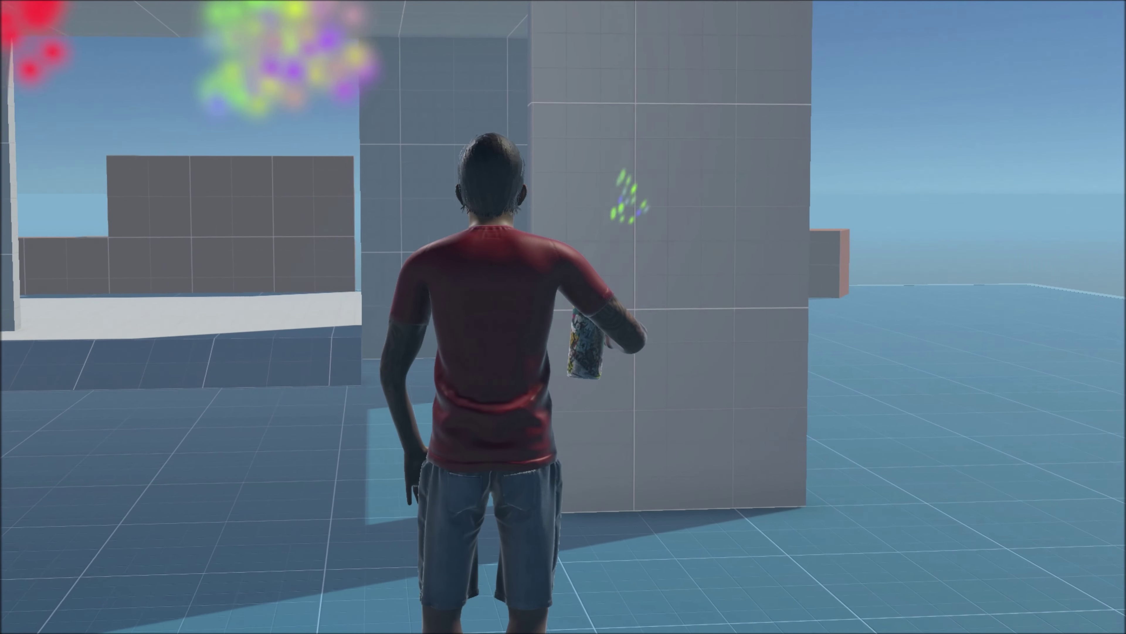
key(w)
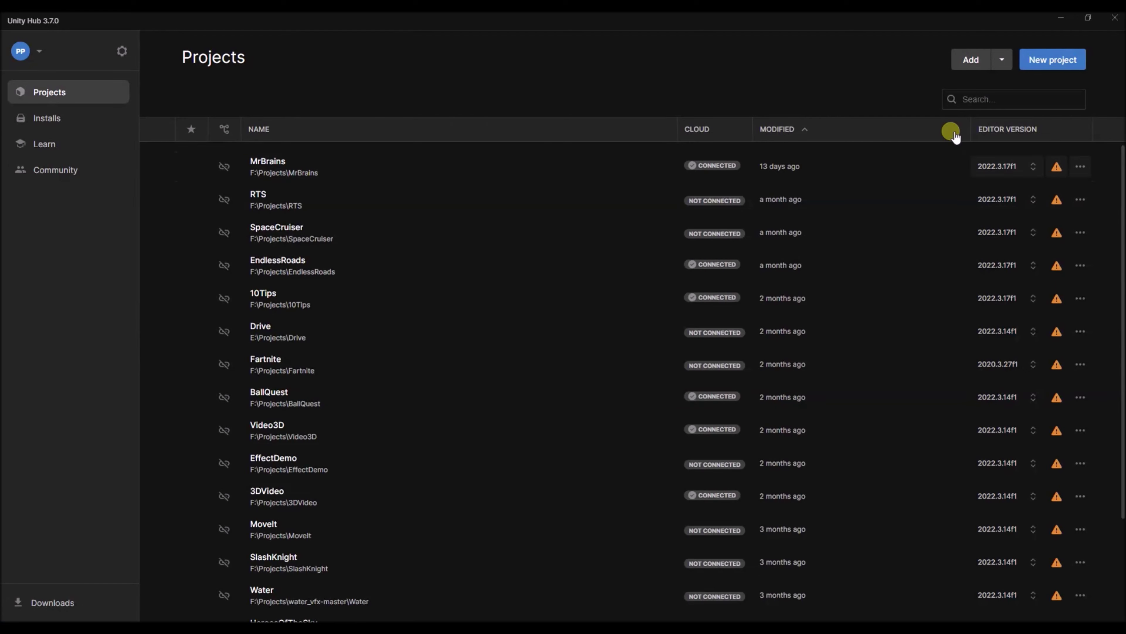
click(1052, 60)
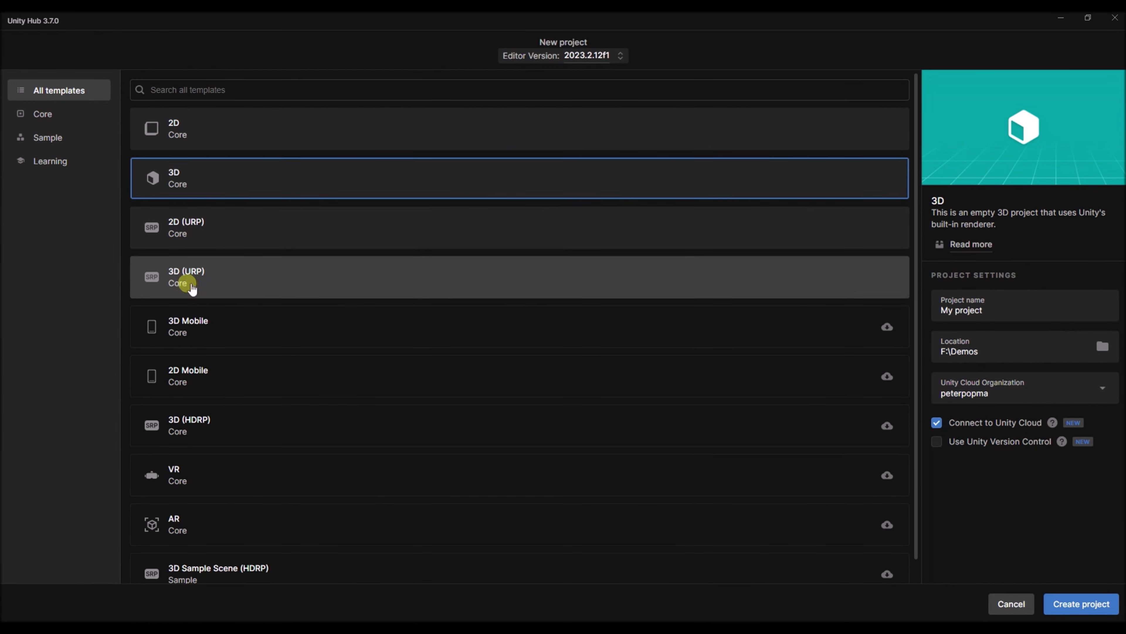
Create a new project named Spray from the 3D (URP) template
click(186, 283)
click(935, 322)
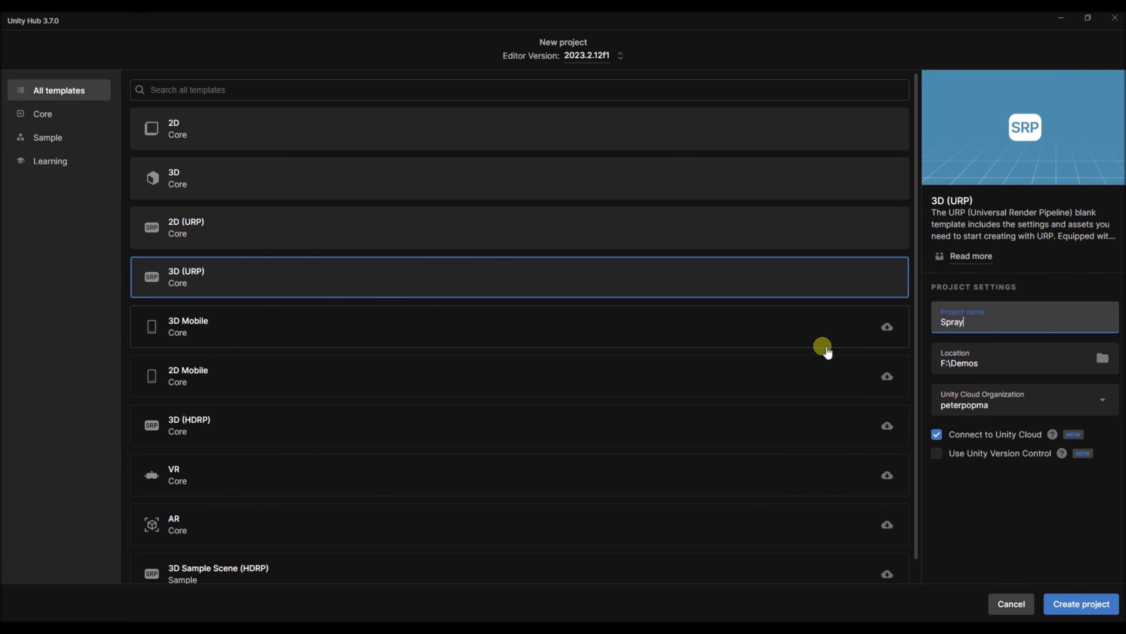
click(1082, 604)
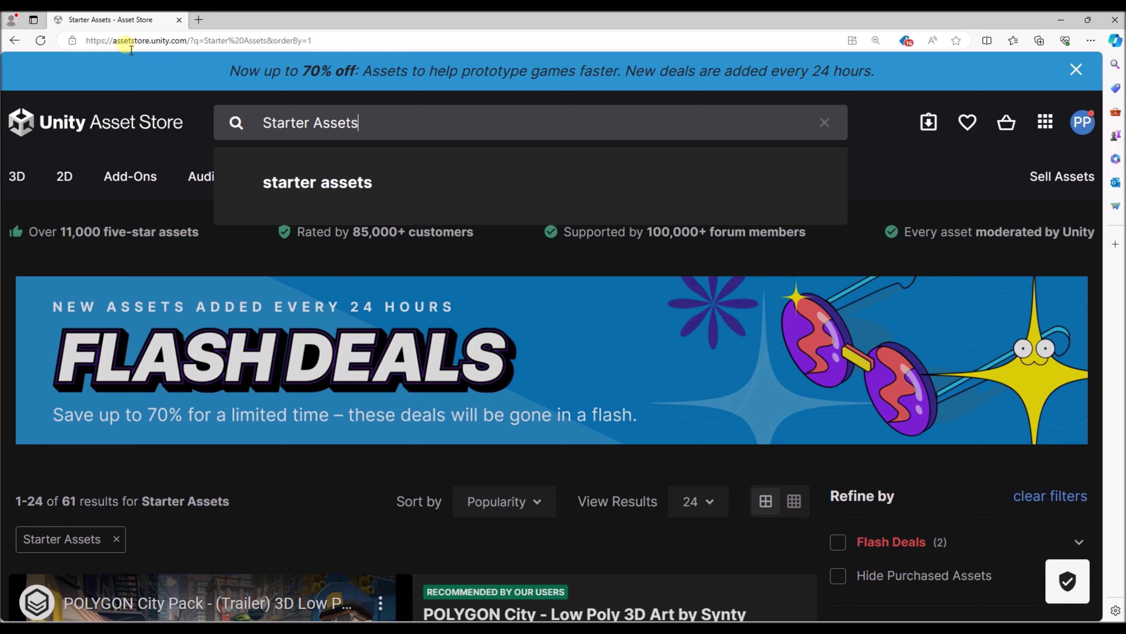
Switch to the Unity Asset Store in the browser and search for "Starter Assets"
drag(122, 52, 190, 59)
click(378, 129)
key(Return)
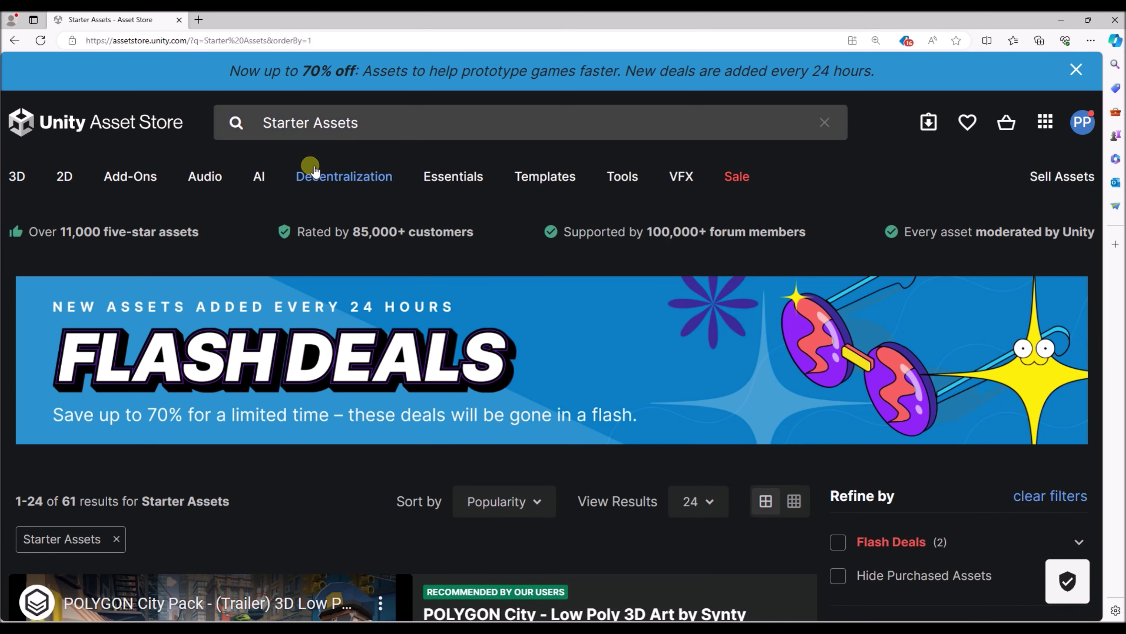
scroll(284, 488, down, 10)
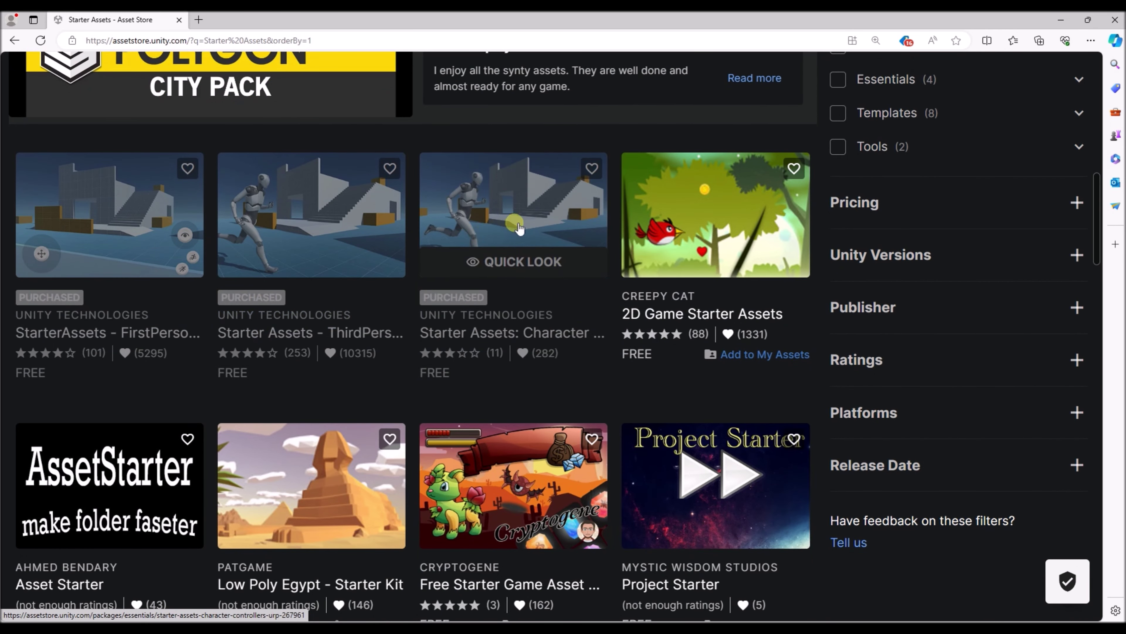
Open the page of Starter Assets: Character Controllers | URP and send the asset to Unity
click(515, 231)
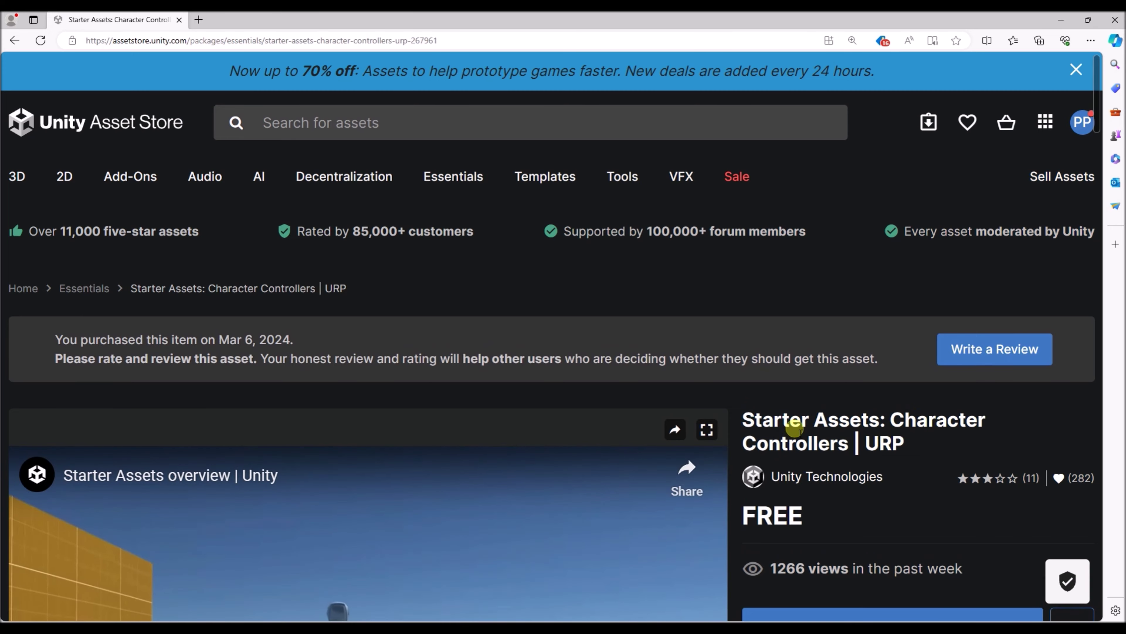
scroll(787, 417, down, 5)
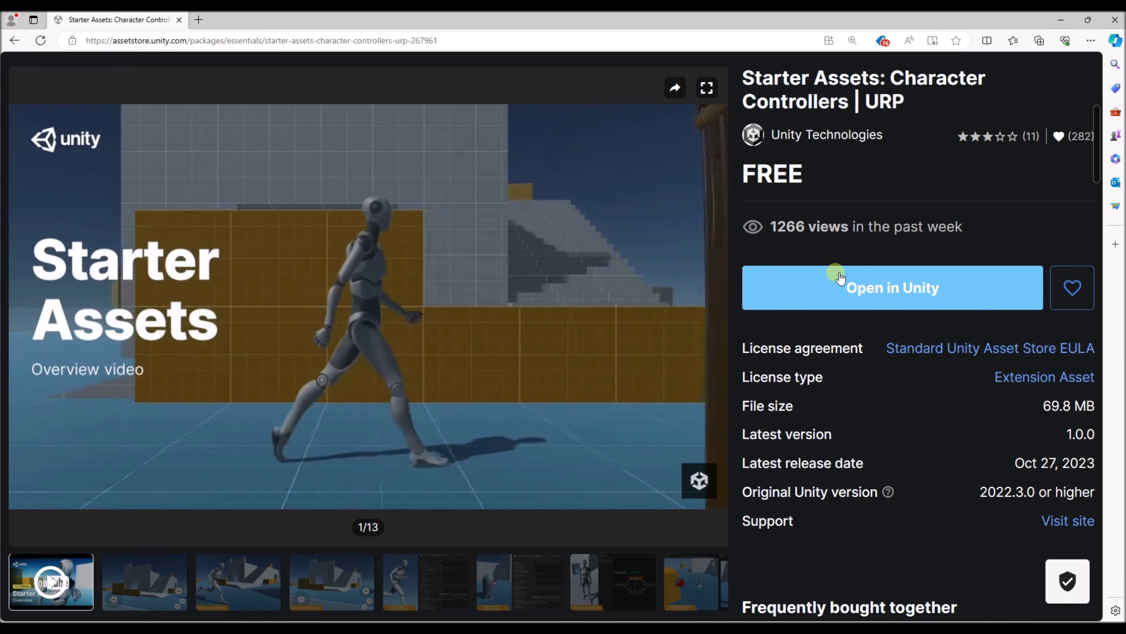
click(848, 294)
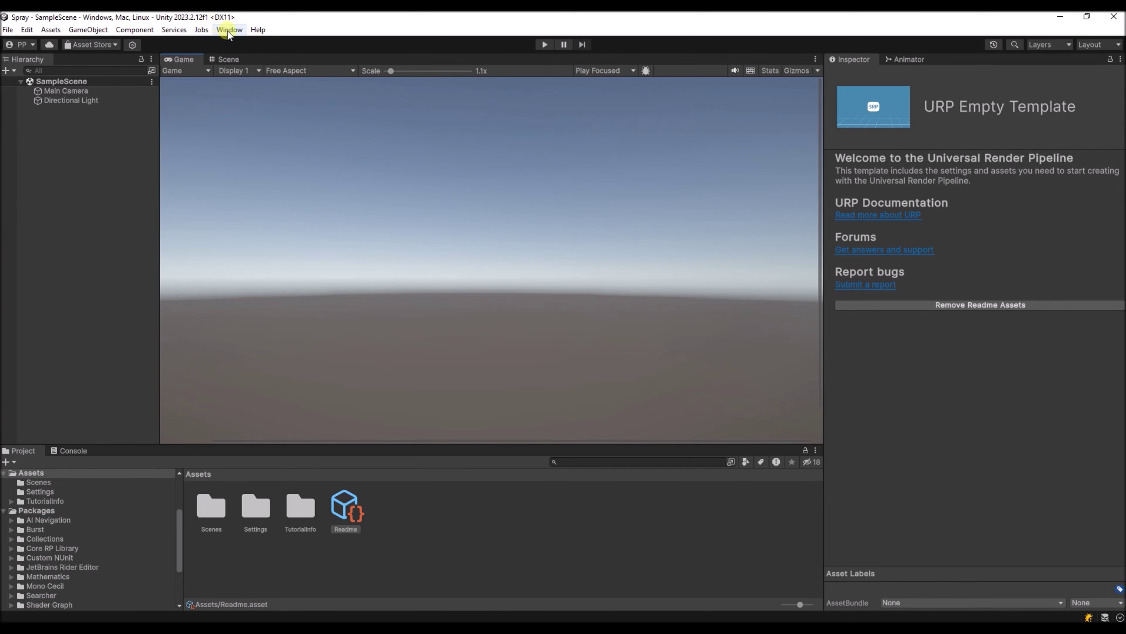
Import all files of Starter Assets: Character Controllers | URP from My Assets and accept the editor restart that enables the new input backends
click(228, 31)
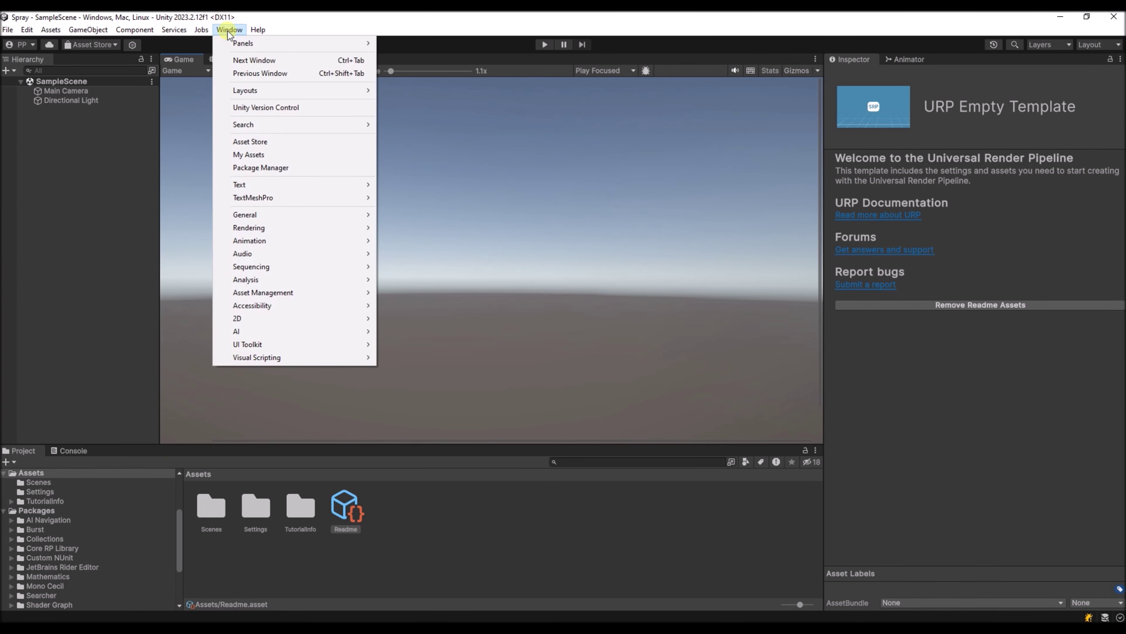
click(253, 173)
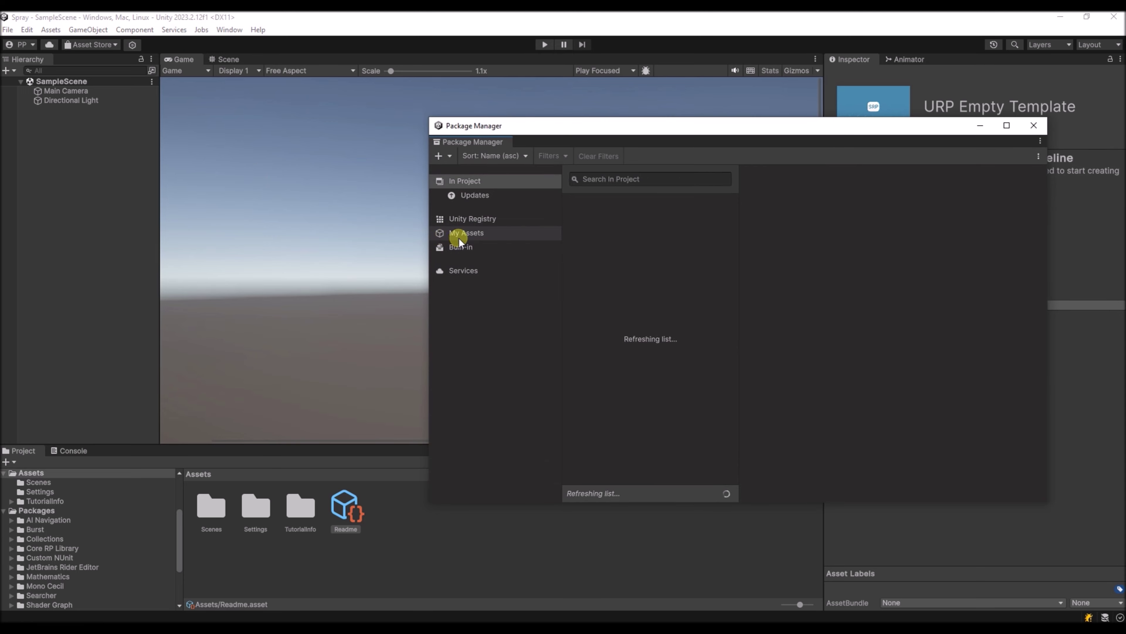
click(461, 232)
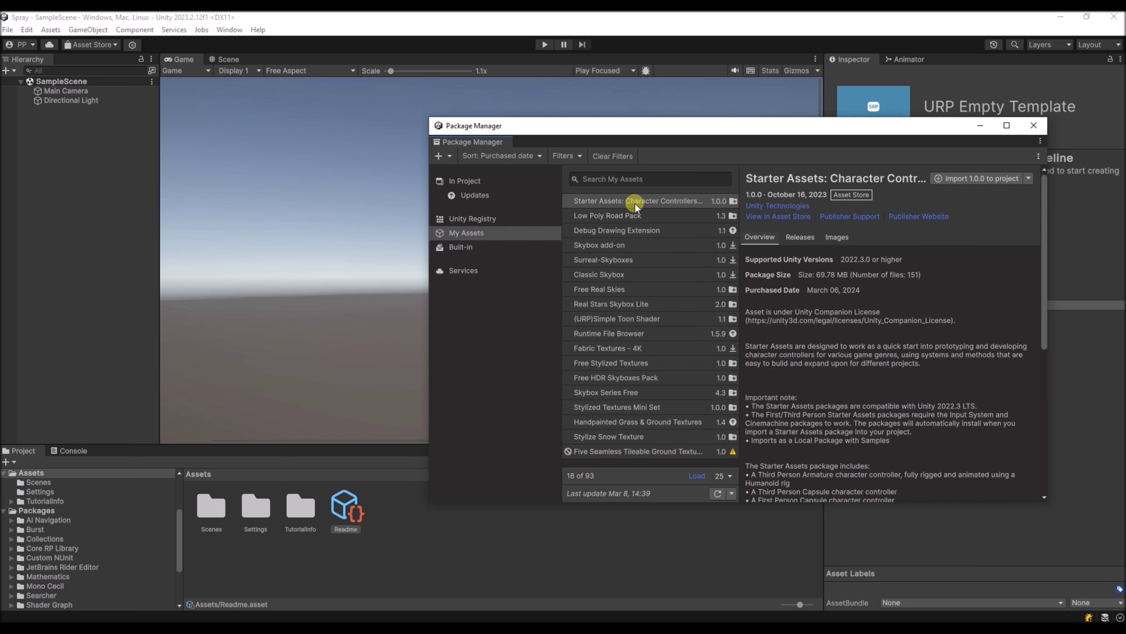
click(989, 179)
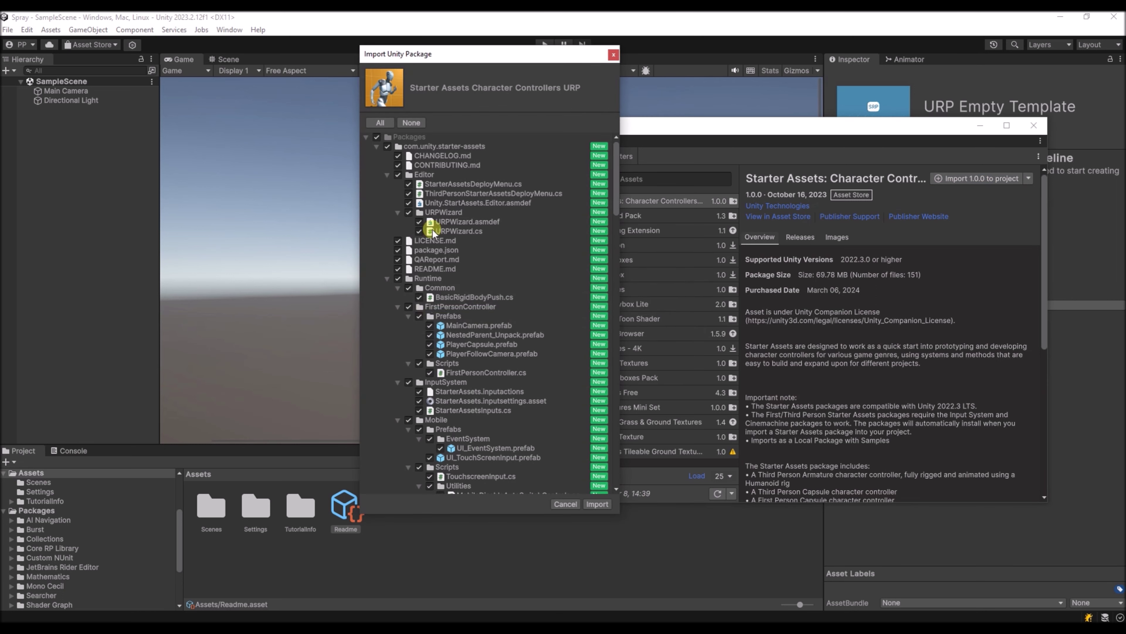
click(597, 504)
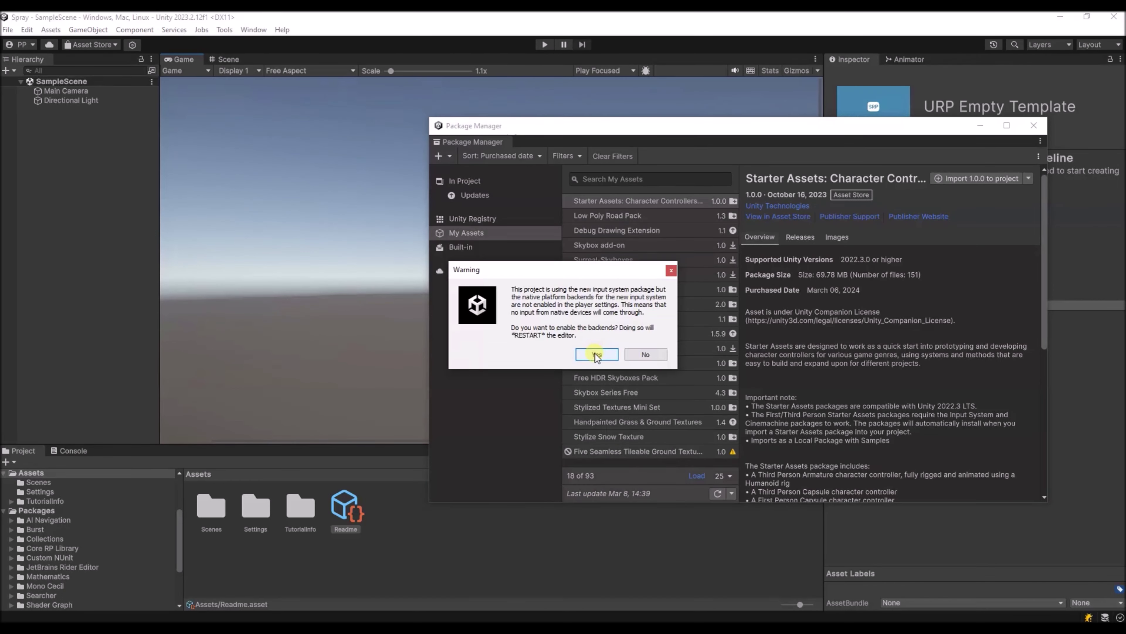
click(595, 353)
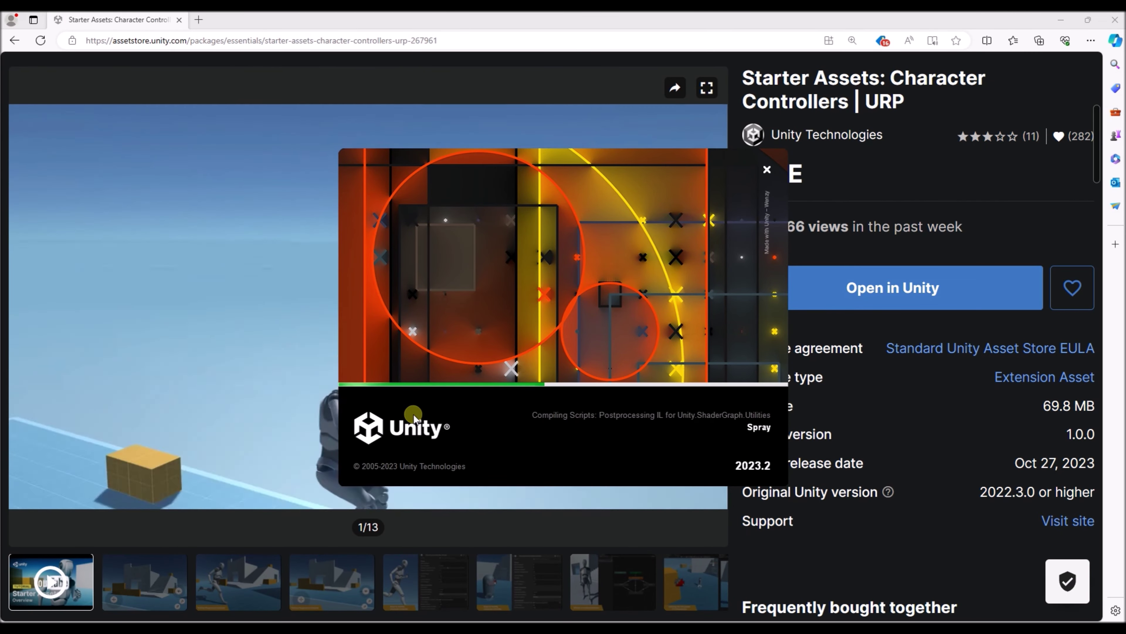
click(34, 493)
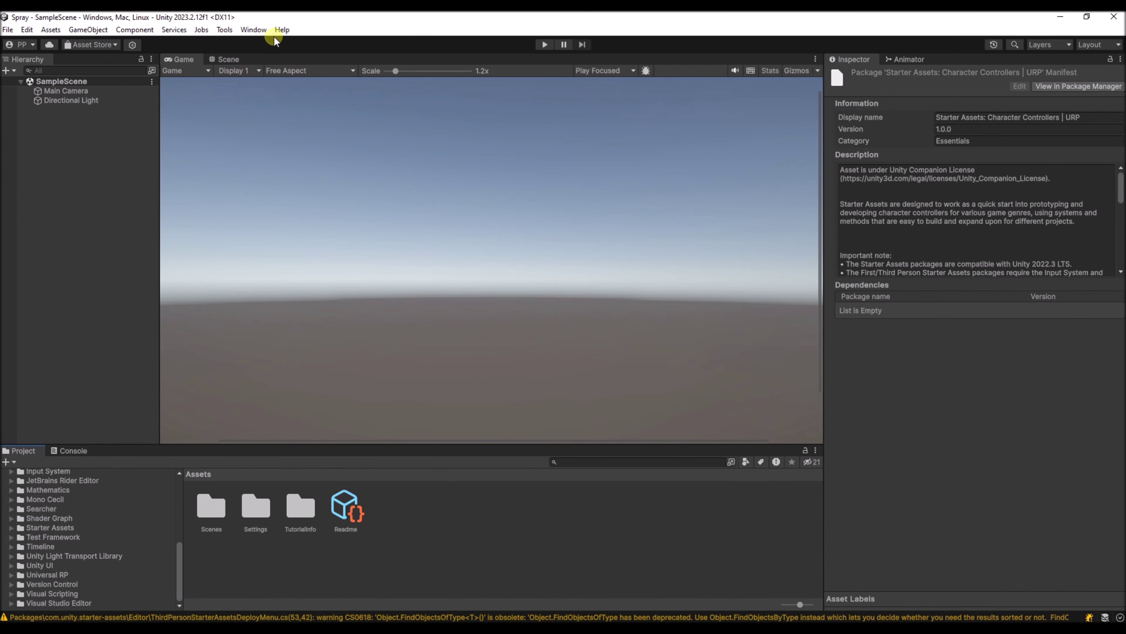
Import the Controllers Sample of the custom Starter Assets package through the Package Manager
click(254, 30)
click(309, 169)
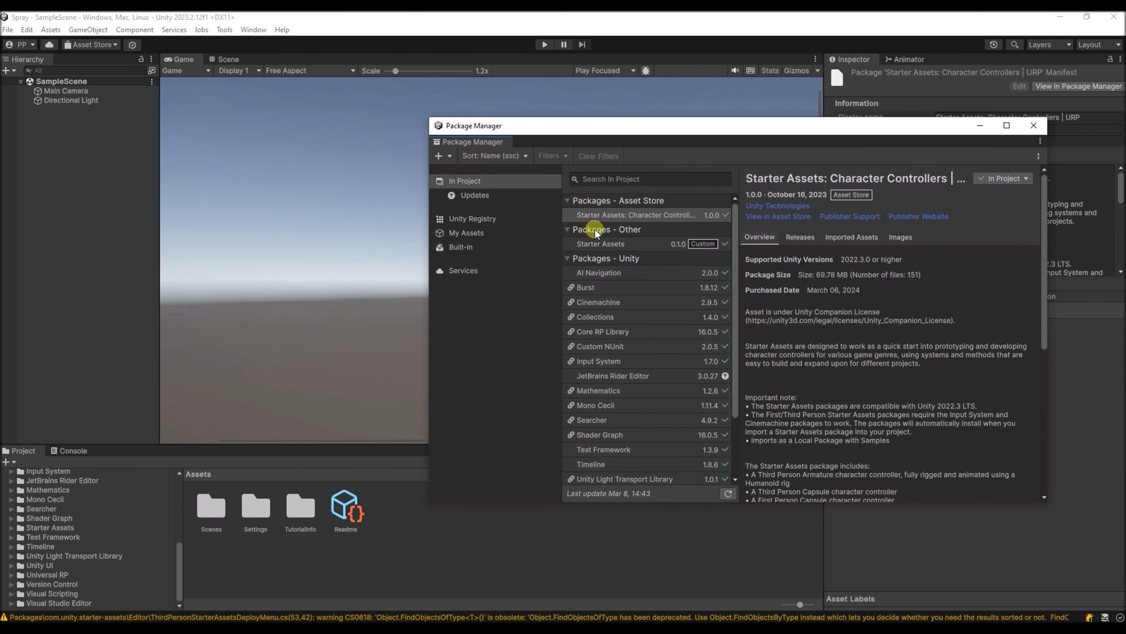
click(623, 230)
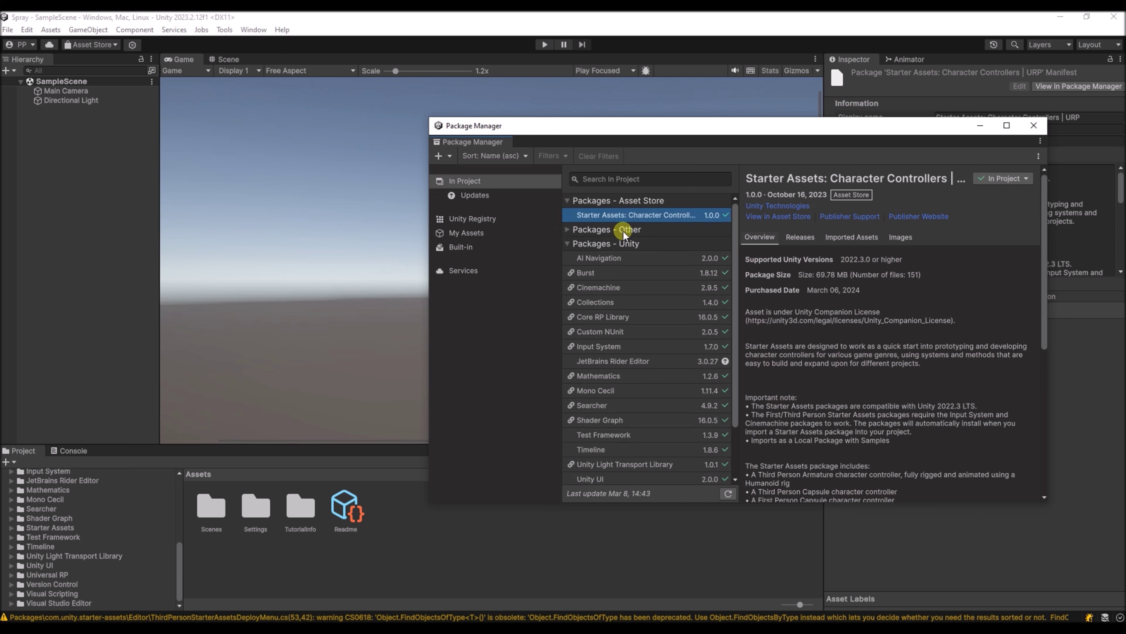
click(623, 232)
click(623, 246)
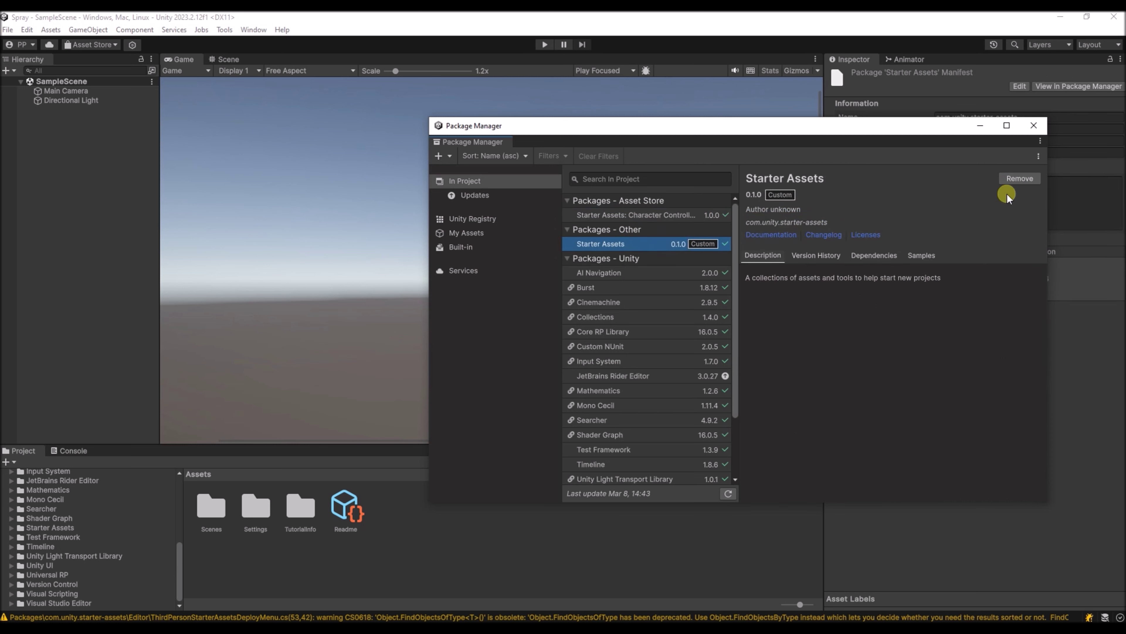
click(914, 257)
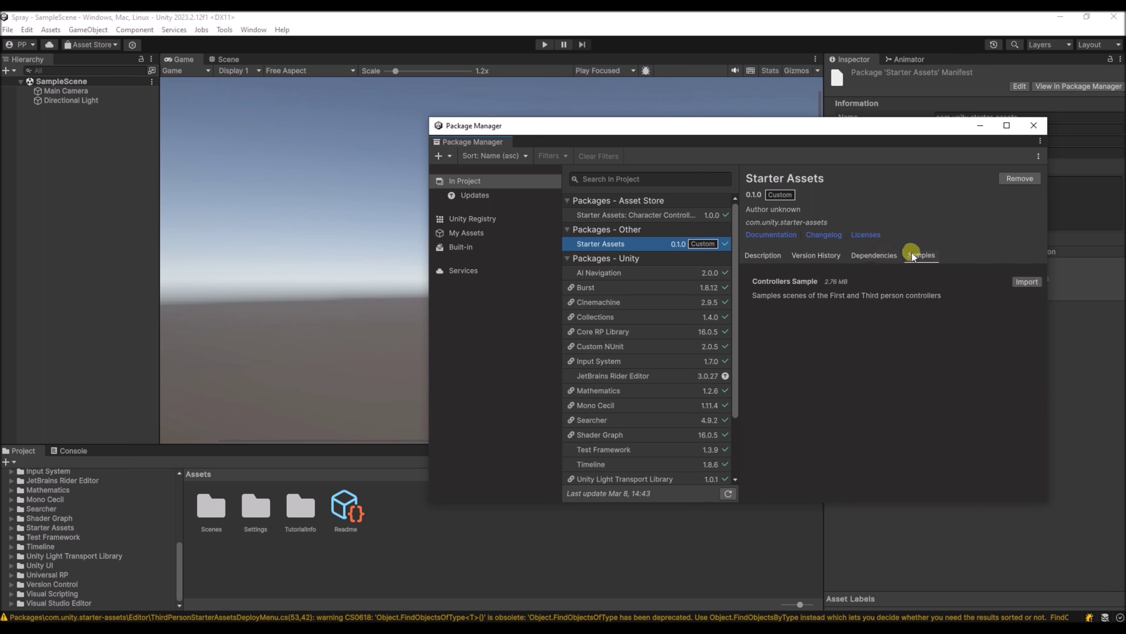
click(1026, 282)
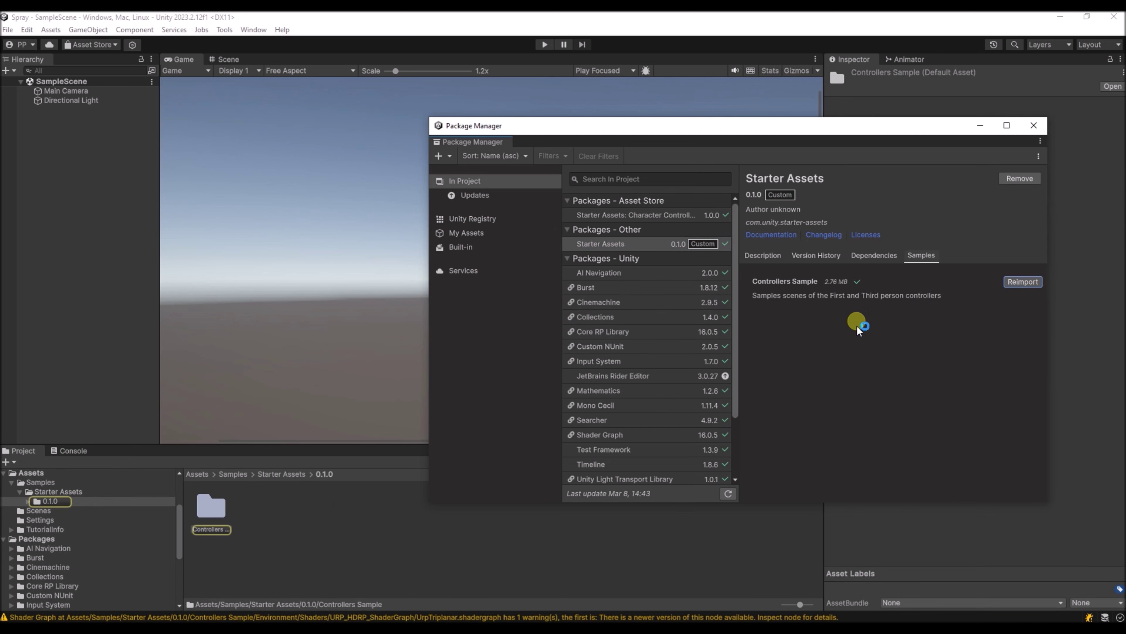
Close the Package Manager and open the Playground scene from the ThirdPersonController folder of the Controllers Sample
click(49, 501)
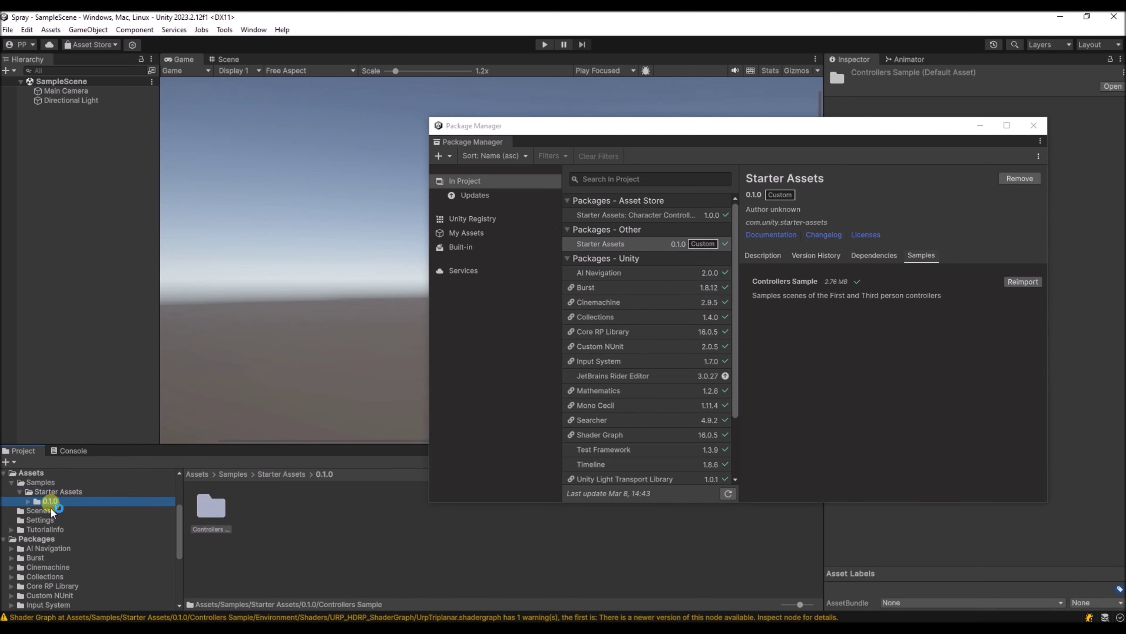
click(28, 502)
click(43, 510)
click(36, 511)
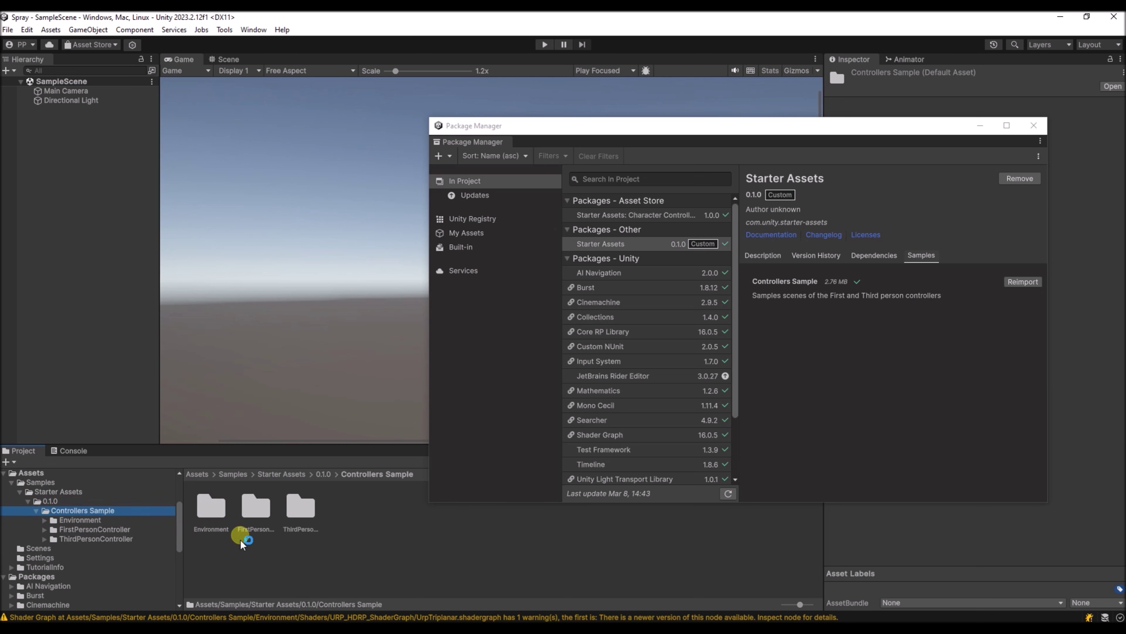
click(298, 515)
double_click(300, 517)
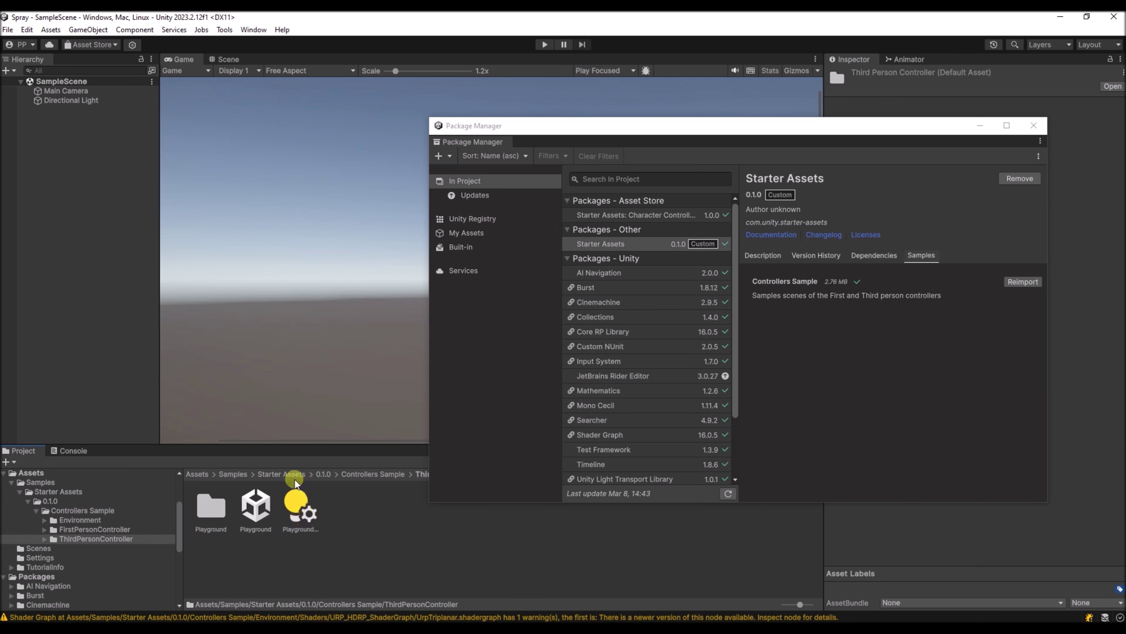
click(1033, 126)
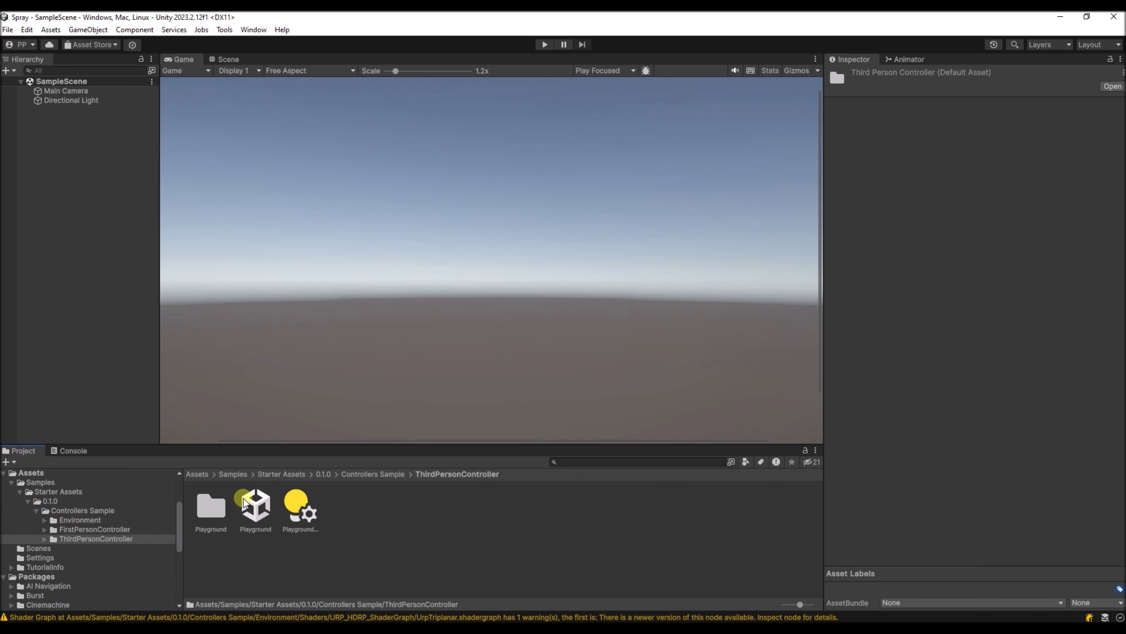
double_click(244, 502)
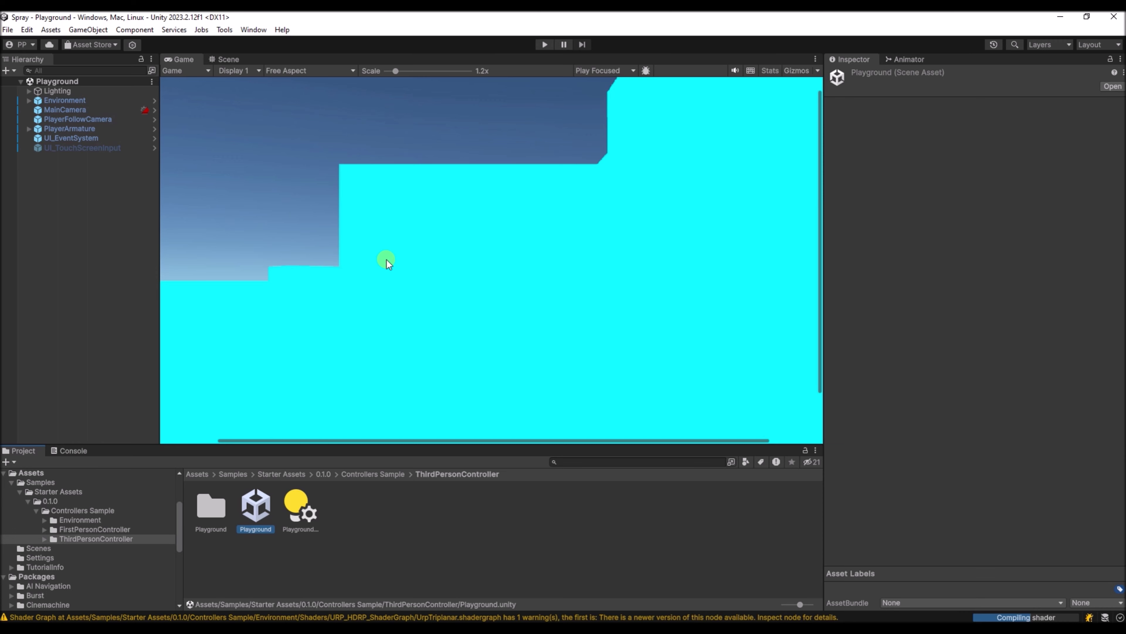
Play-test the Playground scene by walking the character forward, set the Game view scale to 1x, and stop play mode
click(543, 45)
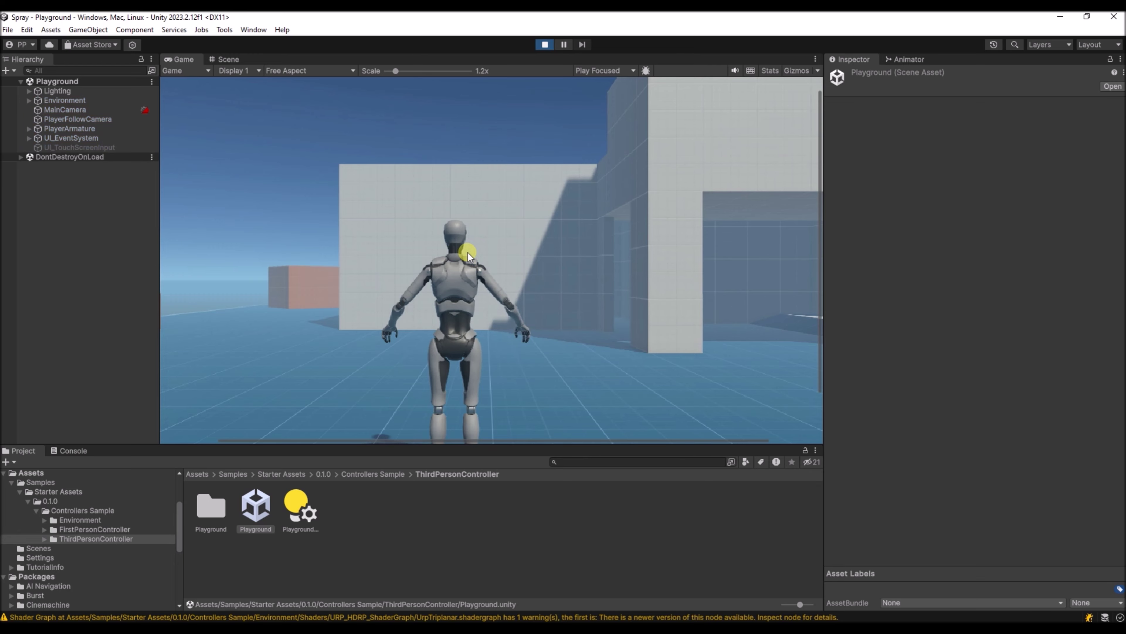
key(w)
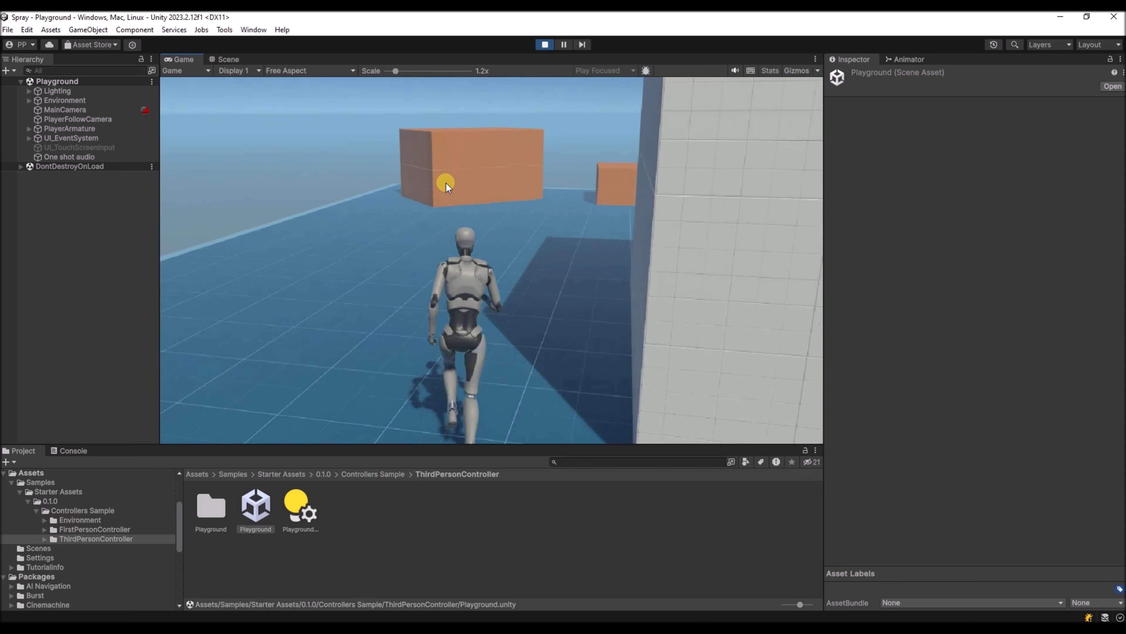
drag(410, 68, 393, 71)
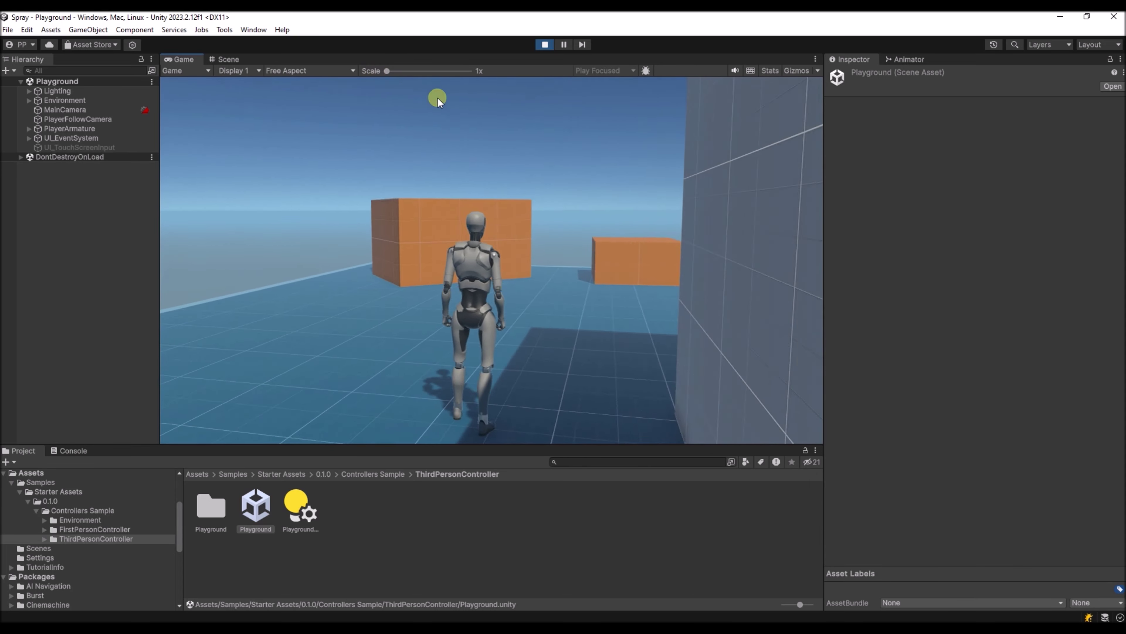
click(545, 45)
click(415, 312)
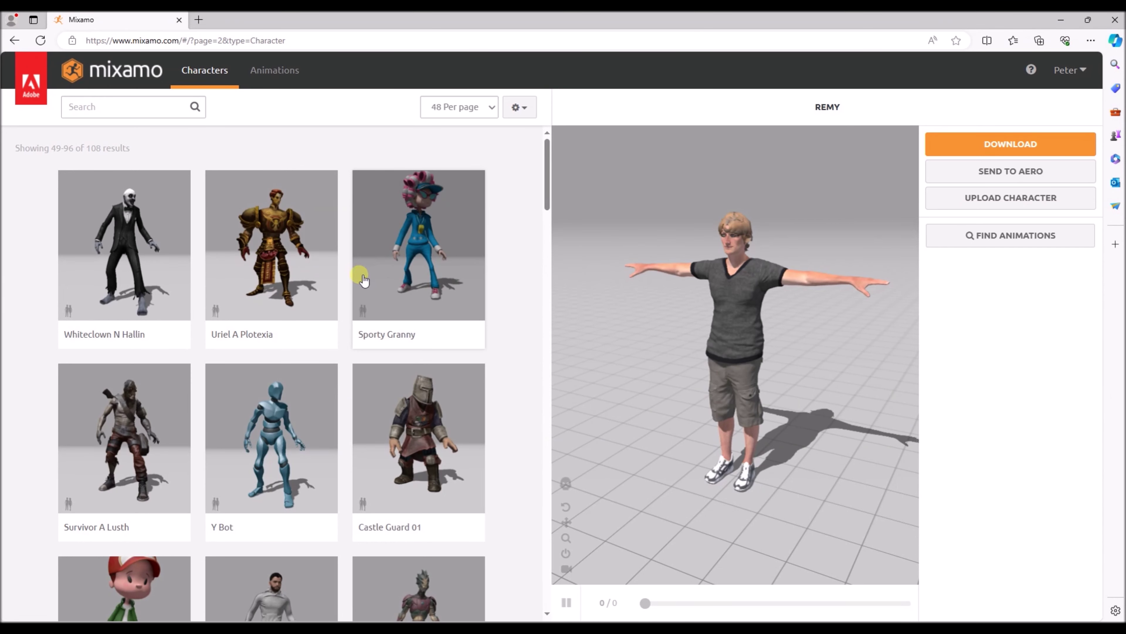
In Mixamo, choose the Bryce character and confirm replacing the previous character
drag(548, 193, 528, 289)
click(275, 344)
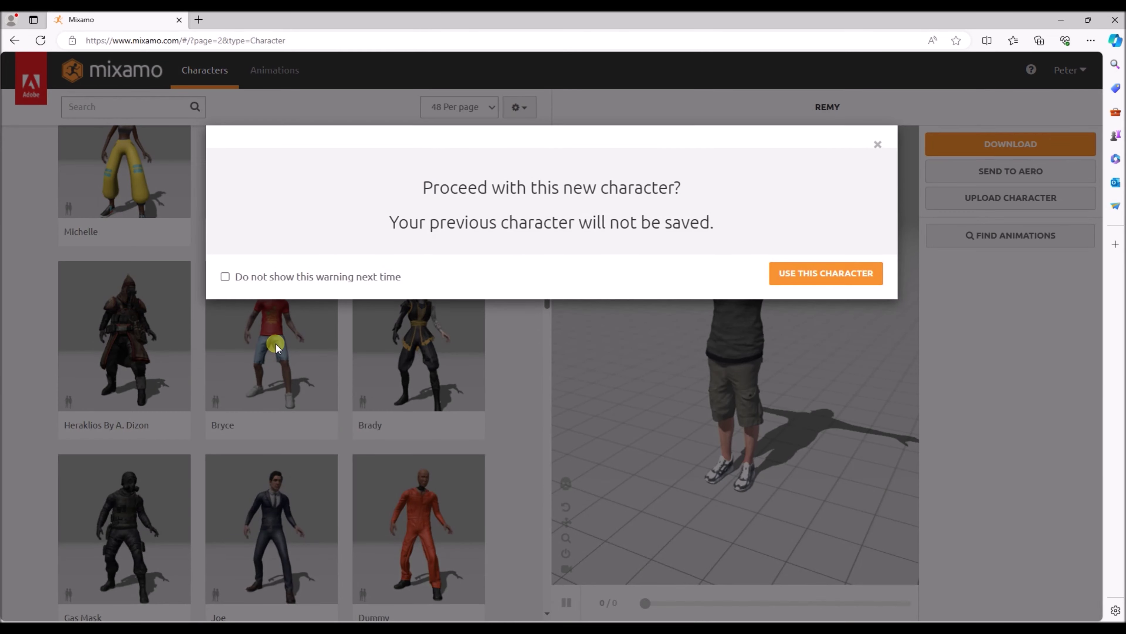
click(792, 274)
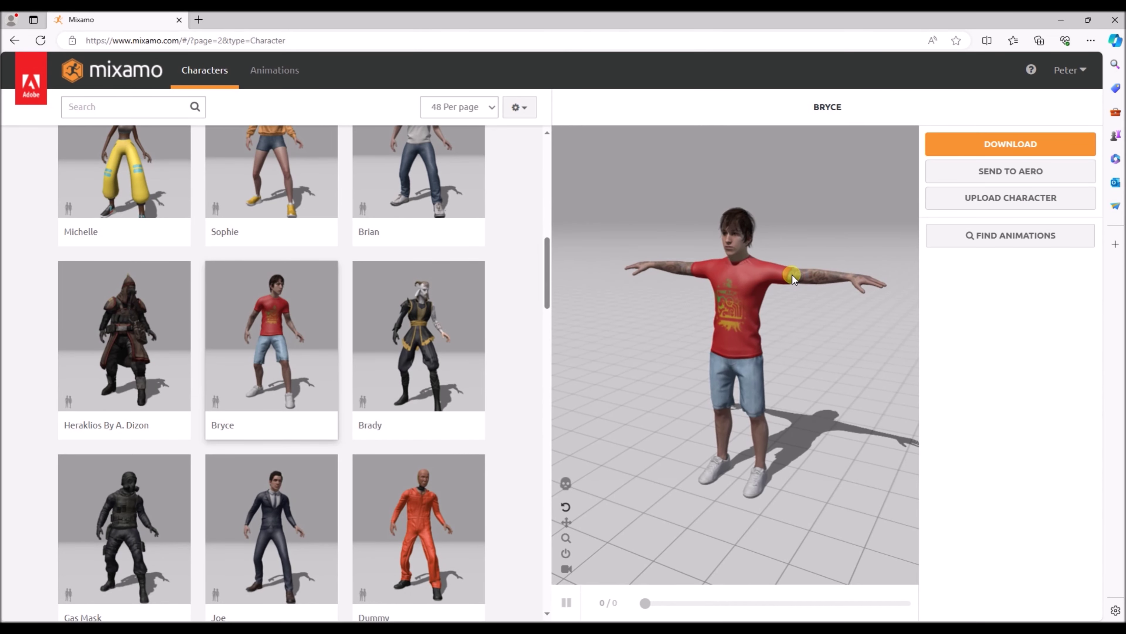
Download the Bryce character in T-pose using the FBX for Unity(.fbx) format
click(991, 144)
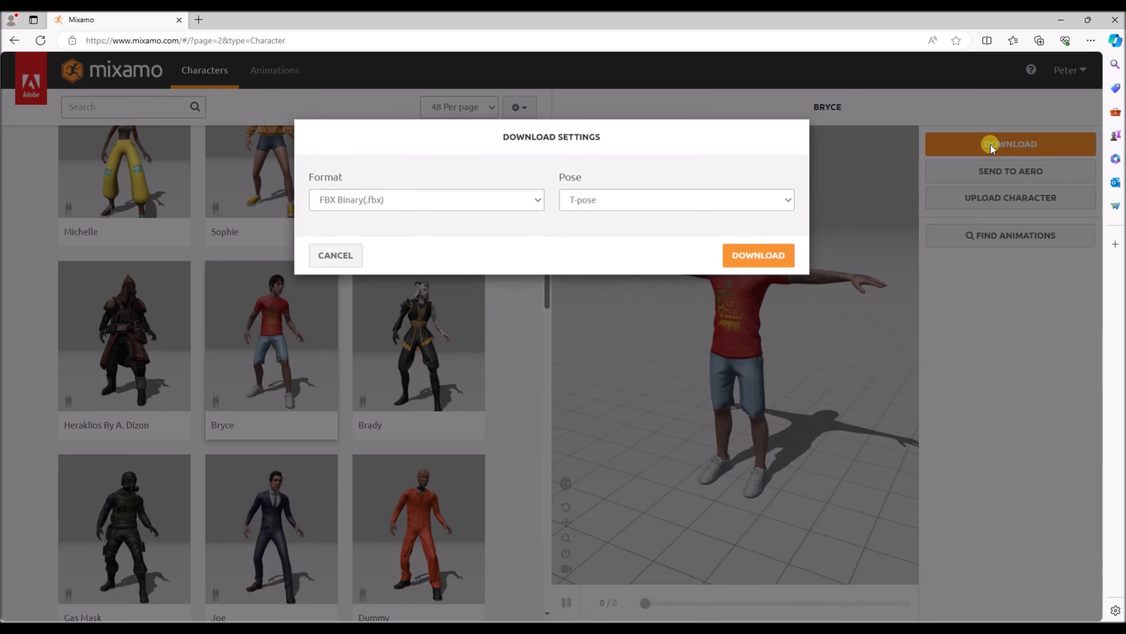
click(496, 210)
click(408, 248)
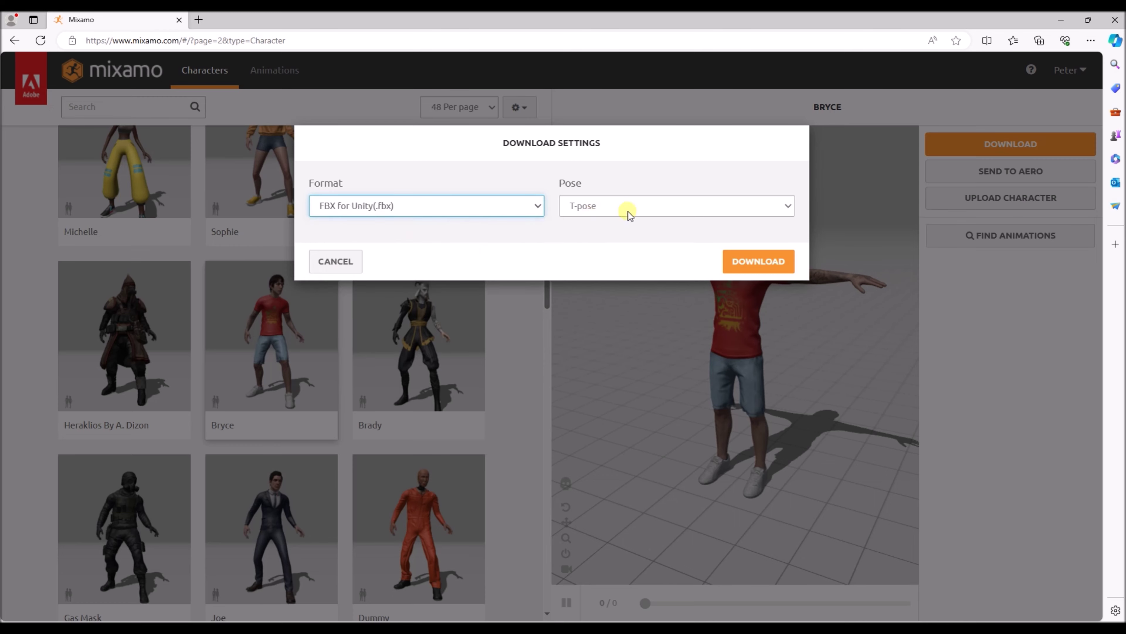
click(759, 265)
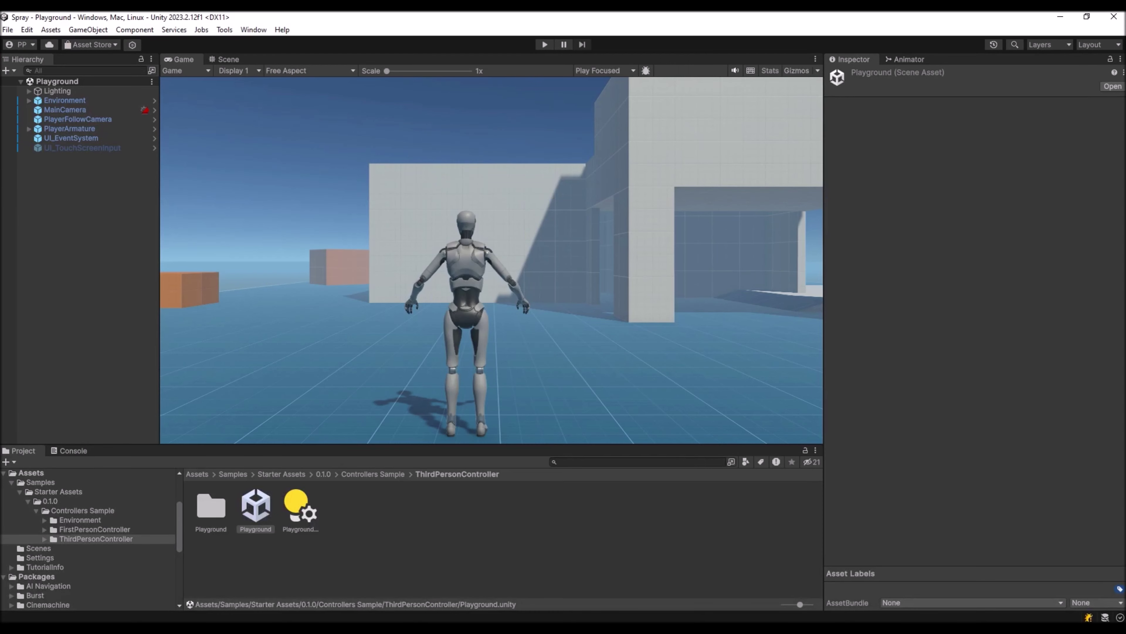
Create a folder named Characters directly under Assets and open it
click(13, 484)
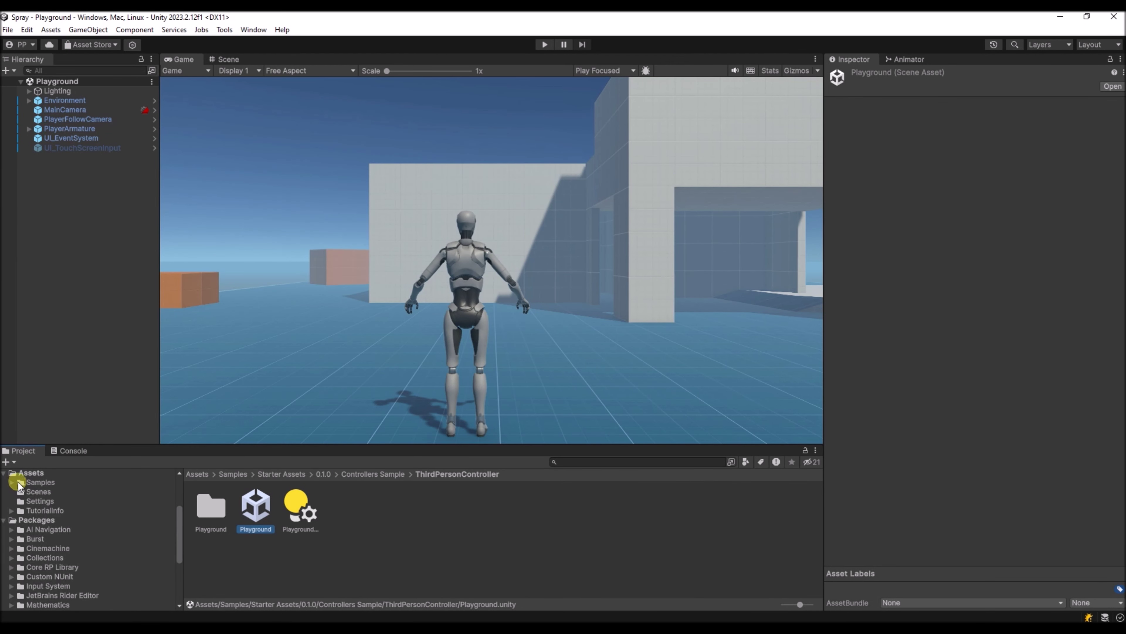
click(28, 473)
right_click(287, 565)
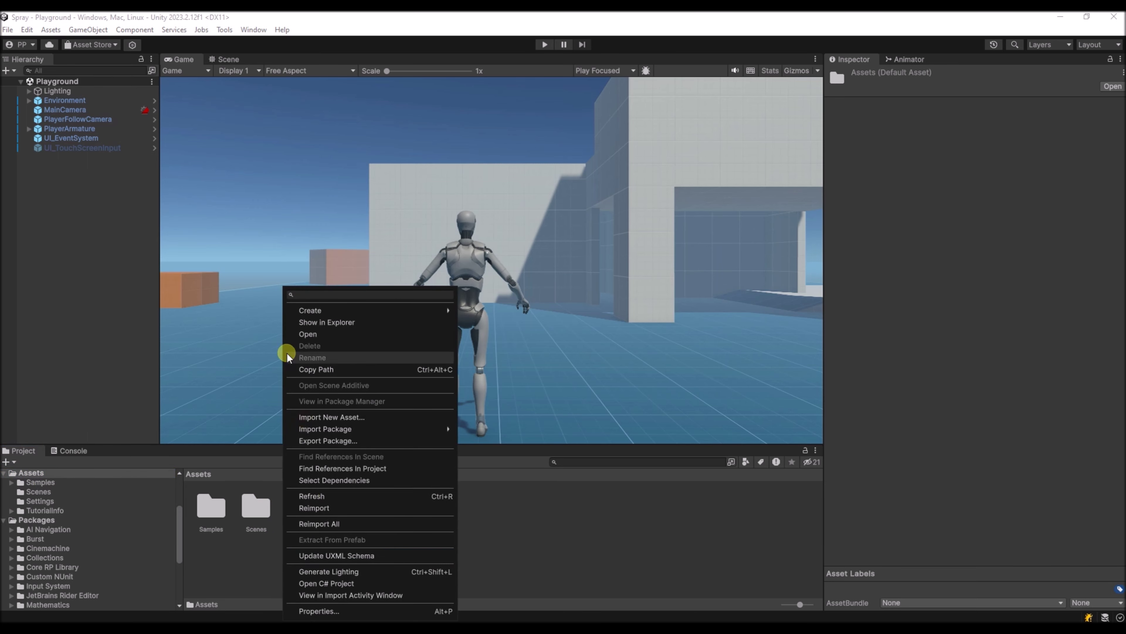
mouse_move(452, 309)
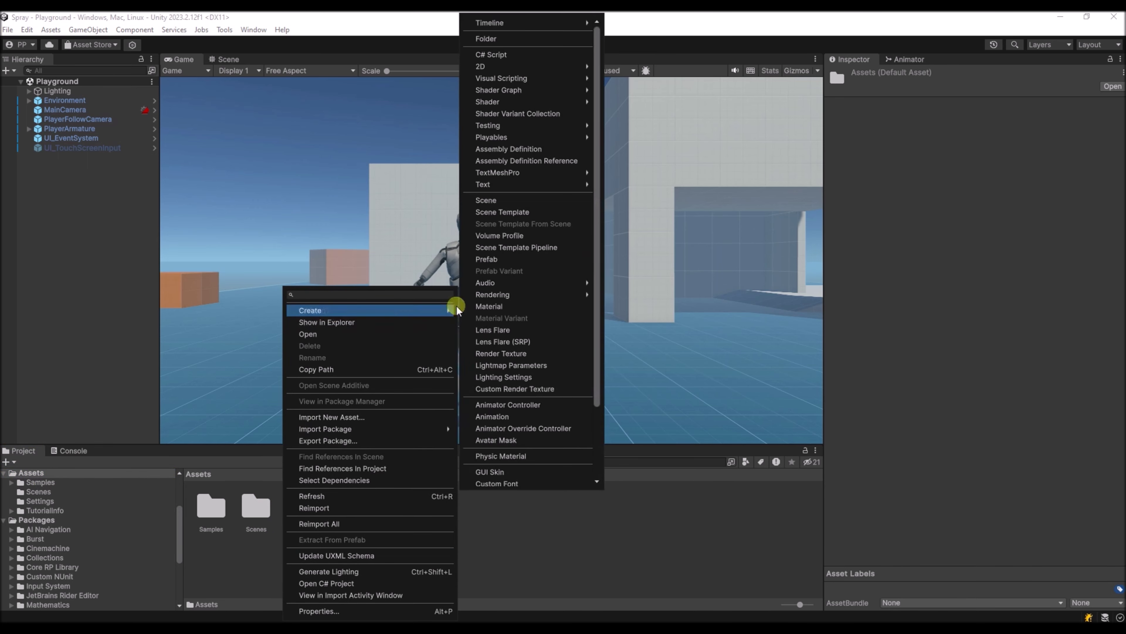
click(536, 41)
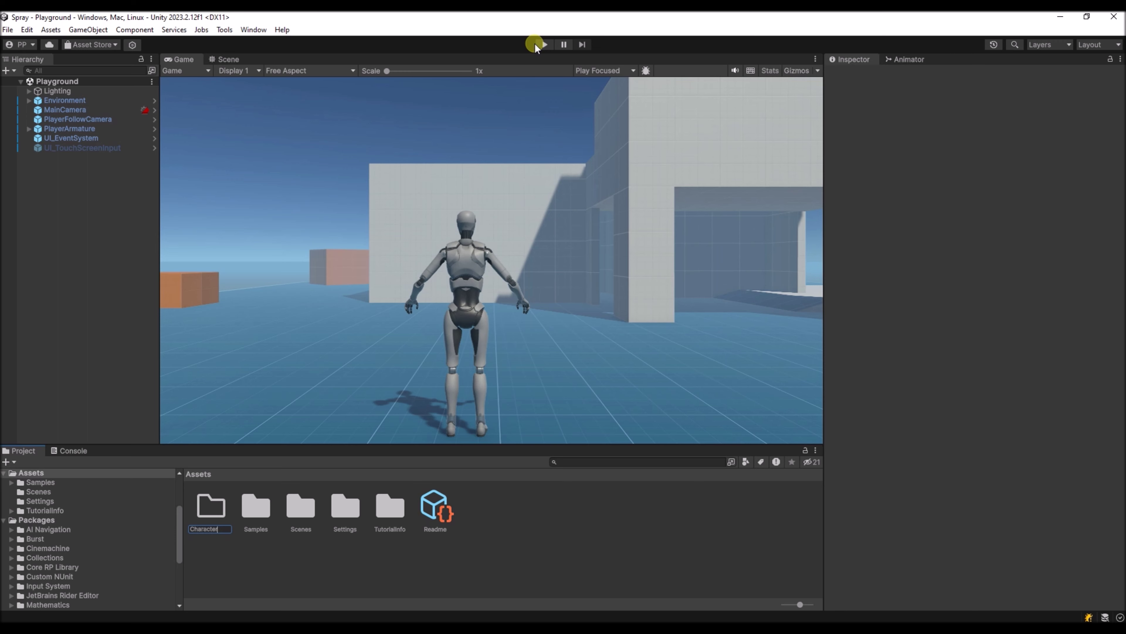
text(Characters)
key(Return)
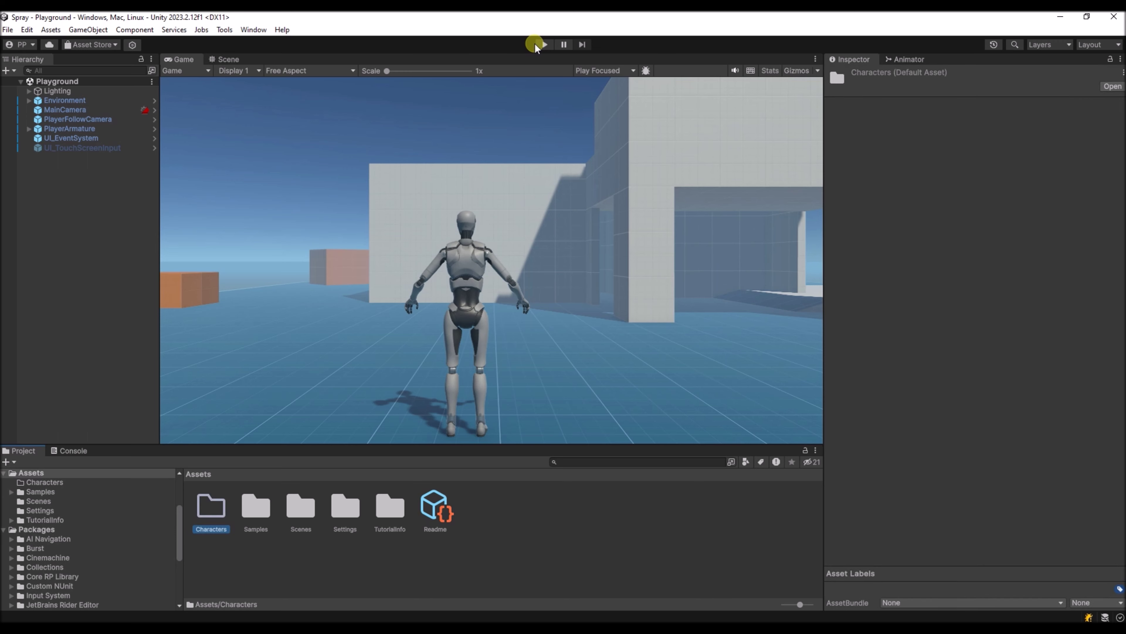
double_click(218, 533)
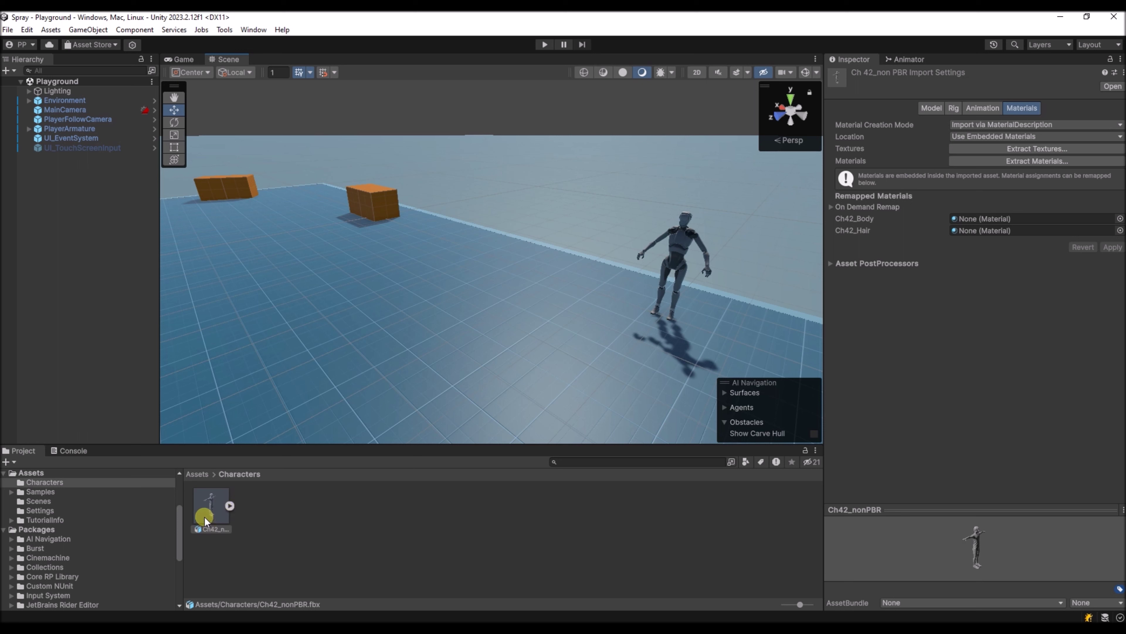
Place the Ch42_nonPBR model in the scene on the floor beside the player robot
drag(210, 513, 528, 326)
alt+drag(415, 355, 581, 307)
alt+drag(581, 307, 484, 325)
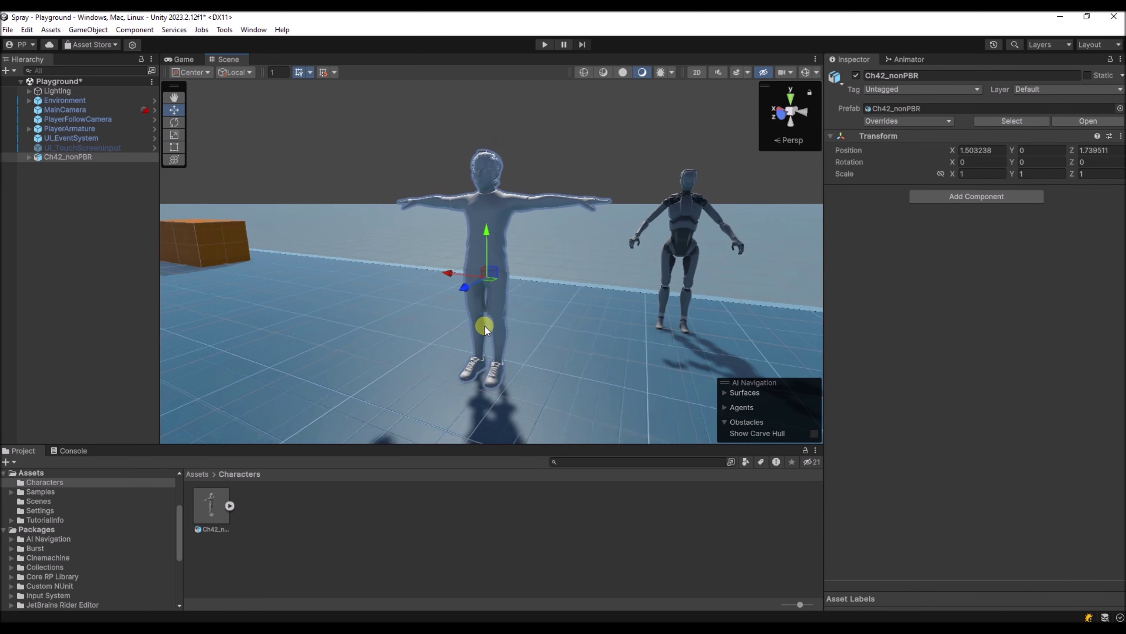
Extract the Ch42_nonPBR model's embedded textures and materials into the Characters folder
click(203, 510)
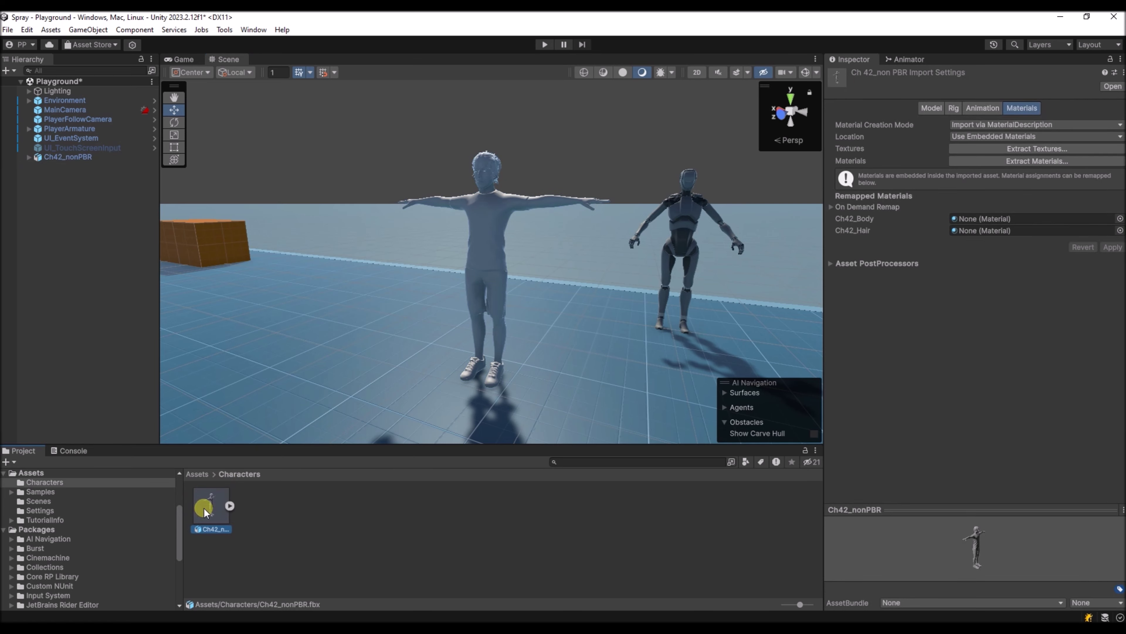
click(1038, 149)
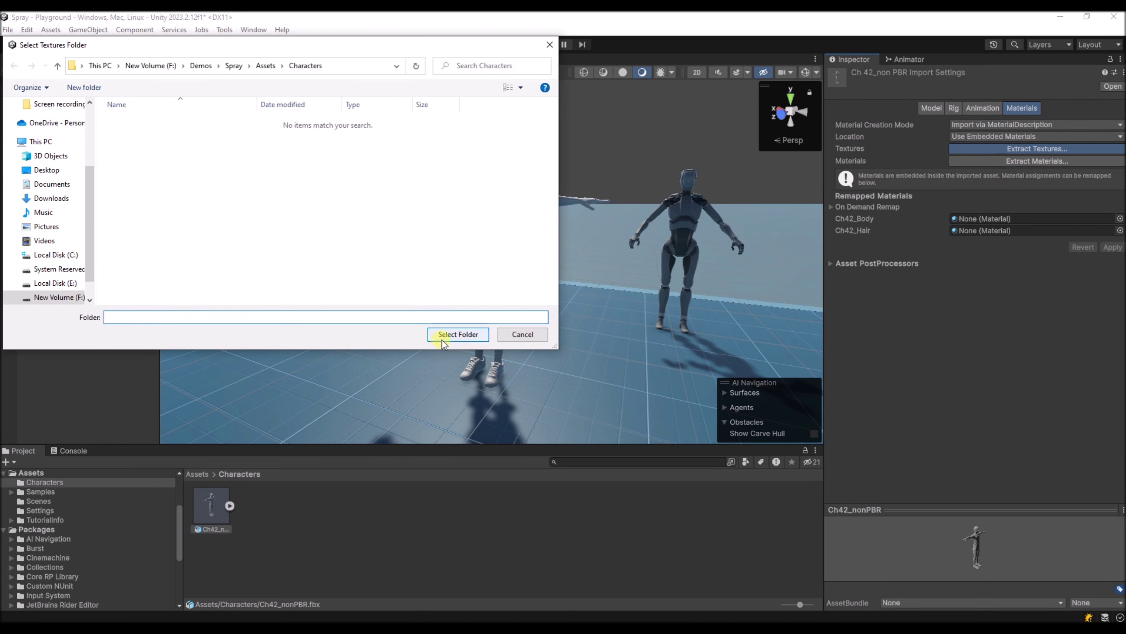
click(441, 334)
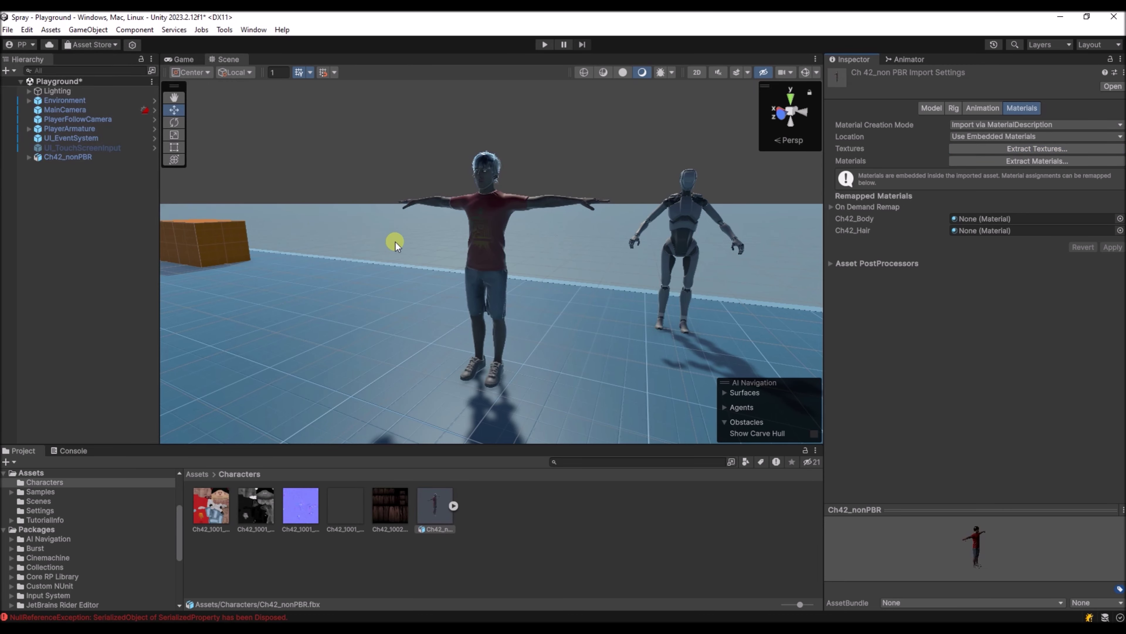
right_drag(405, 251, 462, 311)
click(1033, 162)
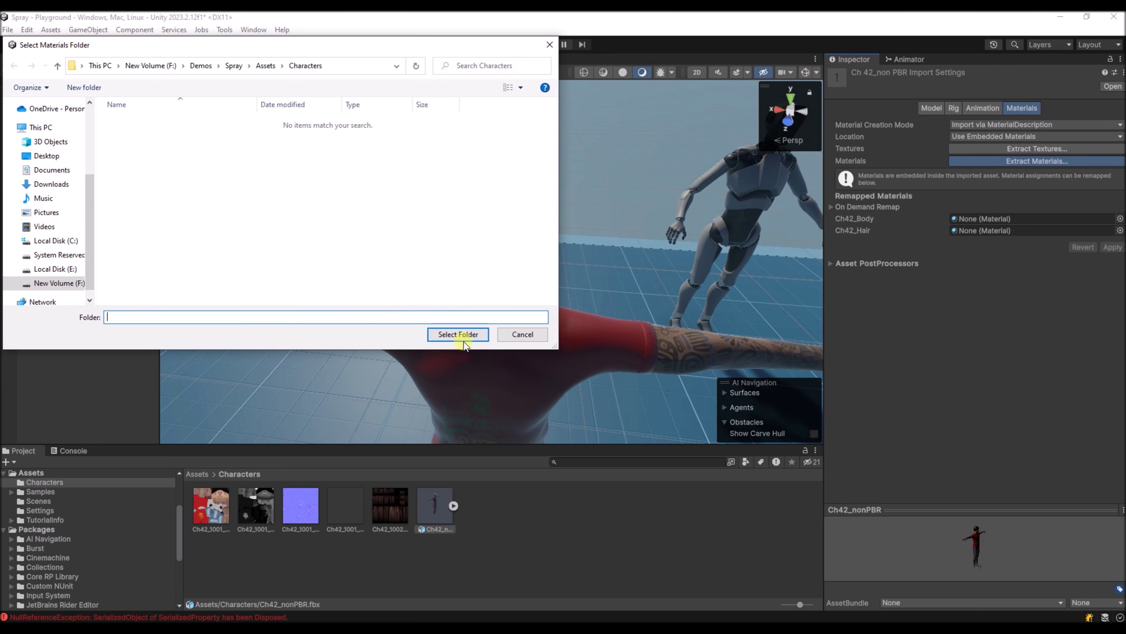
click(458, 334)
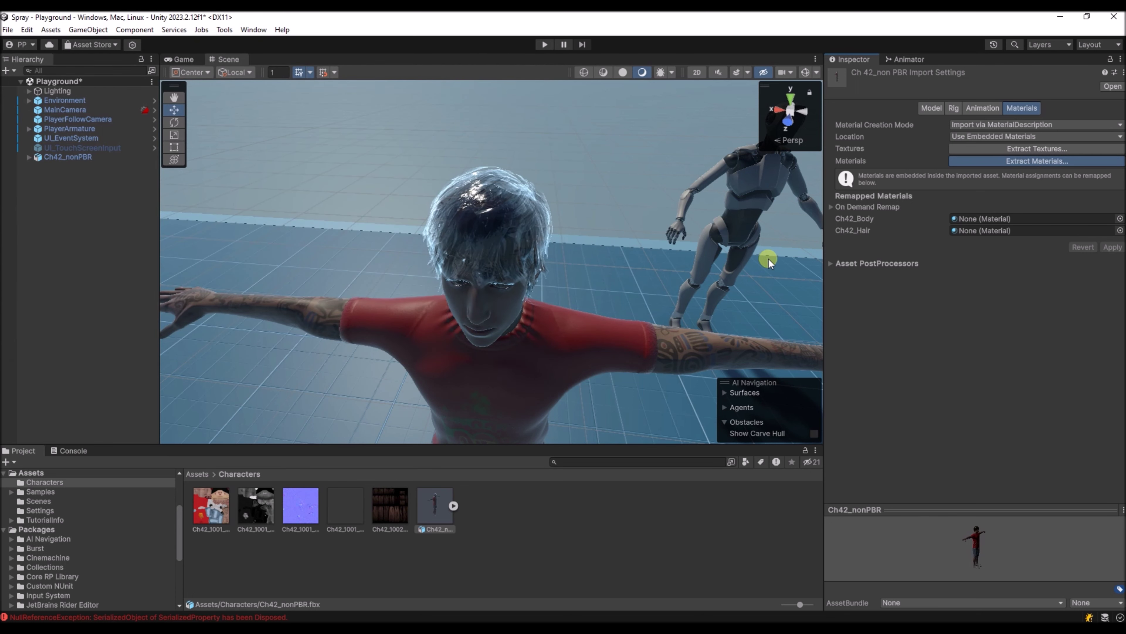
Open the extracted Ch42_Hair material and set its Smoothness to 0
double_click(974, 227)
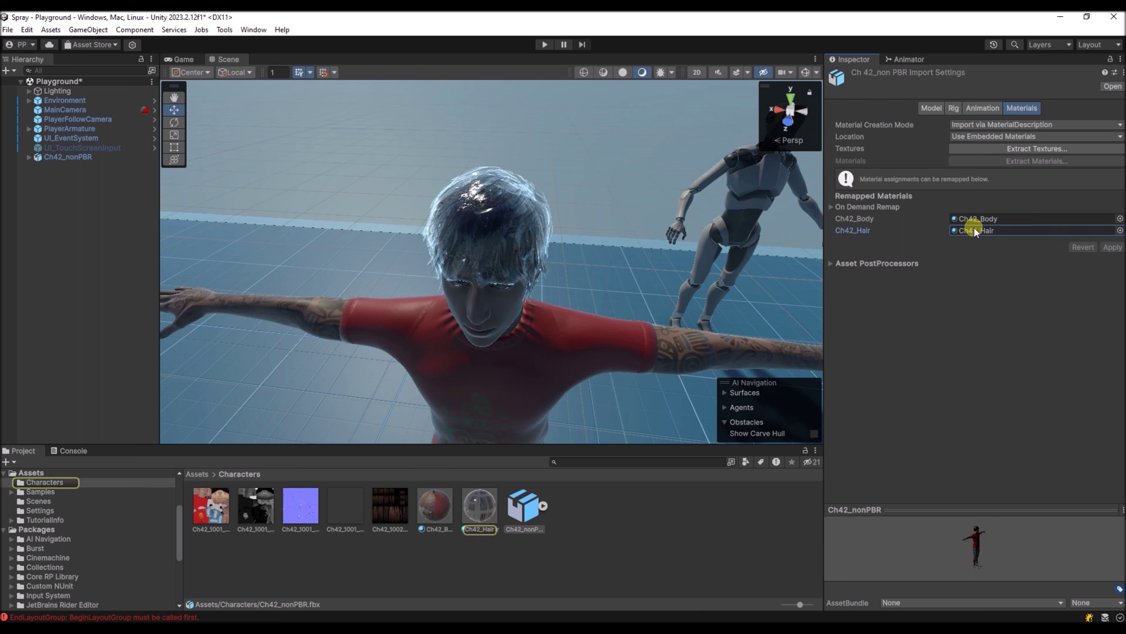
click(972, 225)
click(1104, 219)
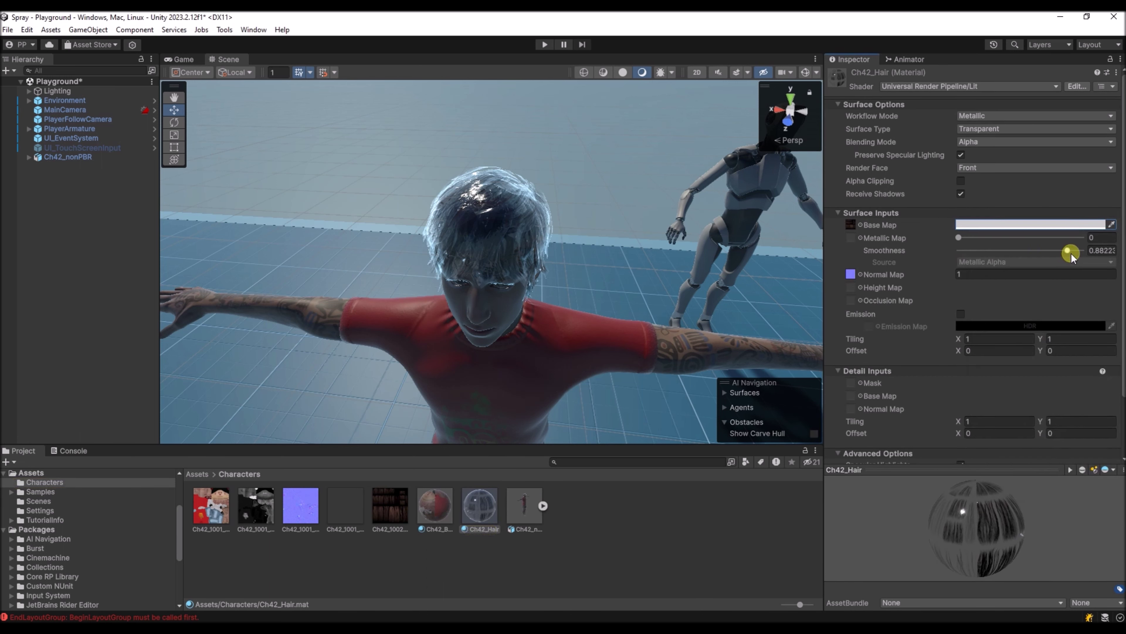
drag(1071, 253, 937, 258)
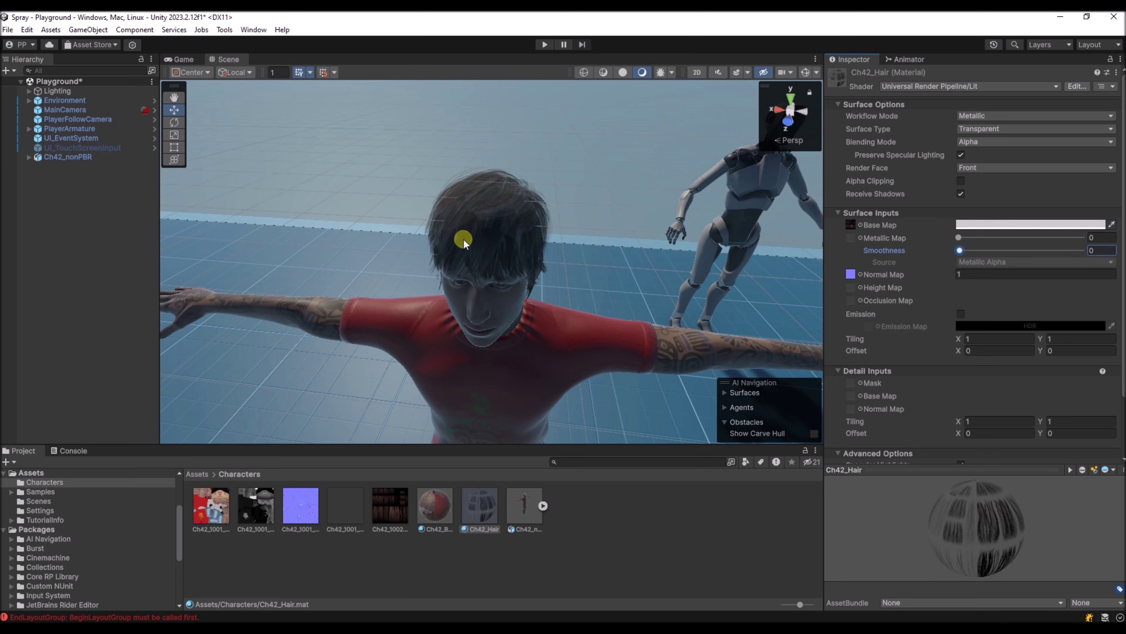
Expand PlayerArmature, review its components, and make Ch42_nonPBR its first child above PlayerCameraRoot
alt+drag(460, 239, 573, 222)
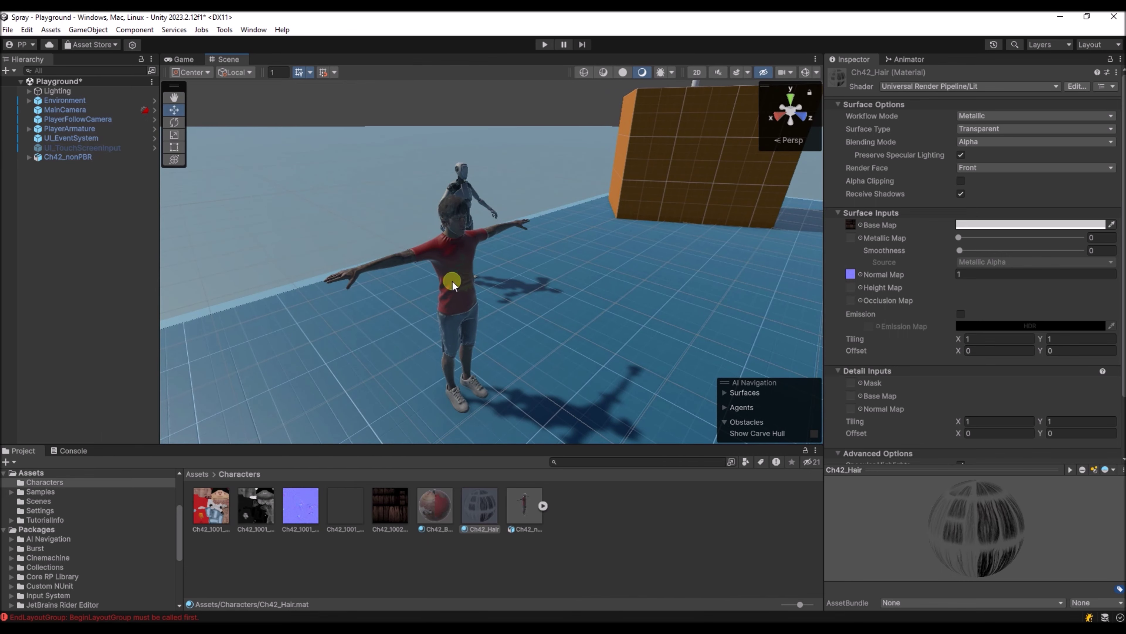
alt+drag(455, 287, 271, 341)
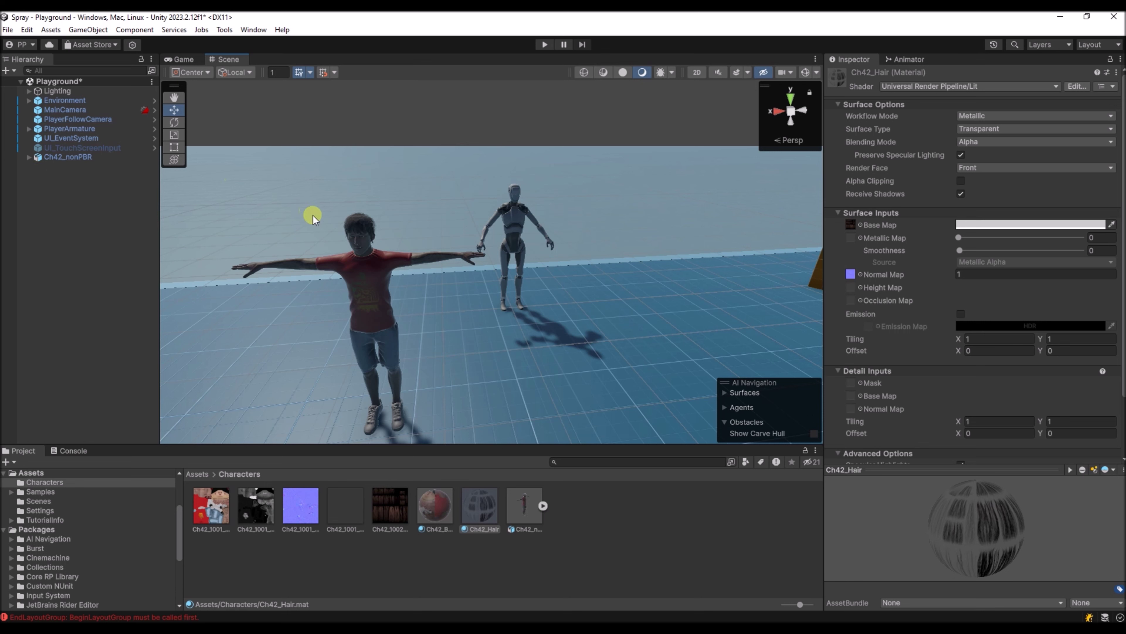
click(26, 128)
click(56, 128)
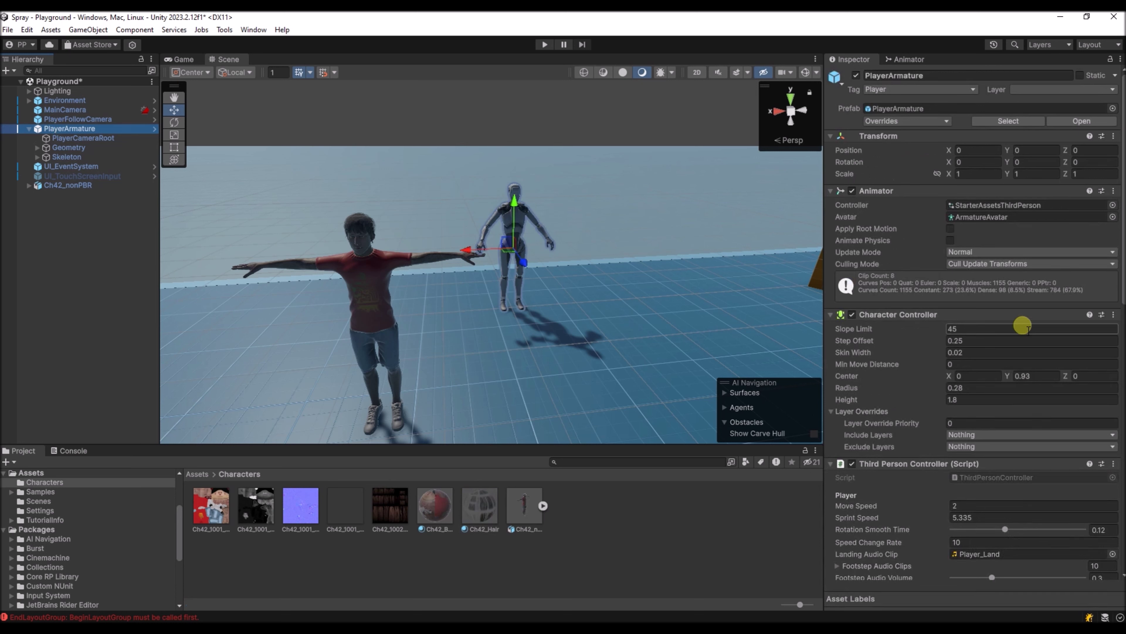
scroll(1012, 322, down, 5)
scroll(1002, 326, up, 3)
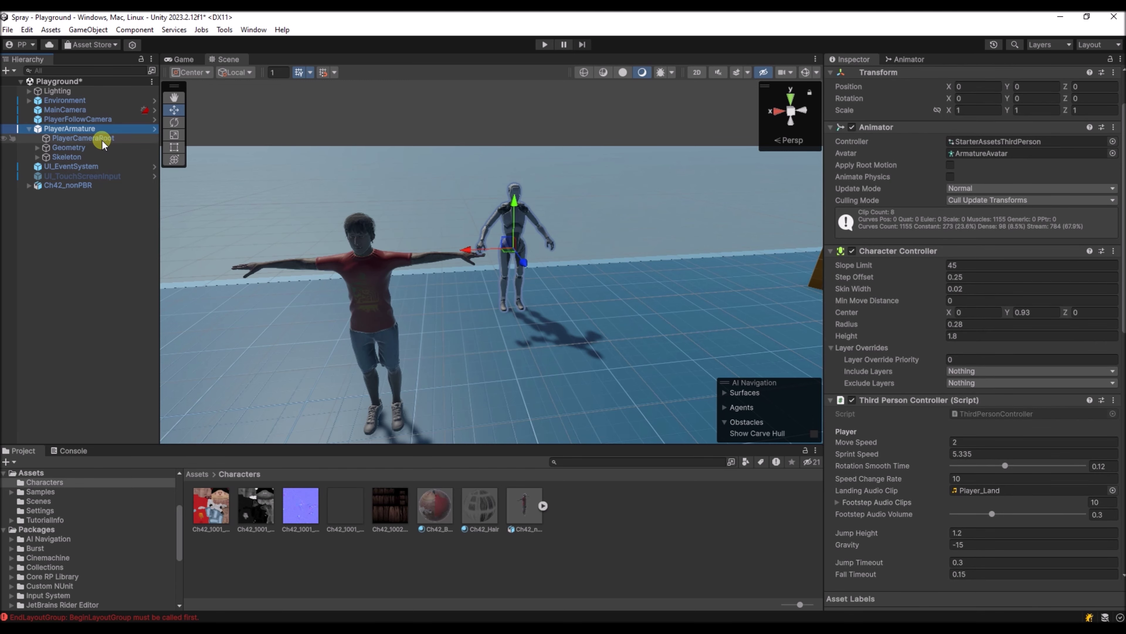
click(68, 148)
drag(63, 159, 60, 135)
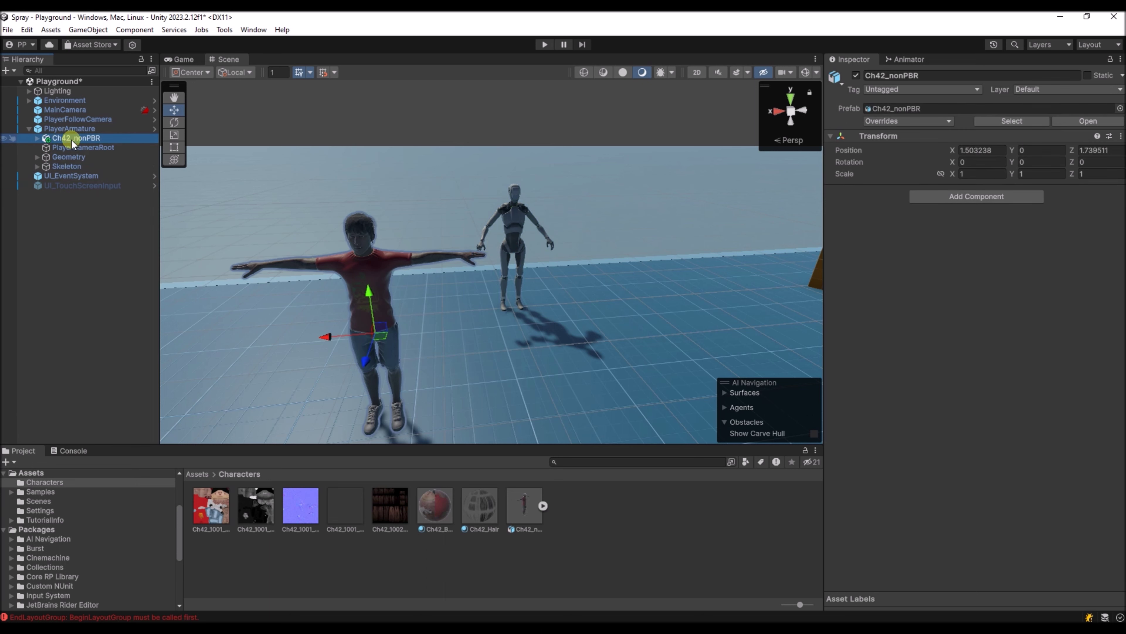
Play-test the scene by walking the robot around near the parented character, and stop play mode
click(540, 44)
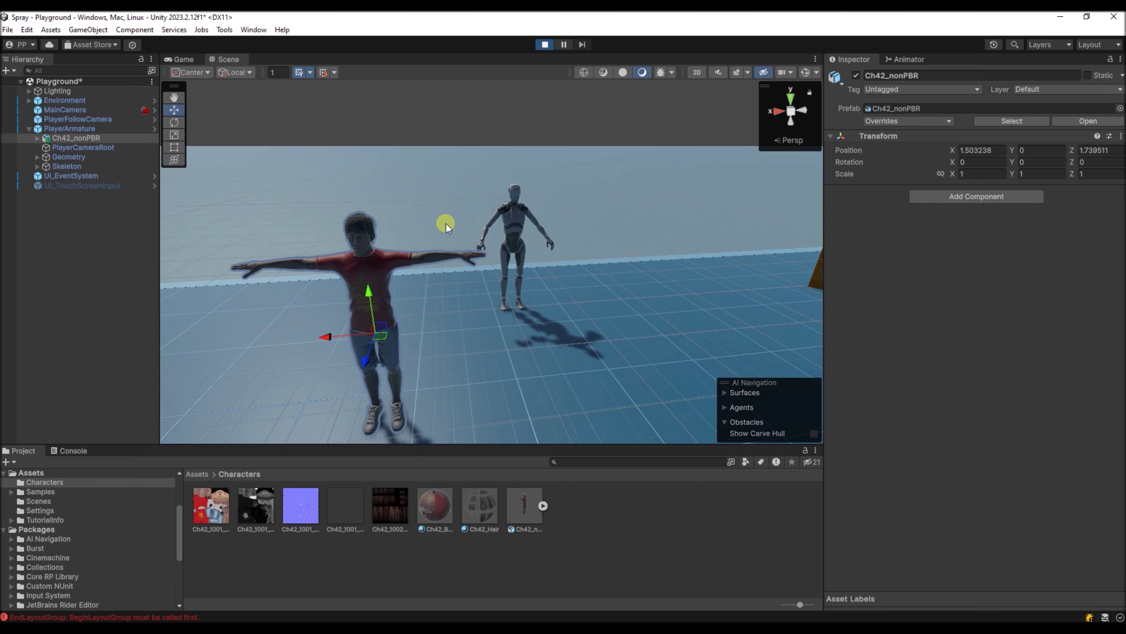
key(w)
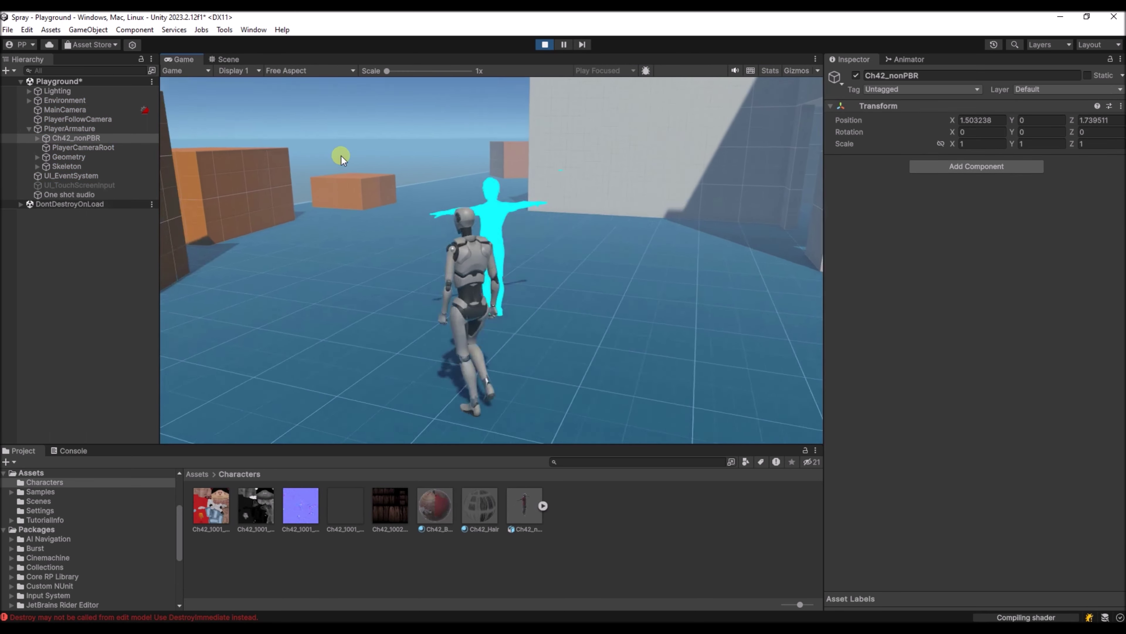
key(d)
key(a)
key(w)
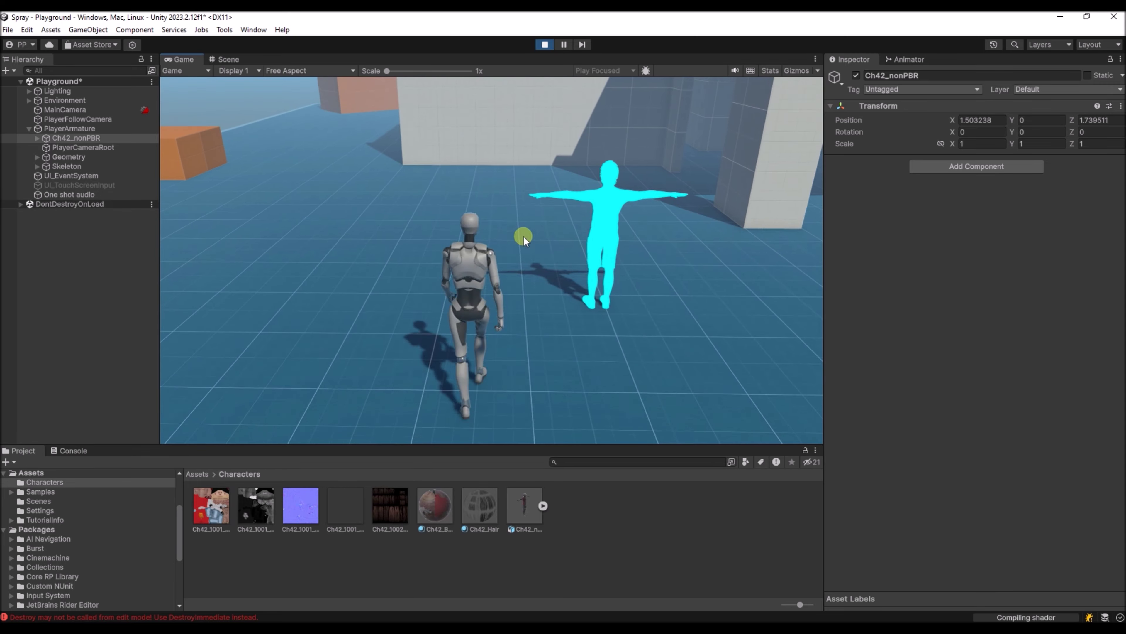
key(d)
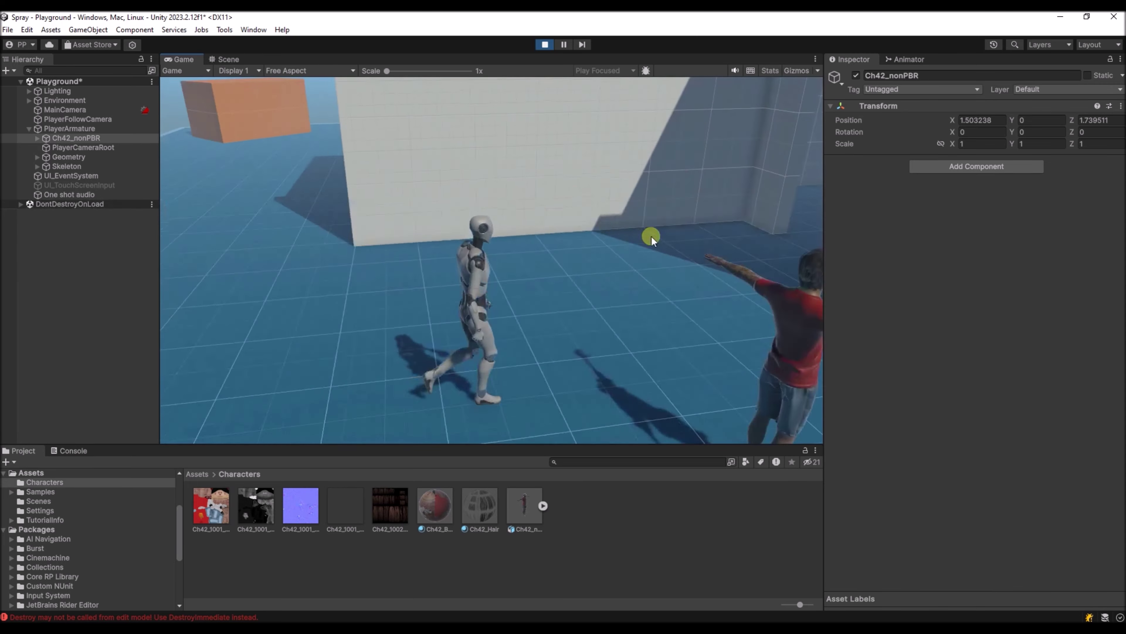
key(s)
key(a)
key(d)
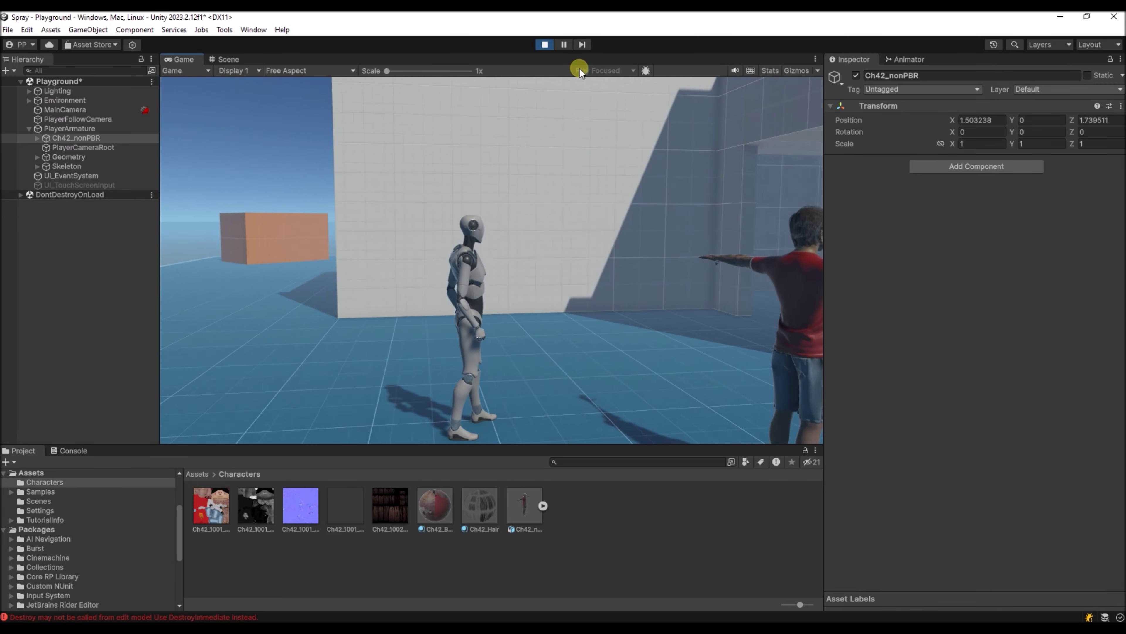
key(ctrl+p)
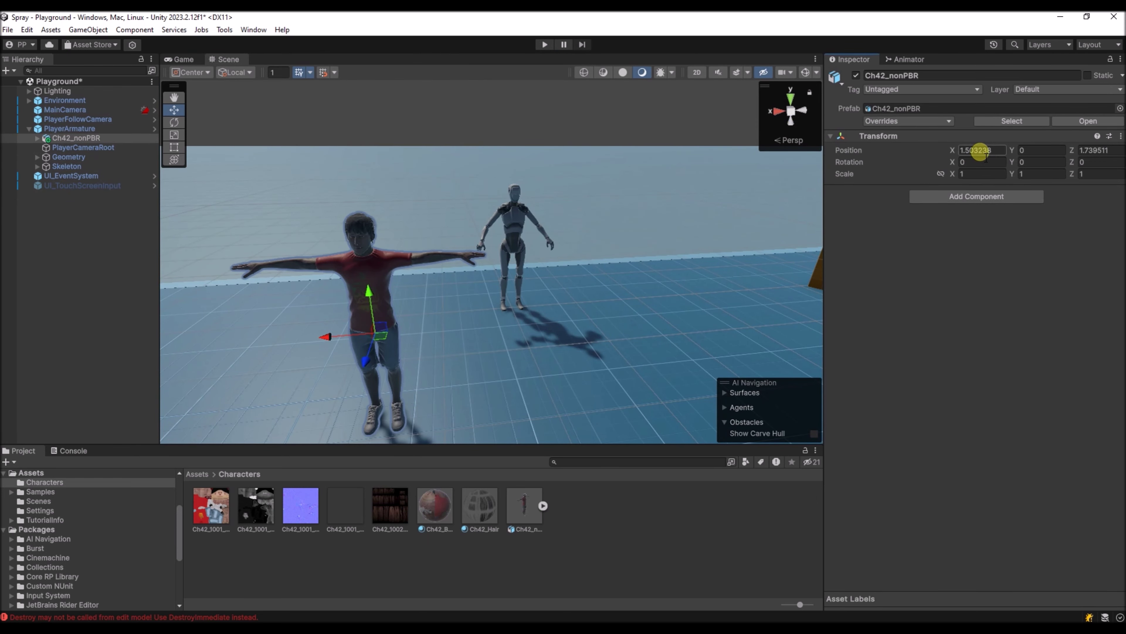
Set the X and Z position of Ch42_nonPBR to 0 to align it with the player robot
text(0)
click(1089, 150)
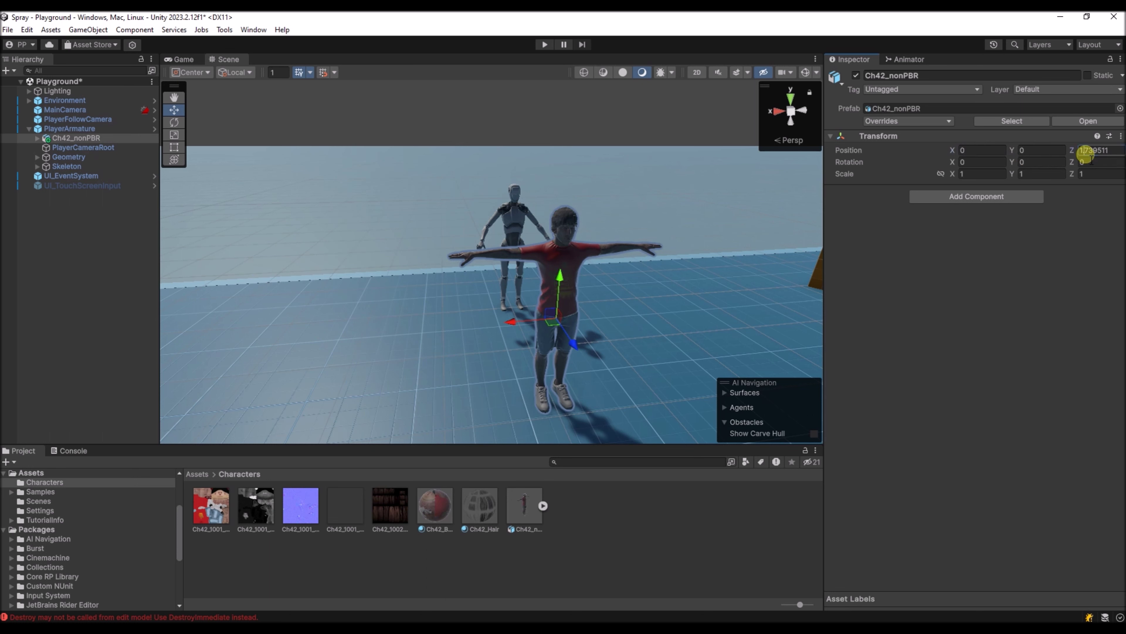
text(0)
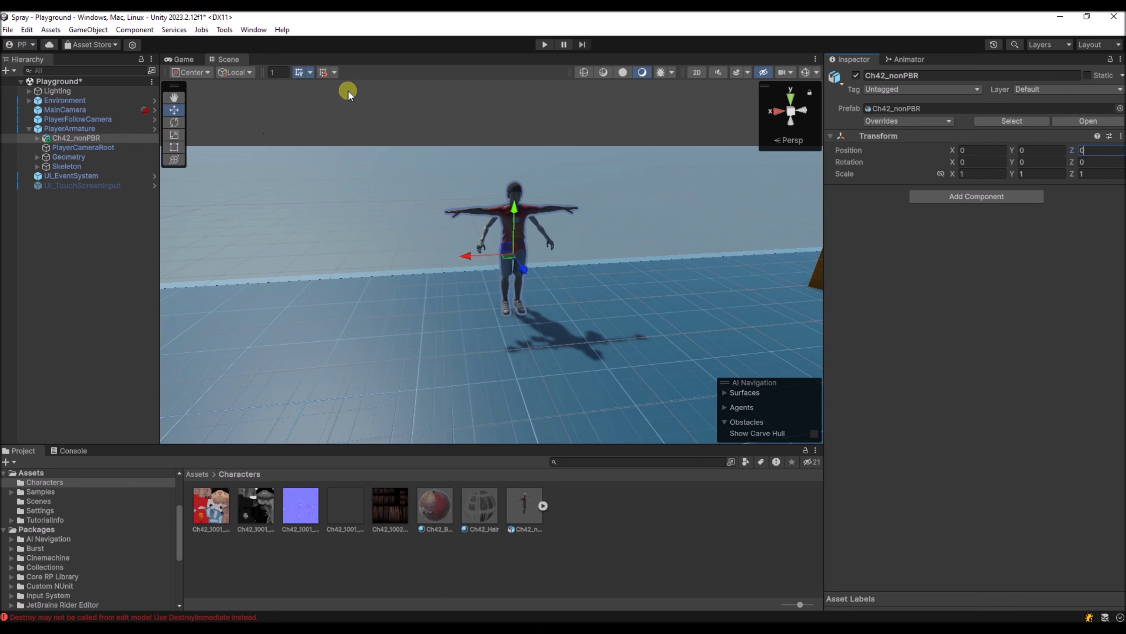
Set the Ch42_nonPBR model's rig animation type to Humanoid, creating the avatar from this model, and apply it
right_drag(402, 311, 188, 261)
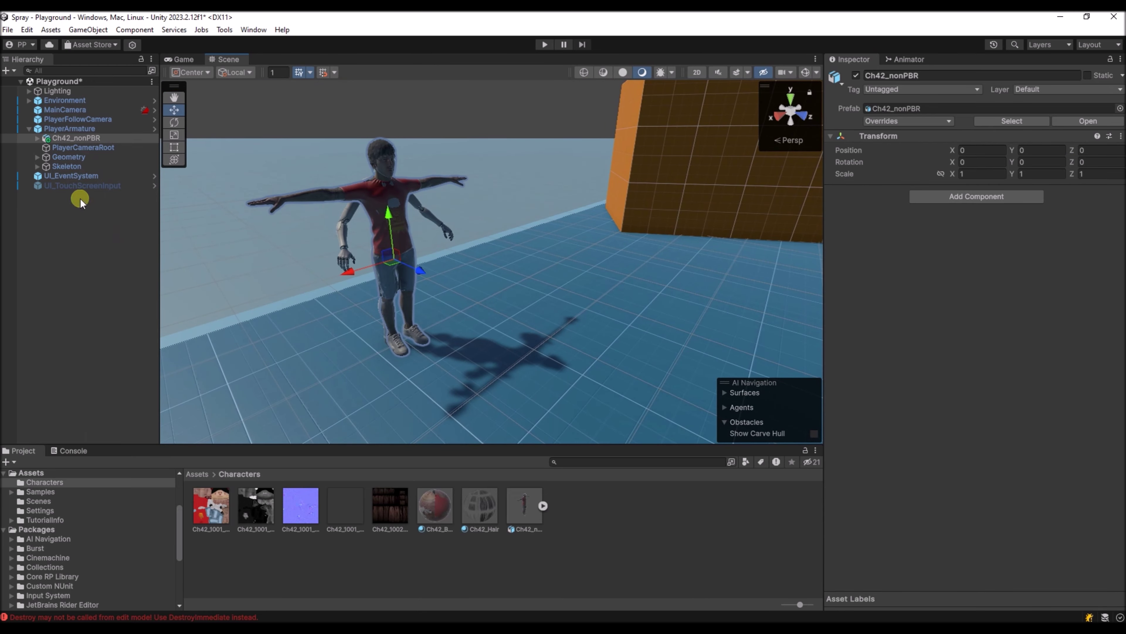
click(81, 129)
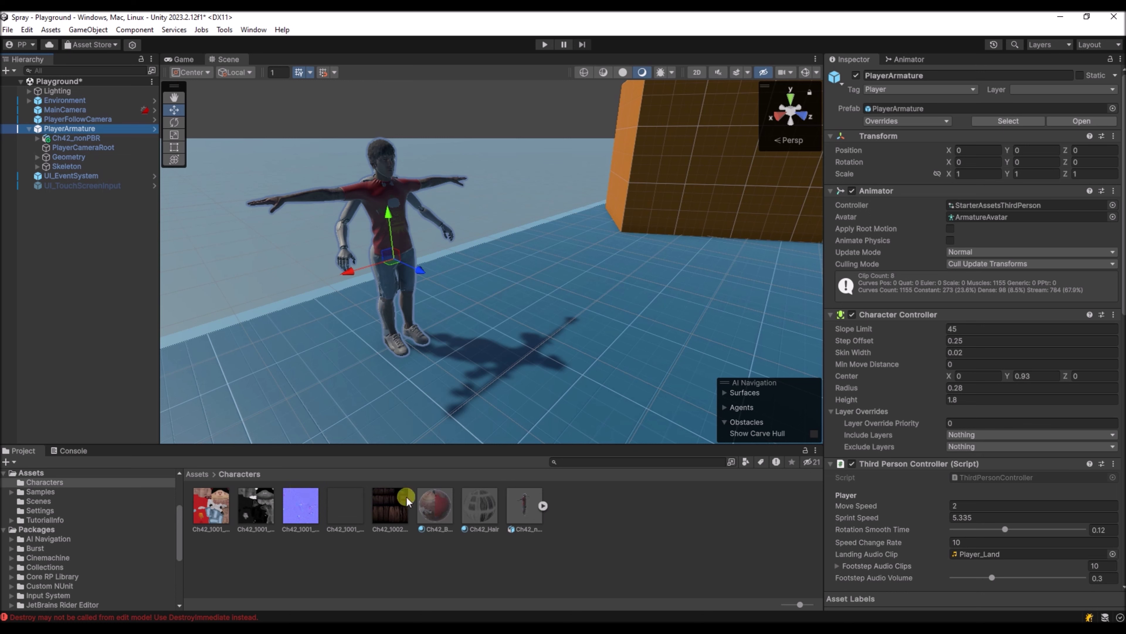
click(518, 500)
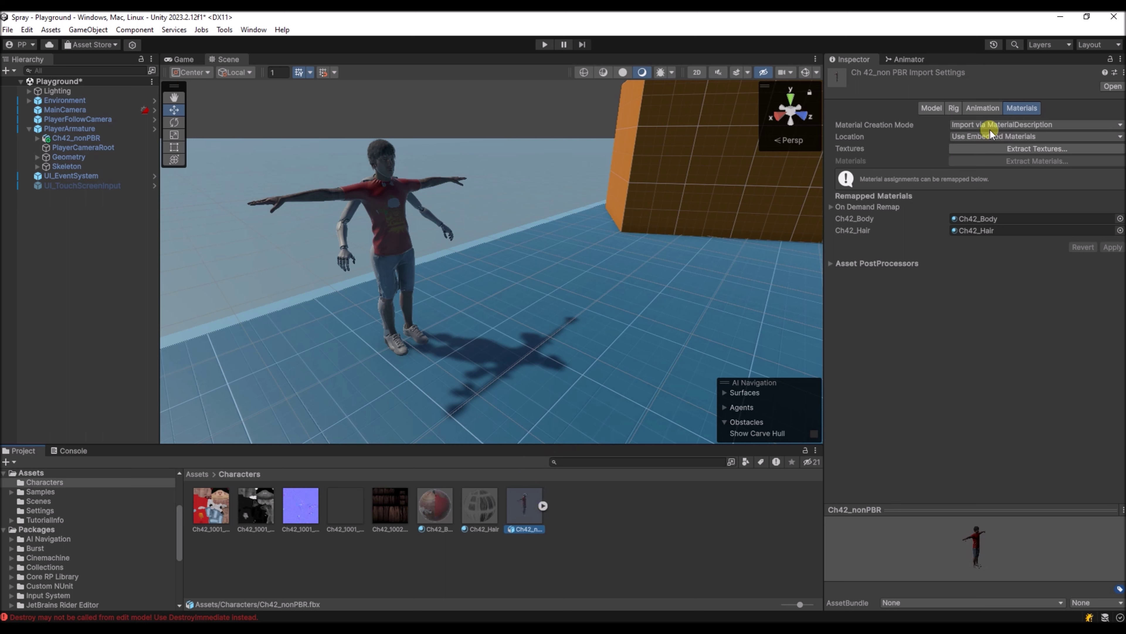
click(953, 108)
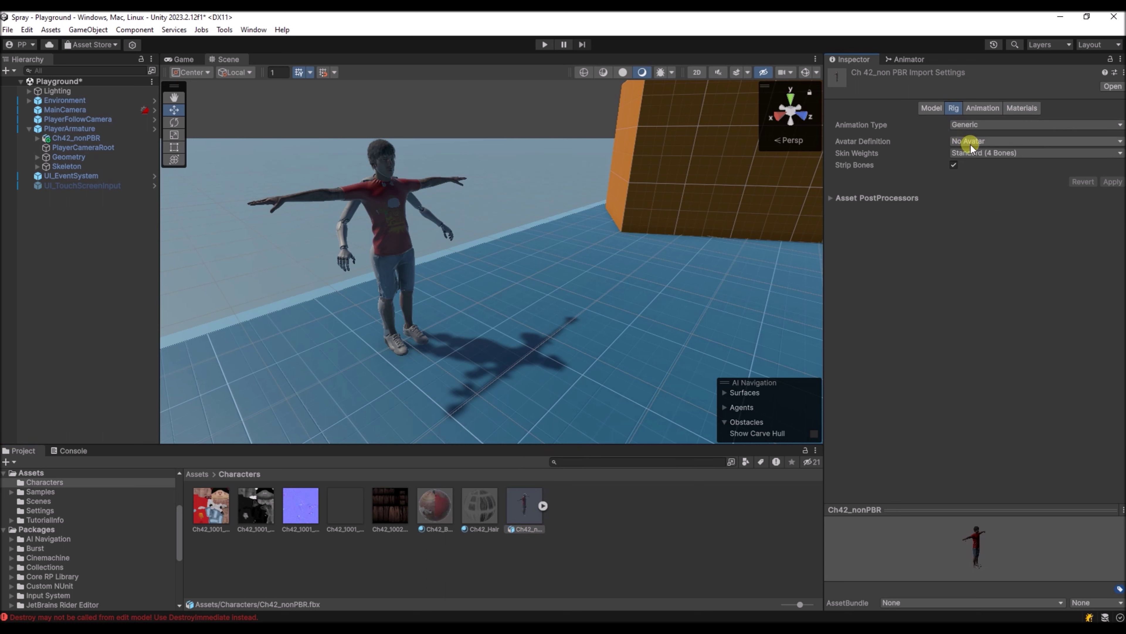
click(973, 125)
click(983, 175)
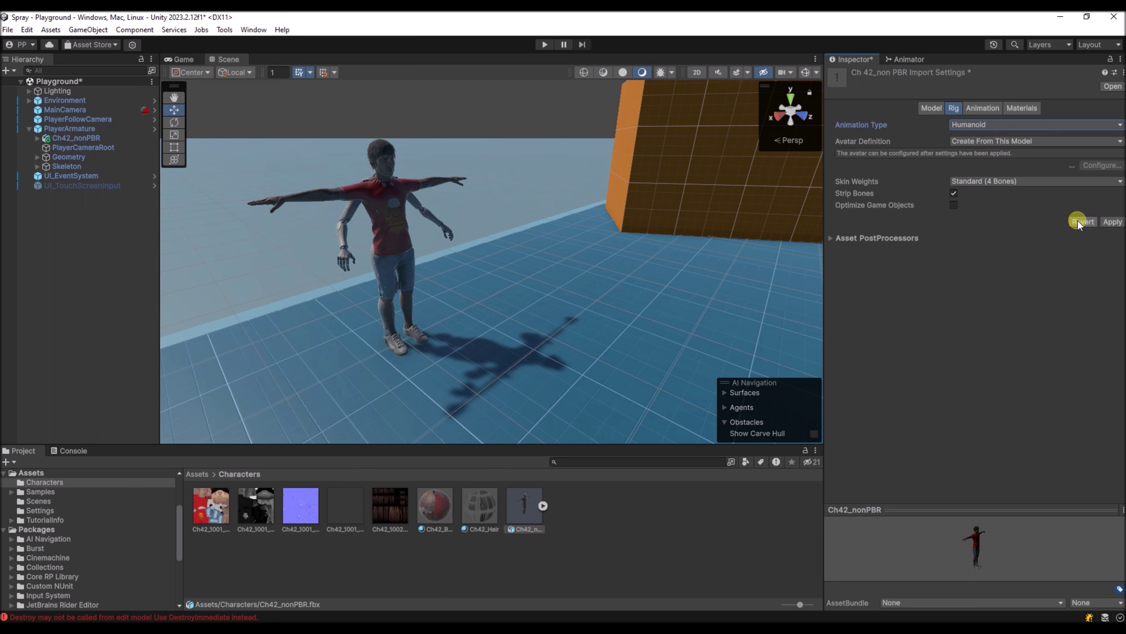
click(1108, 222)
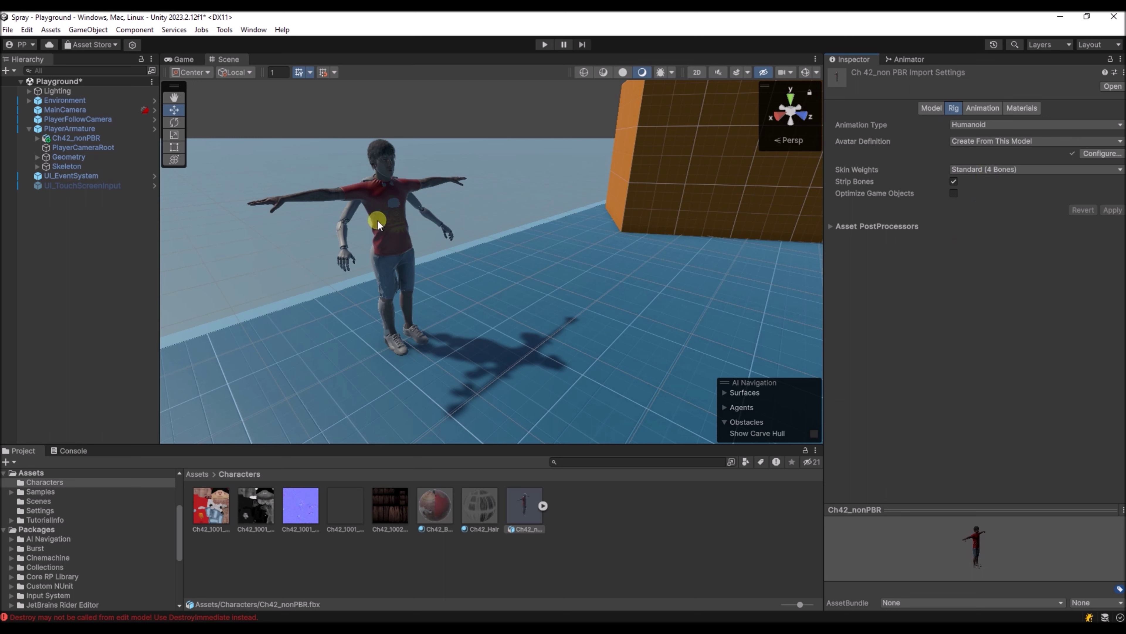
Assign the Ch42_nonPBR avatar to the Animator component of PlayerArmature
click(71, 129)
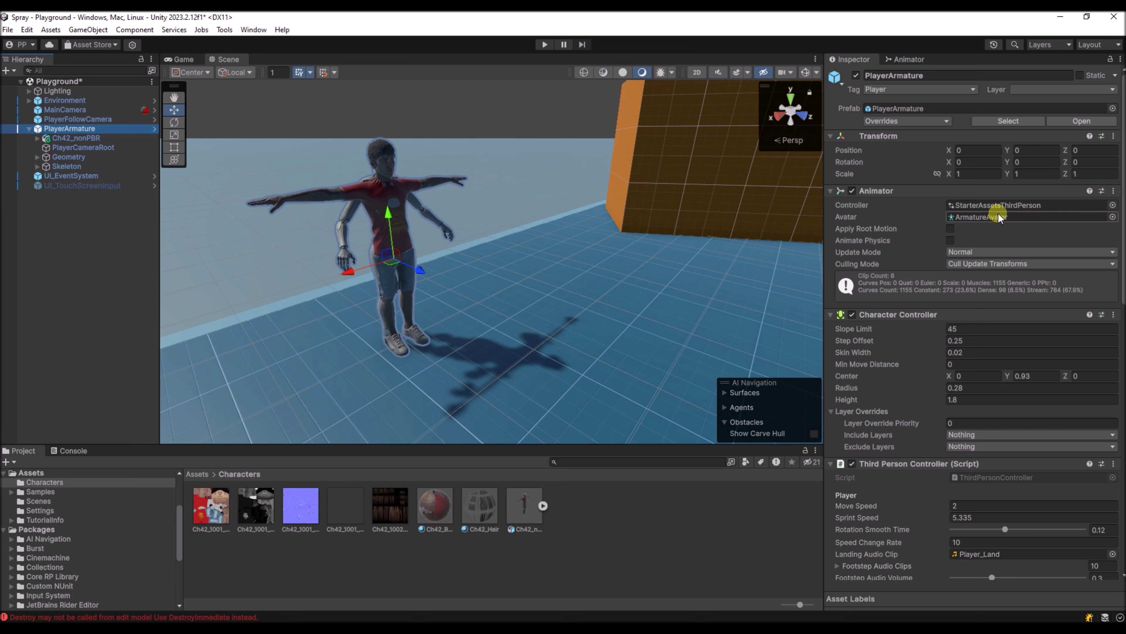
click(1114, 217)
double_click(449, 266)
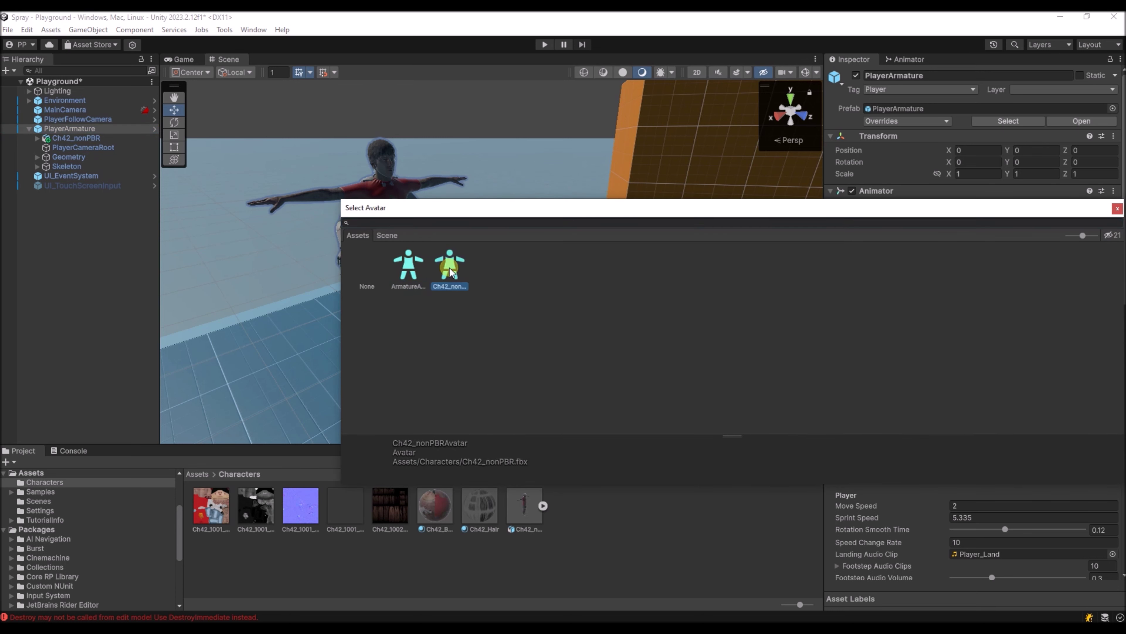
Play-test the scene by moving the character forward and back to check its animation, and stop play mode
click(545, 44)
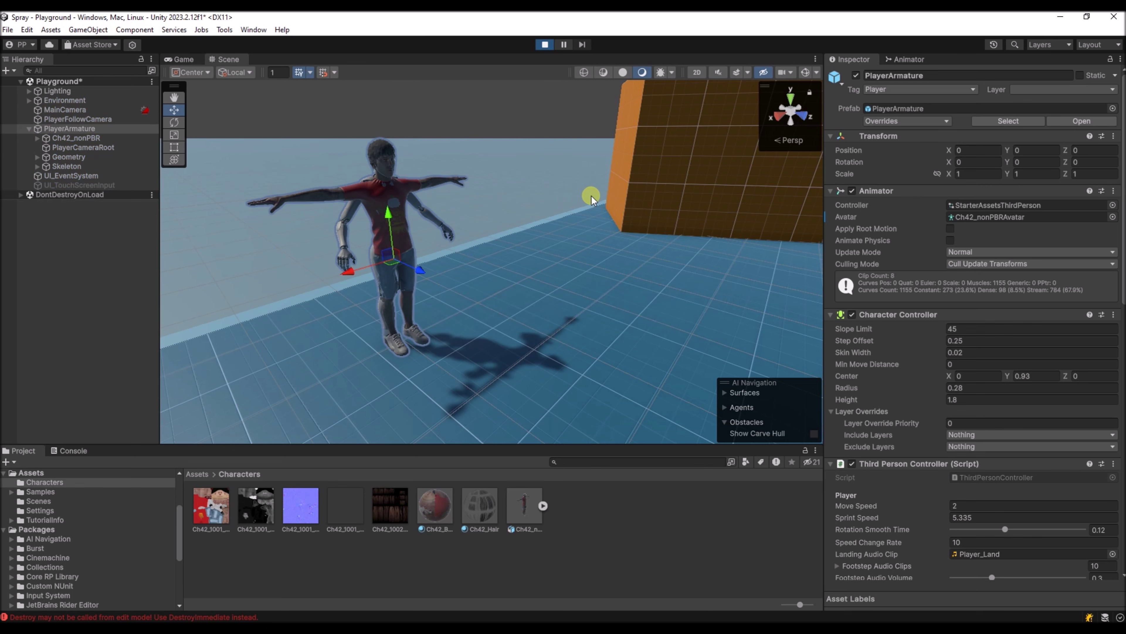
key(w)
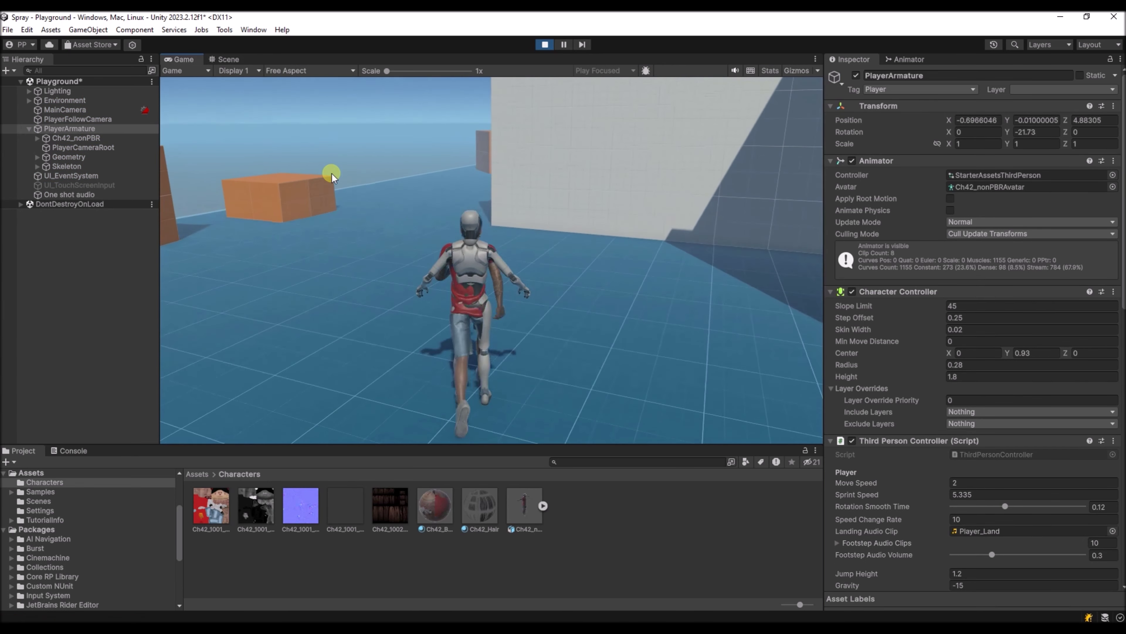
key(s)
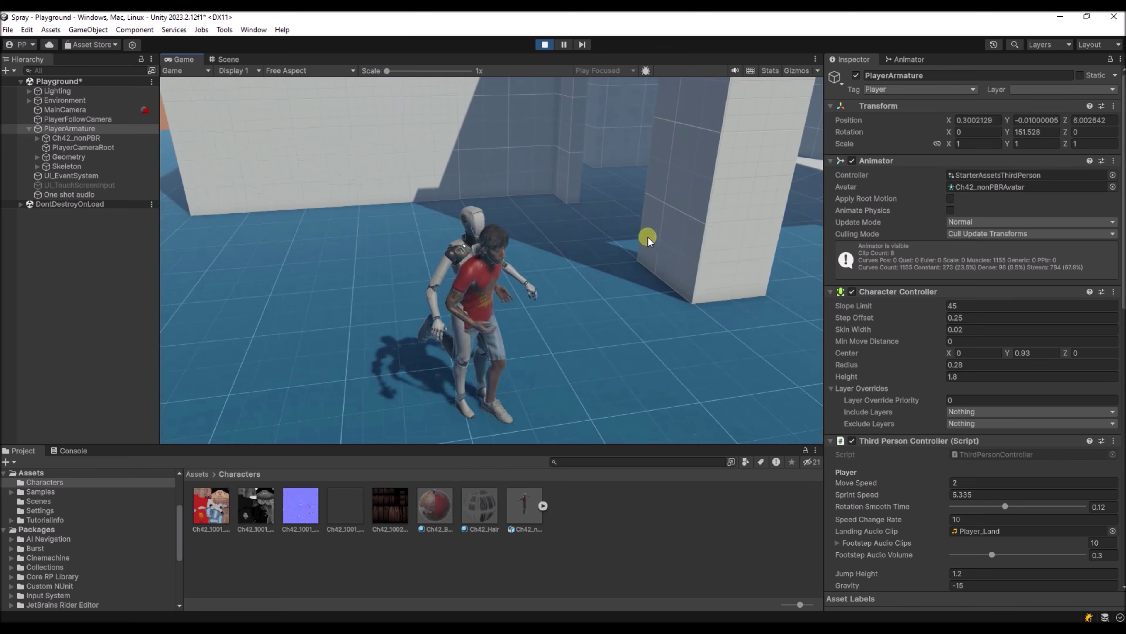
key(w)
key(w)
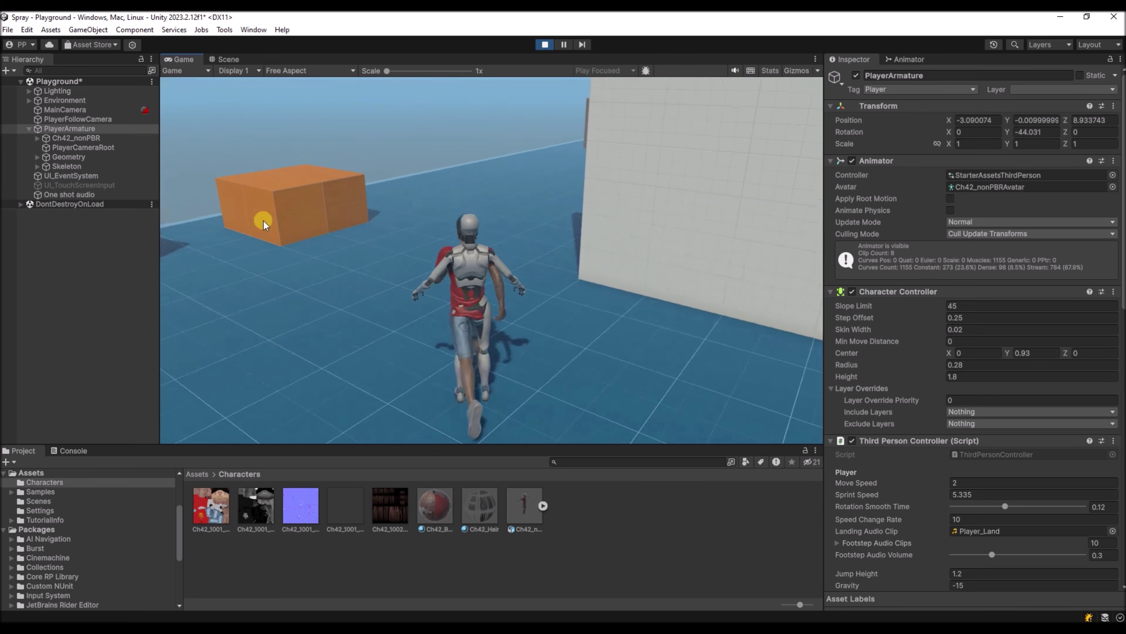
click(545, 45)
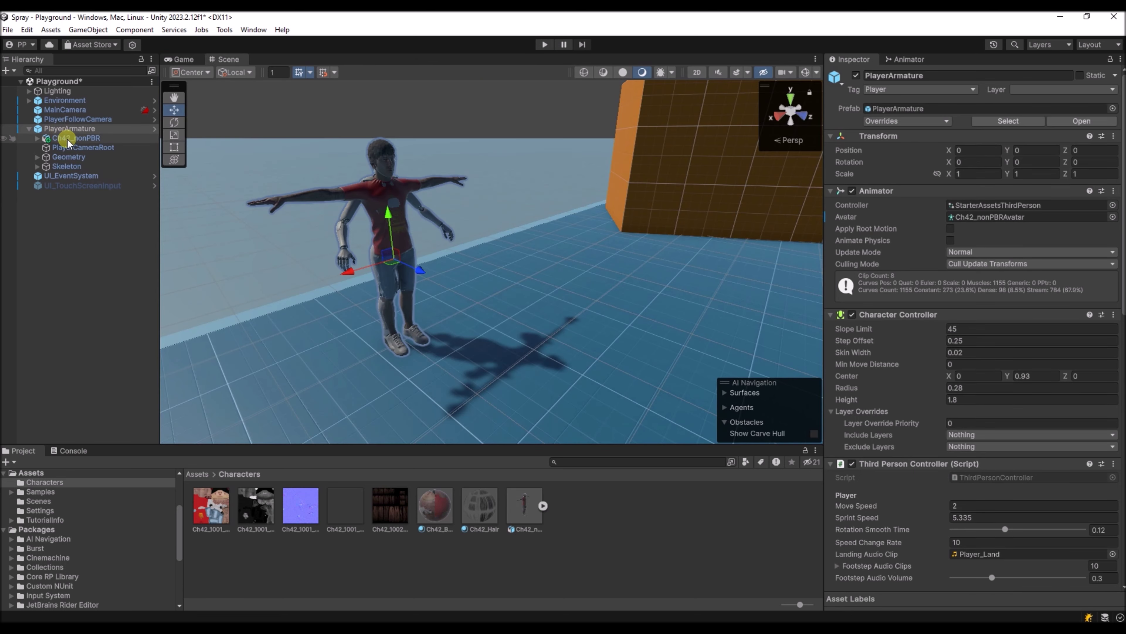
Delete the robot's Skeleton and Geometry objects from PlayerArmature
click(62, 169)
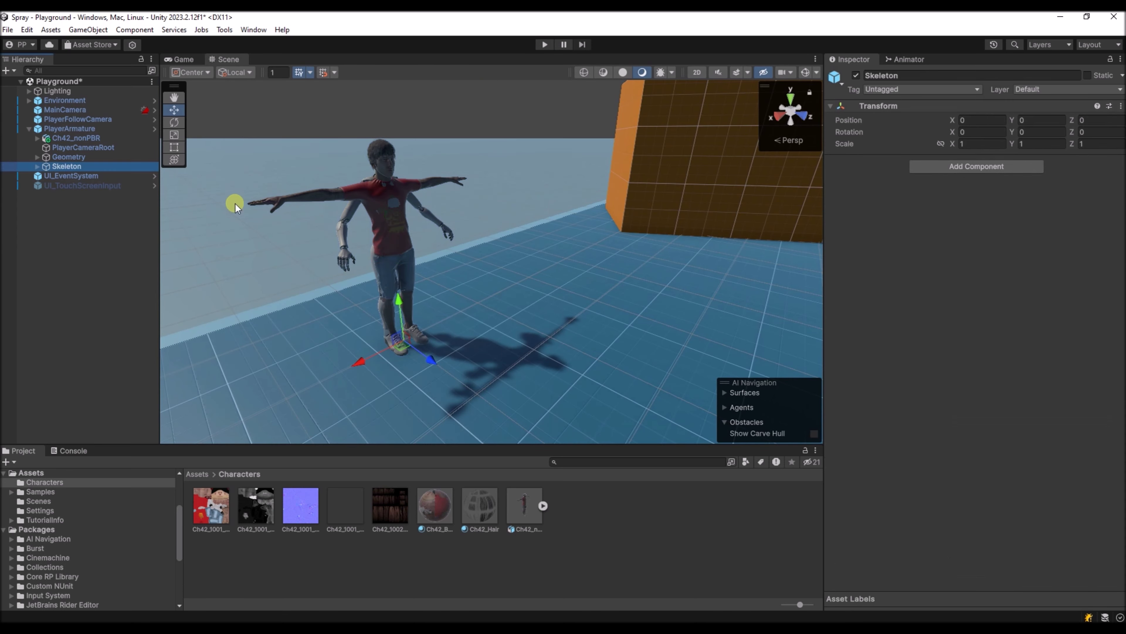
key(Delete)
click(73, 157)
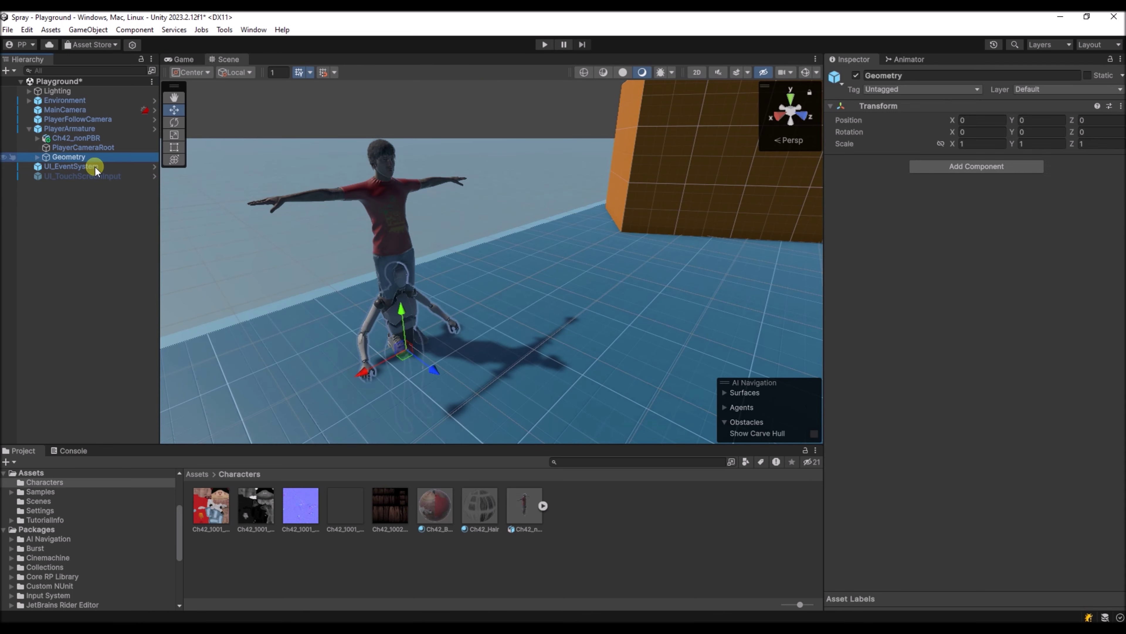
key(Delete)
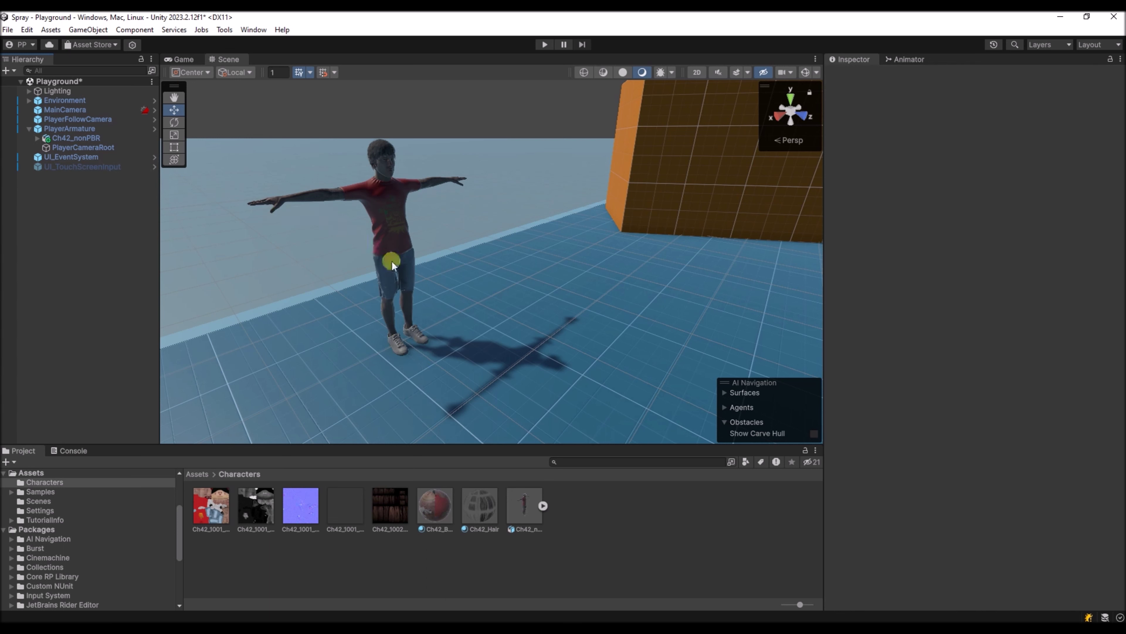
Play-test the Mixamo character by running across the playground, climbing the stairs and jumping
click(545, 45)
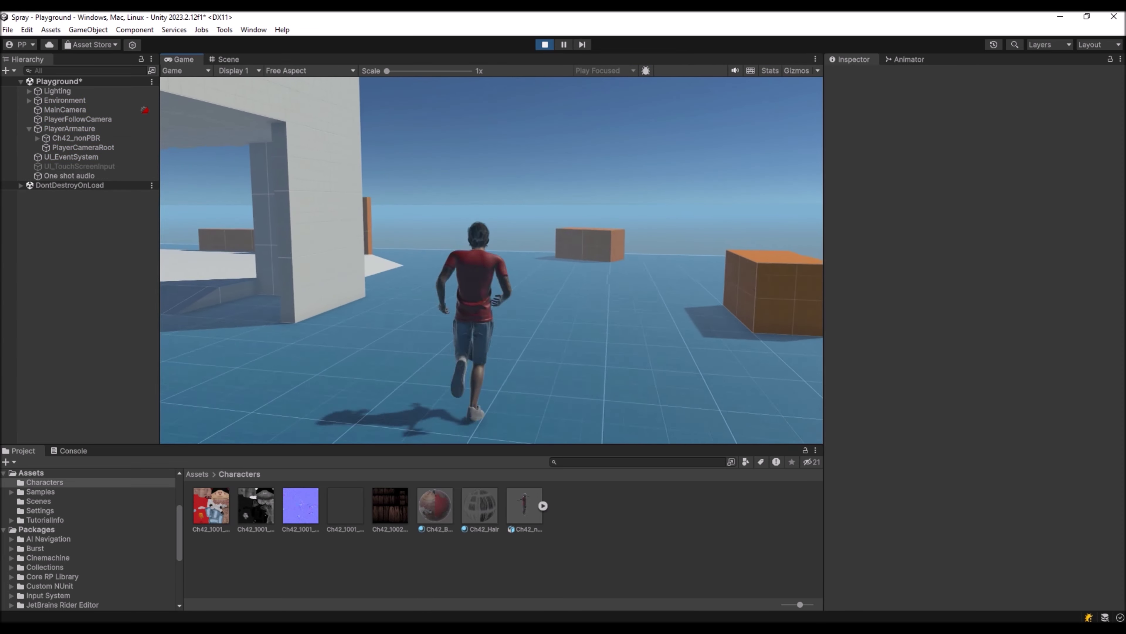
key(space)
key(w)
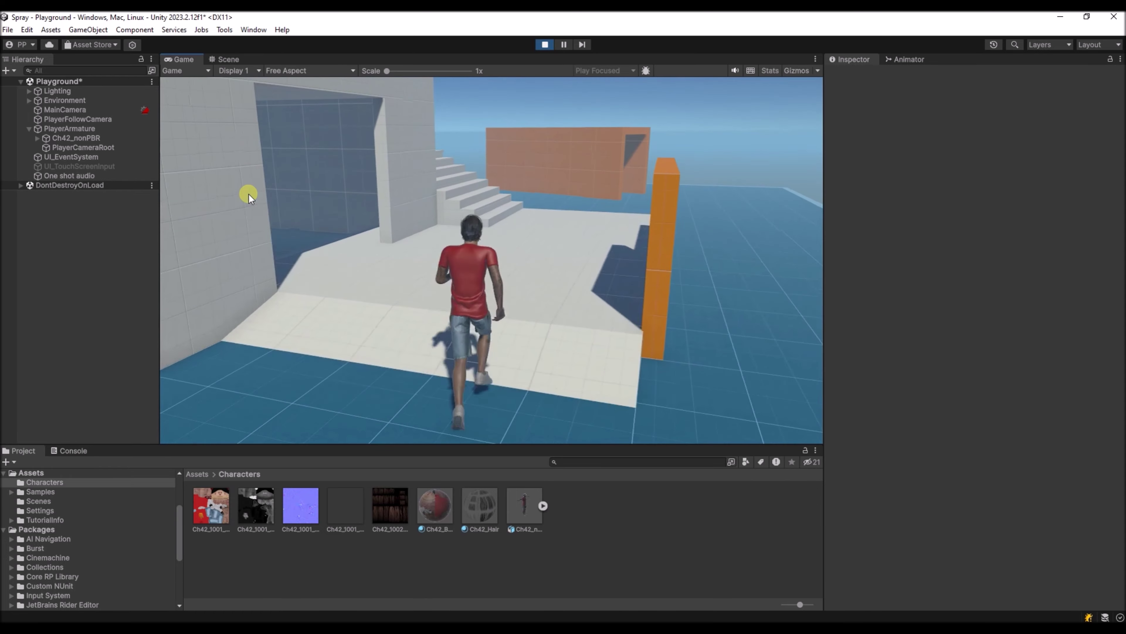
key(w)
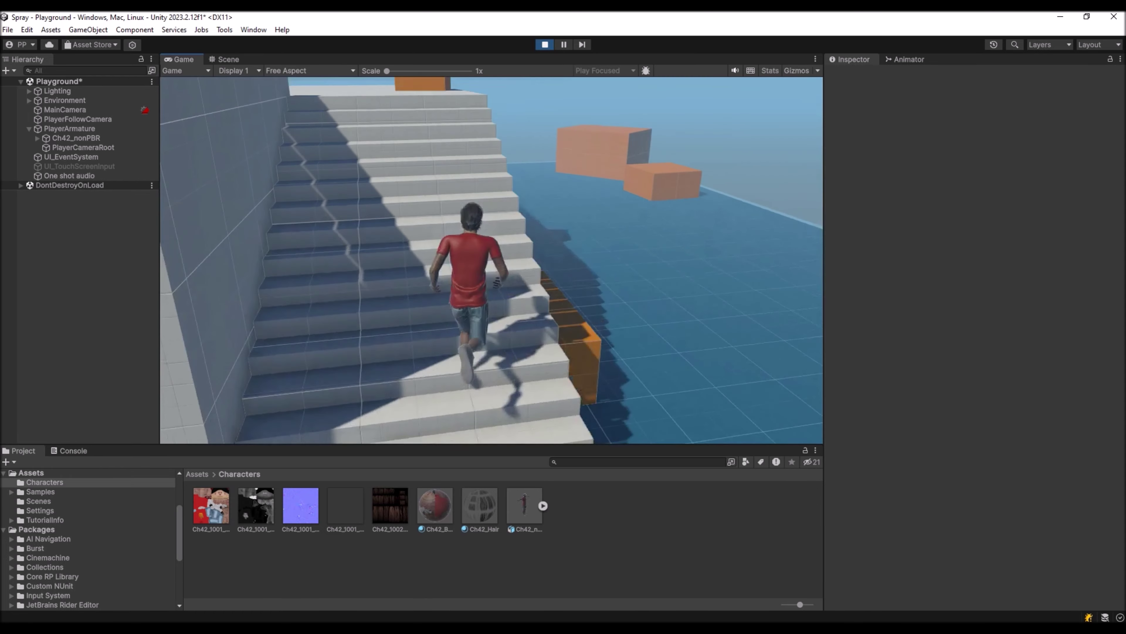
key(w)
key(space)
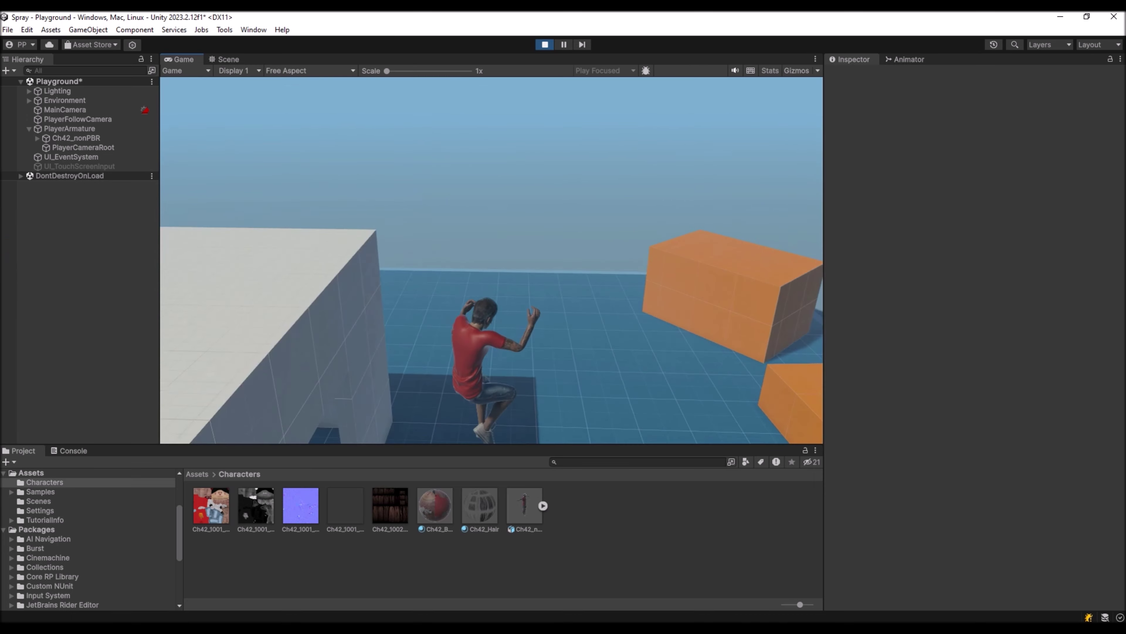
key(w)
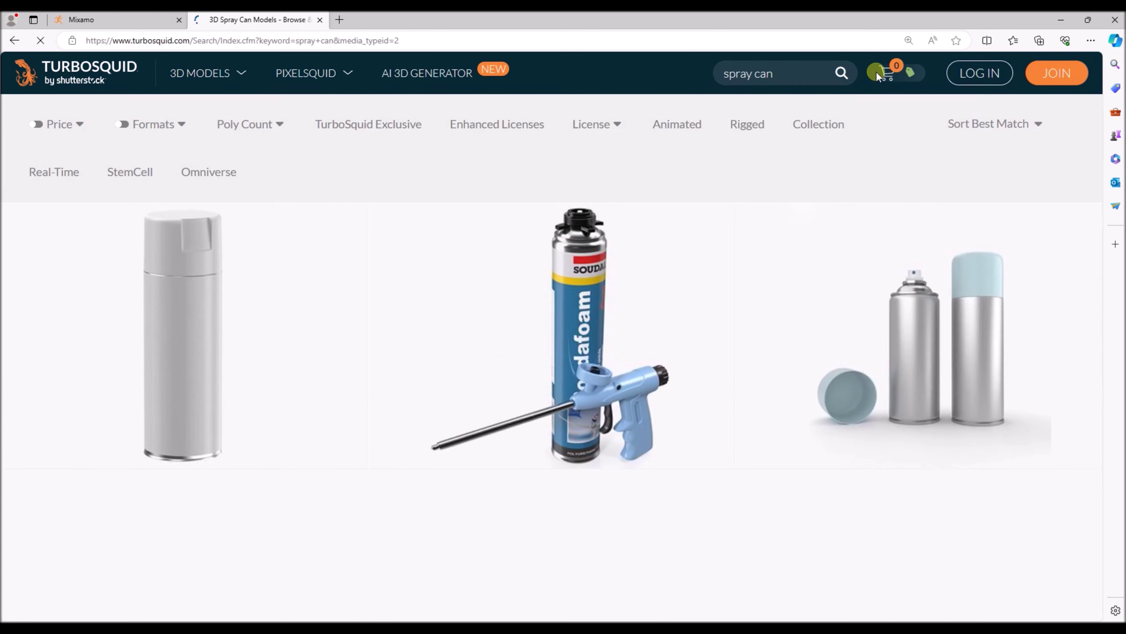
On TurboSquid in the browser, filter the spray can models to free ones in FBX format
scroll(178, 151, up, 1)
click(77, 168)
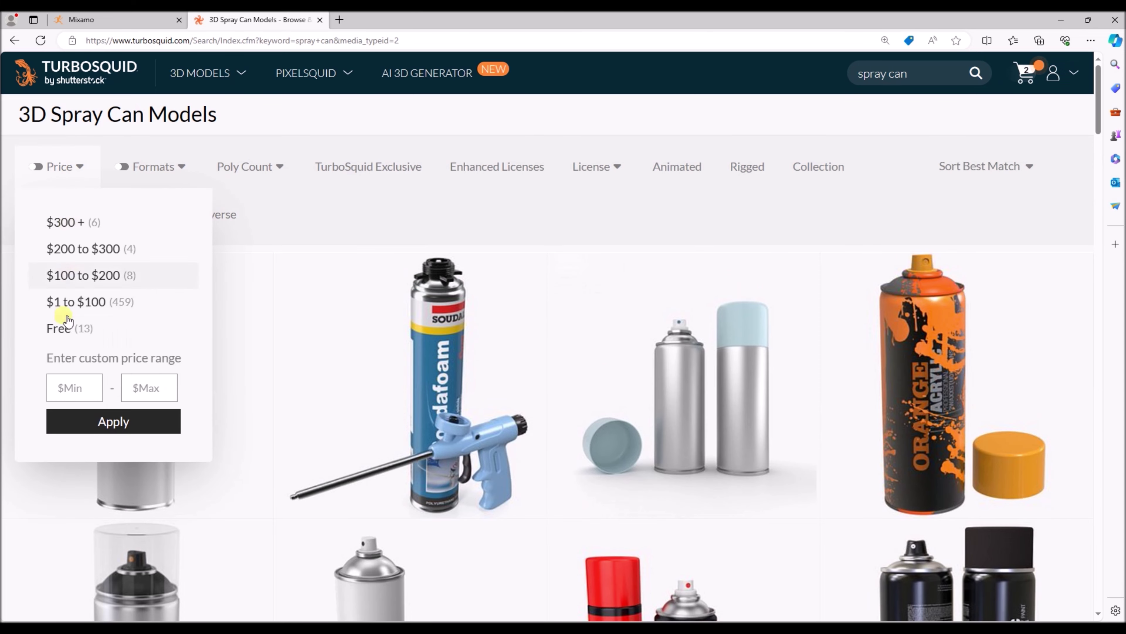
click(54, 327)
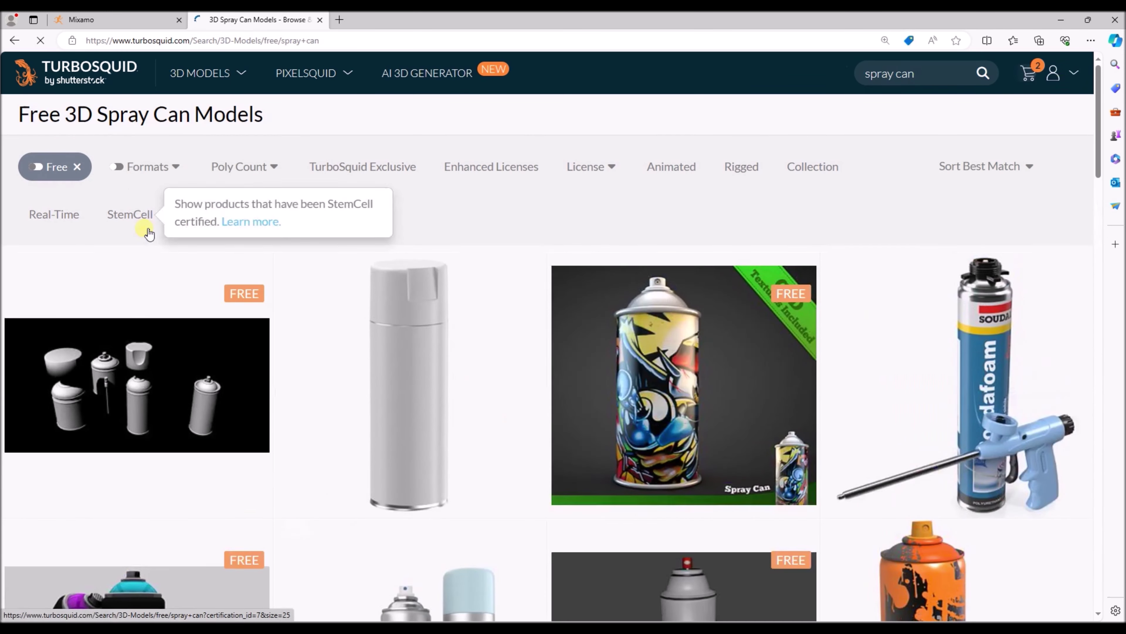
click(174, 168)
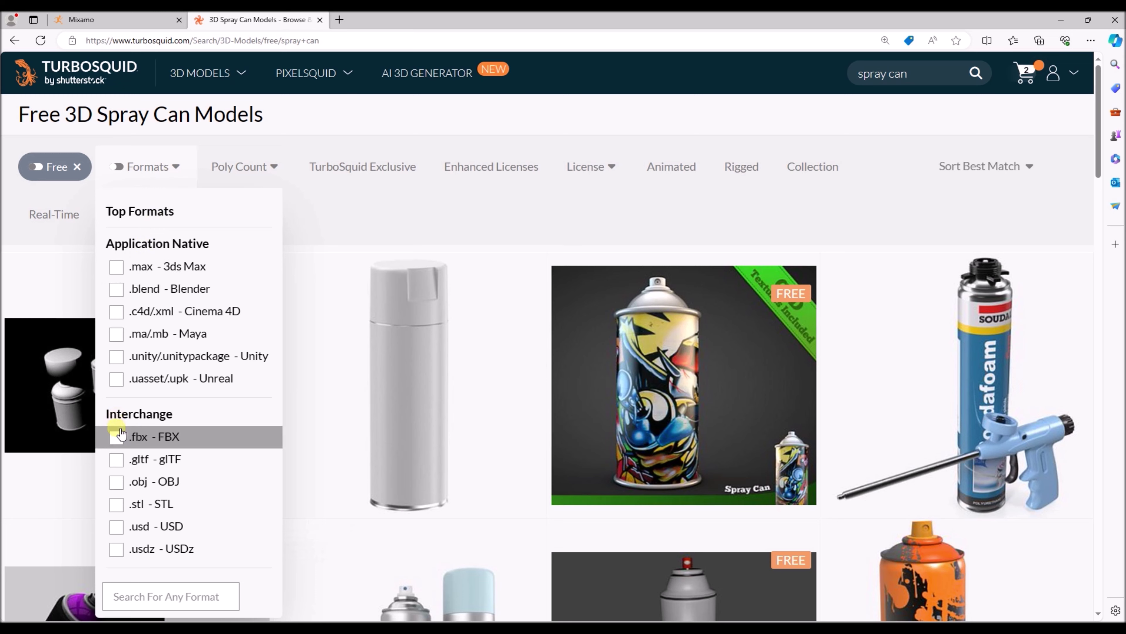
click(115, 436)
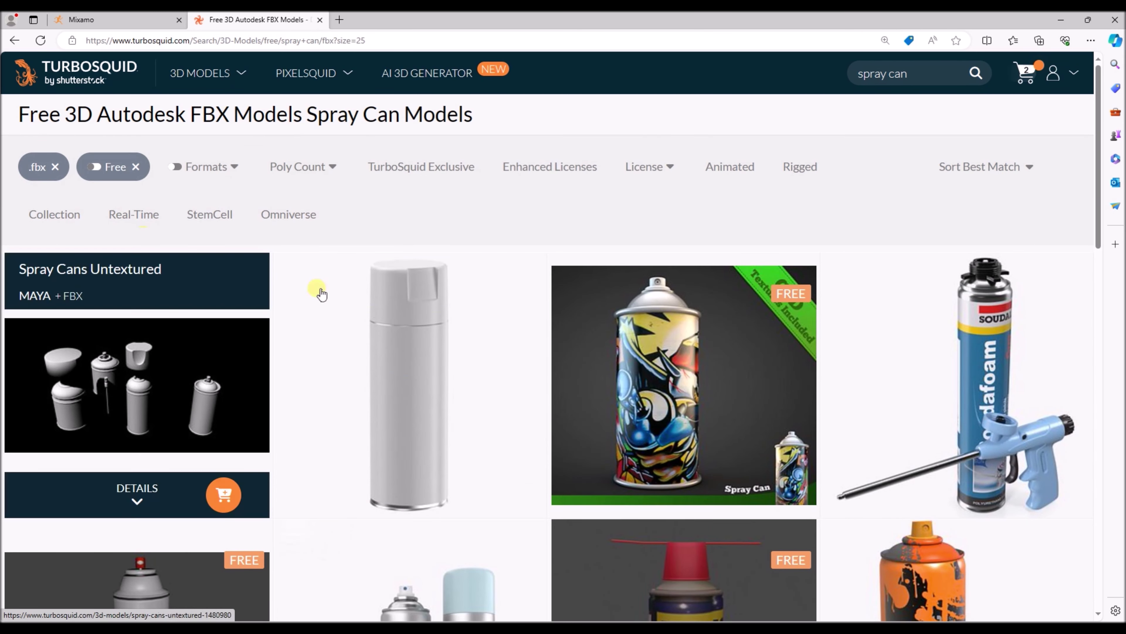
Browse the filtered models, open the free Spray Paint can with the graffiti label, and request its download
scroll(340, 275, down, 10)
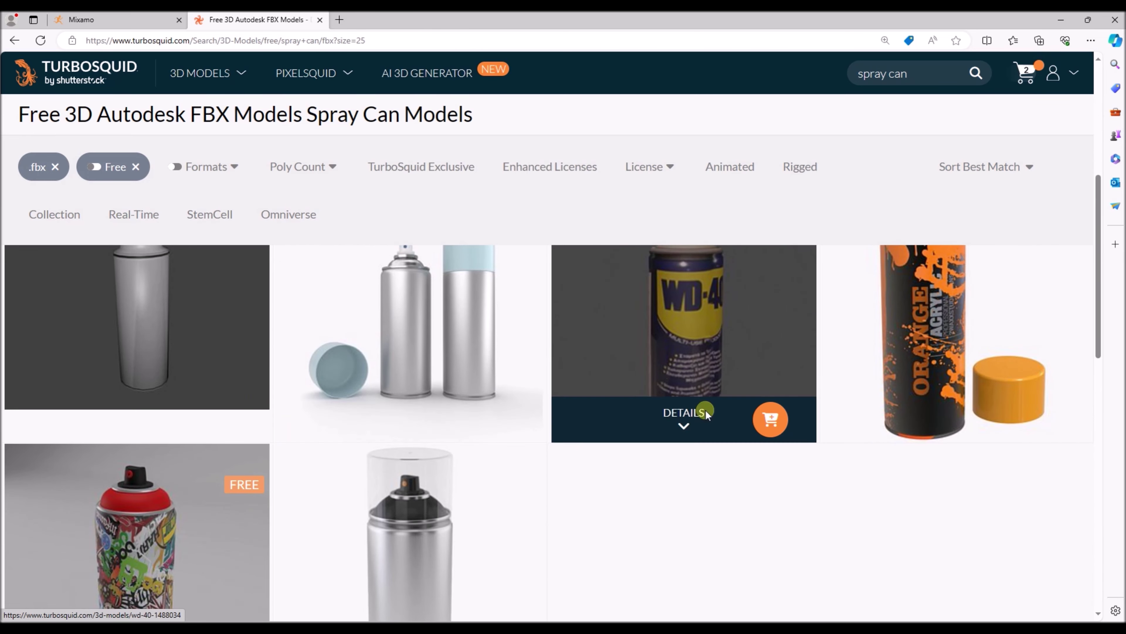
scroll(667, 464, down, 5)
scroll(409, 355, up, 8)
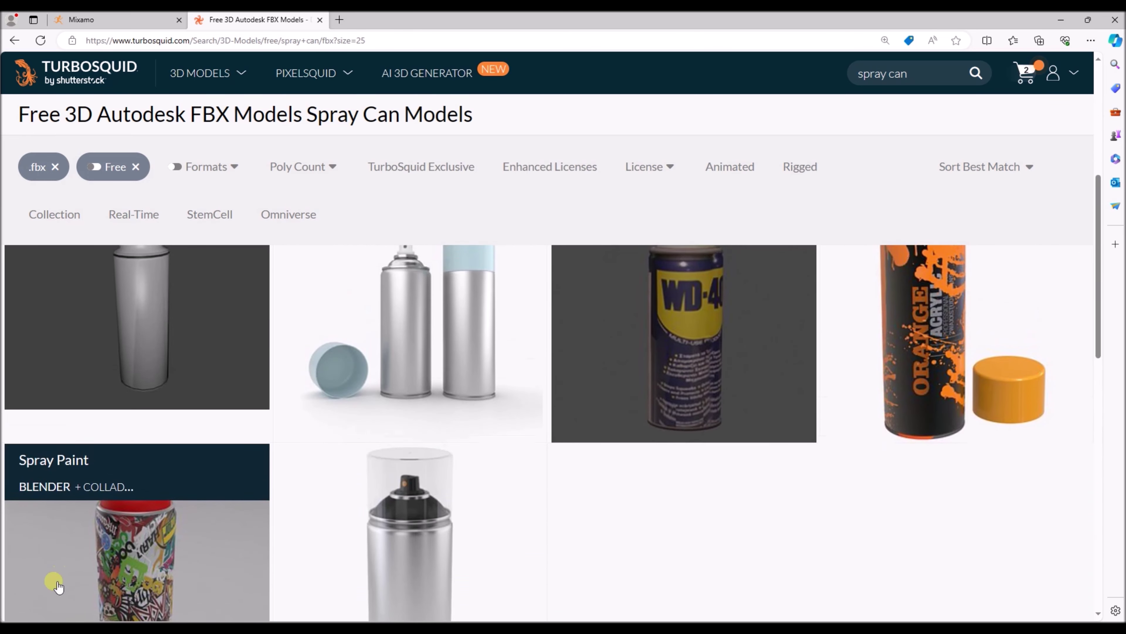
click(135, 552)
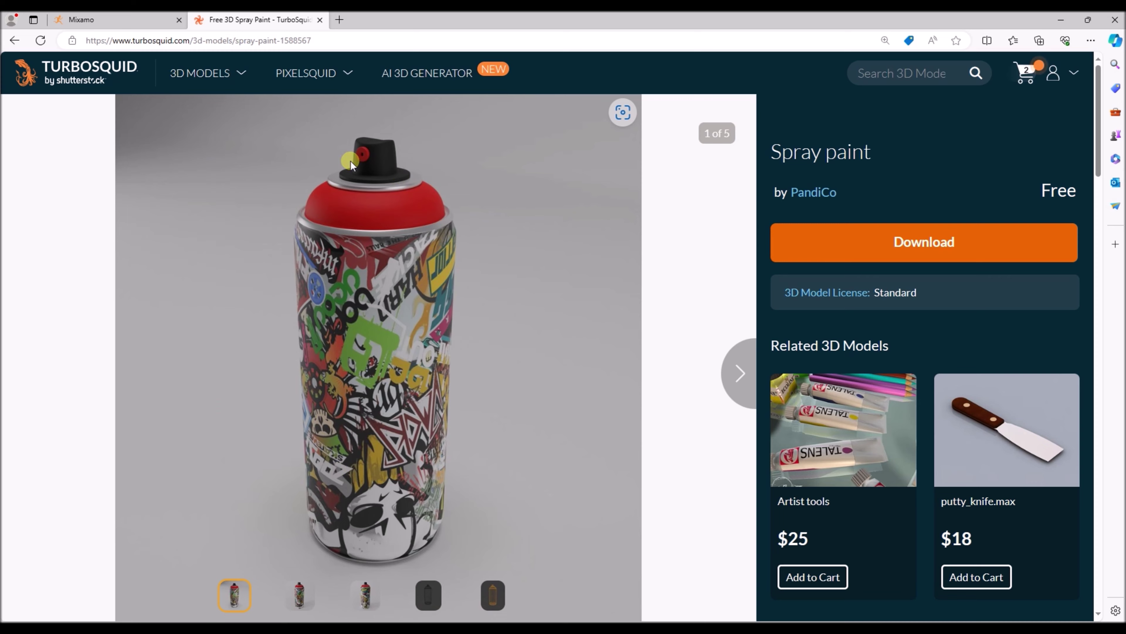
click(804, 243)
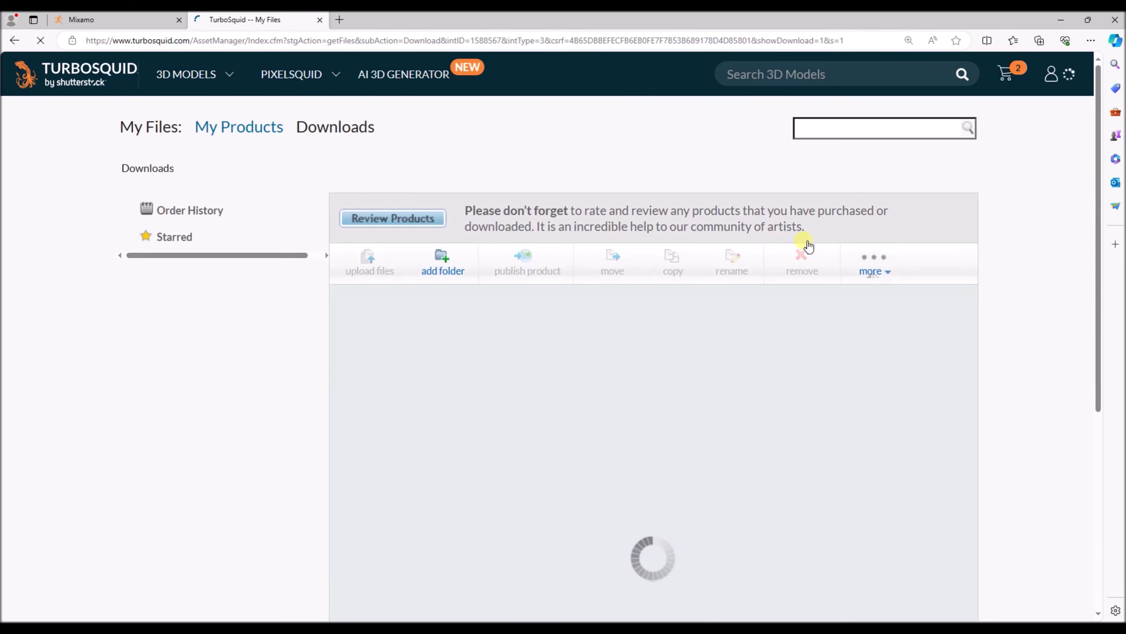
Find the Spray paint entry in the TurboSquid downloads list and expand its full list of files
click(738, 88)
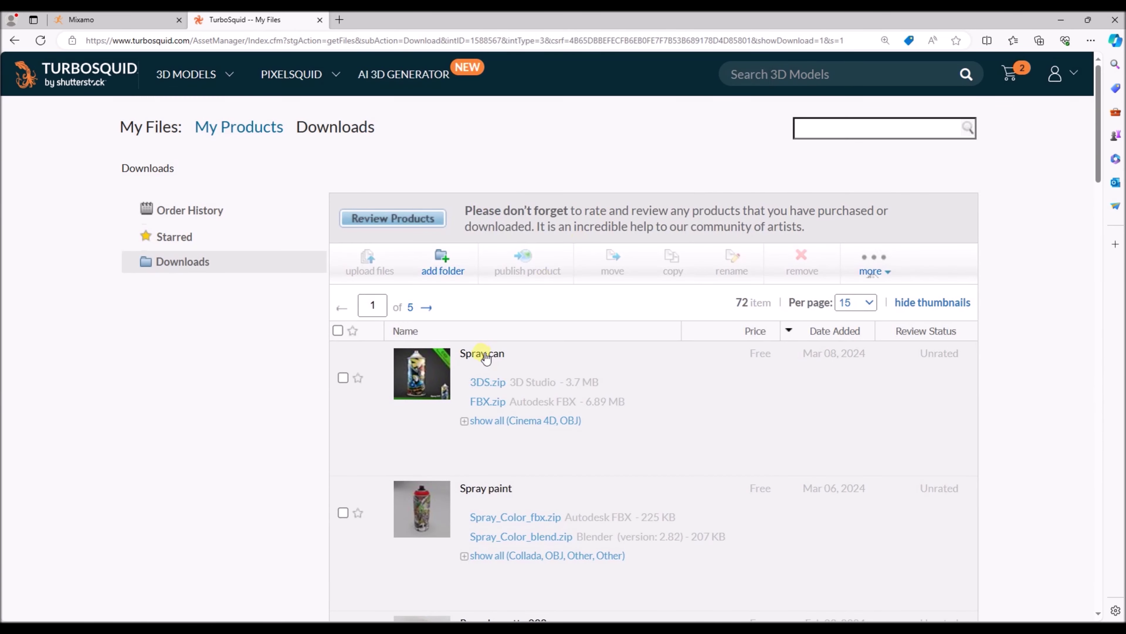
scroll(476, 311, down, 7)
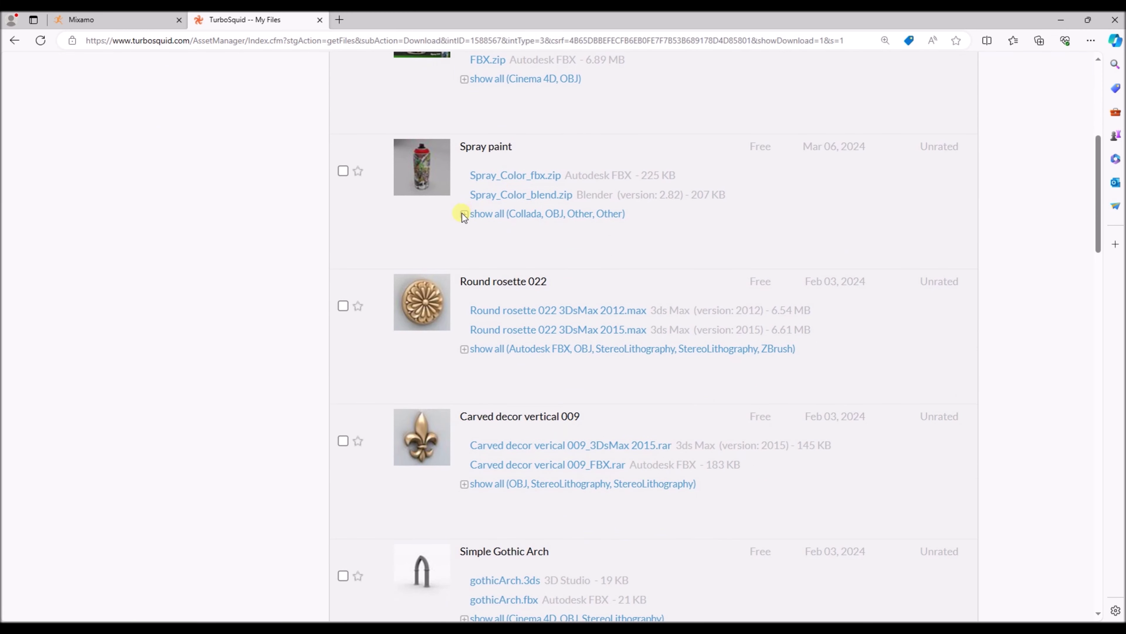
click(464, 214)
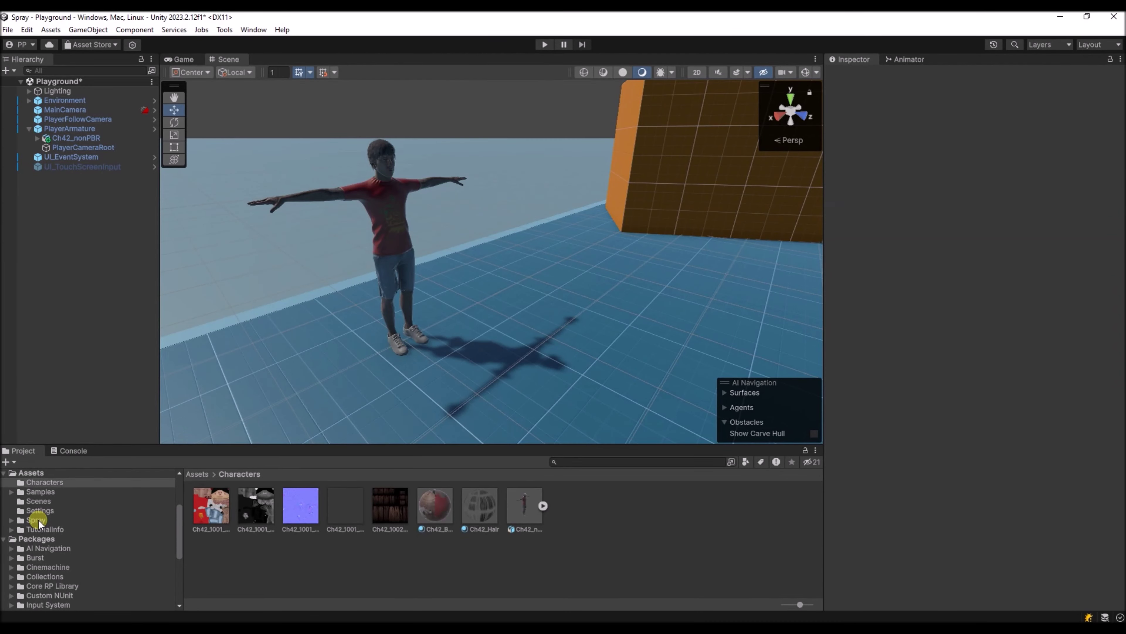
Back in Unity, place the Spray_Color_fbx model from the Spray folder in the scene near the character
click(38, 521)
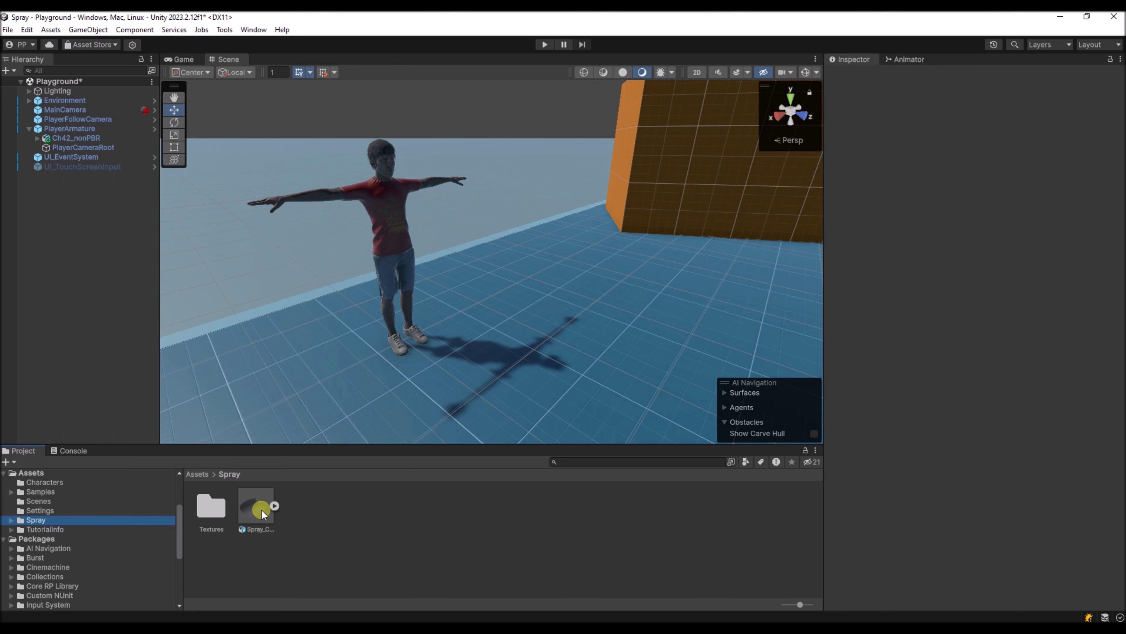
mouse_move(261, 510)
mouse_down()
mouse_move(556, 263)
mouse_move(585, 326)
mouse_move(656, 325)
mouse_up()
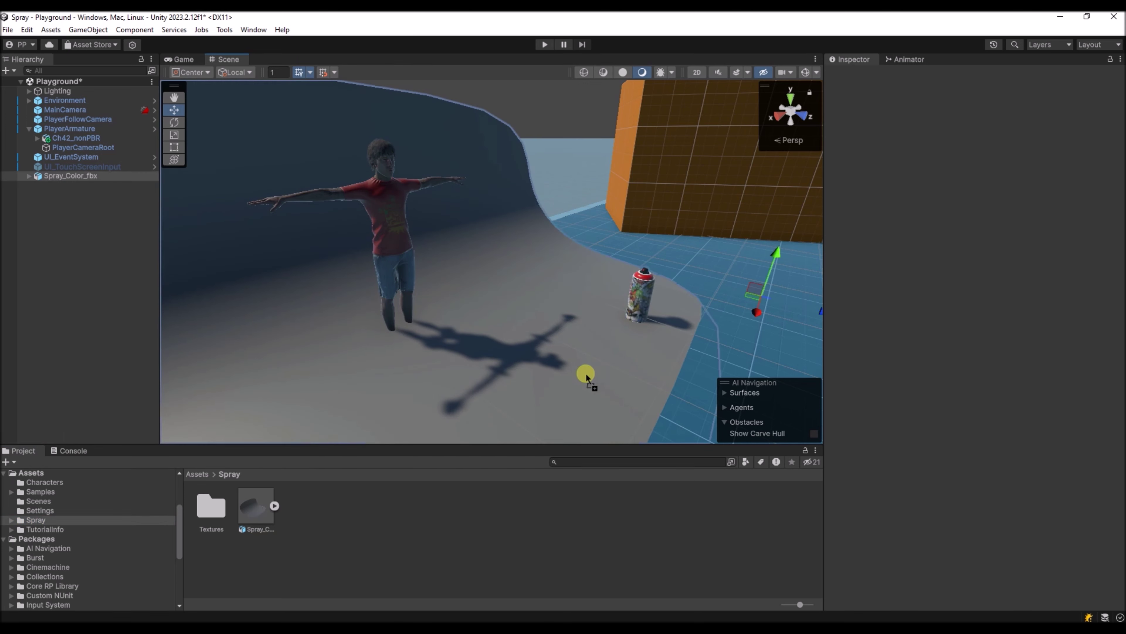
mouse_move(524, 362)
right_down()
mouse_move(460, 310)
mouse_move(534, 347)
right_up()
mouse_move(543, 354)
alt+mouse_down()
mouse_move(394, 362)
mouse_move(547, 347)
mouse_move(436, 344)
mouse_move(494, 254)
alt+mouse_up()
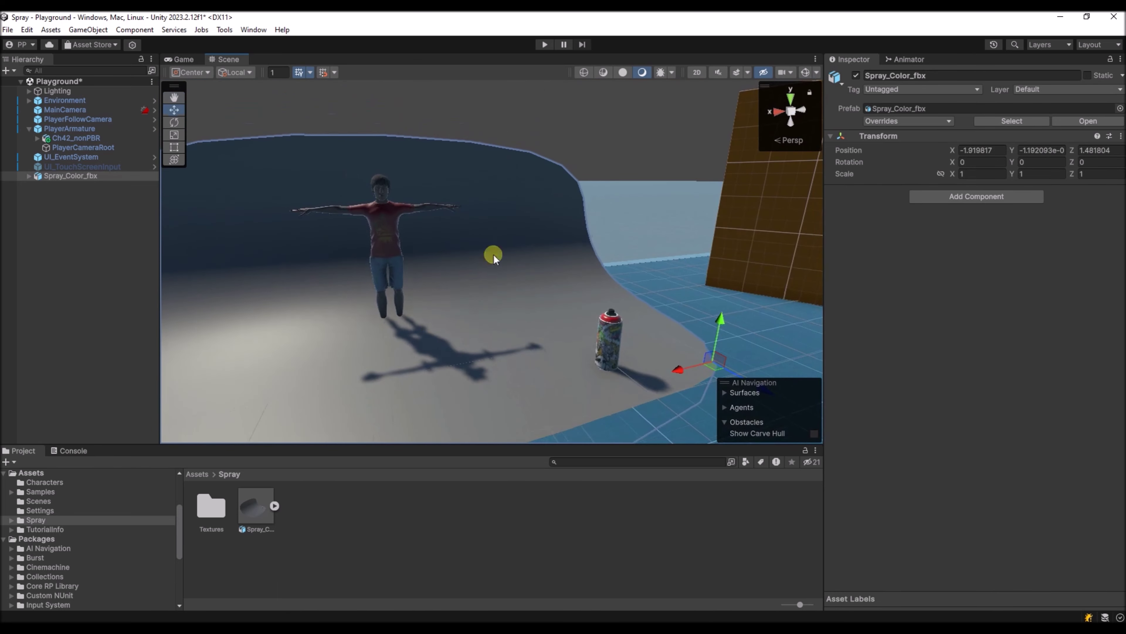
Review the children of Spray_Color_fbx and delete Area, Area.001, Camera, Empty and Plane, keeping only SprayPaint
click(28, 176)
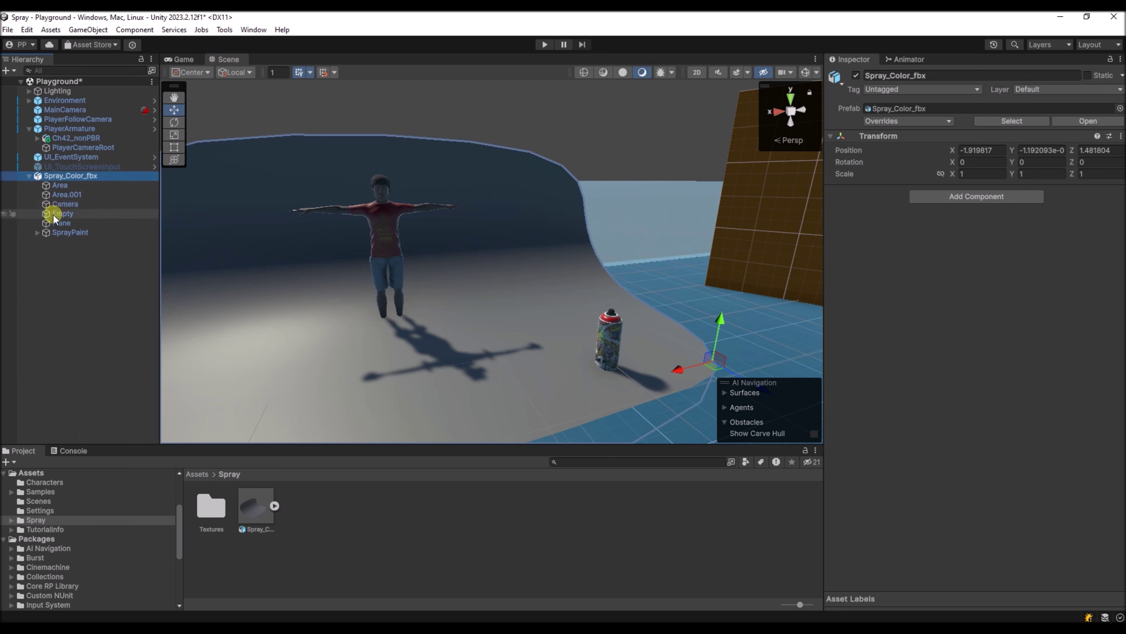
click(61, 232)
key(Up)
key(Up)
key(Up)
key(Up)
key(Up)
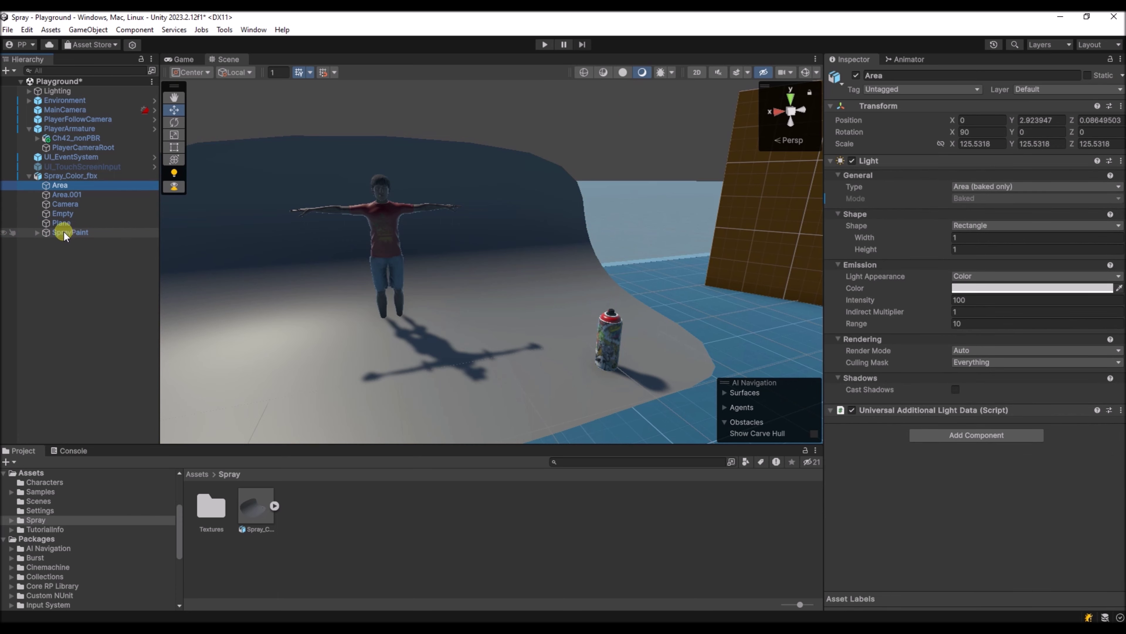
click(65, 232)
click(72, 223)
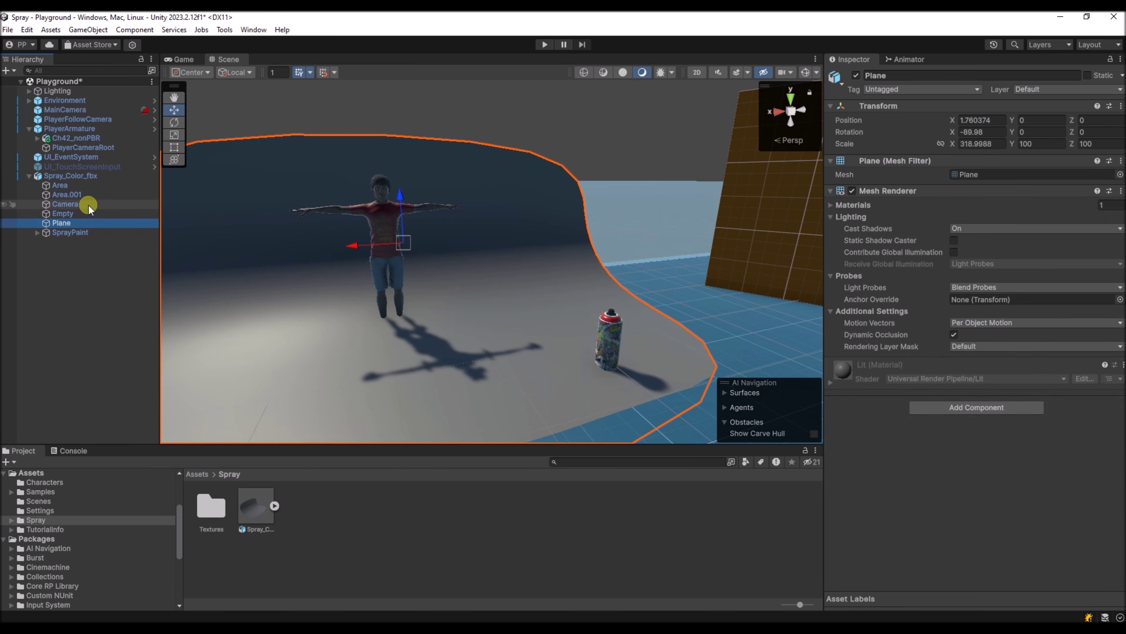
key(shift+Up)
key(shift+Up)
key(shift+Up)
key(shift+Up)
key(Delete)
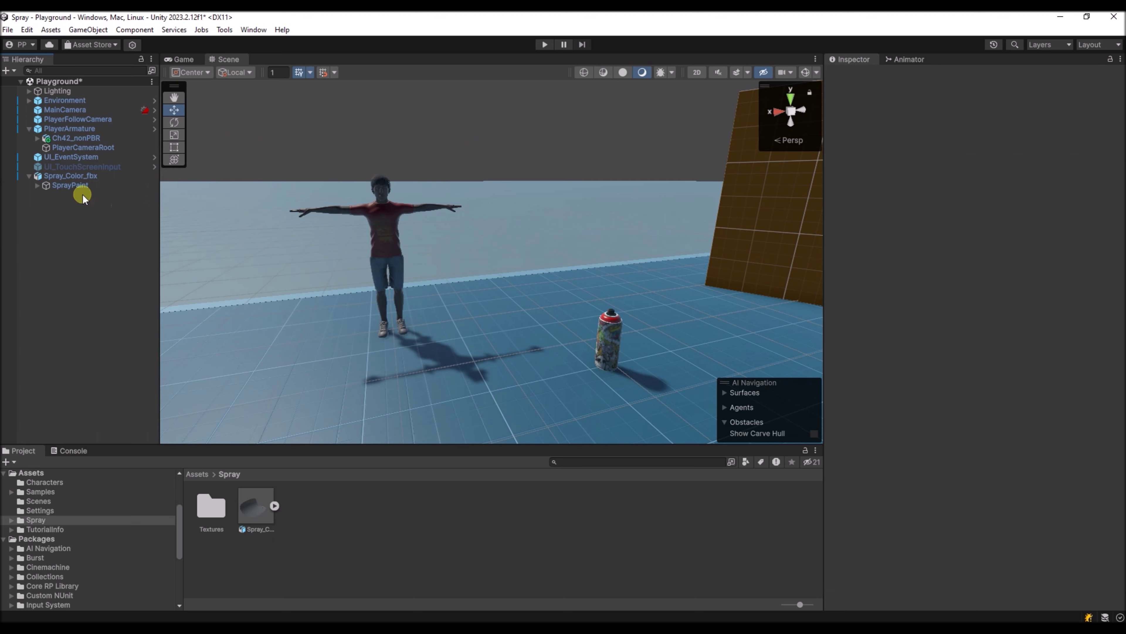
Try to move SprayPaint out of its Spray_Color_fbx parent and check the child's prefab options
click(69, 184)
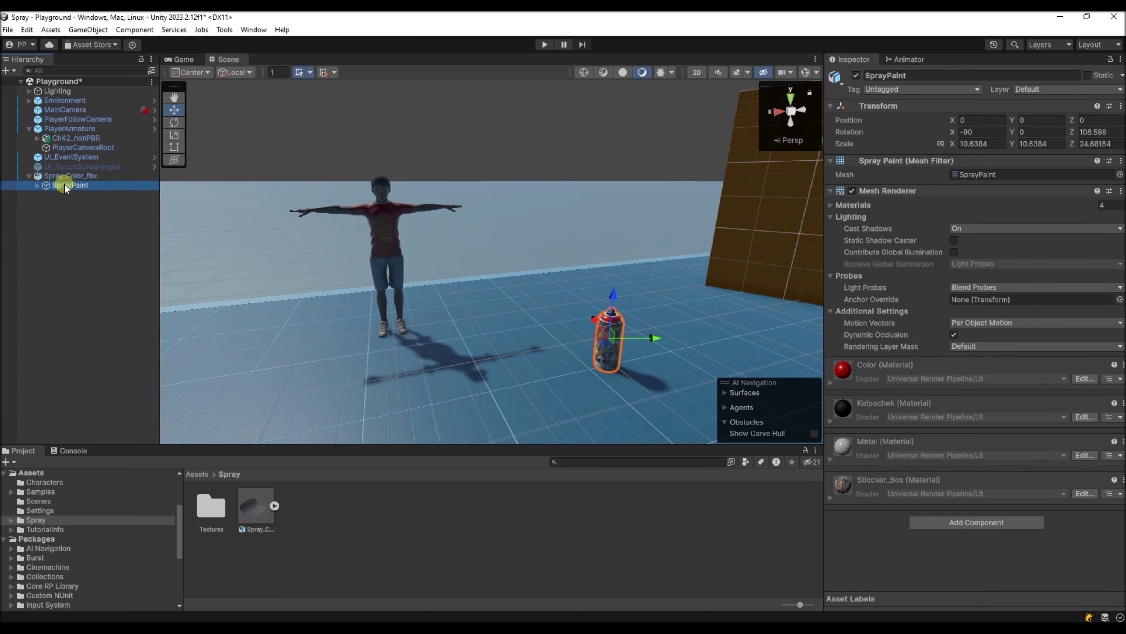
mouse_move(65, 185)
mouse_down()
mouse_move(62, 172)
mouse_move(61, 182)
mouse_up()
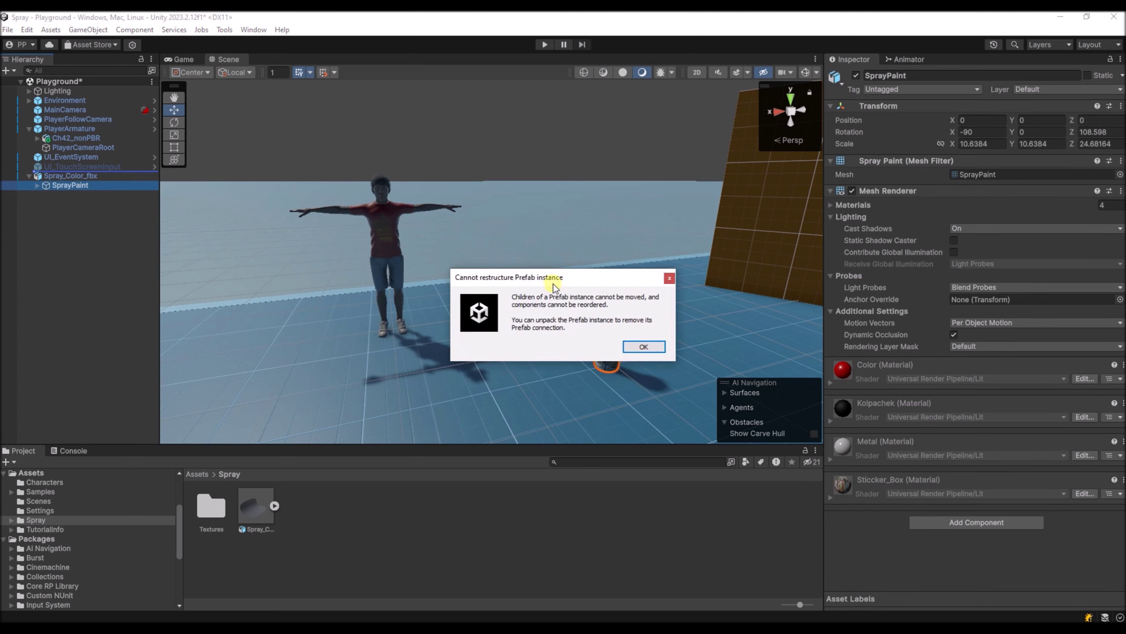
click(644, 345)
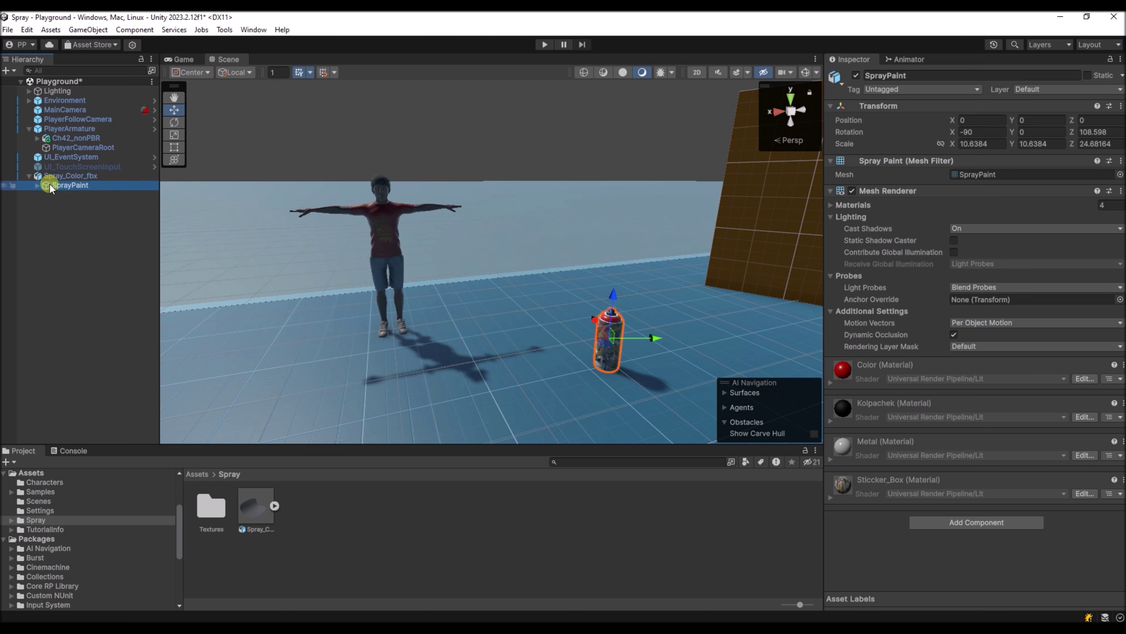
right_click(59, 187)
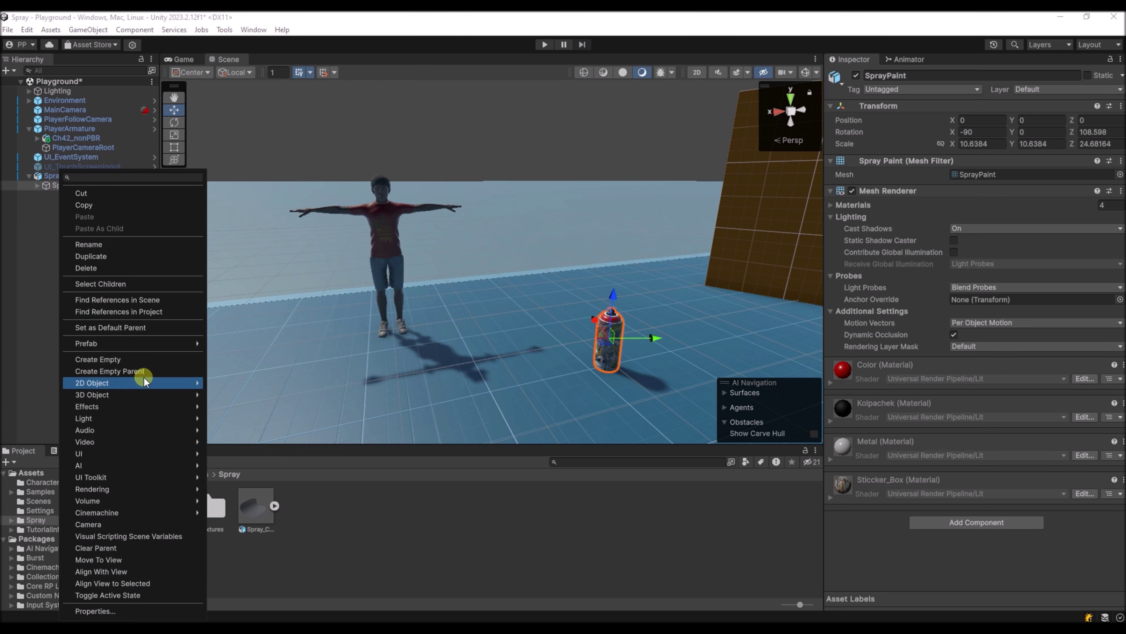
mouse_move(144, 345)
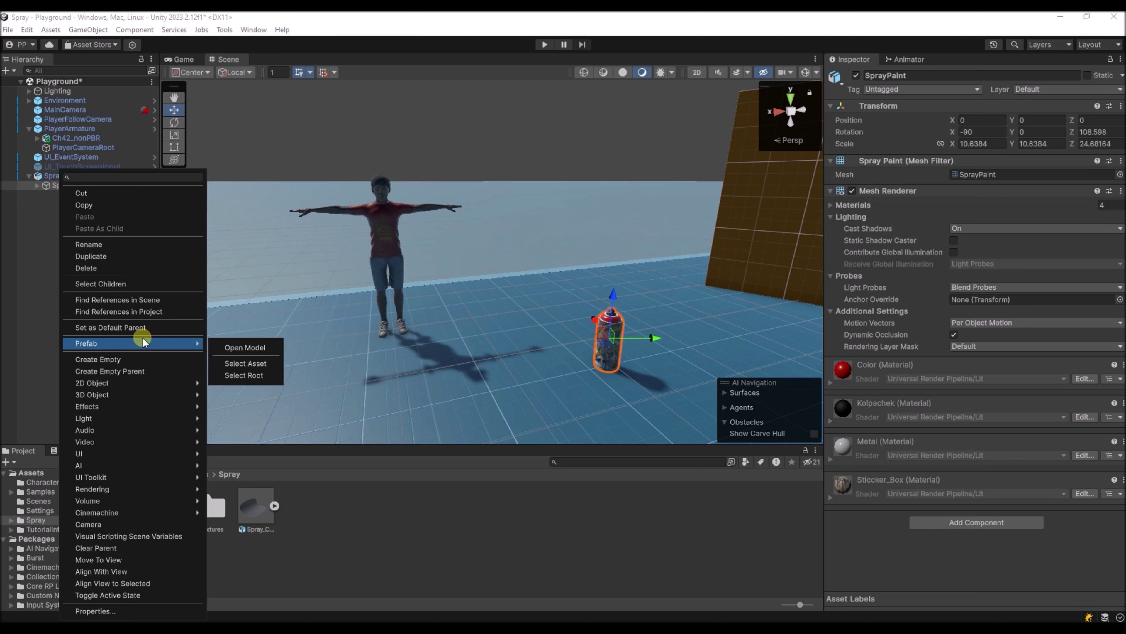
Unpack the Spray_Color_fbx prefab instance in the scene
click(43, 175)
right_click(48, 172)
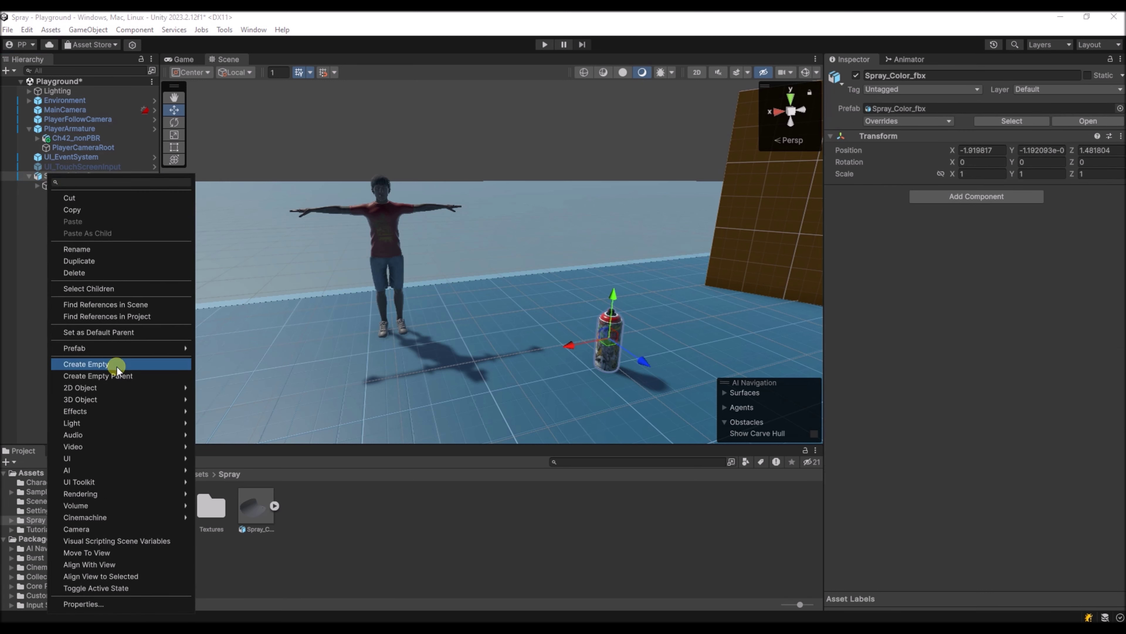
mouse_move(136, 349)
click(231, 436)
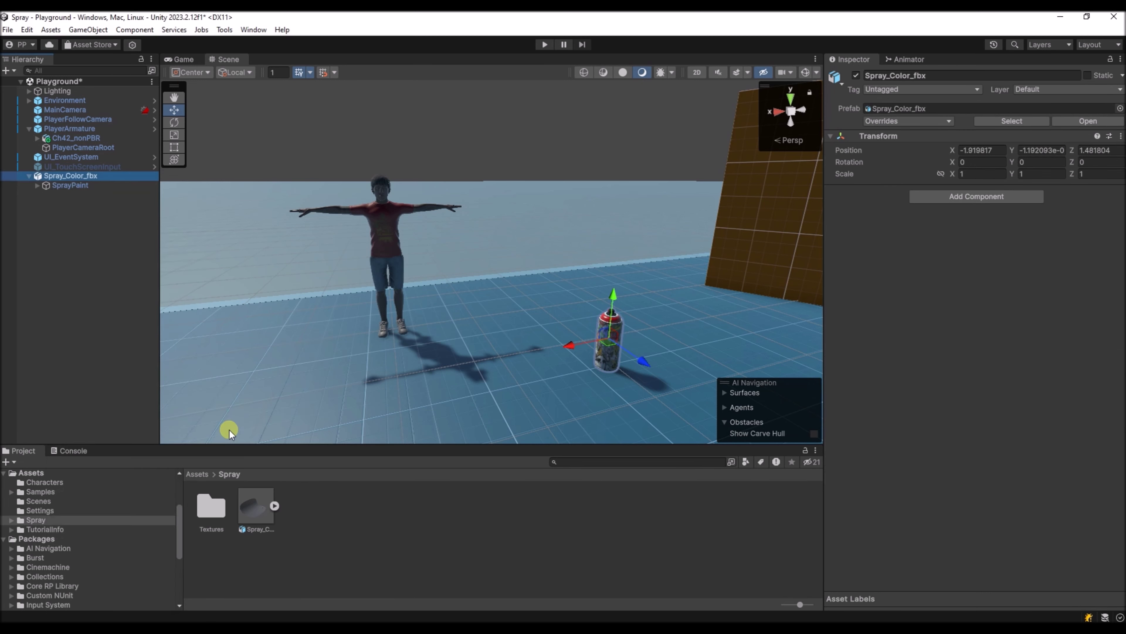
Move SprayPaint out to the scene's root level and delete the emptied Spray_Color_fbx object
drag(70, 186, 66, 173)
click(65, 184)
key(Delete)
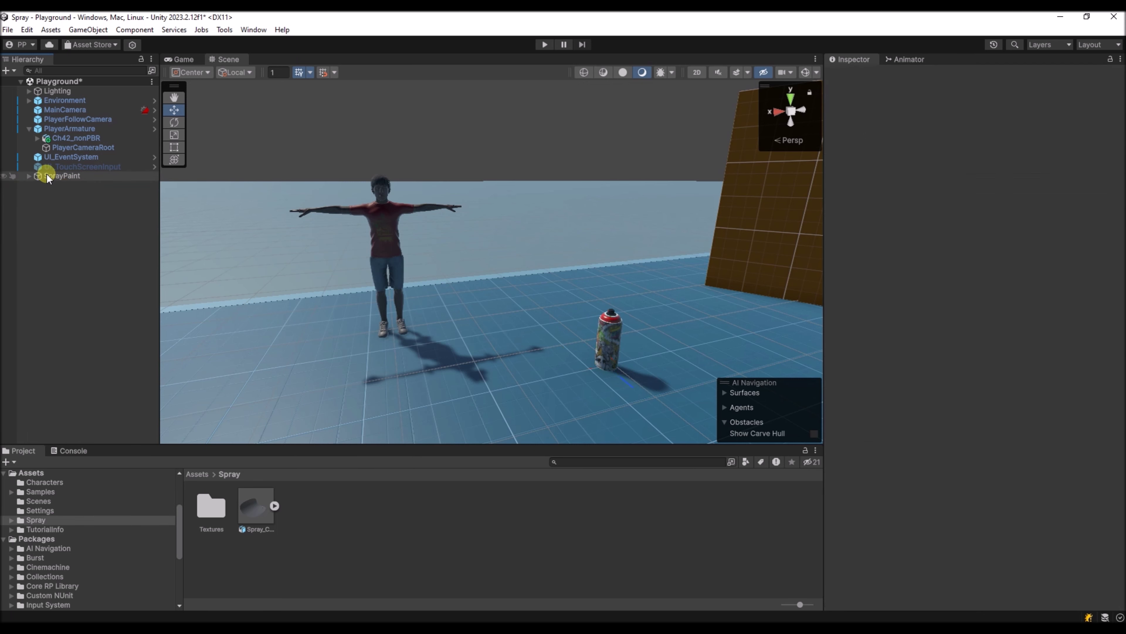
Expand the Ch42_nonPBR skeleton from mixamorig:Hips through the spine and right shoulder to mixamorig:RightArm, and widen the hierarchy to read the bone names
click(65, 178)
mouse_move(550, 394)
right_down()
mouse_move(567, 399)
mouse_move(538, 393)
right_up()
key(s)
key(e)
mouse_move(547, 402)
alt+mouse_down()
mouse_move(536, 389)
mouse_move(543, 412)
mouse_move(611, 408)
mouse_move(603, 386)
alt+mouse_up()
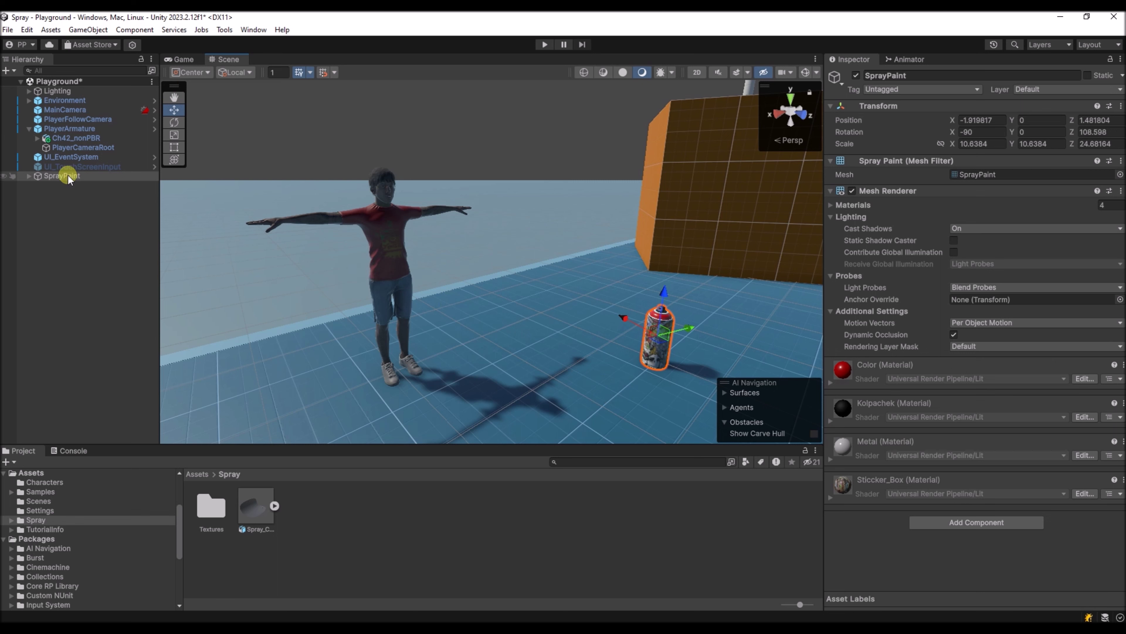
click(37, 138)
click(44, 205)
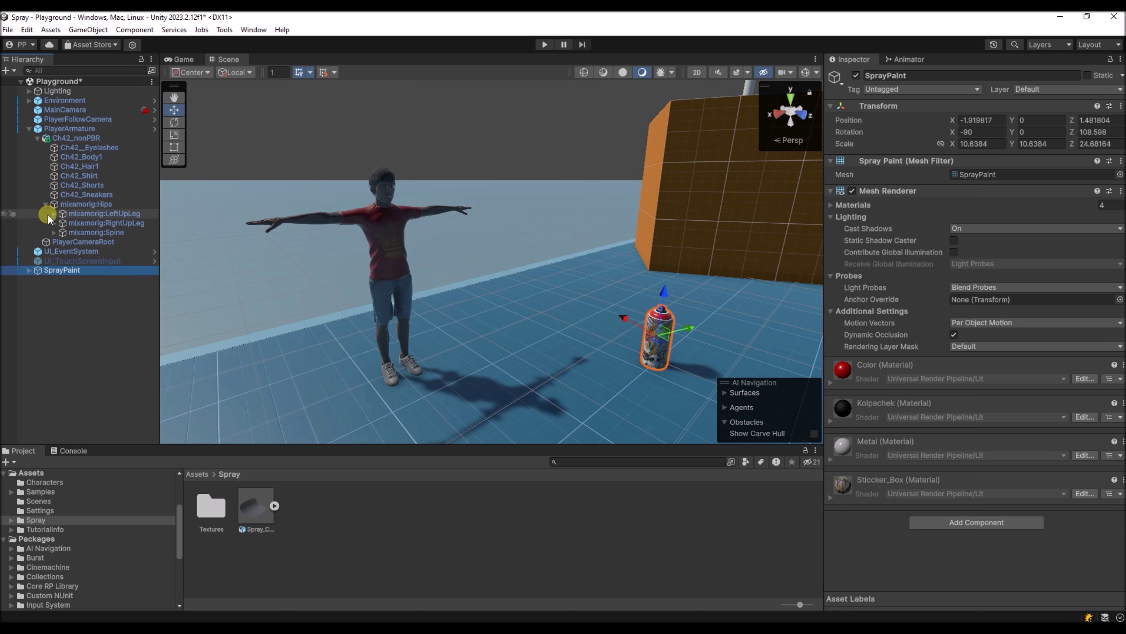
click(53, 232)
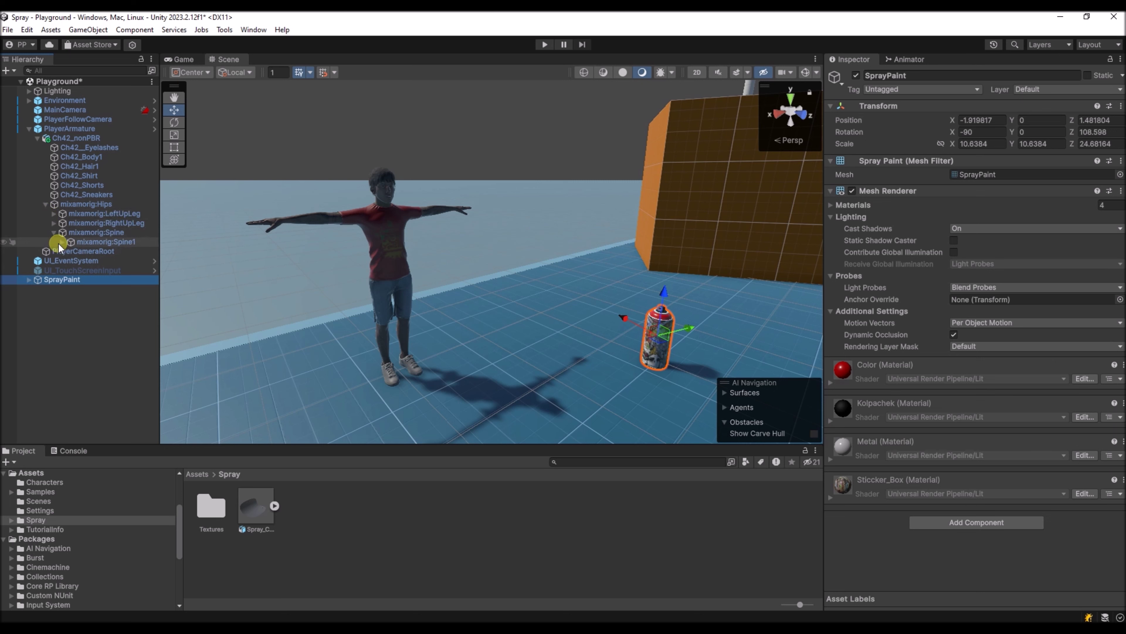
click(60, 242)
click(71, 252)
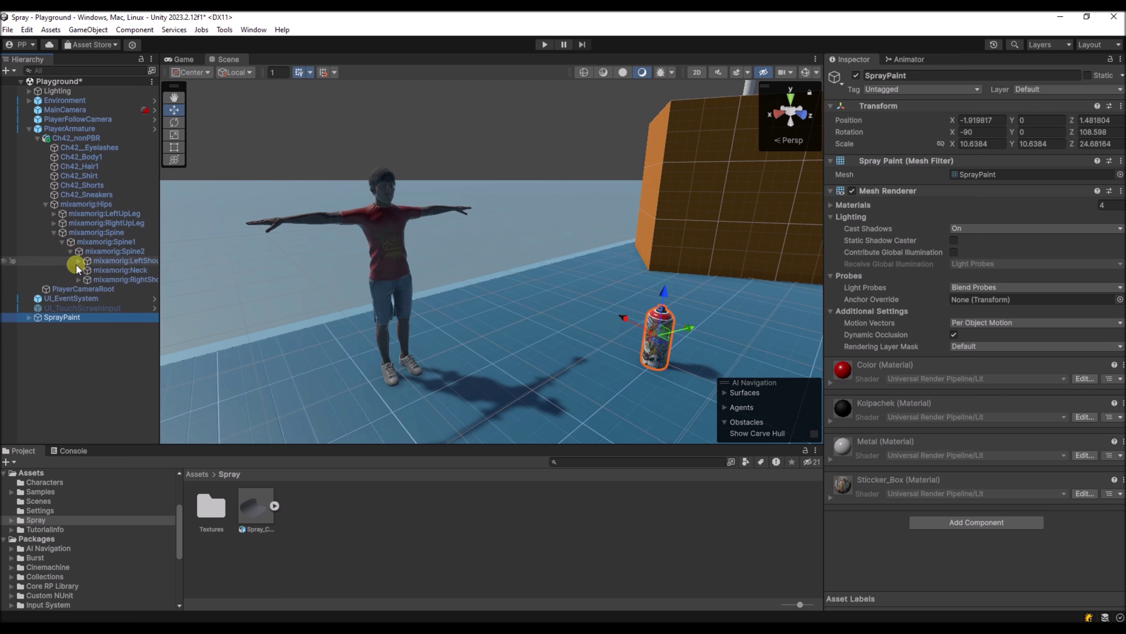
click(79, 280)
click(84, 290)
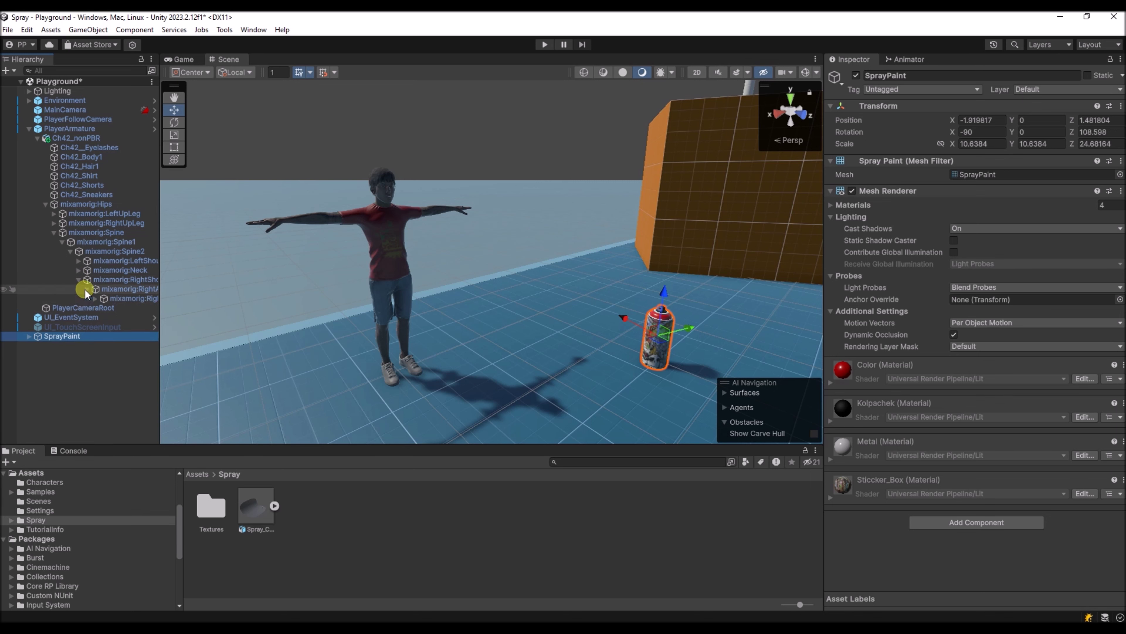
drag(160, 302, 220, 308)
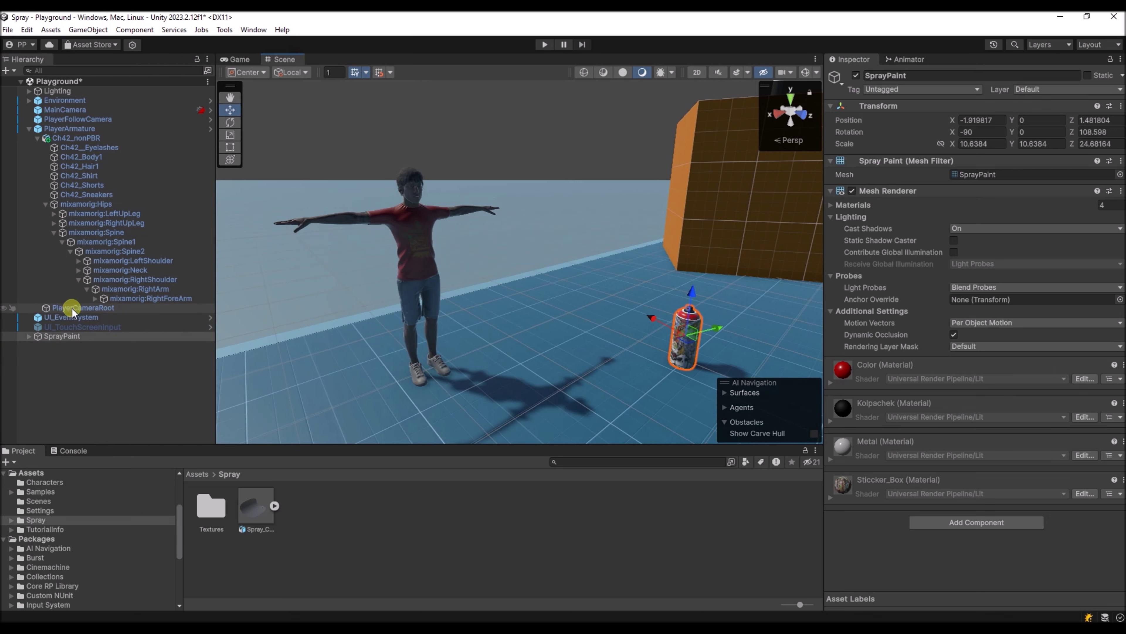
Expand mixamorig:RightForeArm and make SprayPaint a child of the mixamorig:RightHand bone
click(95, 298)
click(112, 310)
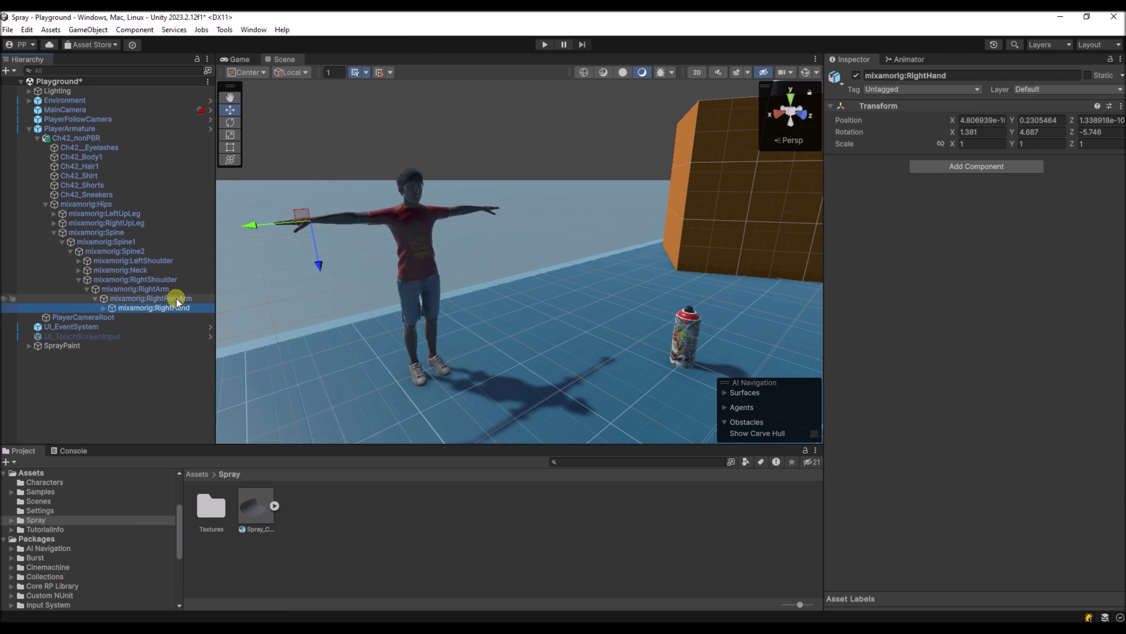
click(72, 346)
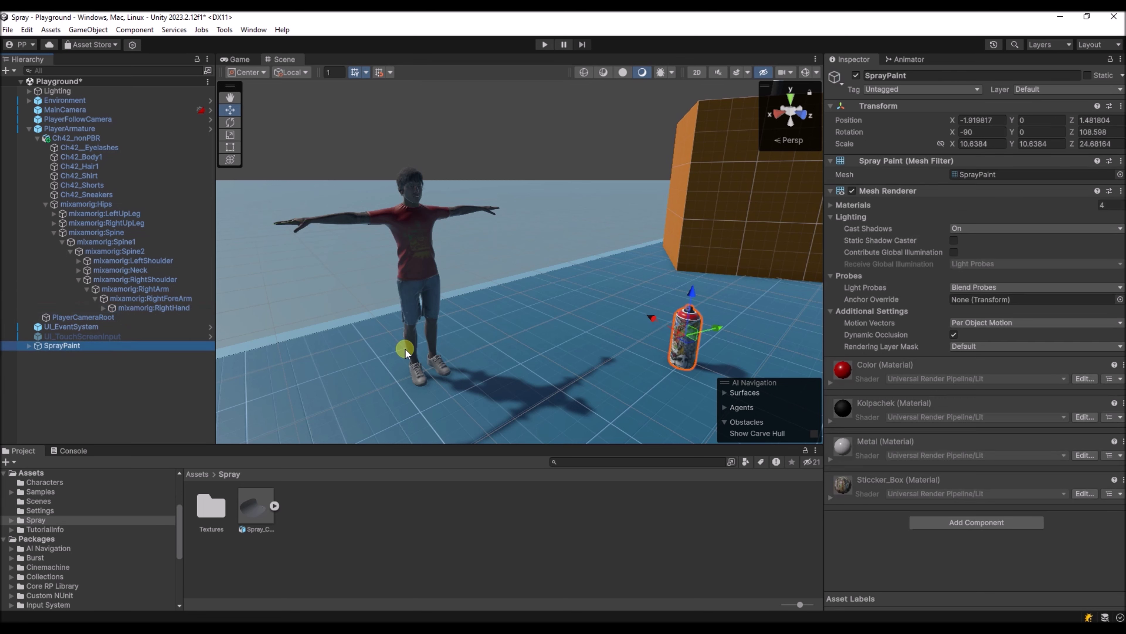
drag(73, 347, 155, 307)
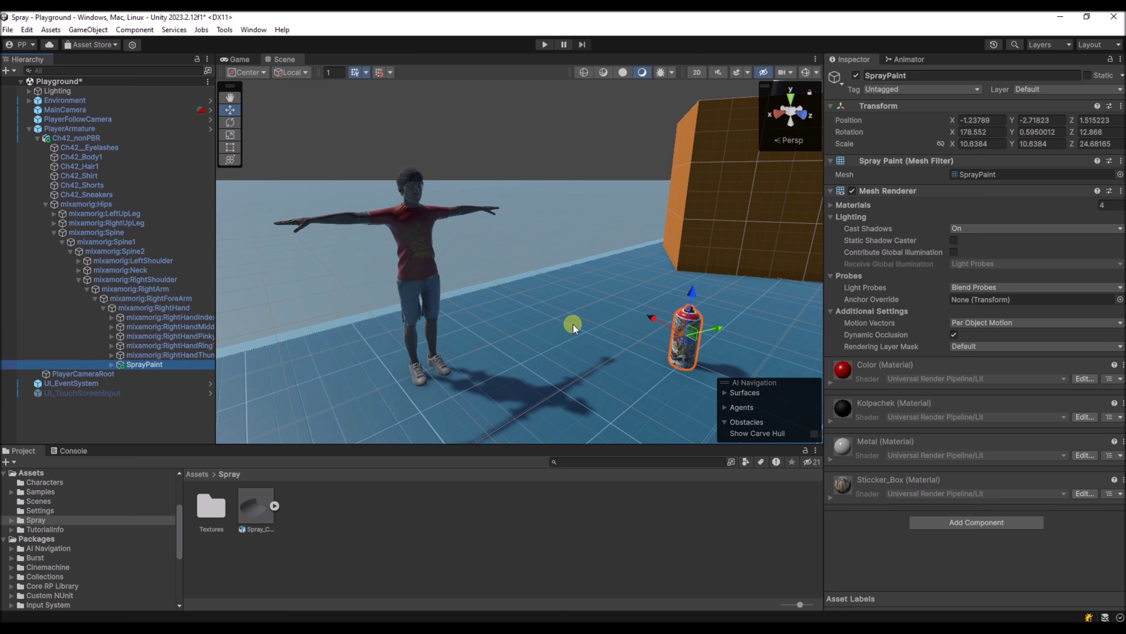
Move the spray can to the character's right hand, at a local position of about -0.032, -0.049, 0.34
mouse_move(654, 324)
mouse_down()
mouse_move(568, 276)
mouse_move(520, 278)
mouse_move(562, 307)
mouse_up()
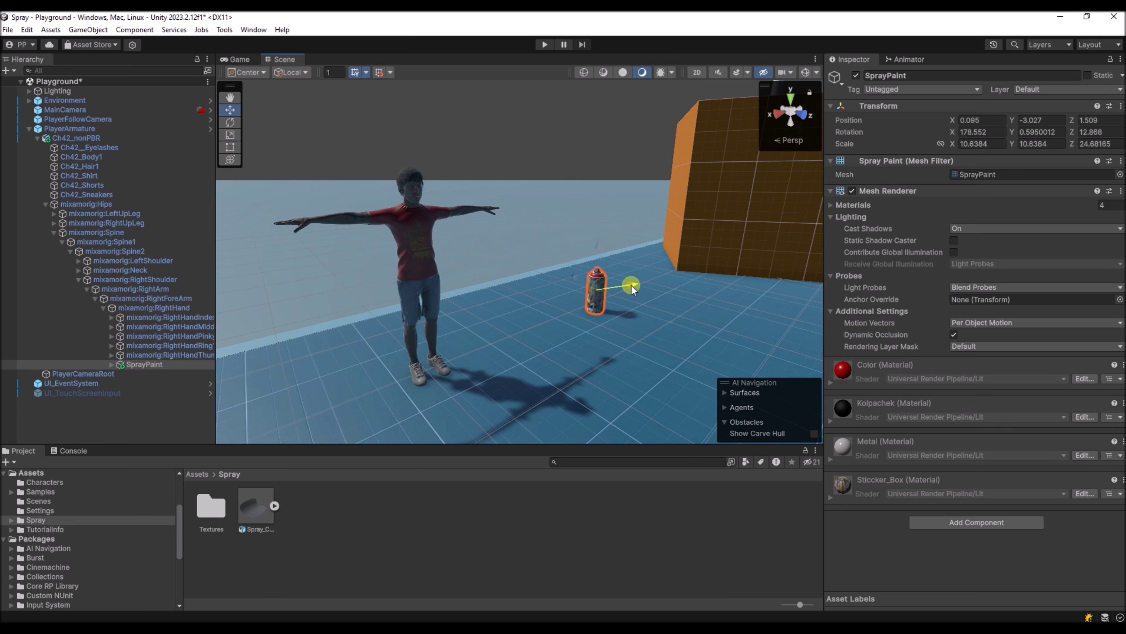
mouse_move(632, 285)
mouse_down()
mouse_move(432, 367)
mouse_move(307, 354)
mouse_up()
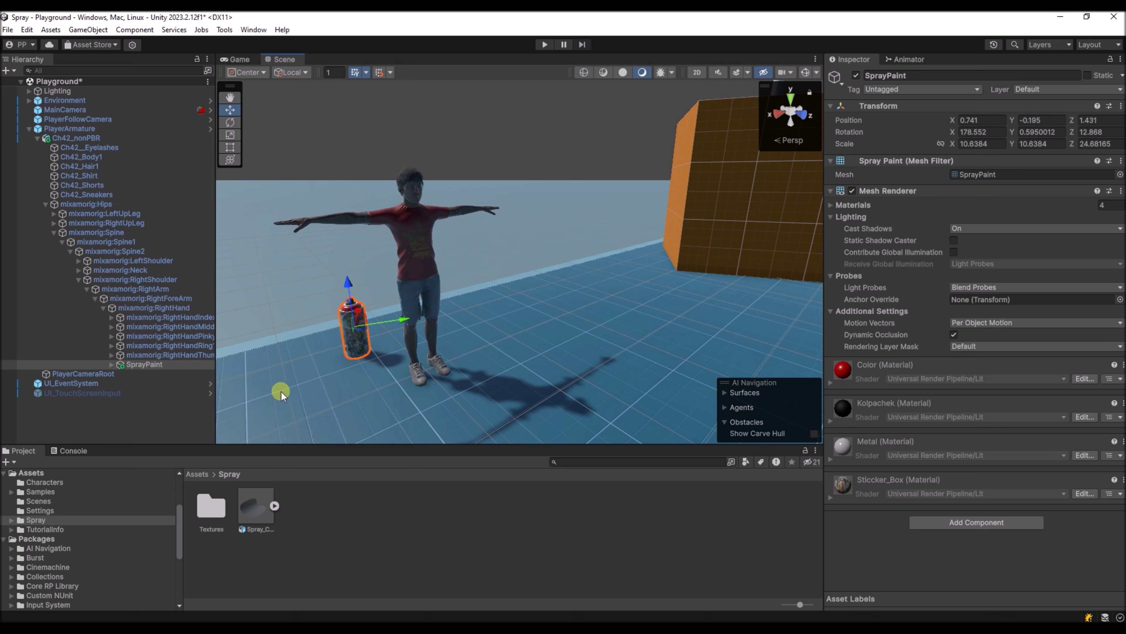
mouse_move(281, 392)
alt+mouse_down()
mouse_move(415, 402)
mouse_move(502, 427)
mouse_move(468, 378)
alt+mouse_up()
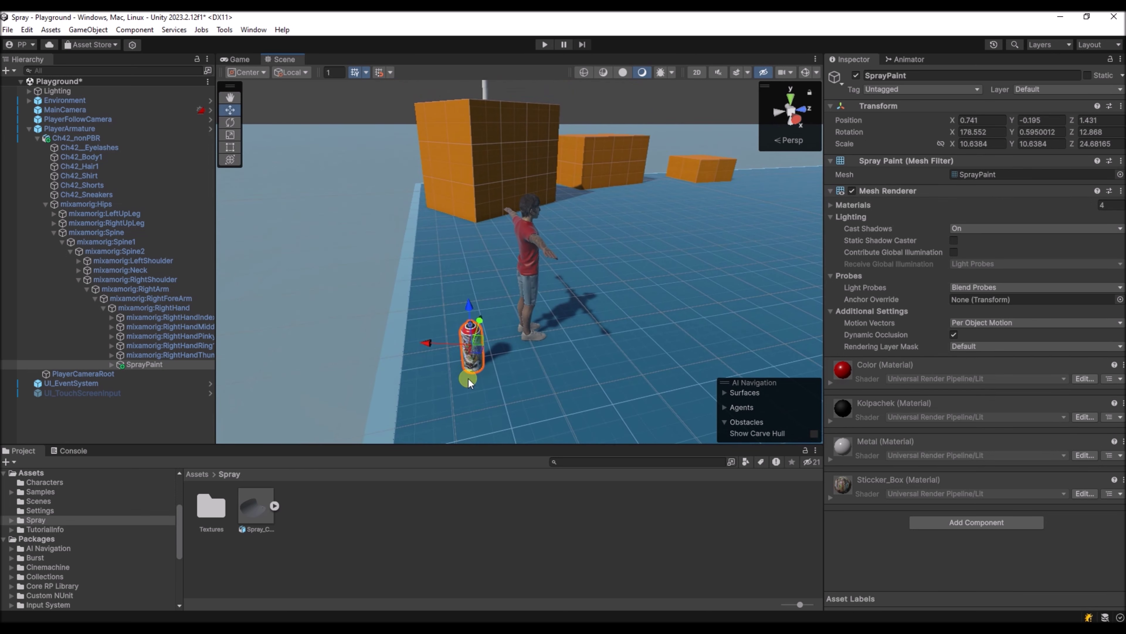
mouse_move(432, 345)
mouse_down()
mouse_move(530, 342)
mouse_move(516, 342)
mouse_move(555, 320)
mouse_move(534, 205)
mouse_up()
mouse_move(518, 293)
alt+mouse_down()
mouse_move(312, 292)
mouse_move(244, 281)
mouse_move(466, 287)
mouse_move(581, 311)
mouse_move(519, 271)
alt+mouse_up()
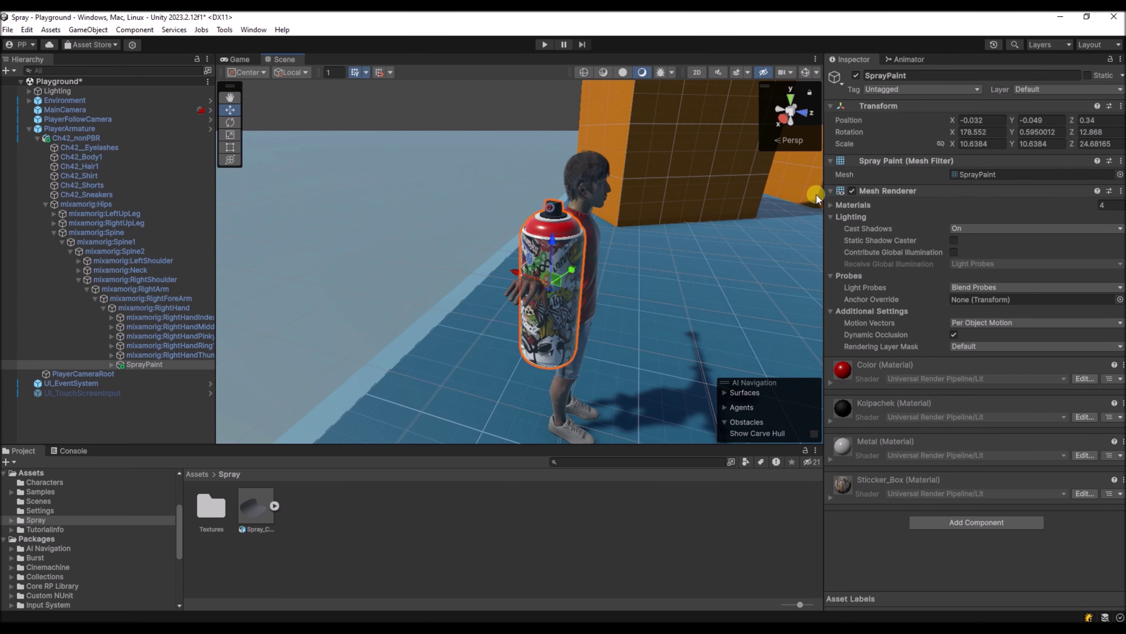
Shrink the spray can proportionally by setting its linked X scale to 5
click(991, 144)
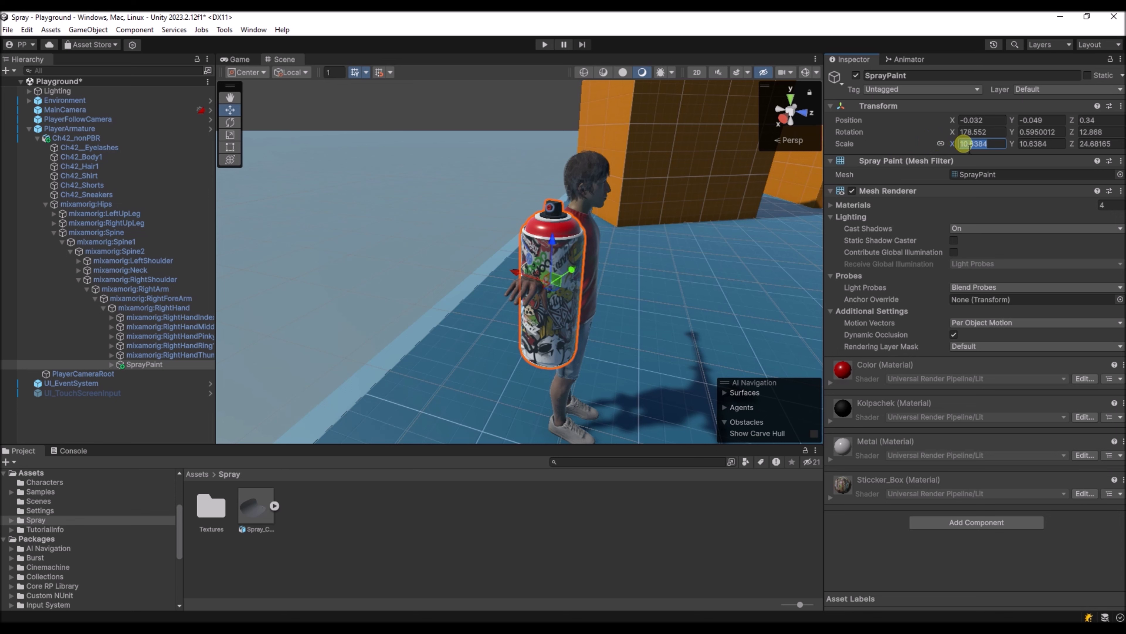
text(56)
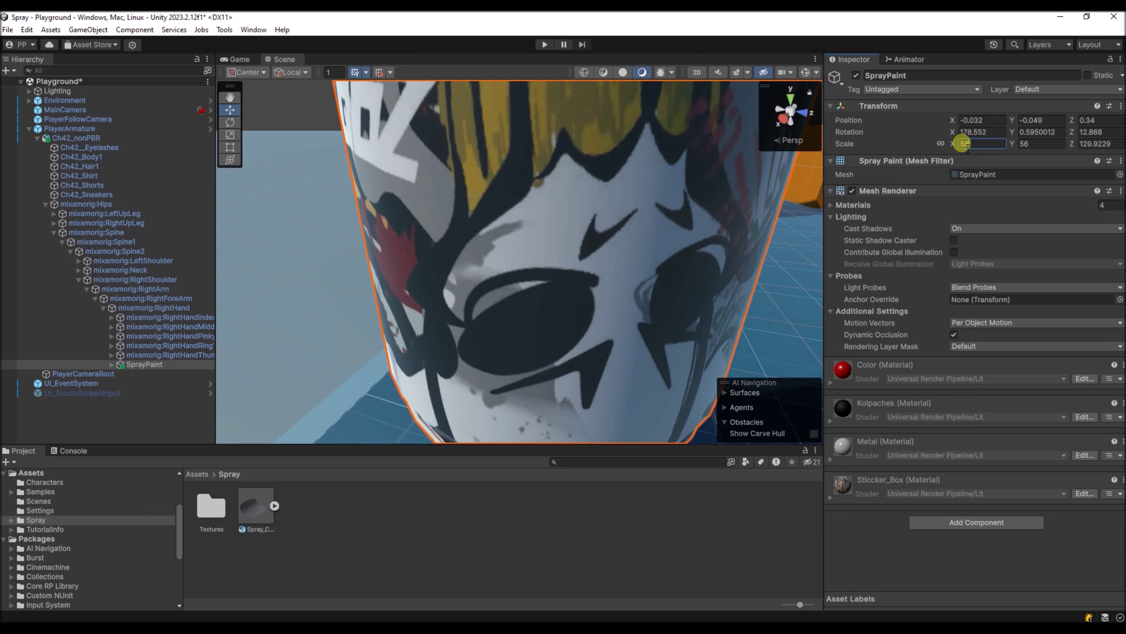
click(975, 160)
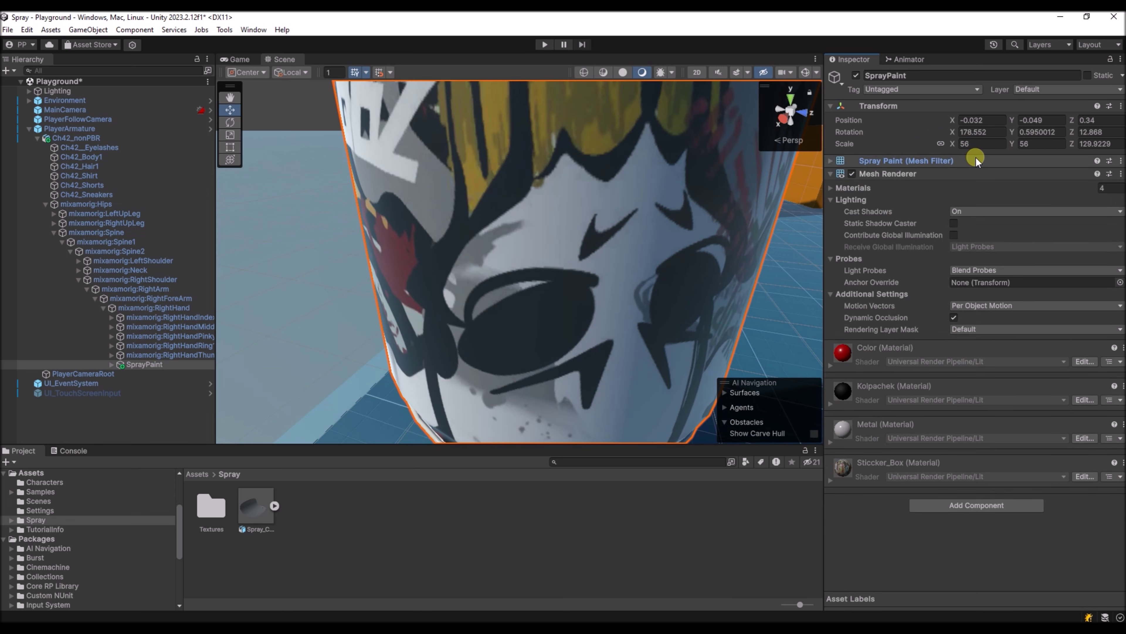
click(959, 144)
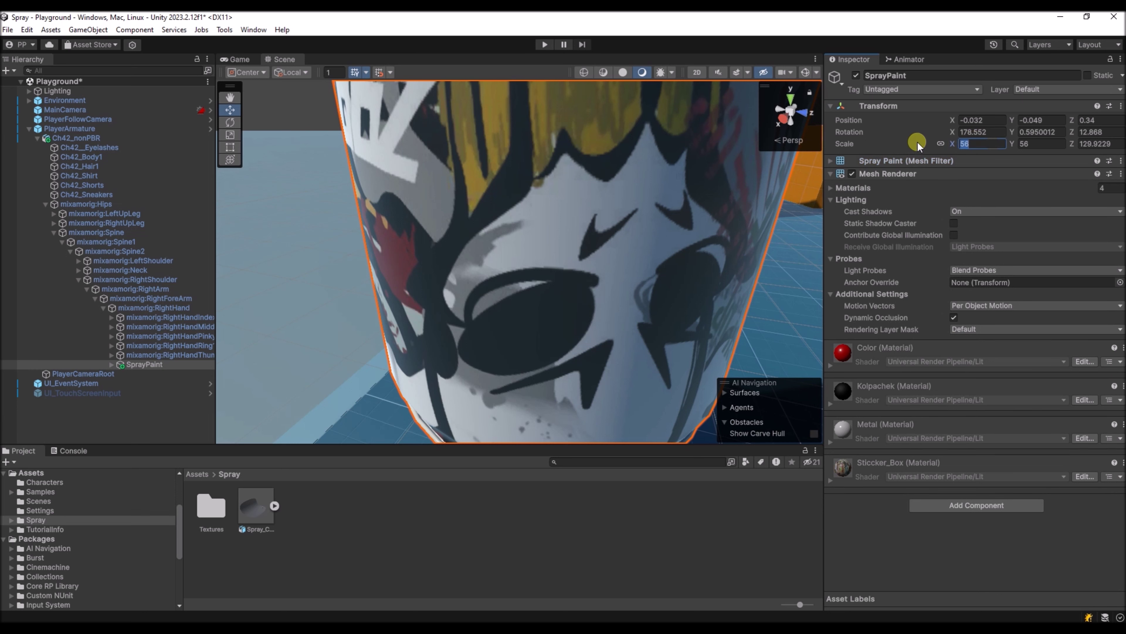
text(5)
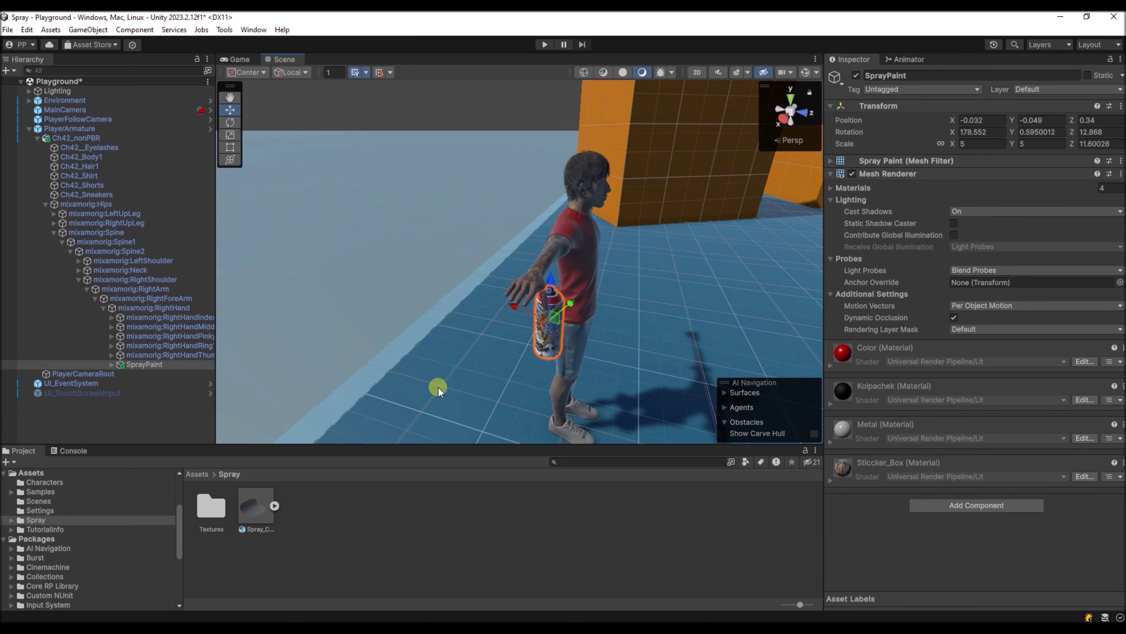
Shift the resized spray can closer to the right palm, to a local position of about 0.062, -0.074, 0.219
alt+drag(438, 387, 315, 340)
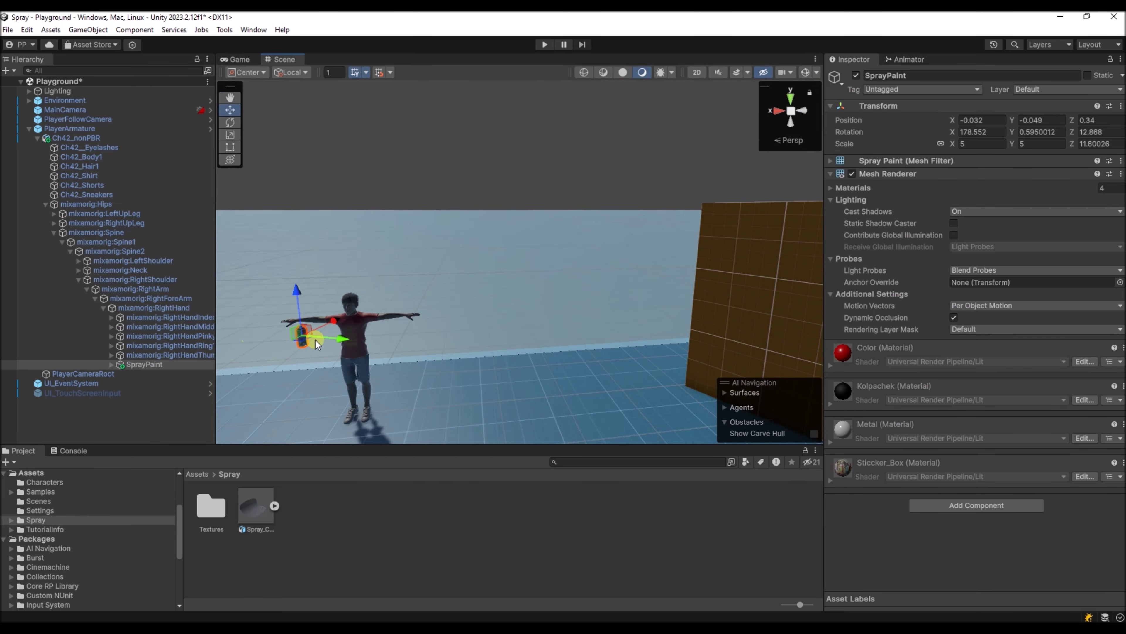
alt+drag(374, 369, 494, 354)
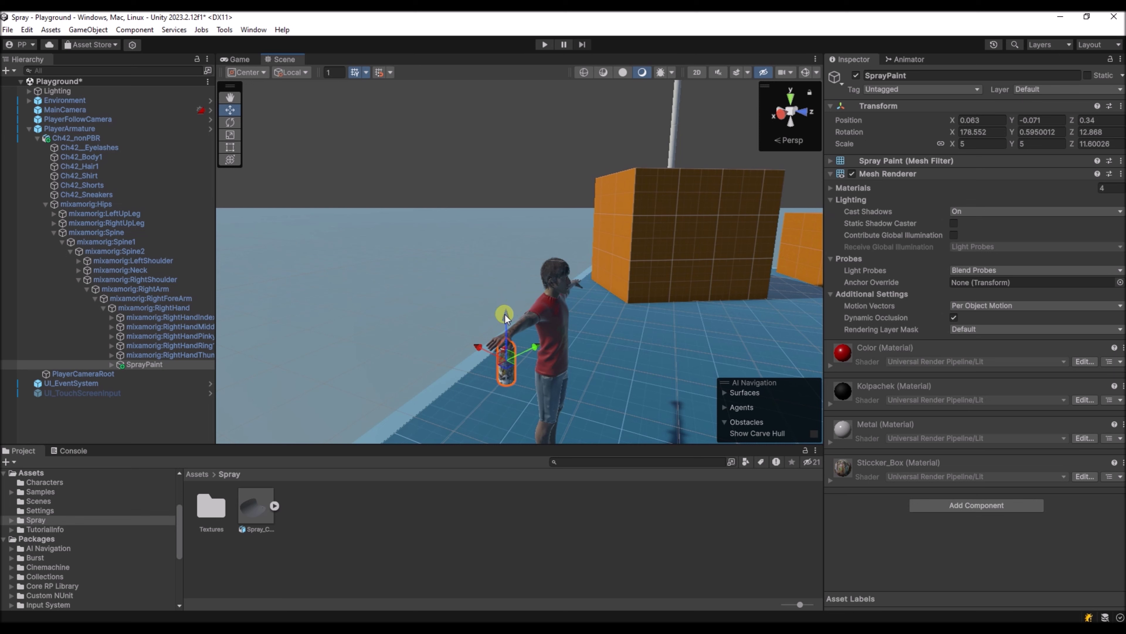
drag(501, 300, 502, 296)
mouse_move(462, 346)
alt+mouse_down()
mouse_move(497, 378)
mouse_move(568, 372)
alt+mouse_up()
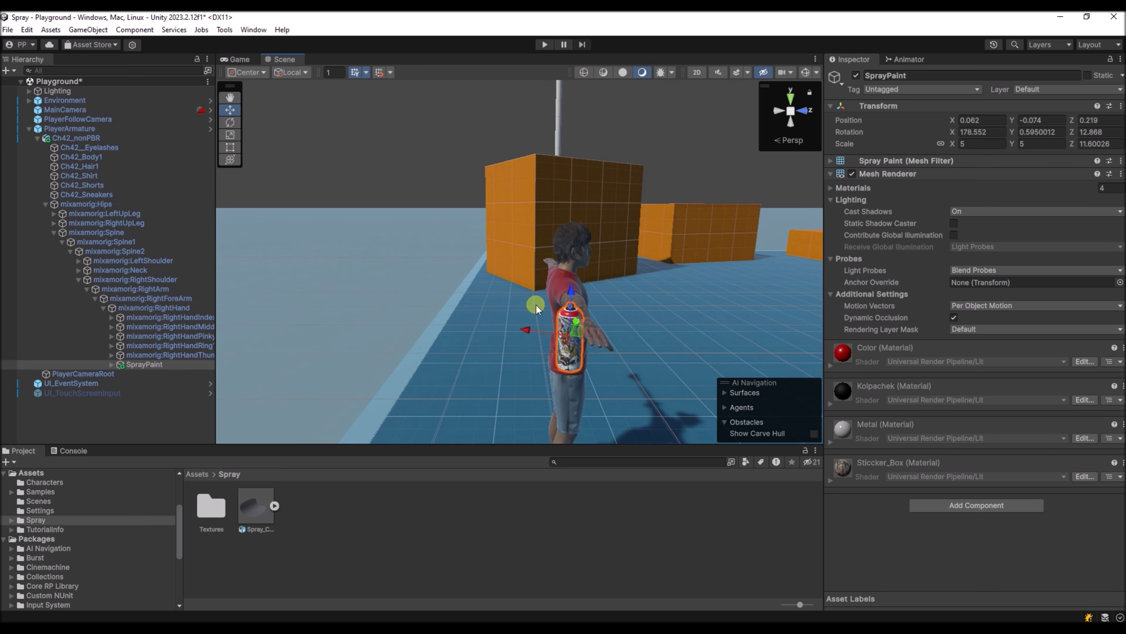
Run the game, dock the Scene view beside the Game view, and resize the neighbouring panels to give both views more room
click(545, 44)
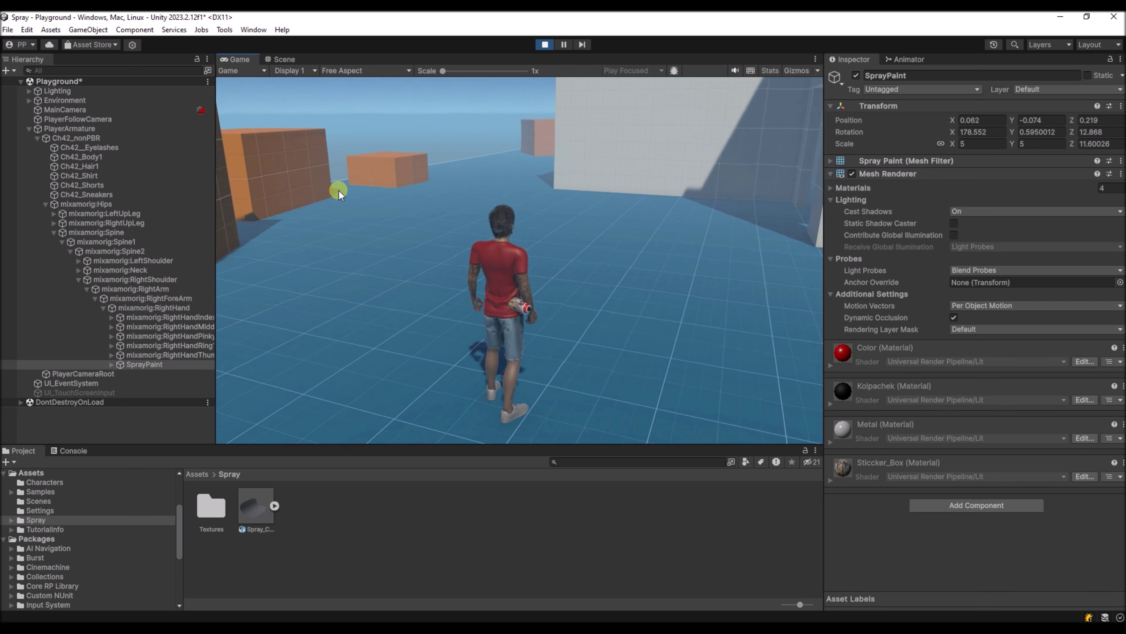
click(284, 59)
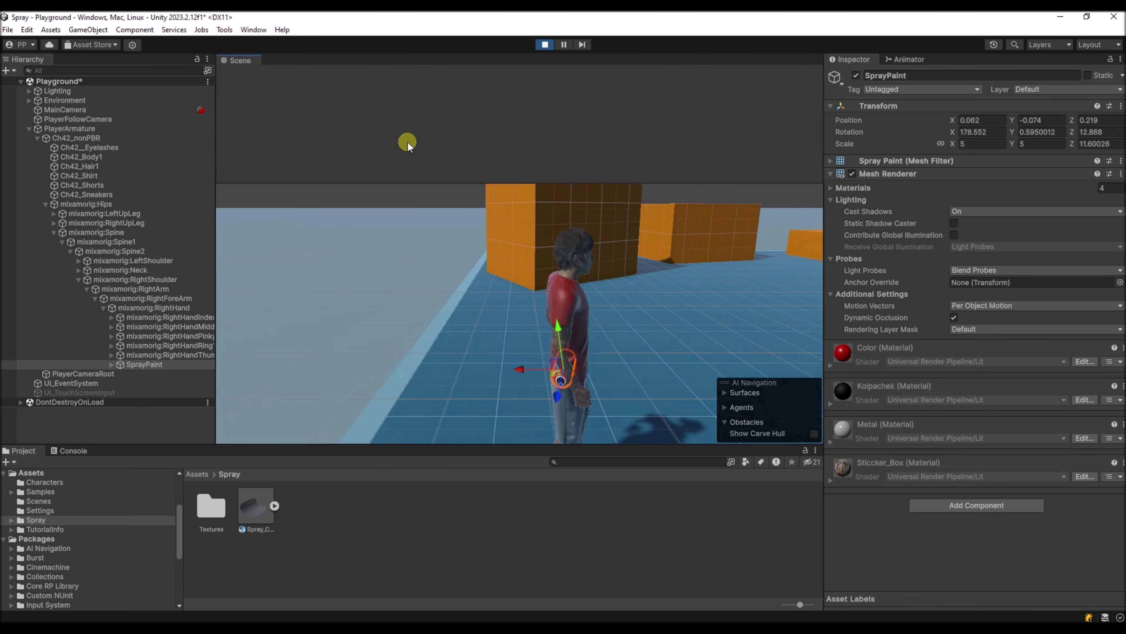
drag(407, 142, 750, 335)
drag(215, 283, 119, 289)
drag(621, 312, 511, 320)
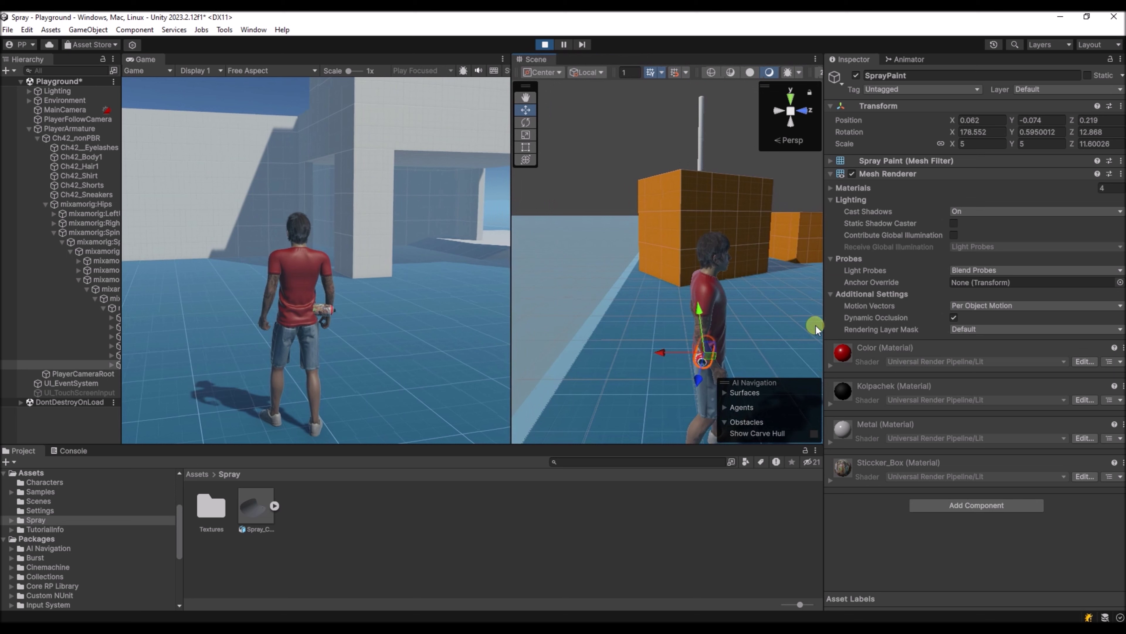
drag(823, 318, 940, 317)
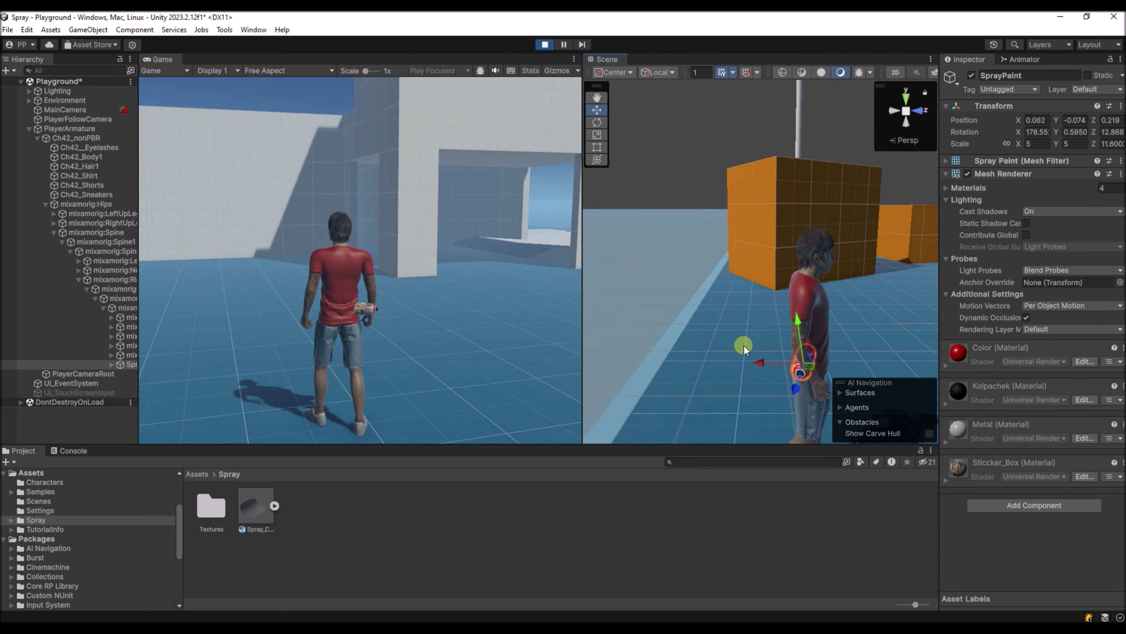
Shift the spray can beside the right hand and rotate it to about 152.38, 100.60, 105.32
mouse_move(762, 364)
mouse_down()
mouse_move(800, 361)
mouse_move(782, 364)
mouse_move(793, 367)
mouse_move(785, 408)
mouse_move(747, 417)
mouse_move(756, 406)
mouse_up()
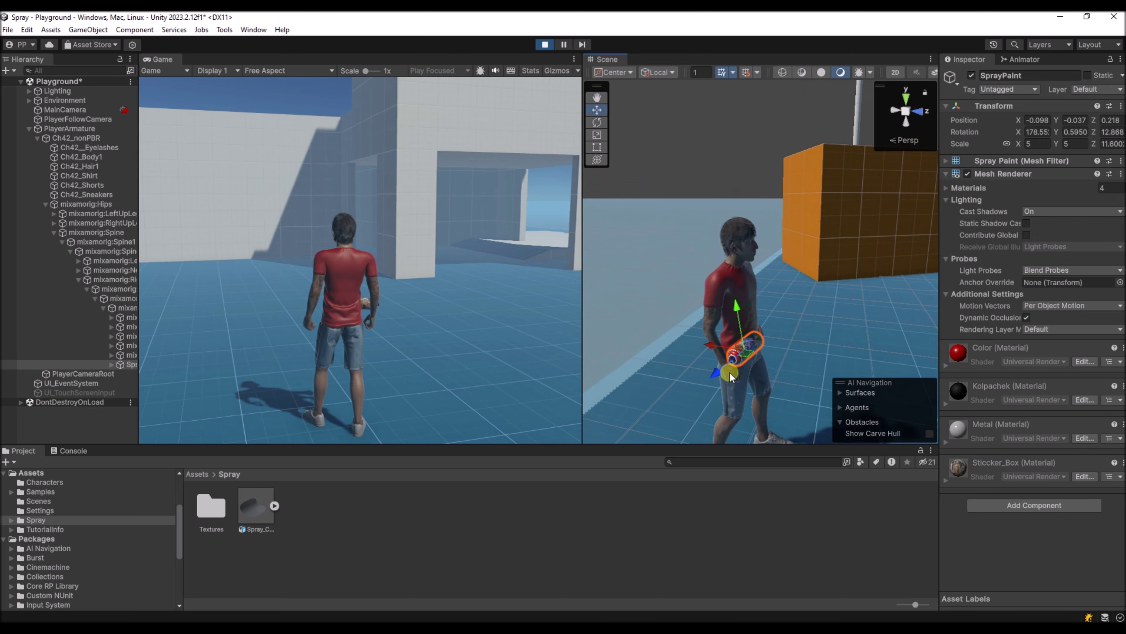
mouse_move(719, 373)
mouse_down()
mouse_move(717, 326)
mouse_move(721, 344)
mouse_up()
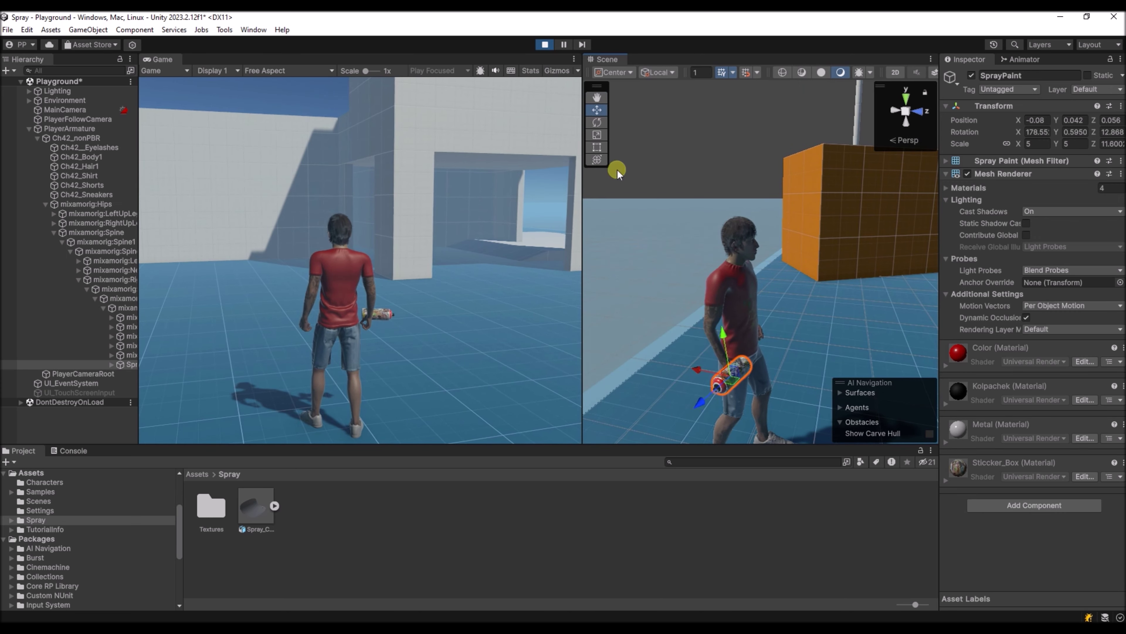
click(597, 120)
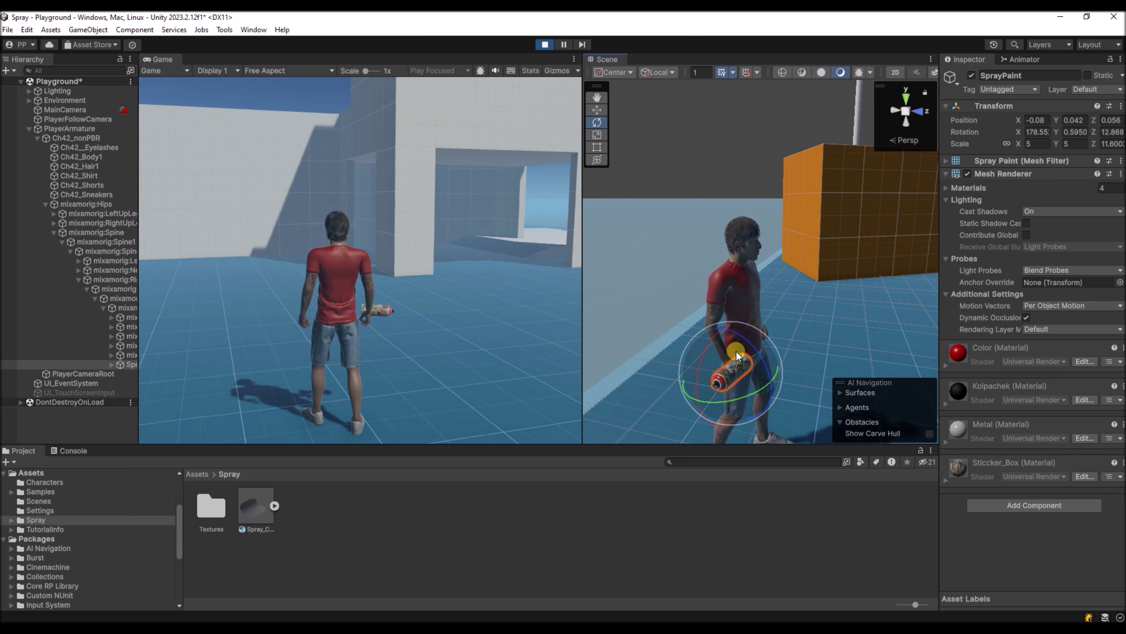
mouse_move(697, 364)
mouse_down()
mouse_move(737, 236)
mouse_move(776, 202)
mouse_move(758, 223)
mouse_up()
mouse_move(752, 349)
mouse_down()
mouse_move(812, 405)
mouse_move(793, 391)
mouse_up()
Move the rotated spray can into the right palm, to a local position of about 0.142, 0.186, 0.028
click(596, 110)
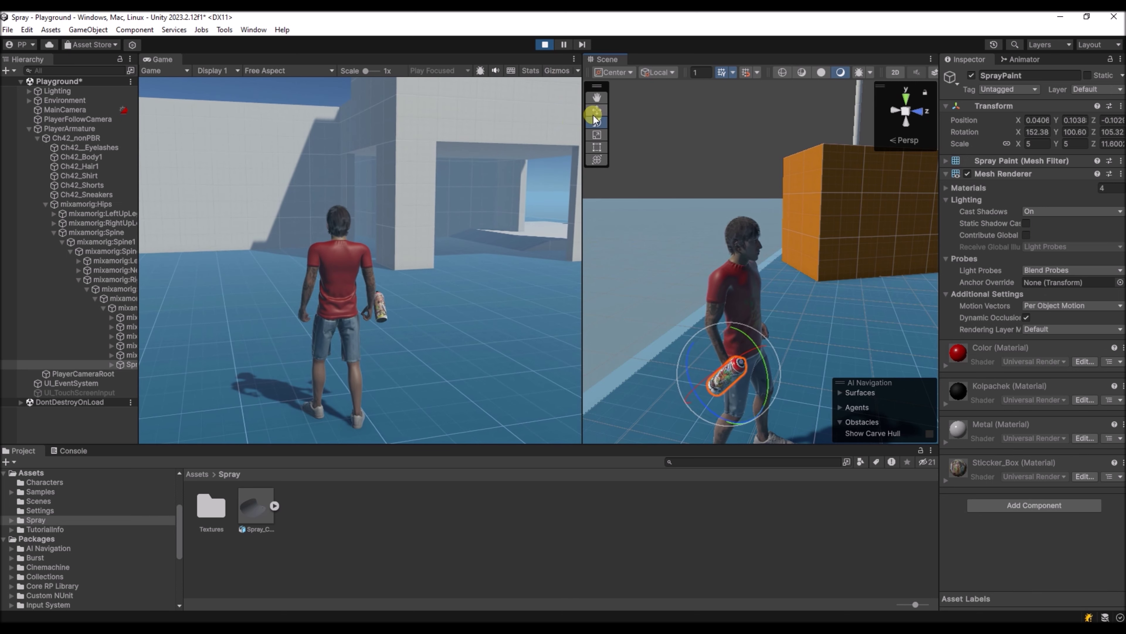
alt+drag(710, 393, 554, 417)
right_drag(553, 418, 555, 417)
drag(771, 368, 809, 356)
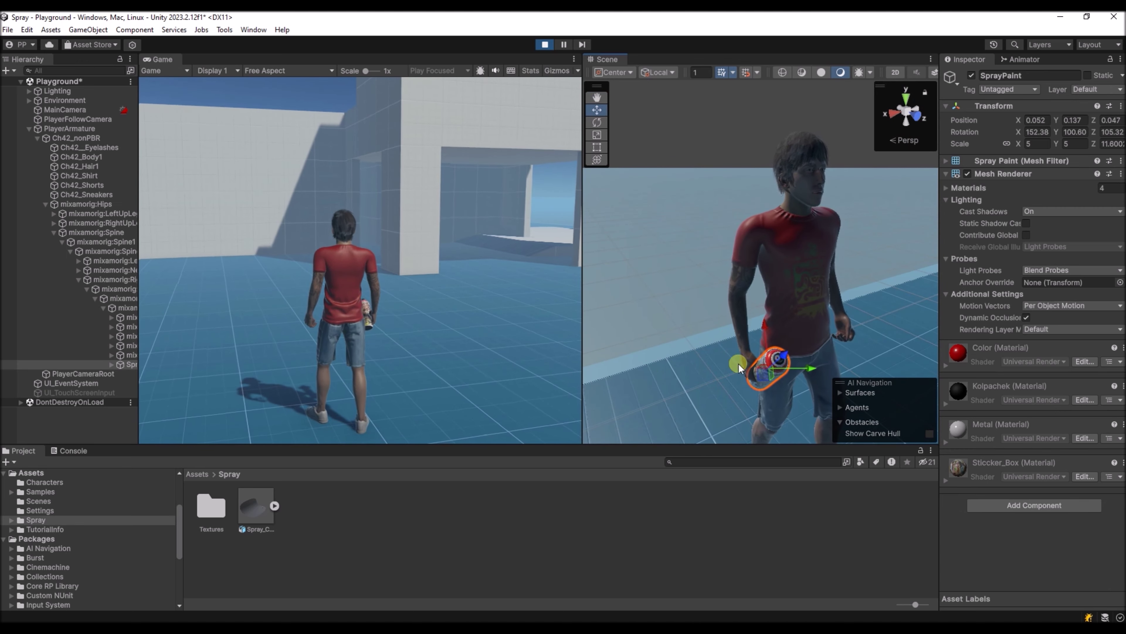
alt+drag(734, 368, 771, 389)
right_drag(770, 388, 874, 262)
drag(856, 221, 829, 237)
right_drag(691, 246, 736, 266)
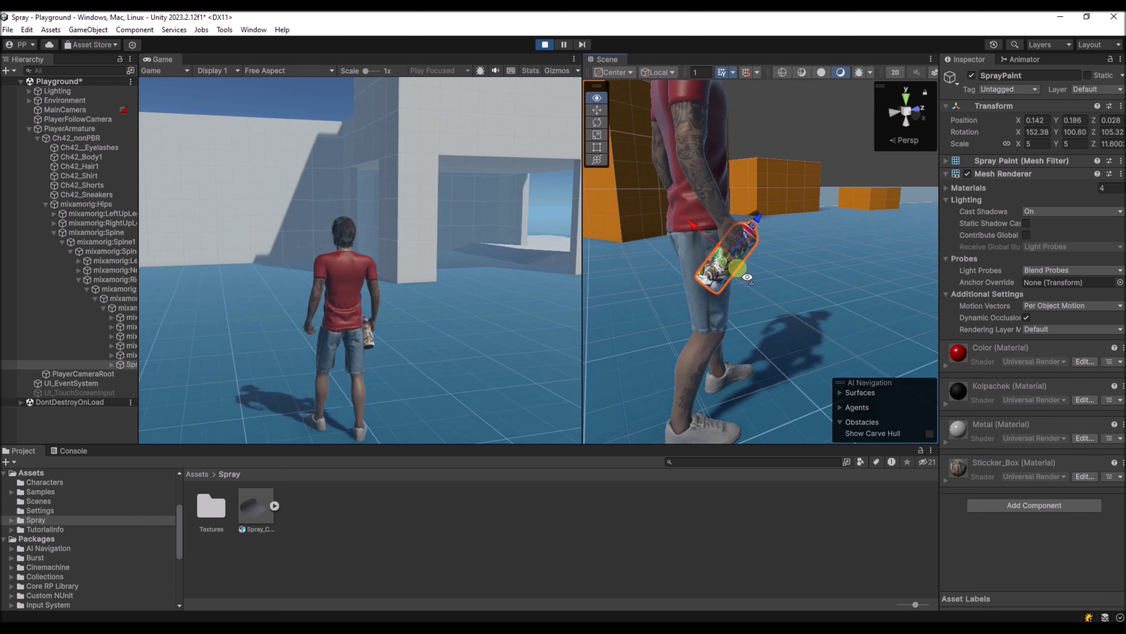
Run the character around the playground in several directions to check how the spray can follows the hand
click(360, 260)
key(w)
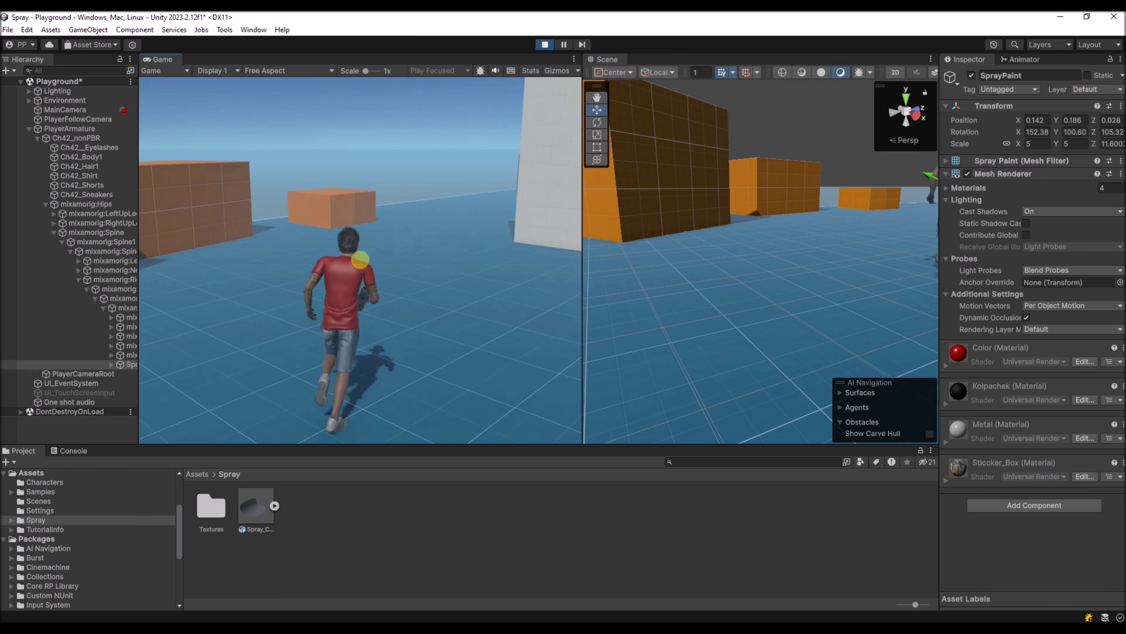
key(a)
key(s)
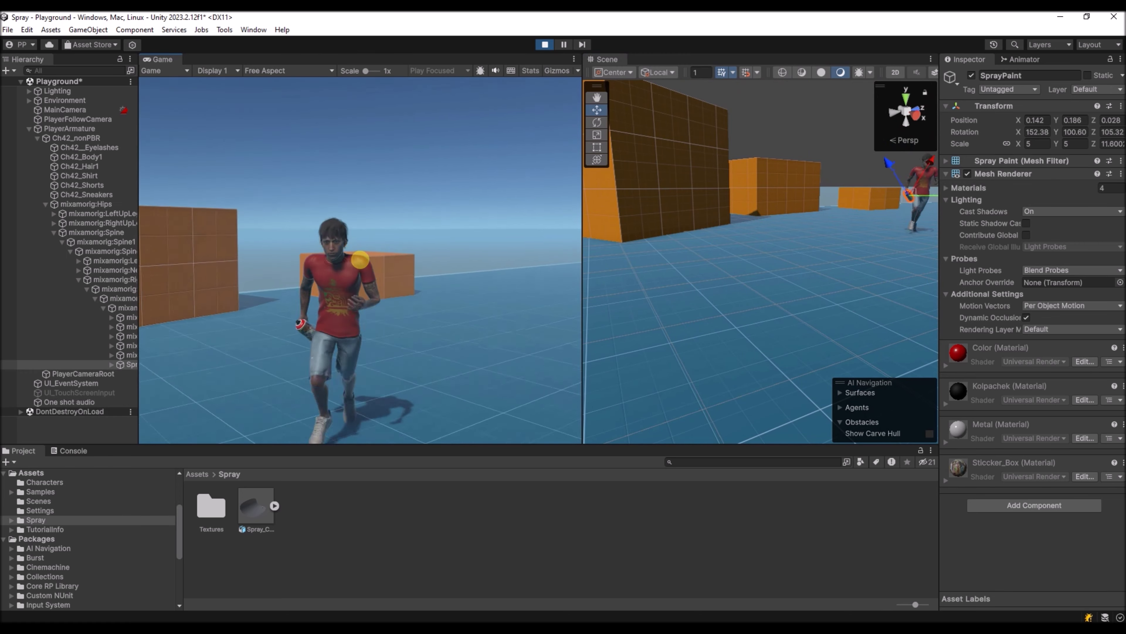
key(w)
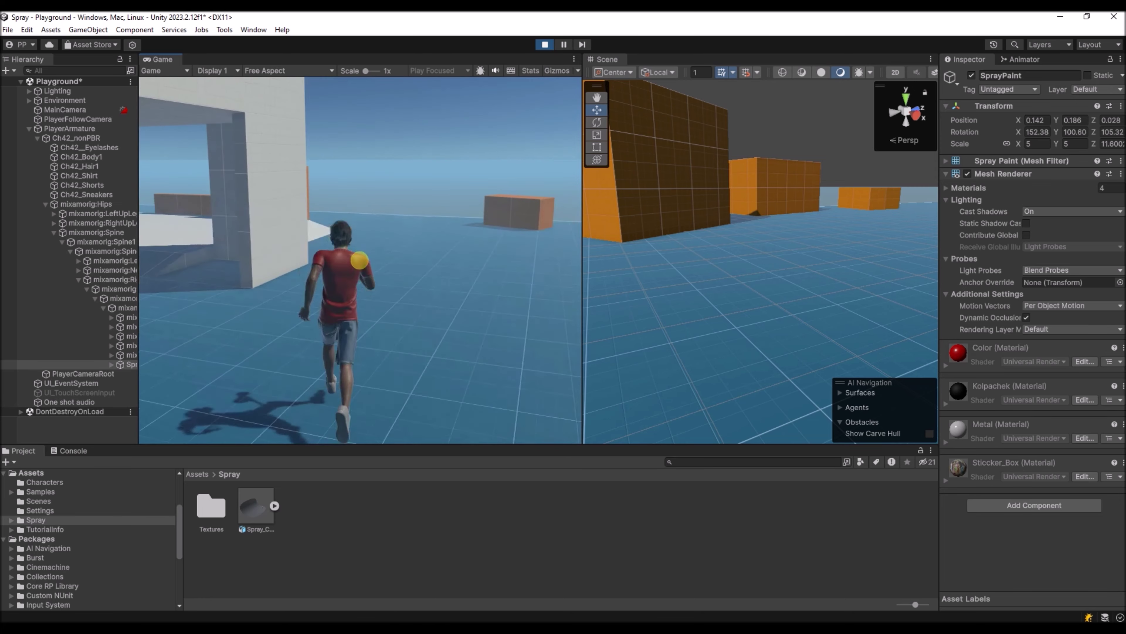
key(w)
key(s)
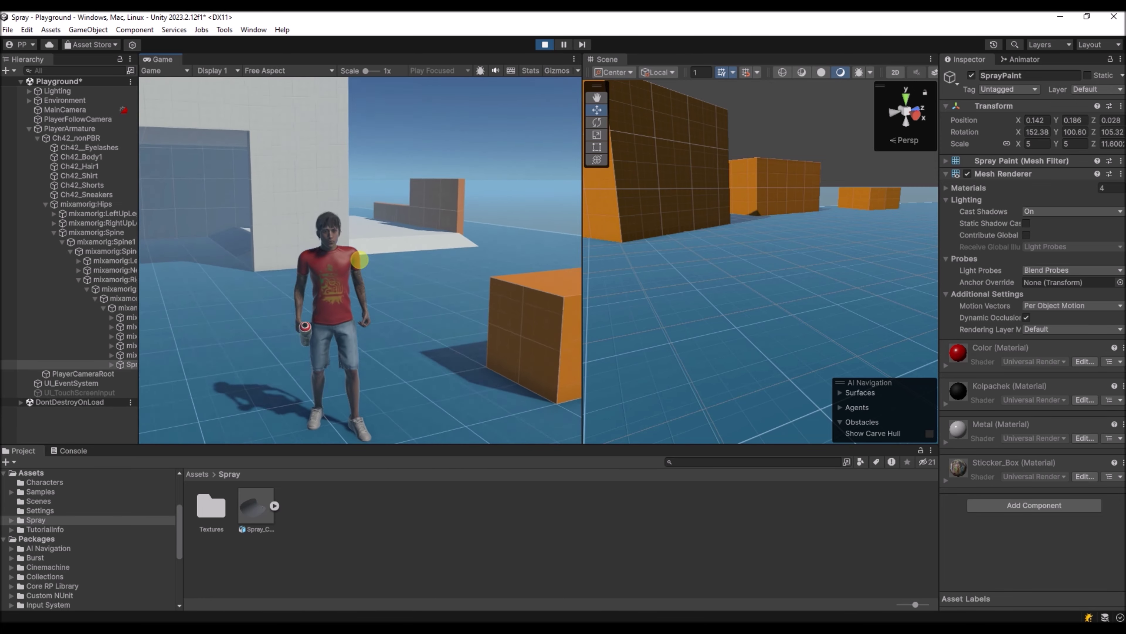
key(Escape)
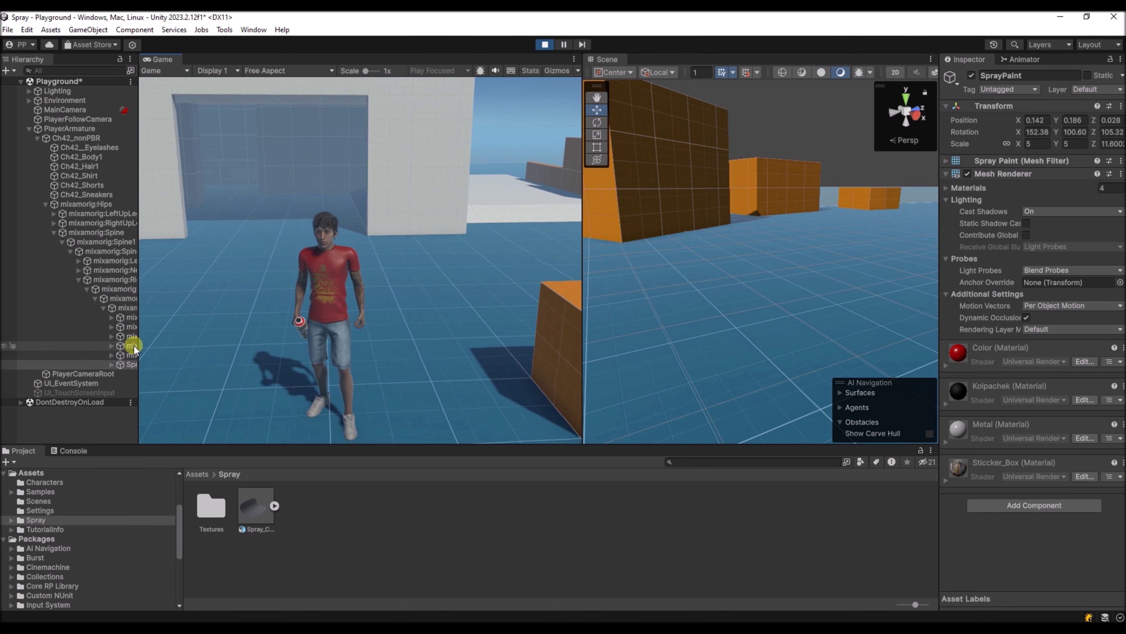
Widen the Hierarchy to show full bone names, and copy SprayPaint's Transform component while the game is running
drag(141, 345, 302, 345)
click(387, 324)
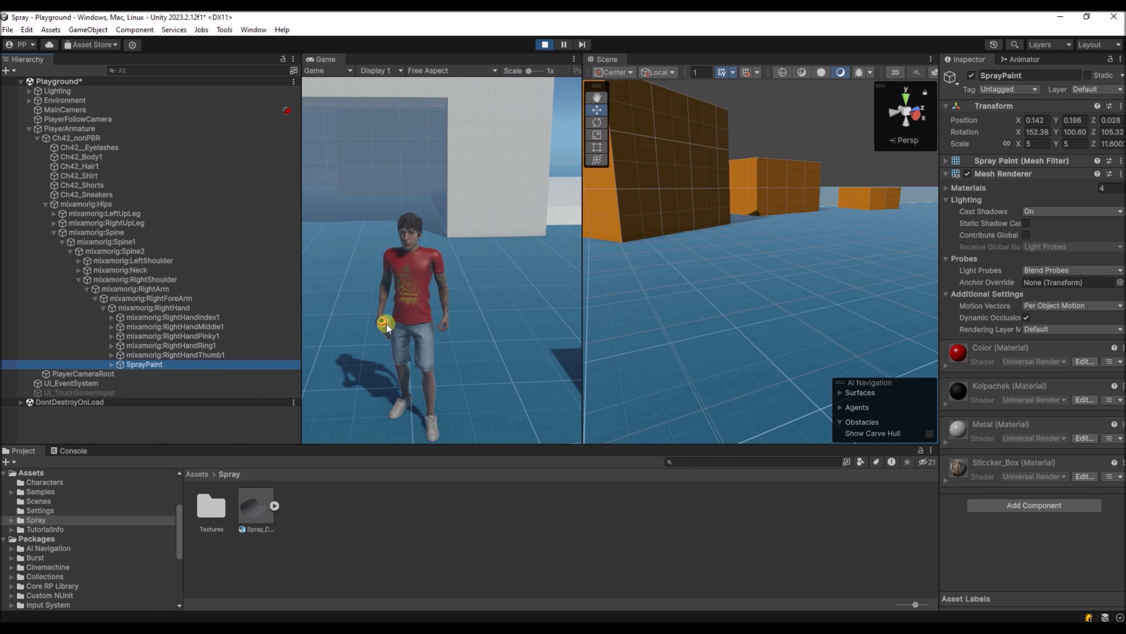
click(545, 44)
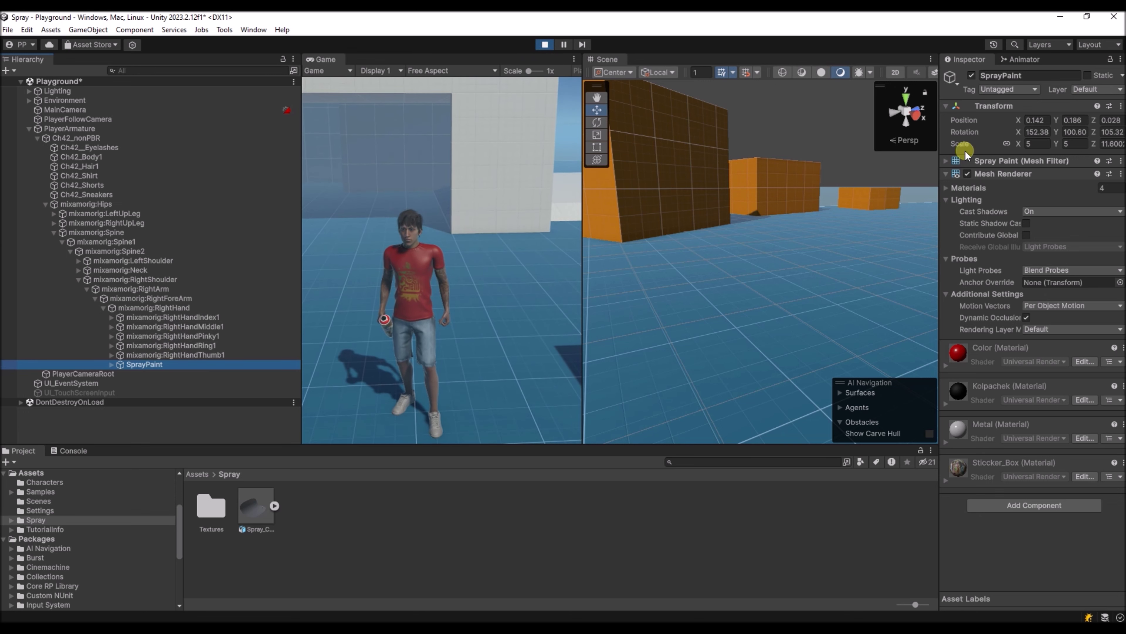
click(1120, 105)
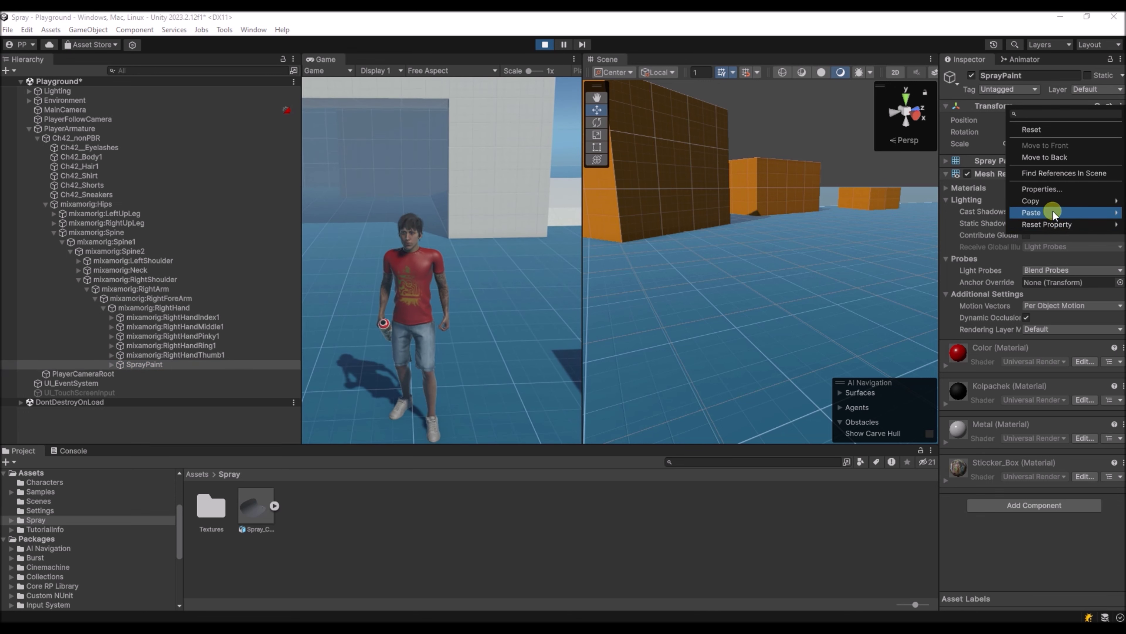
mouse_move(1042, 201)
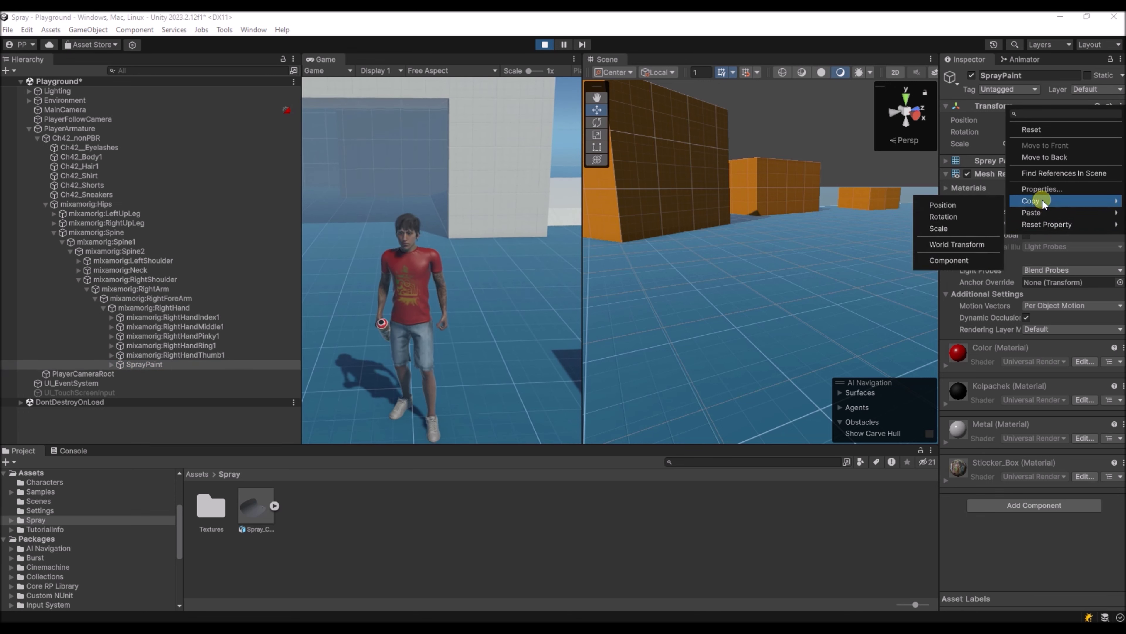
click(942, 257)
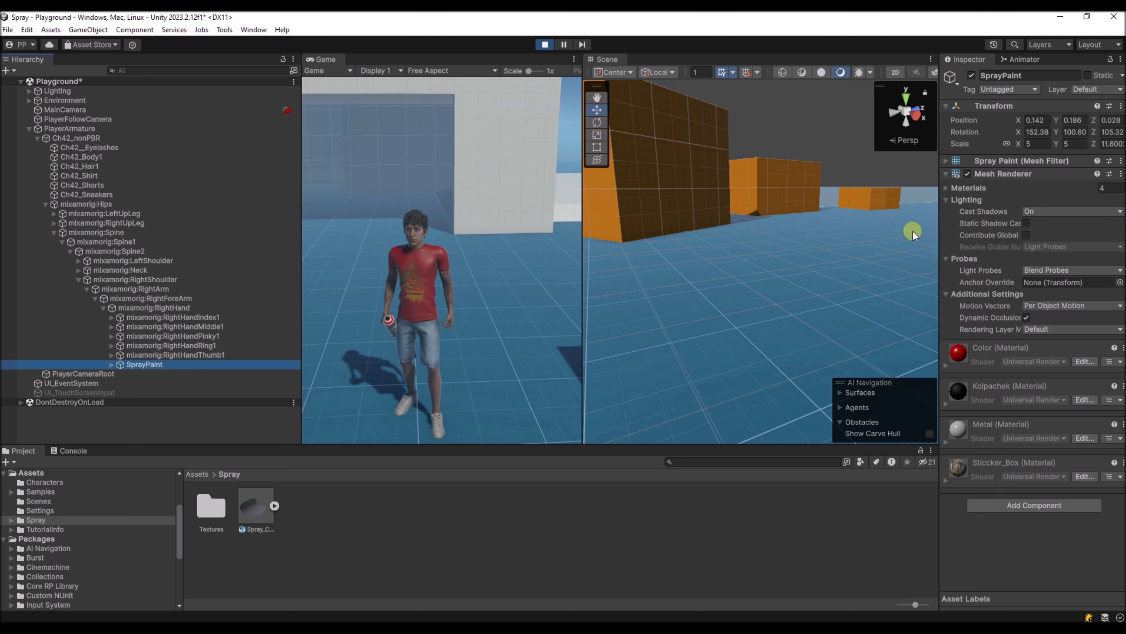
Stop the game and paste the copied component values onto SprayPaint's Transform
click(545, 44)
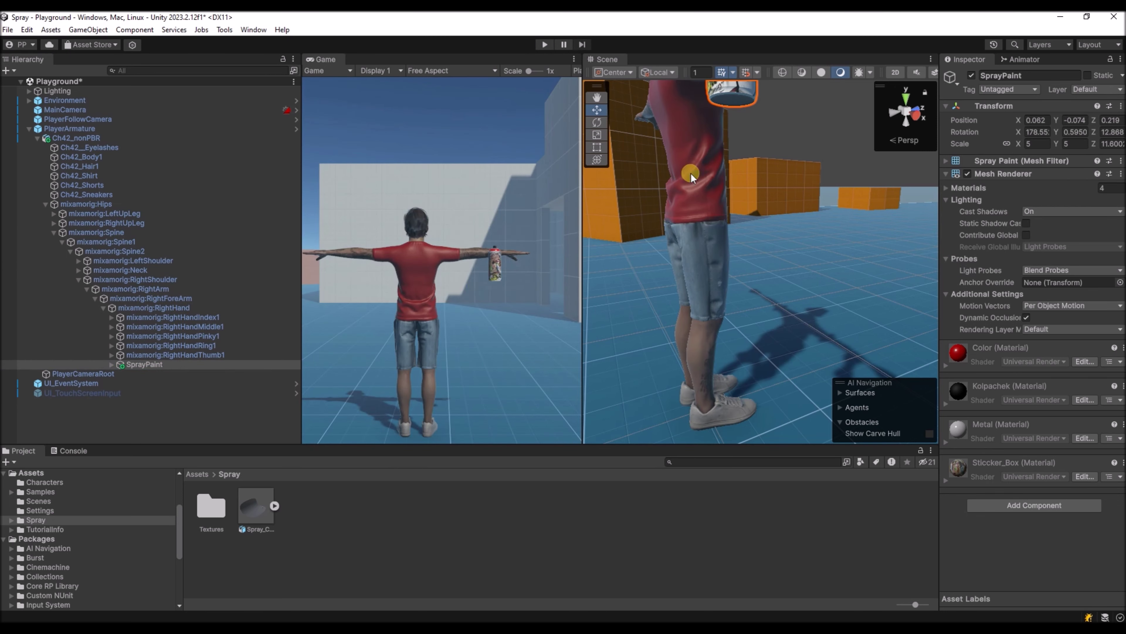
click(1120, 106)
mouse_move(1054, 215)
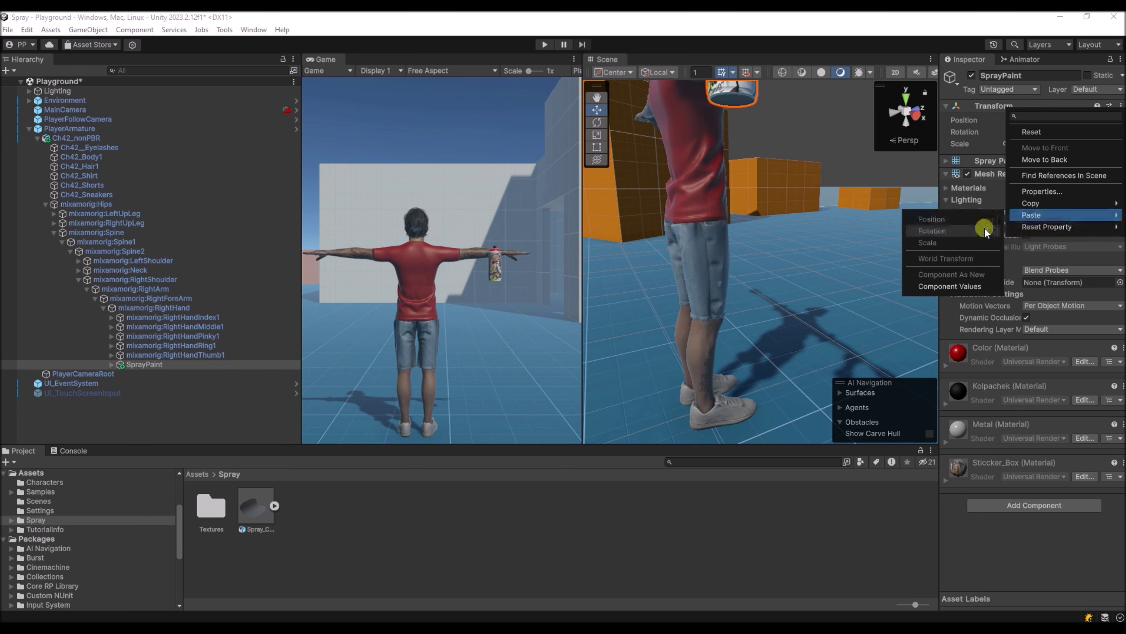
click(952, 286)
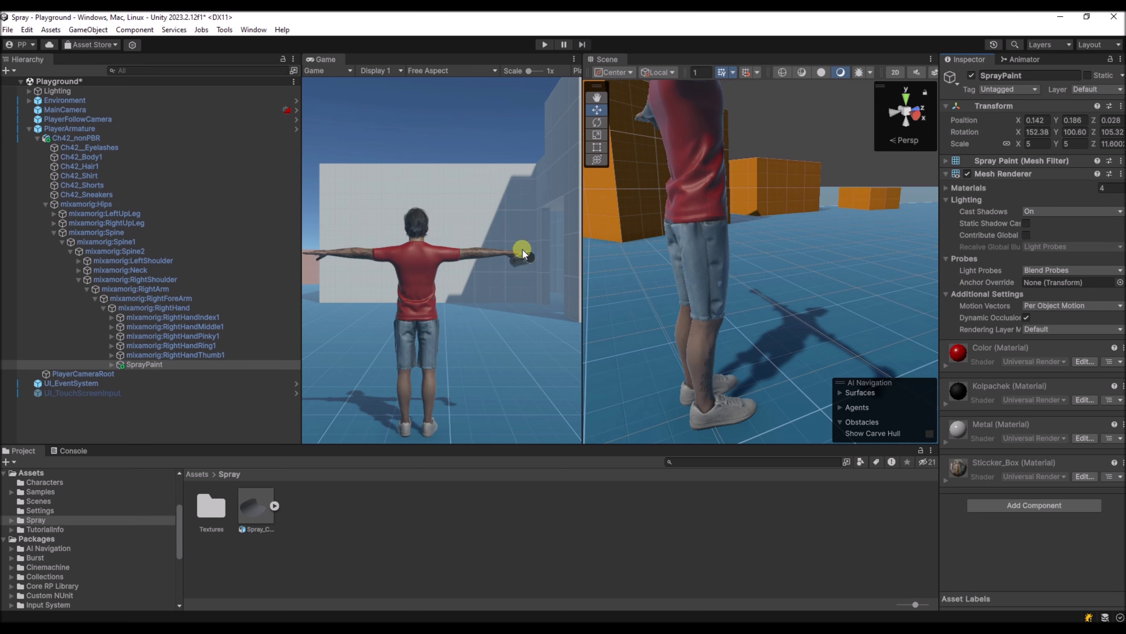
Play the game again and run the character around to check the spray can's saved placement in the hand
right_drag(664, 218, 397, 186)
key(d)
key(w)
key(s)
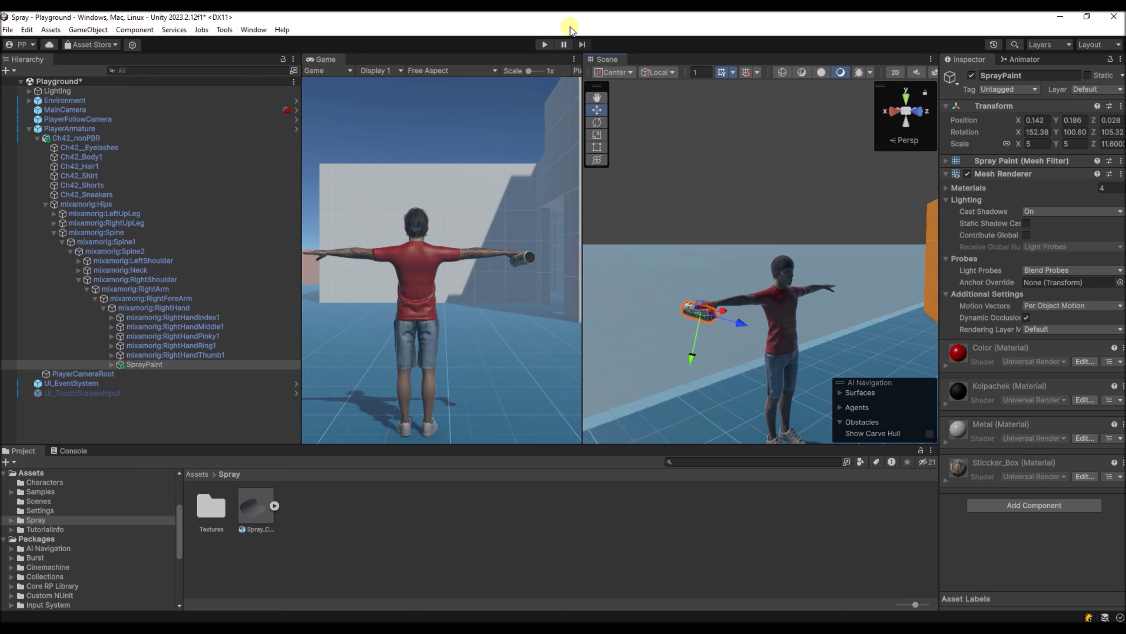
click(545, 44)
key(shift+w)
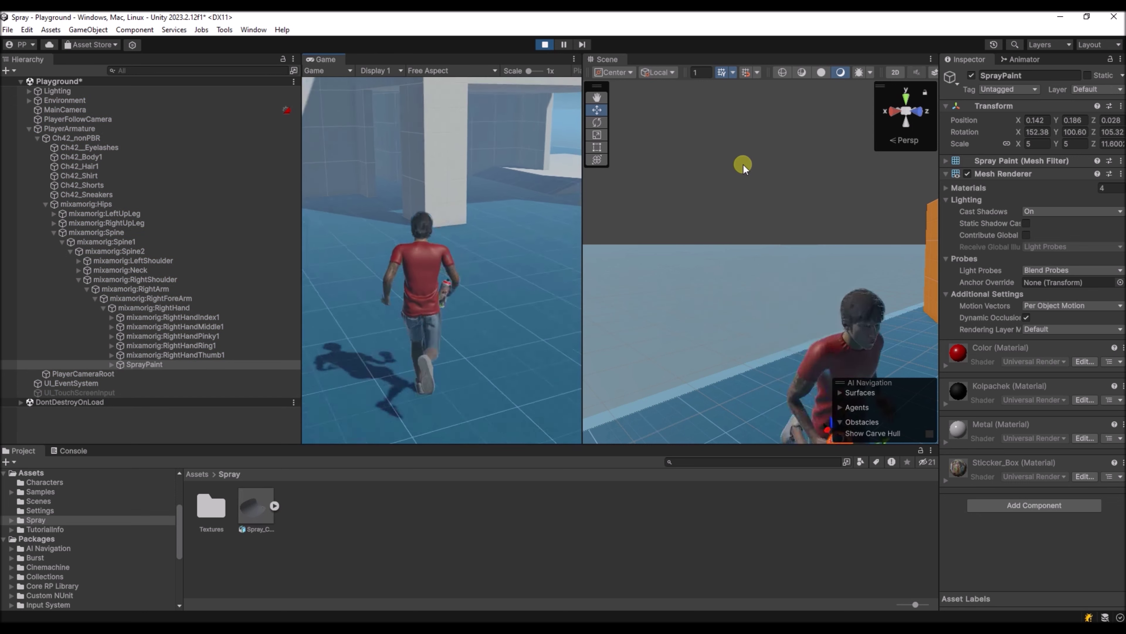
click(539, 52)
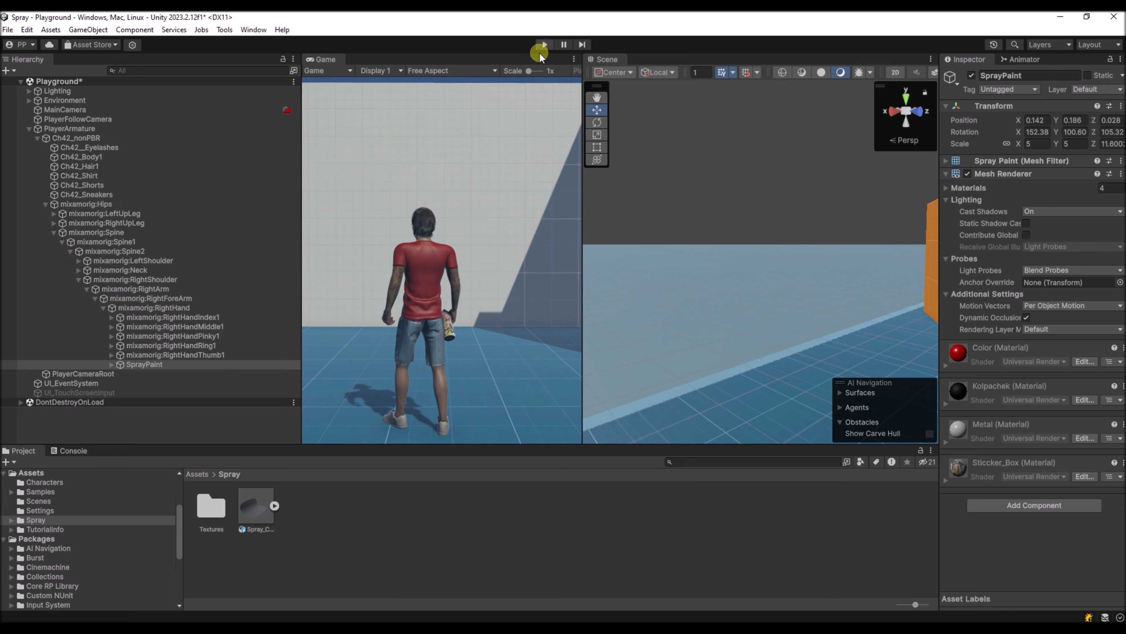
click(540, 49)
key(w)
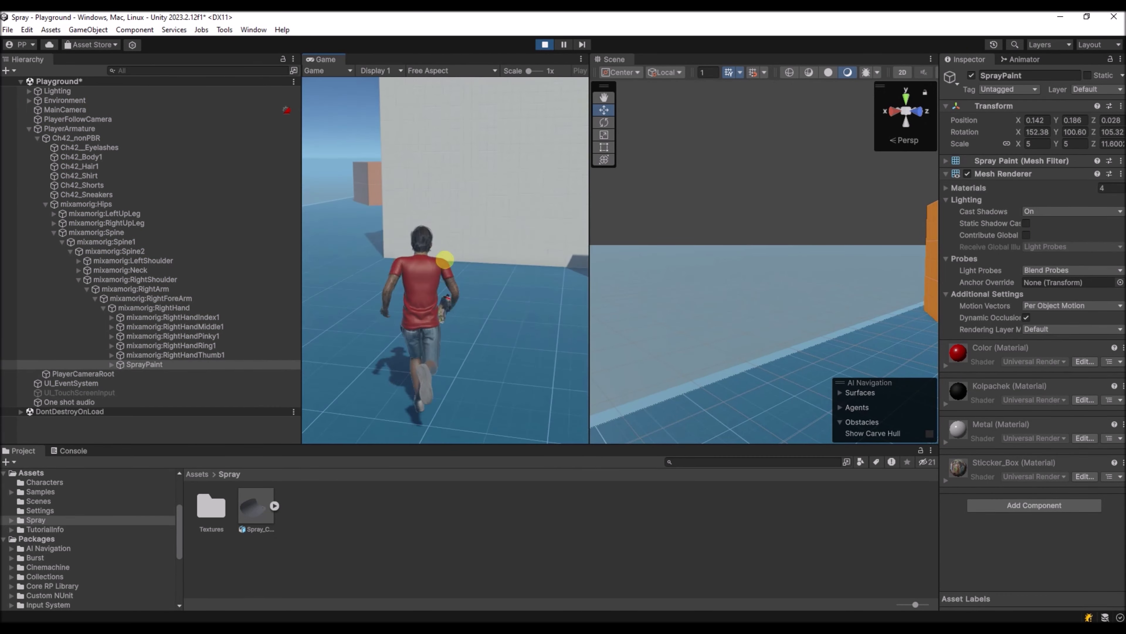
key(d)
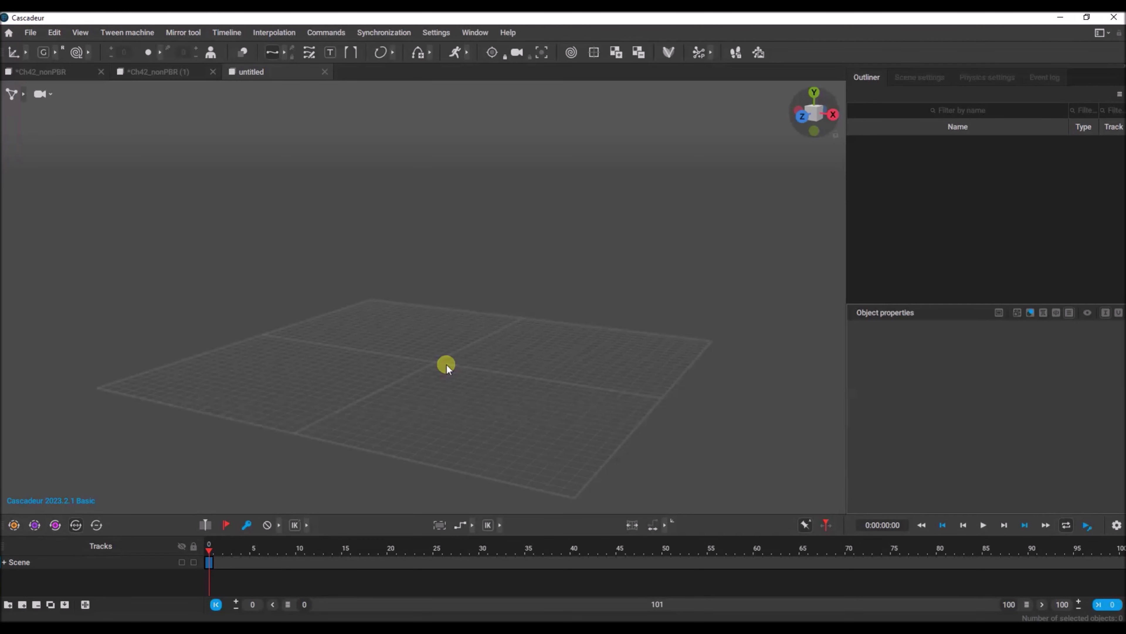
In Cascadeur, import the model Ch42_nonPBR.fbx from the Spray project's Assets folder
click(30, 33)
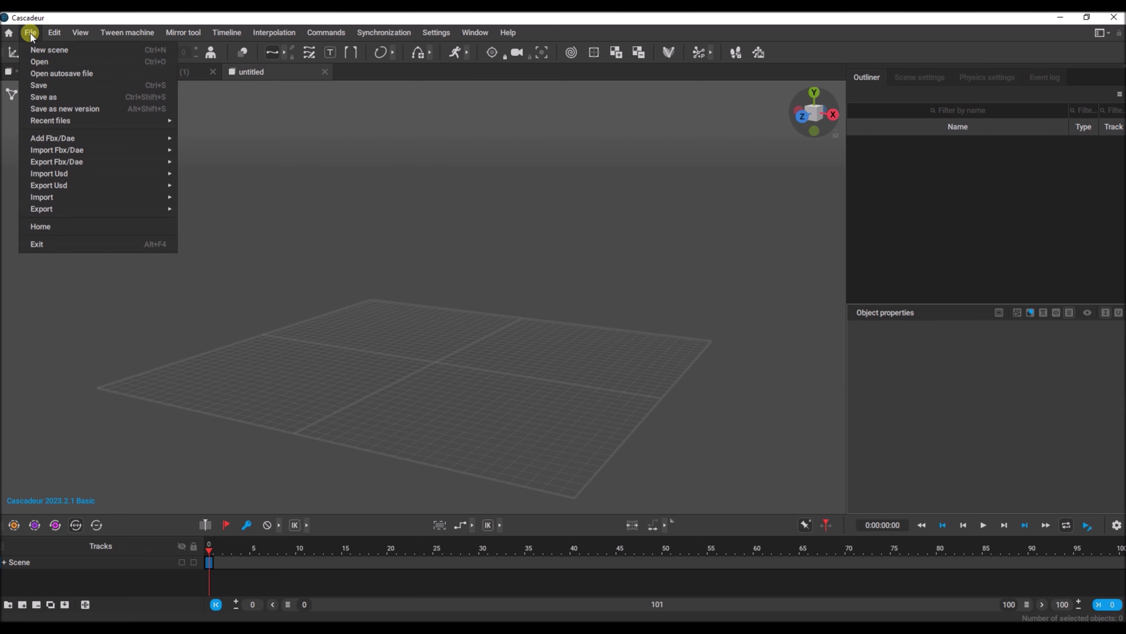
mouse_move(55, 178)
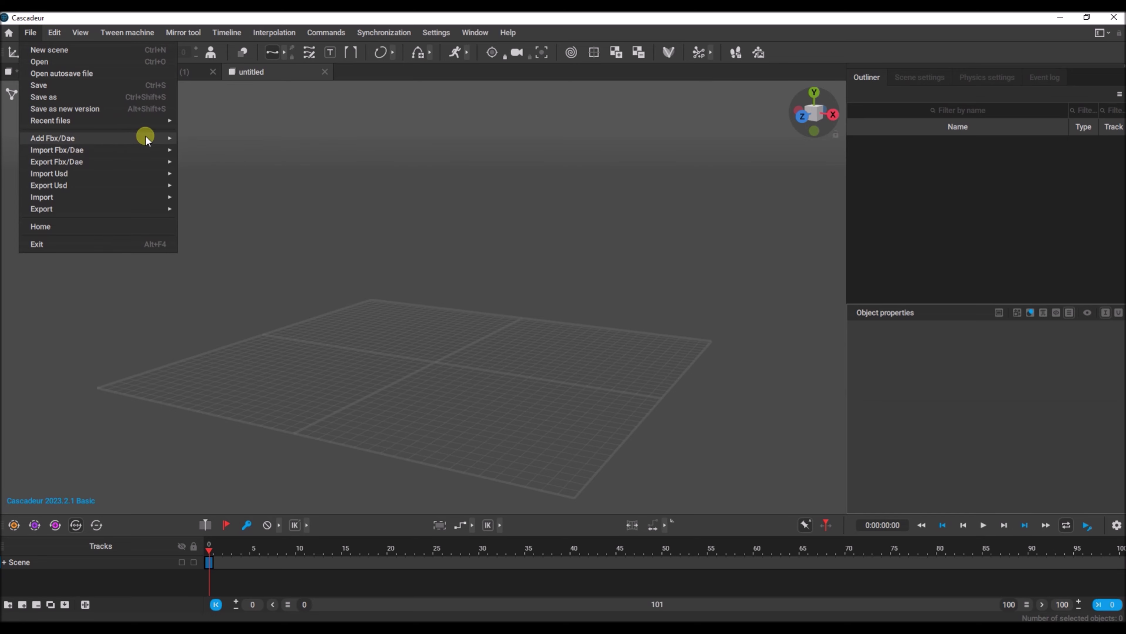
mouse_move(155, 149)
click(201, 181)
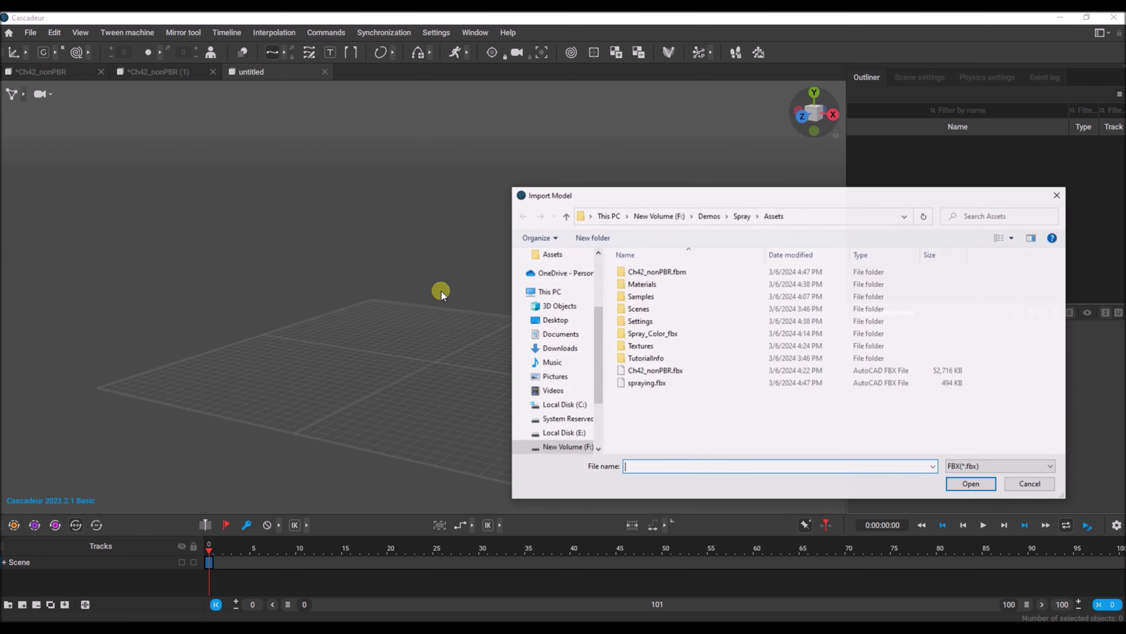
double_click(649, 372)
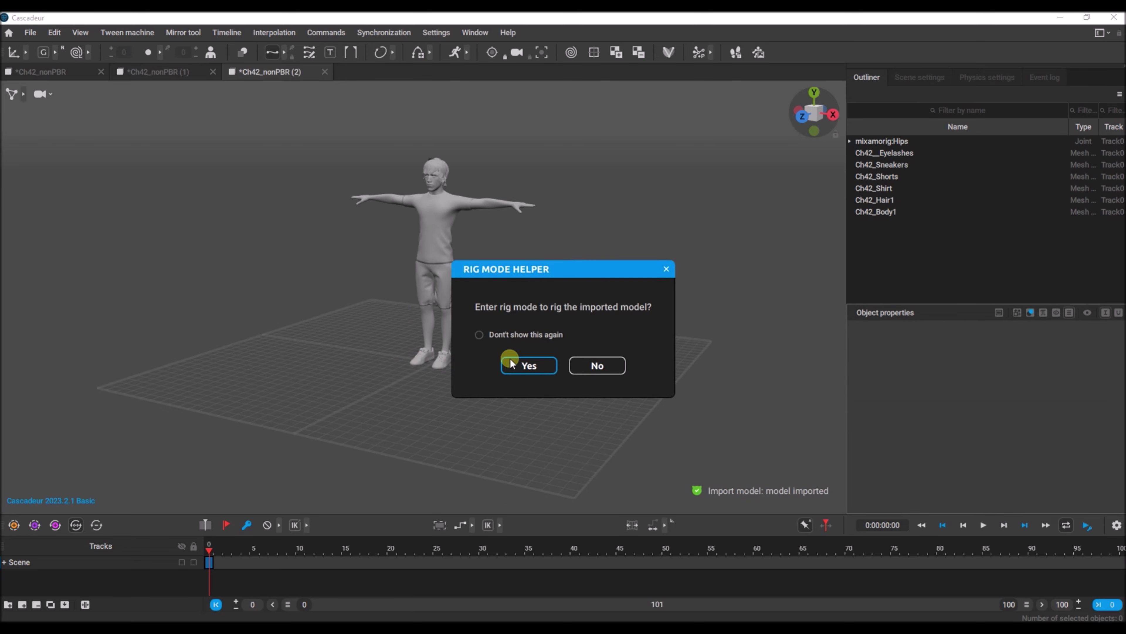
Enter rig mode, add the rig elements with the quick rigging tool, and generate the character's rig
click(524, 366)
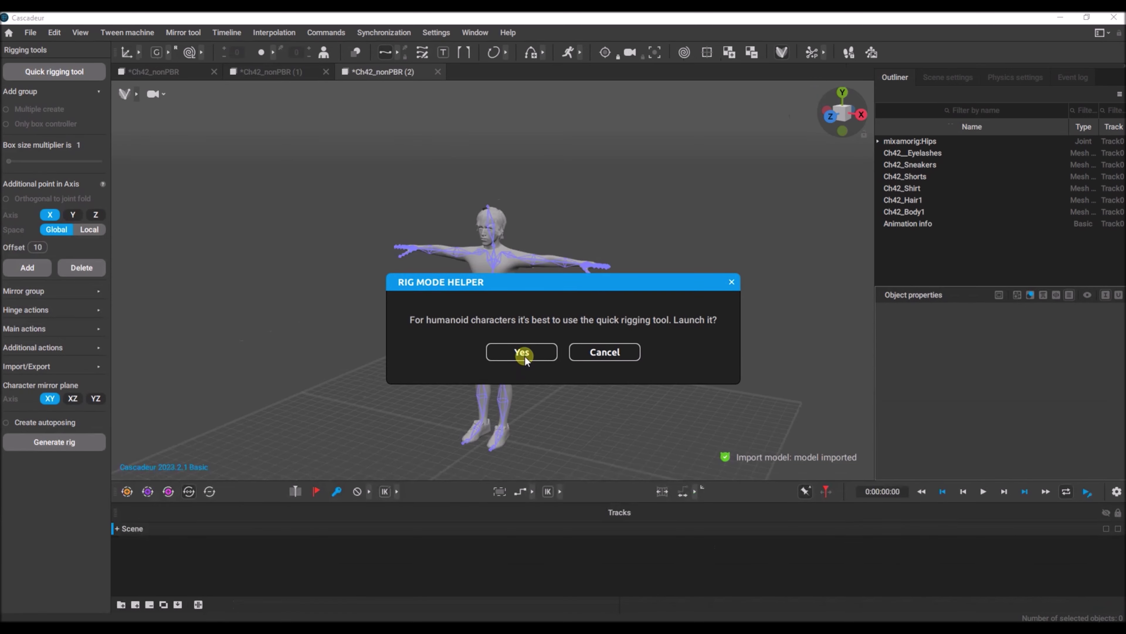
click(522, 369)
click(555, 352)
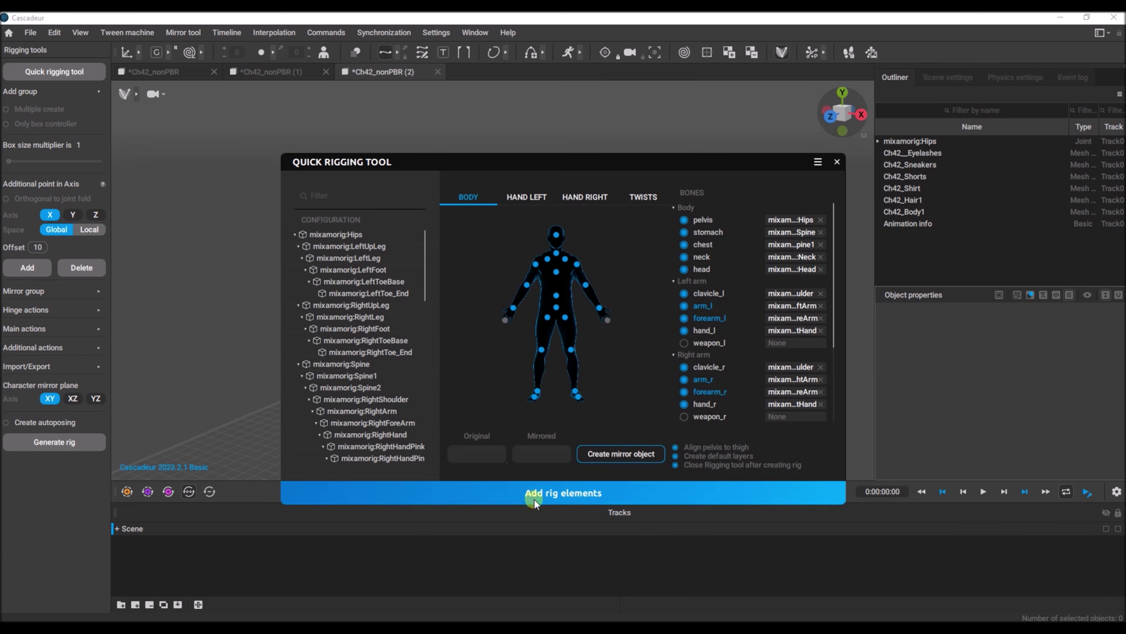
click(559, 499)
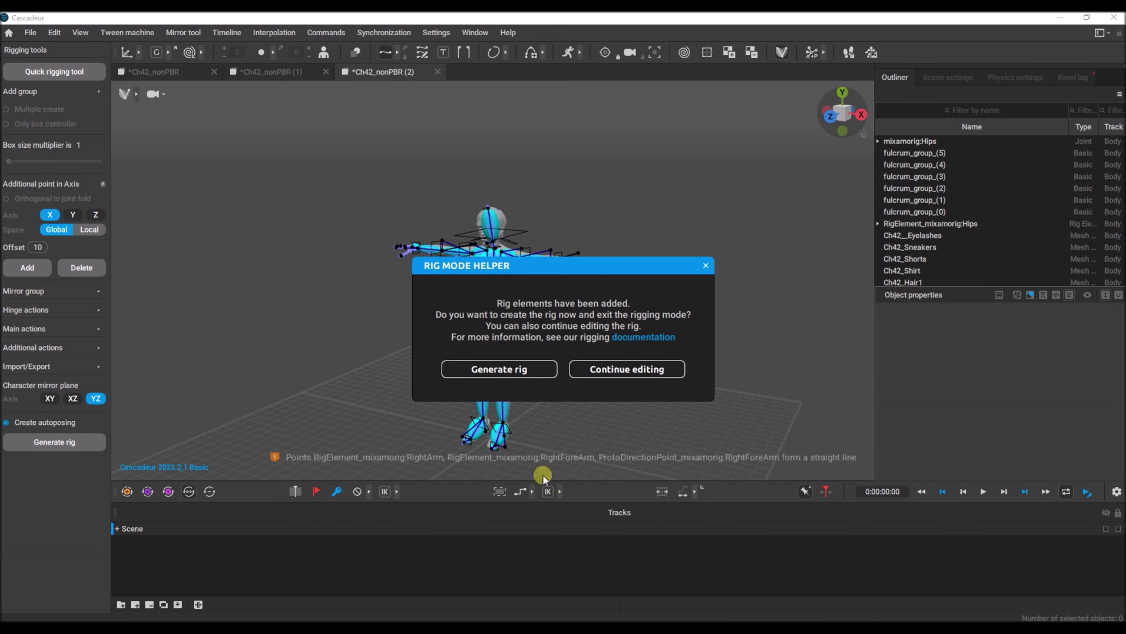
click(501, 374)
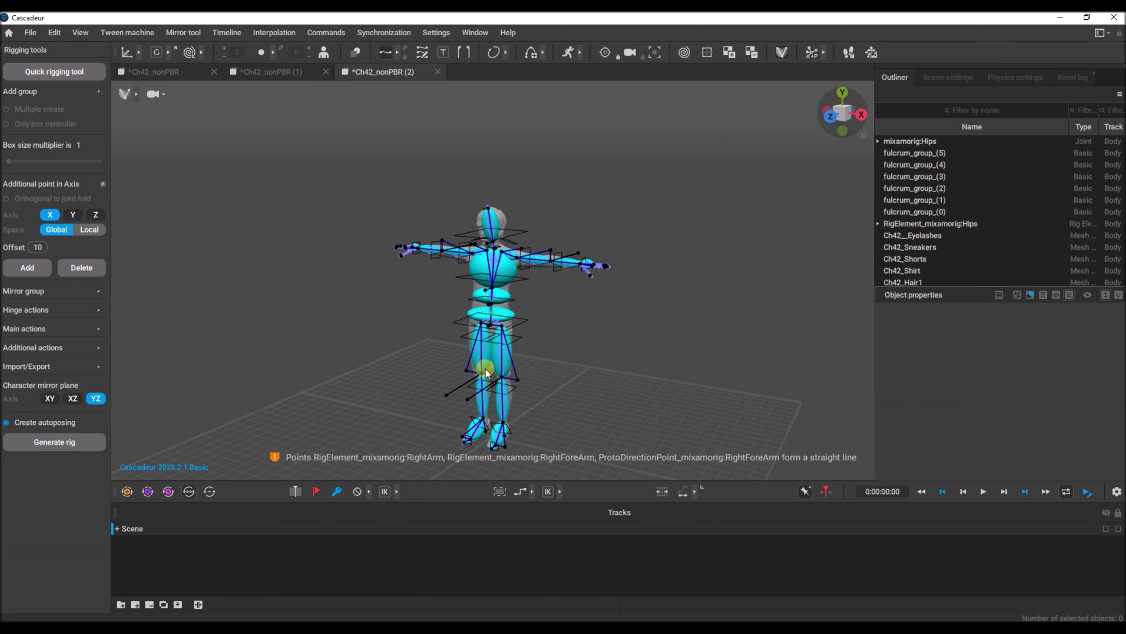
At frame 0, pull the right-hand control point forward from the character's side so the right elbow bends
scroll(364, 238, up, 3)
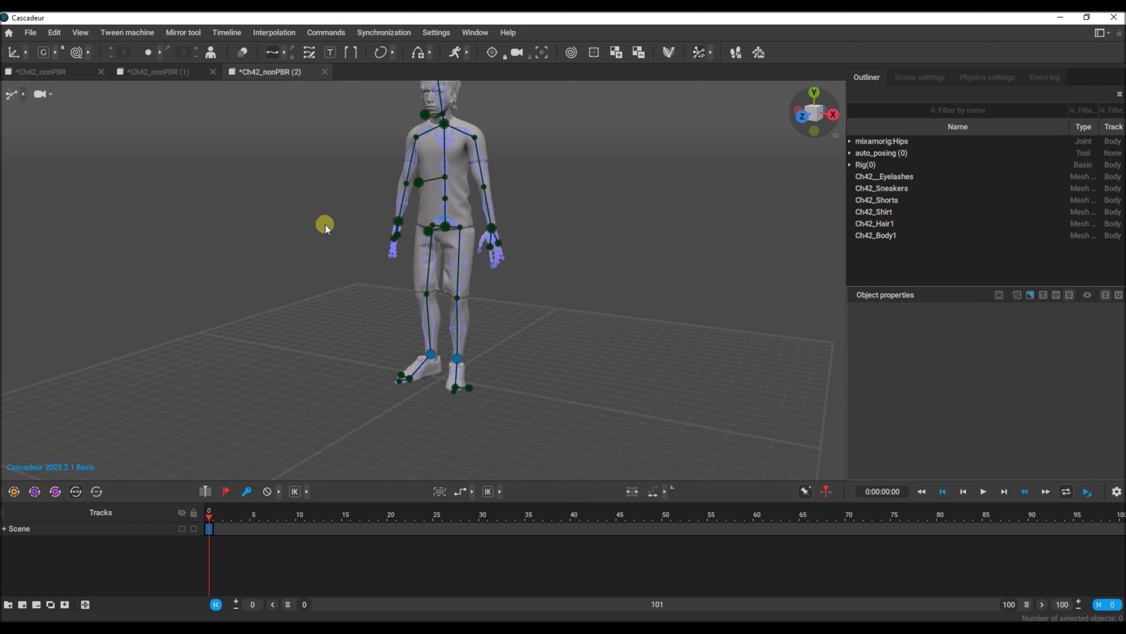
middle_drag(332, 226, 369, 297)
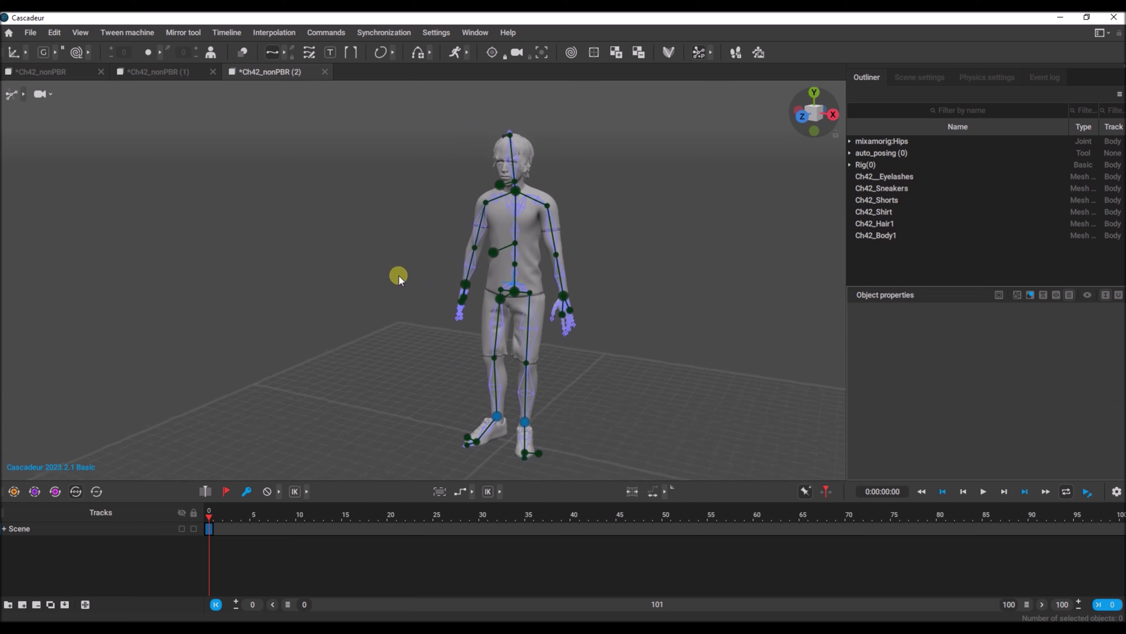
right_drag(369, 297, 467, 258)
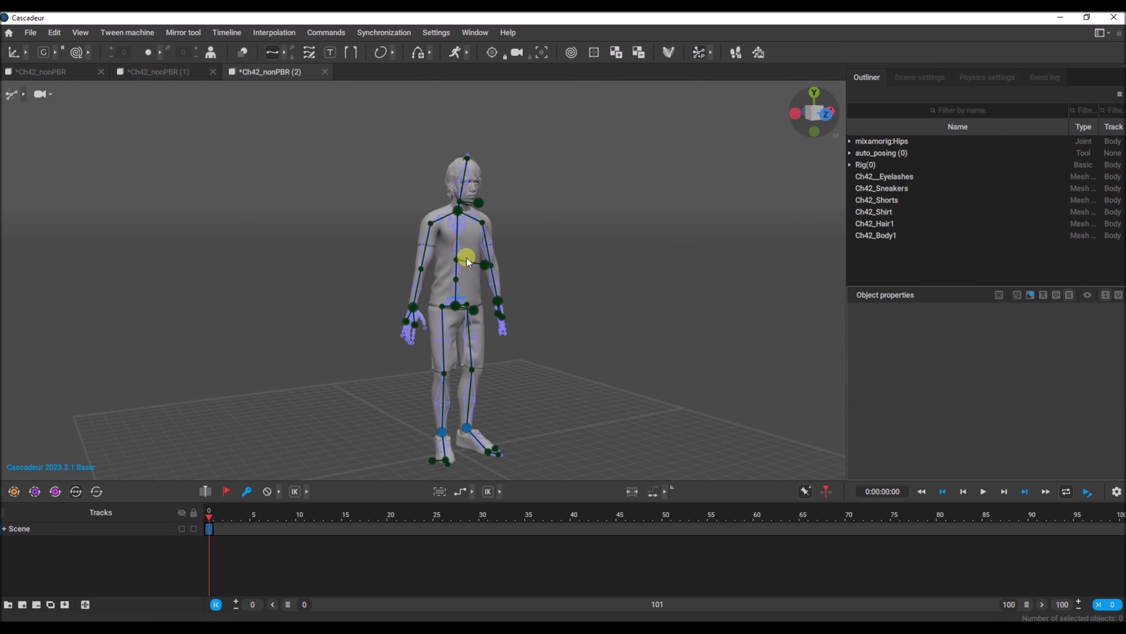
click(414, 306)
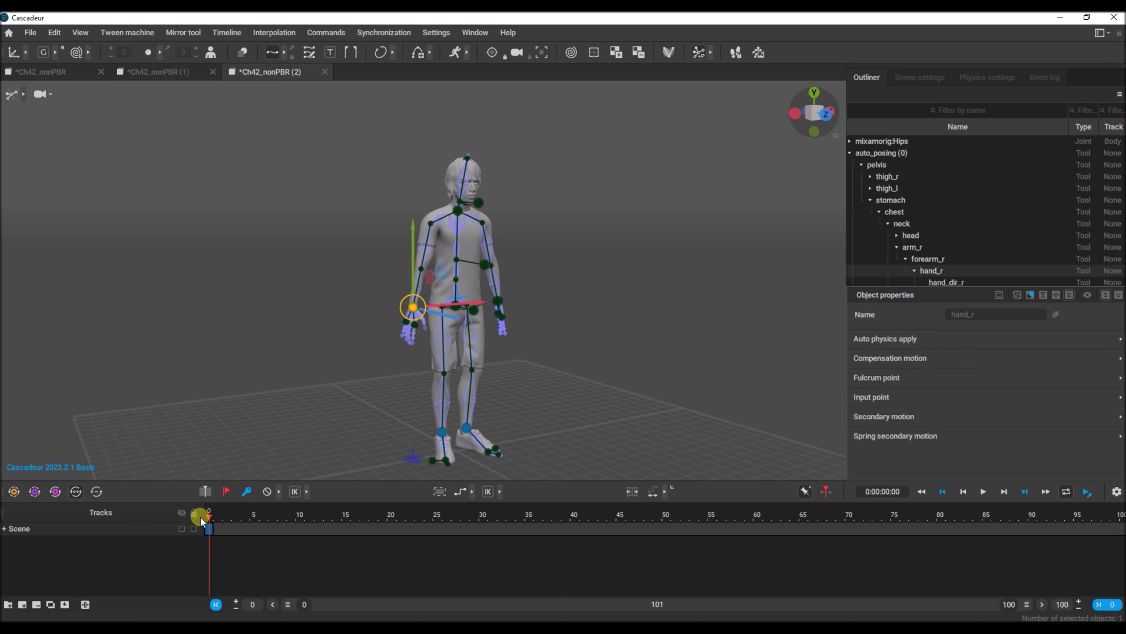
click(210, 530)
right_drag(242, 305, 238, 412)
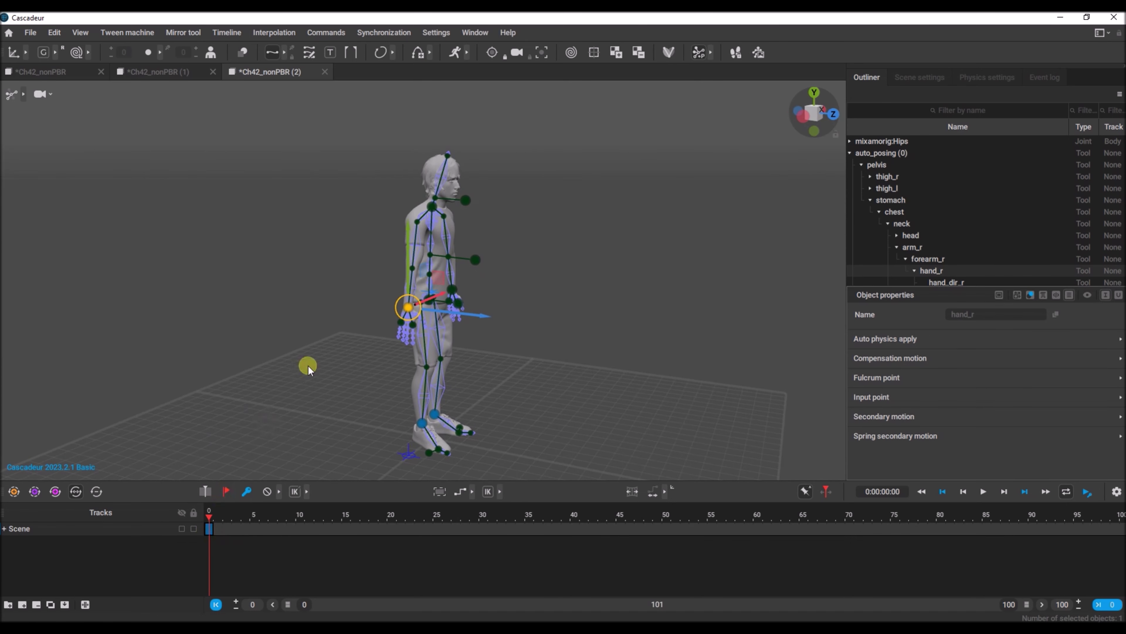
drag(251, 355, 318, 348)
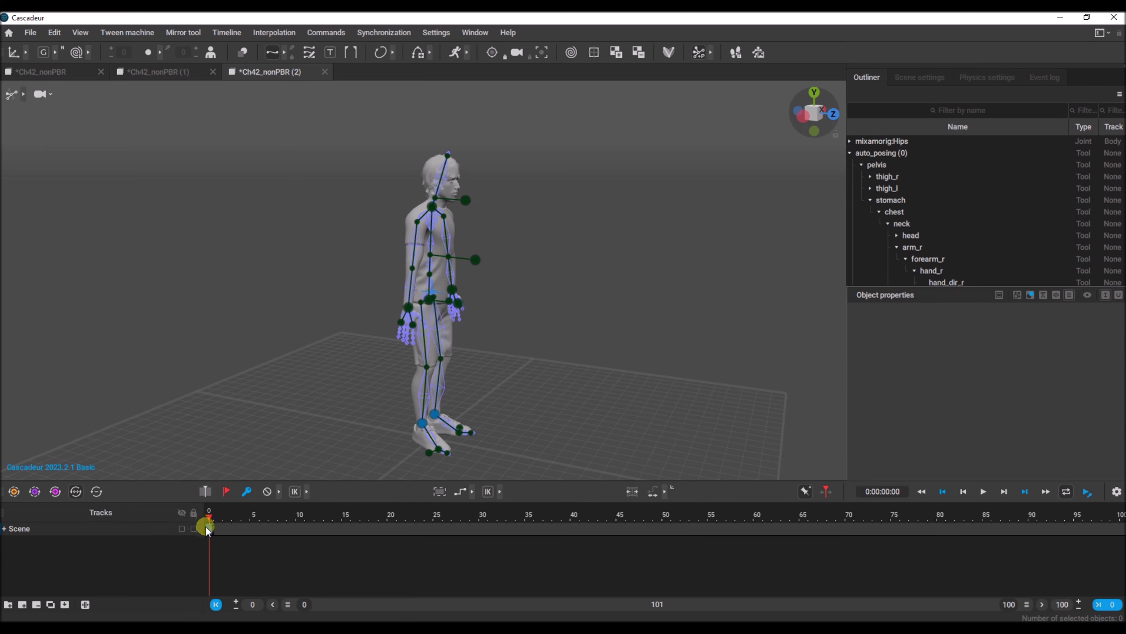
right_drag(345, 355, 296, 354)
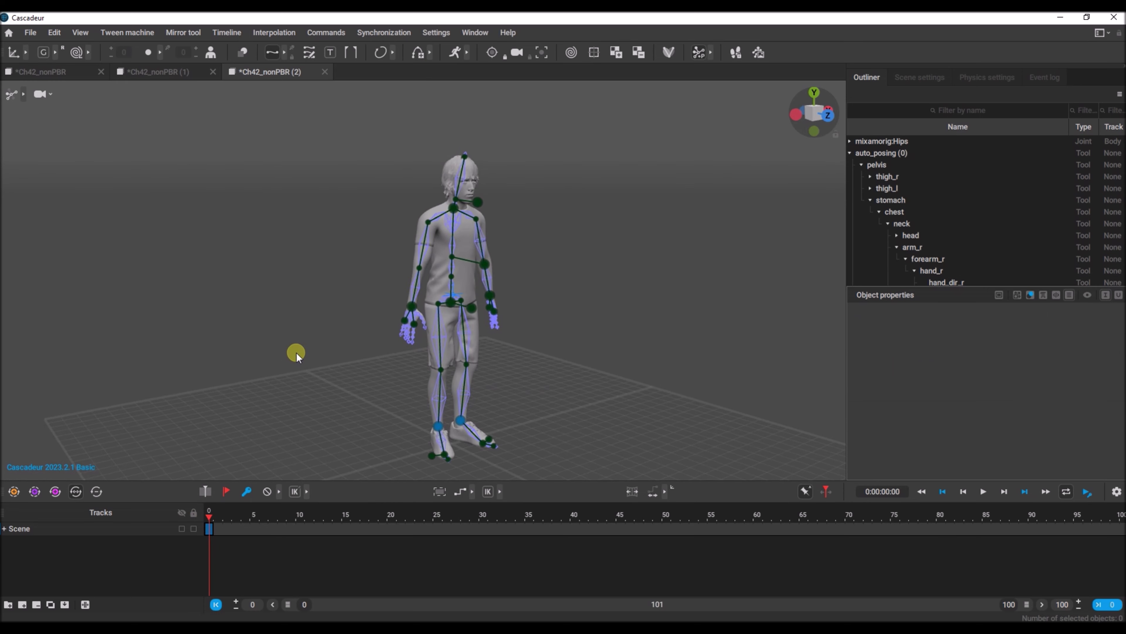
click(411, 312)
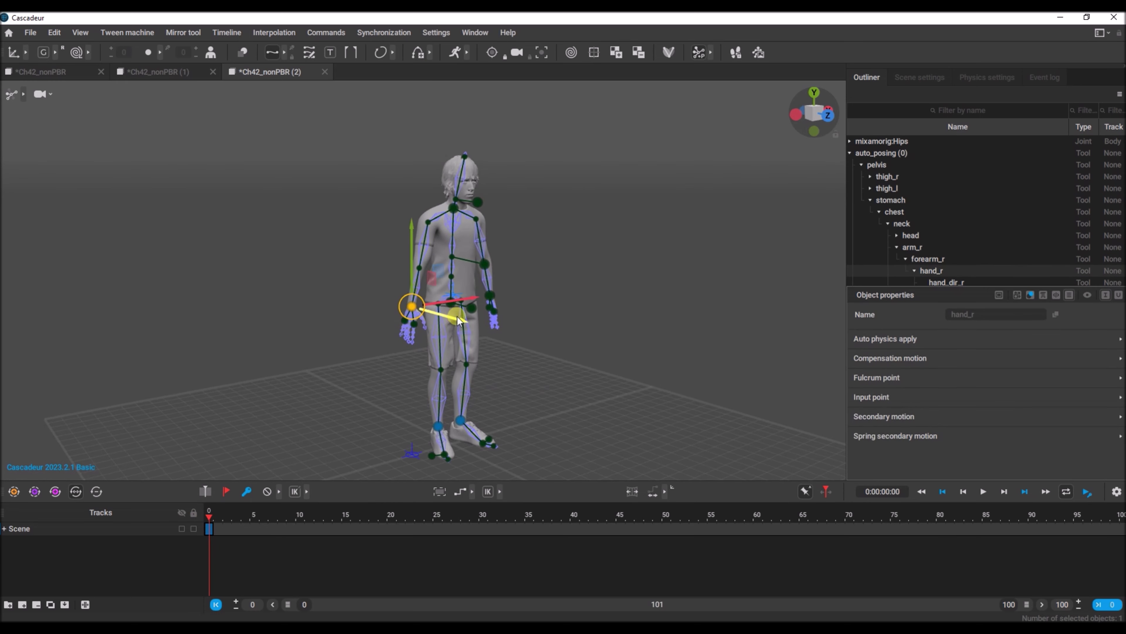
drag(461, 322, 475, 295)
drag(426, 220, 503, 288)
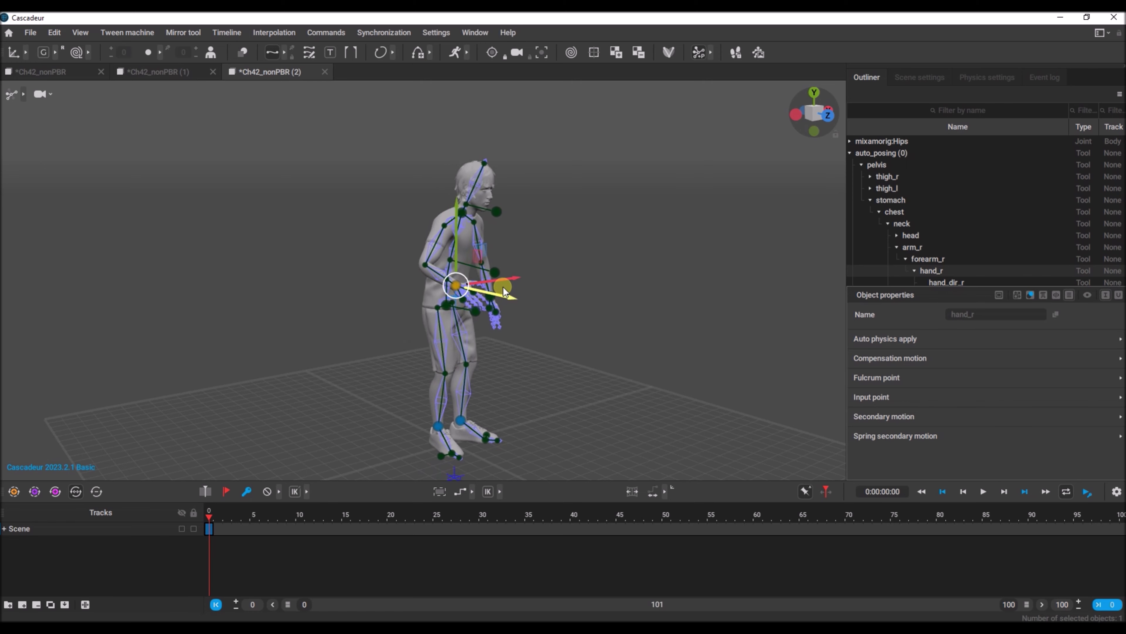
Extend the right hand farther in front of the torso and raise it to about elbow height
alt+drag(358, 291, 425, 280)
right_drag(427, 284, 498, 269)
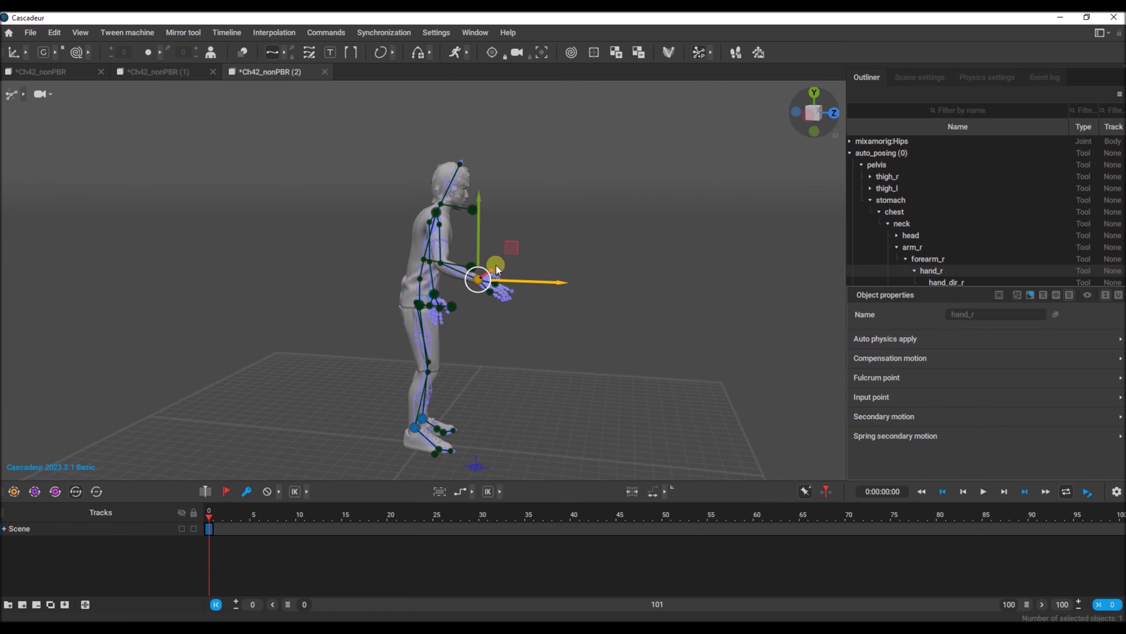
drag(478, 228, 458, 212)
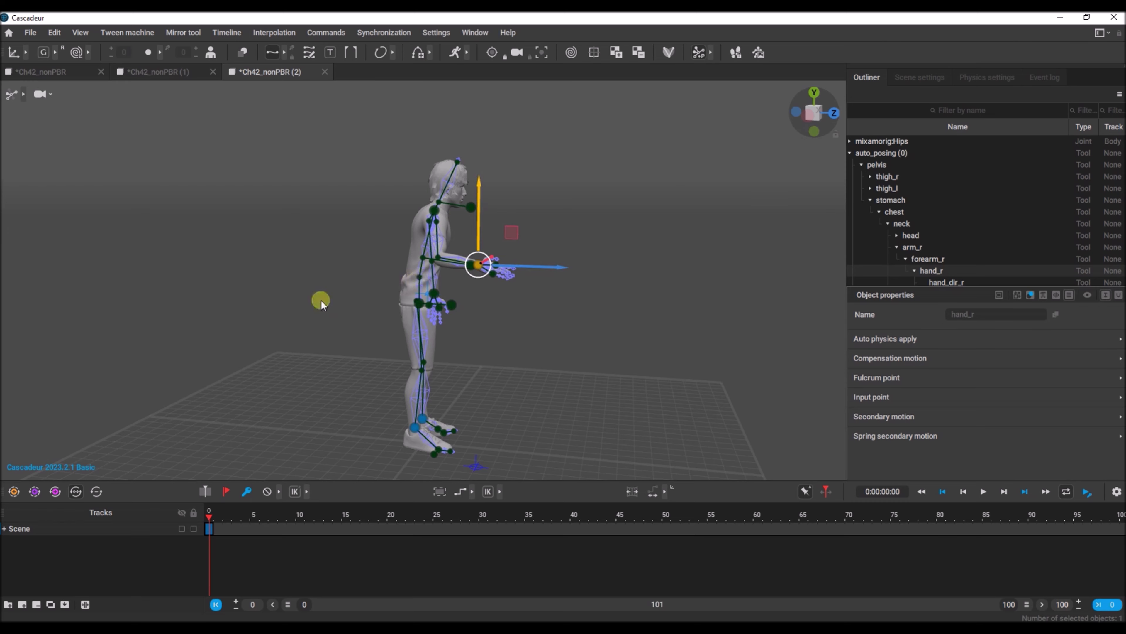
Move the left-hand control point sideways toward the body so the left arm rests closer to the hip
right_drag(321, 301, 105, 304)
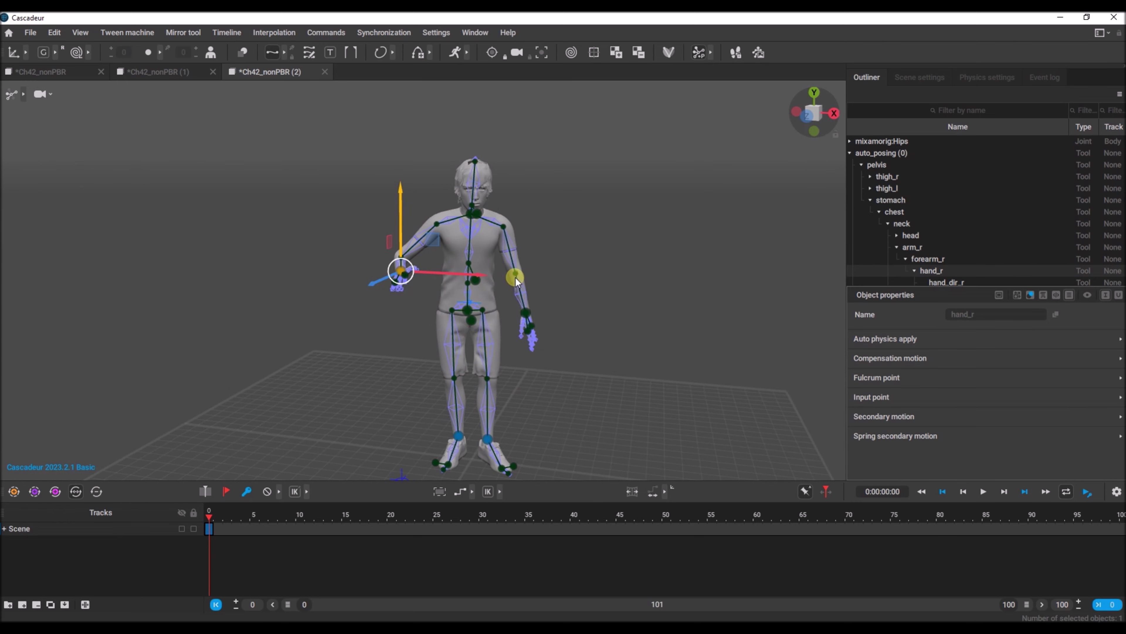
click(526, 314)
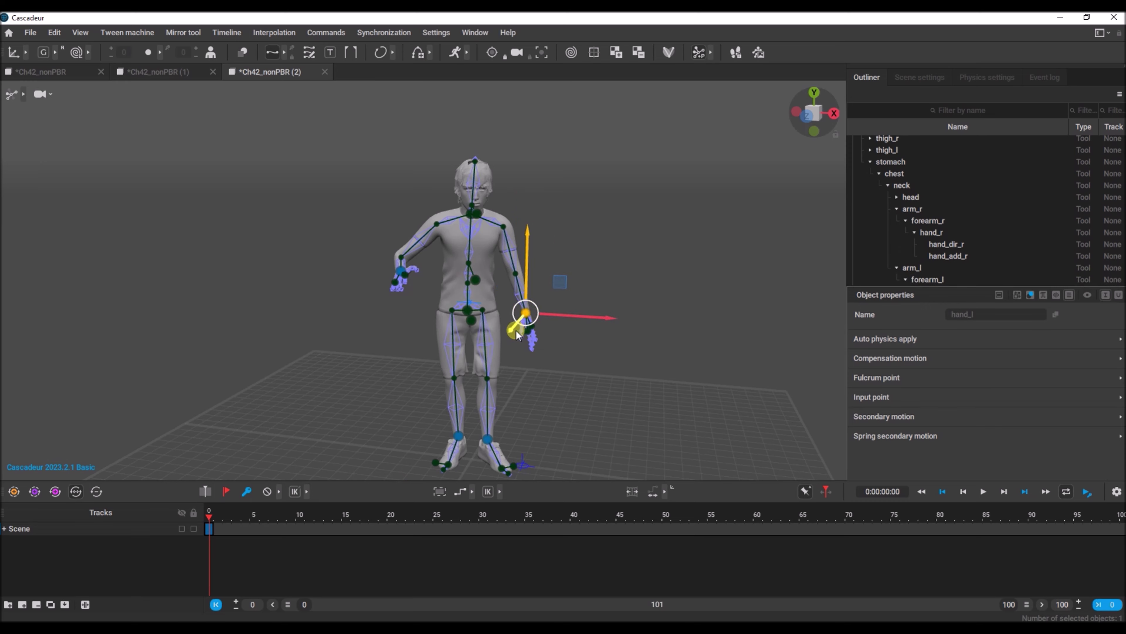
drag(518, 334, 551, 318)
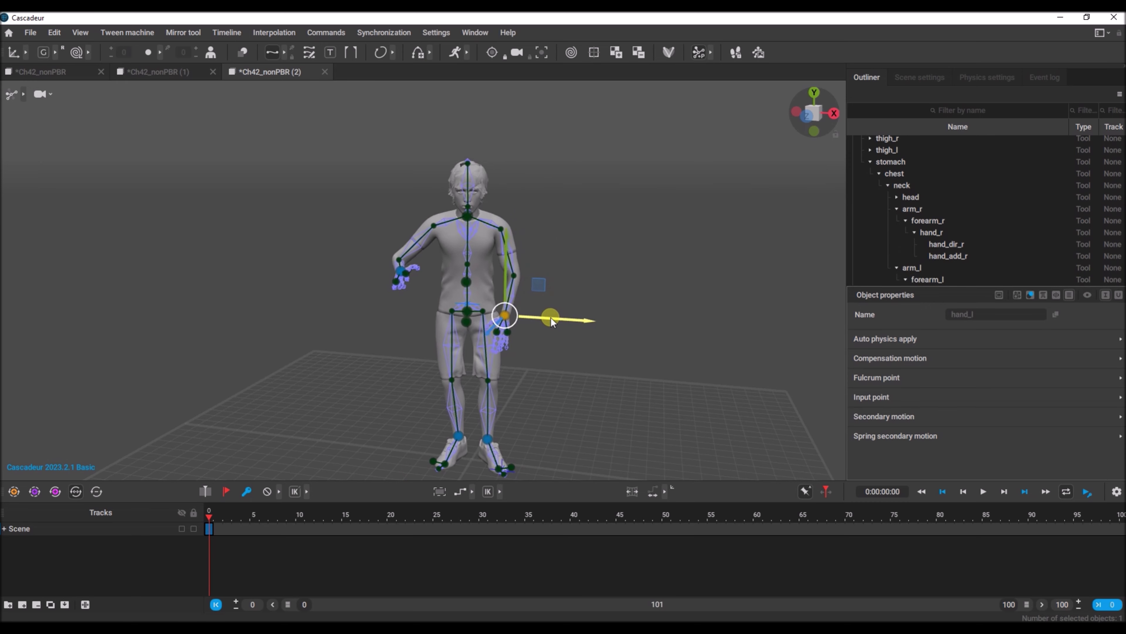
Rotate the right-hand control point at the wrist so the palm faces inward with the thumb on top
alt+drag(305, 300, 312, 323)
scroll(400, 306, up, 8)
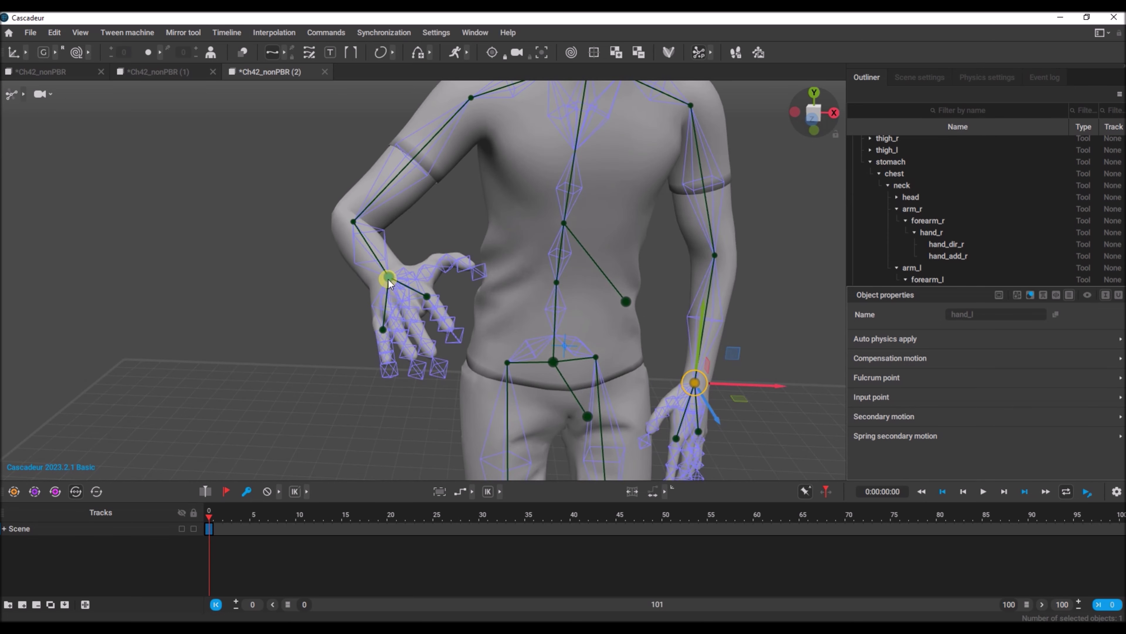
click(389, 280)
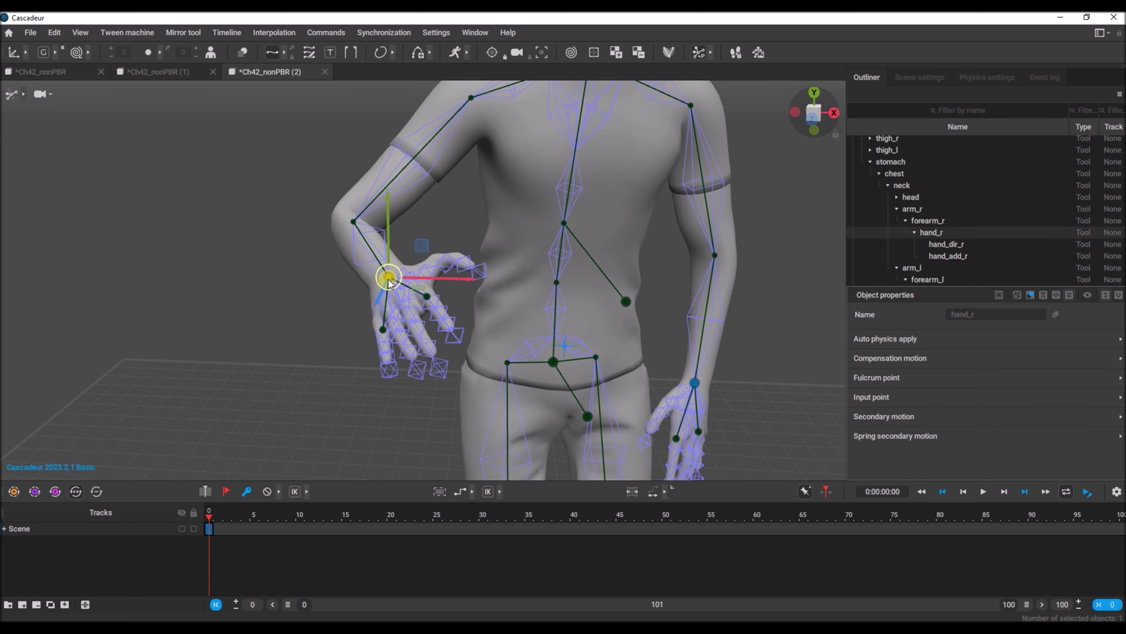
click(26, 52)
click(67, 53)
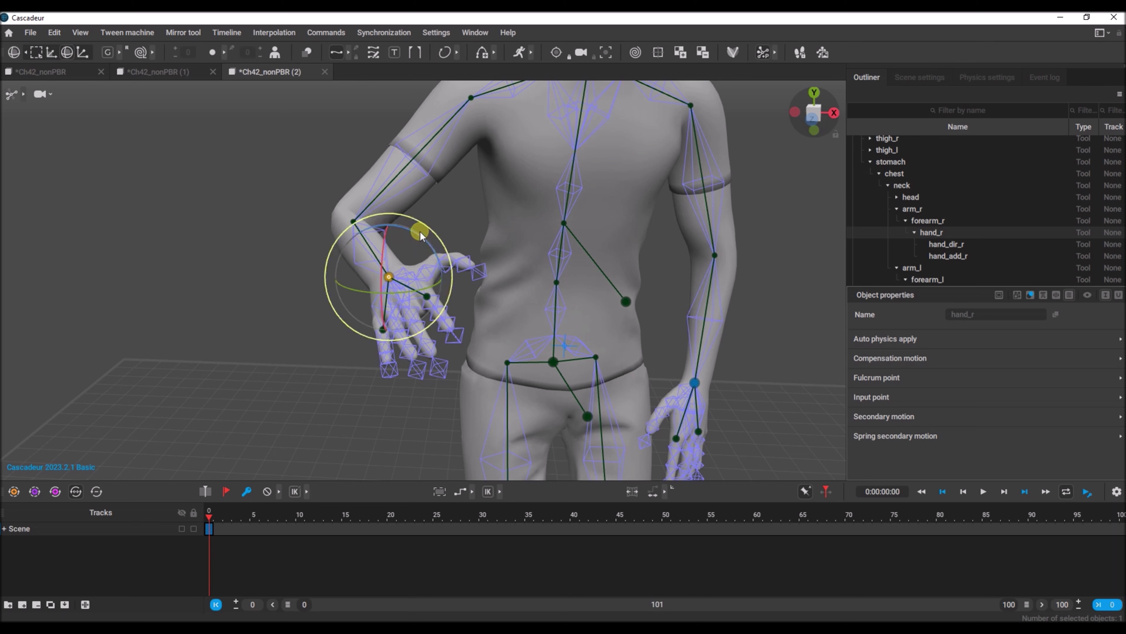
drag(402, 239, 347, 235)
alt+drag(253, 274, 339, 322)
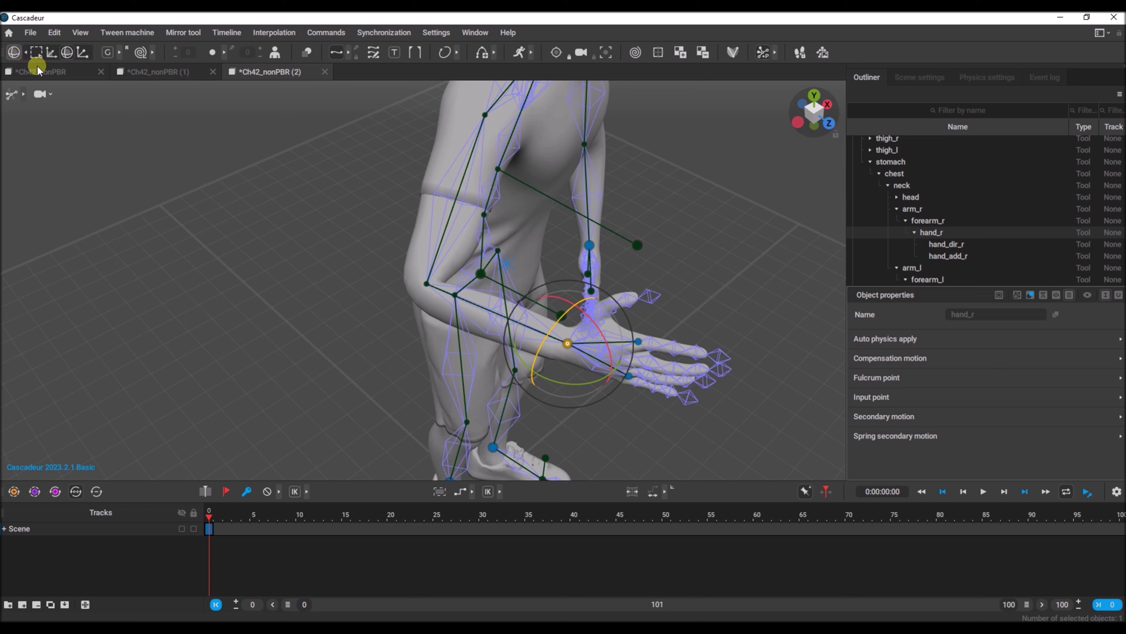
Switch to joint mode and curl the right index finger inward, working on joints RightHandIndex2 and RightHandIndex3
click(24, 94)
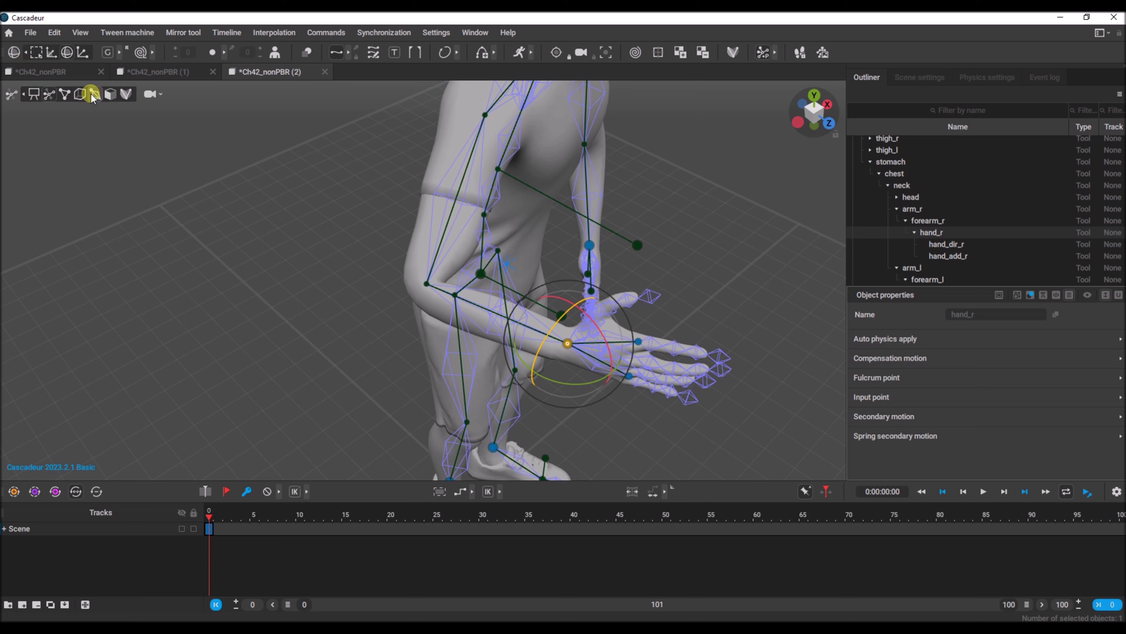
click(93, 95)
click(683, 353)
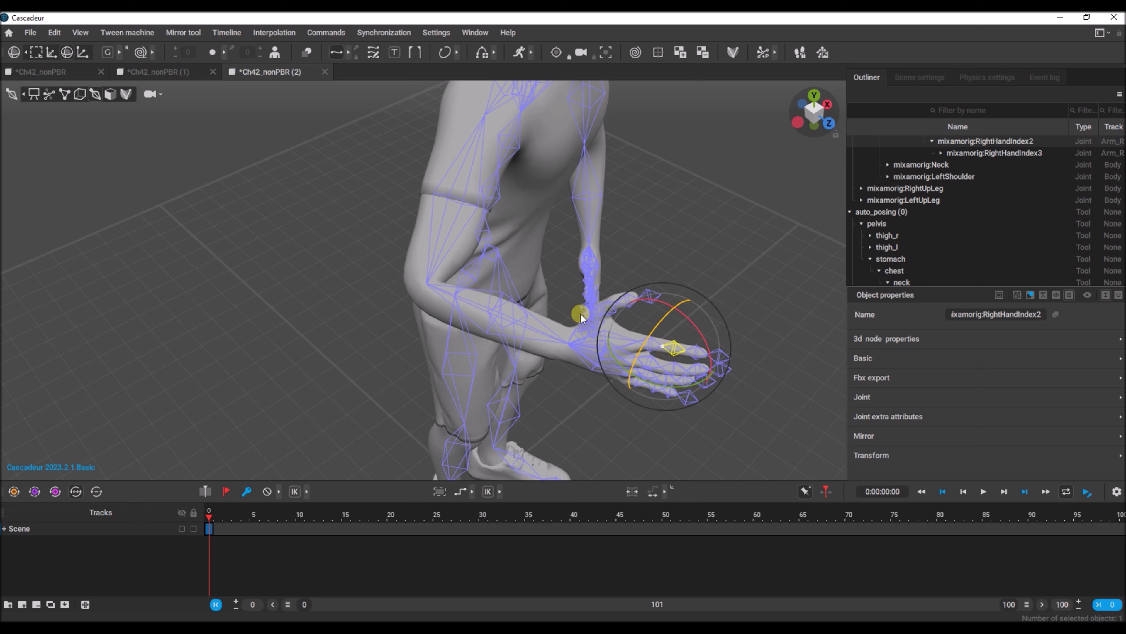
drag(630, 372, 668, 371)
click(695, 343)
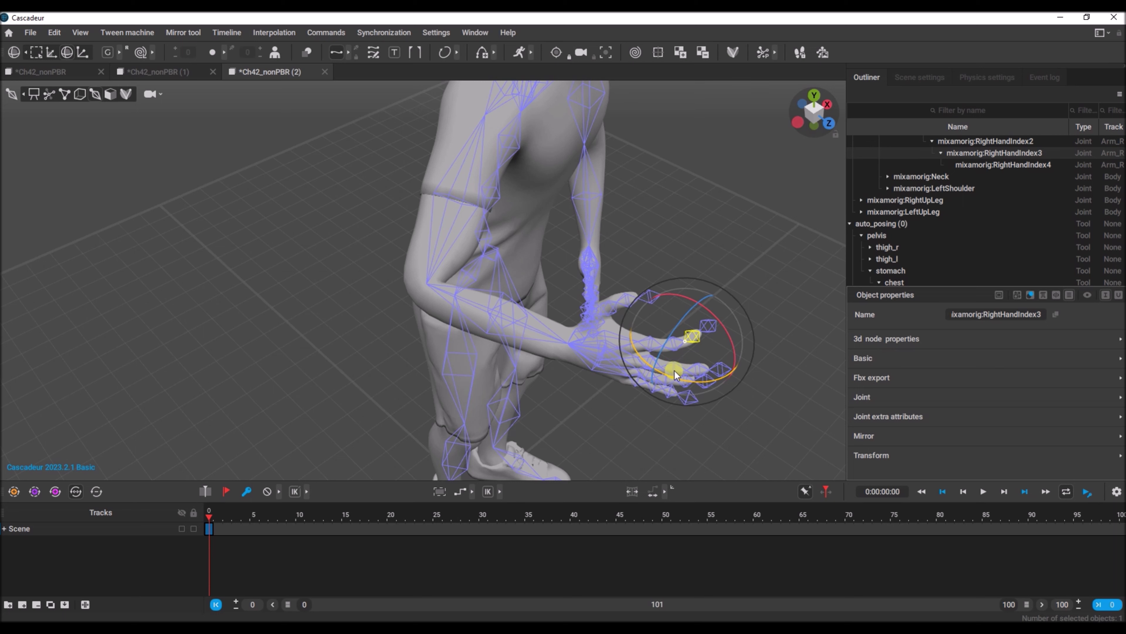
Curl the right middle, ring and pinky fingers inward at their second joints, and adjust the third joints of pinky and ring
click(674, 371)
drag(618, 382, 641, 396)
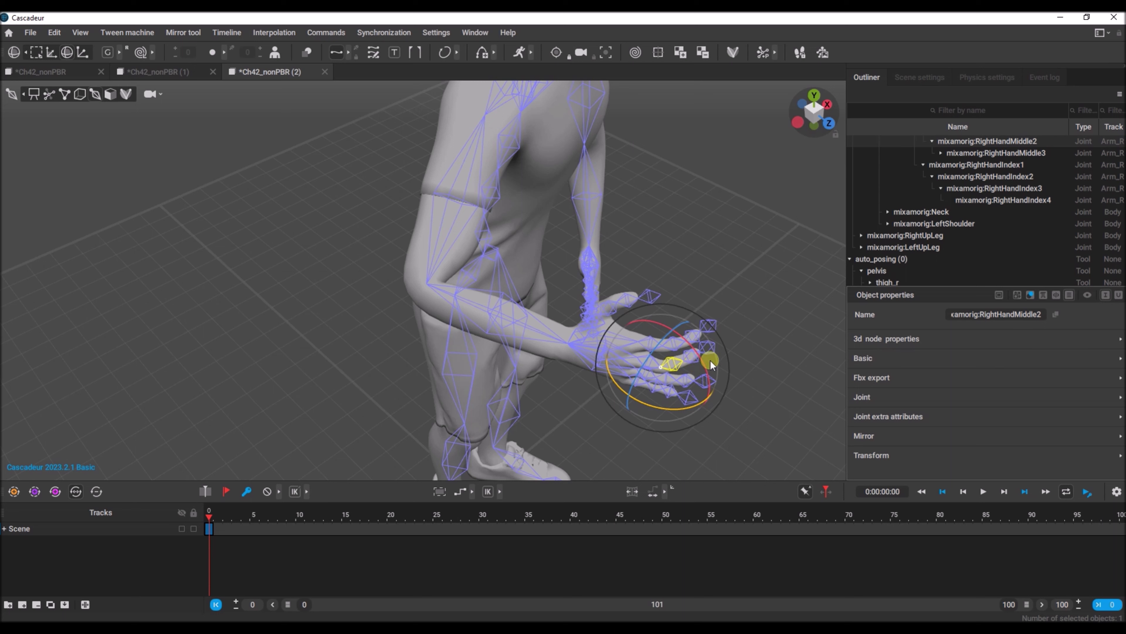
click(666, 383)
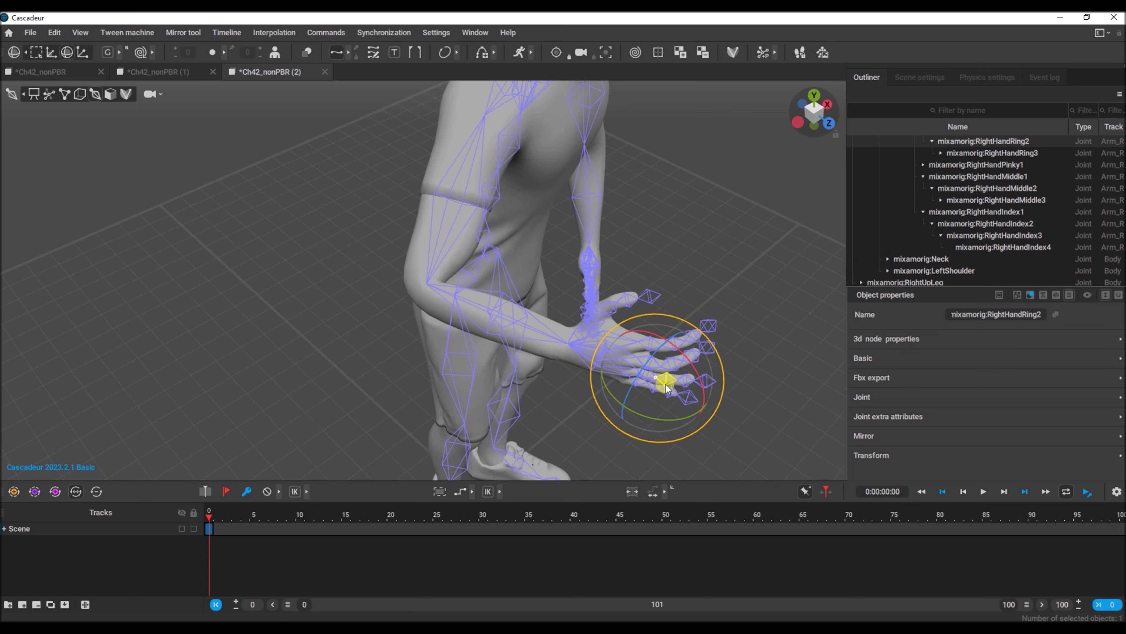
drag(611, 396, 595, 347)
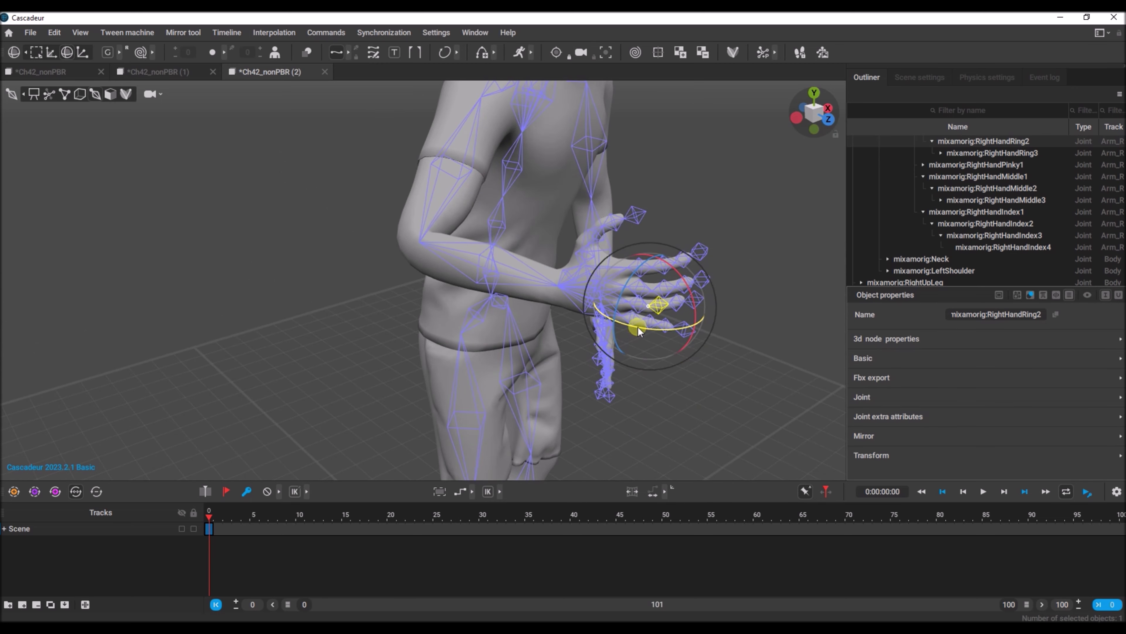
click(650, 325)
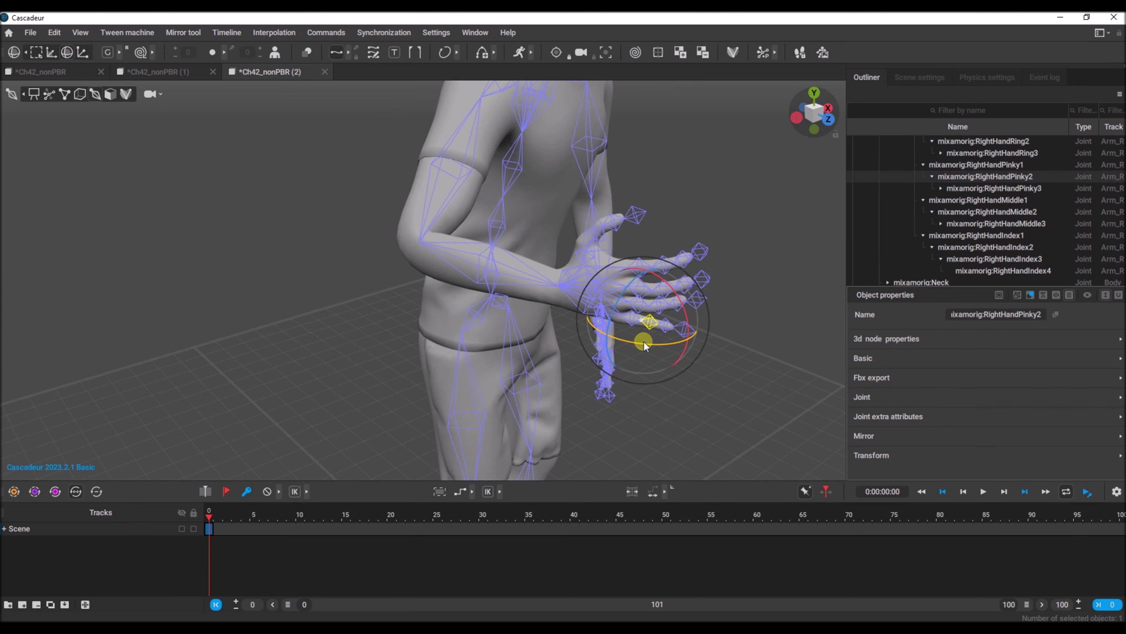
drag(645, 346, 673, 347)
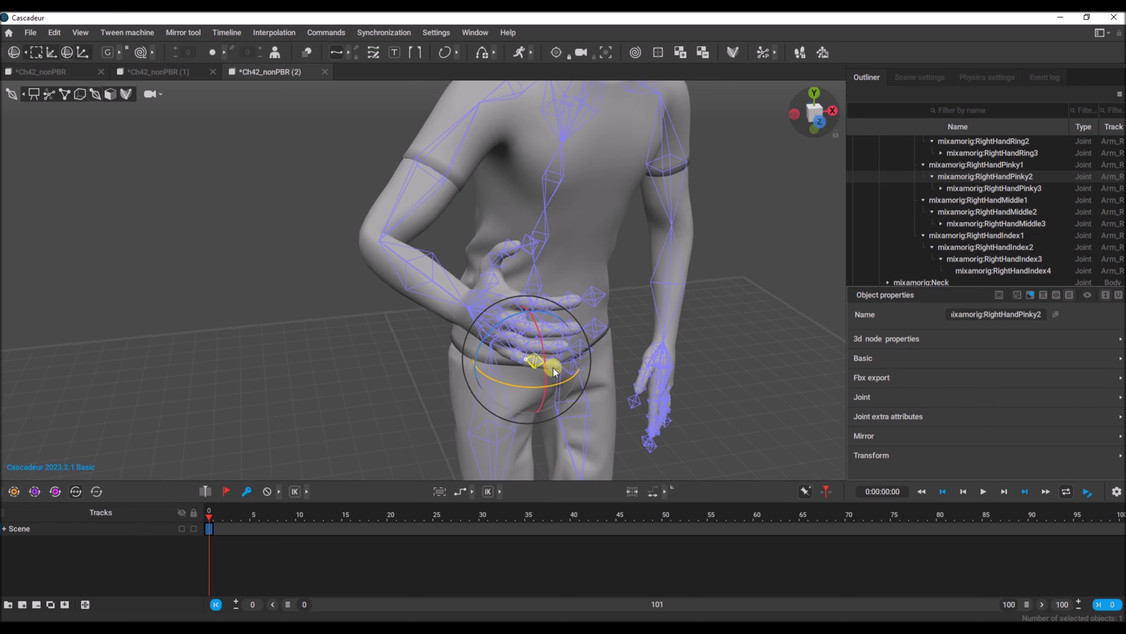
click(558, 373)
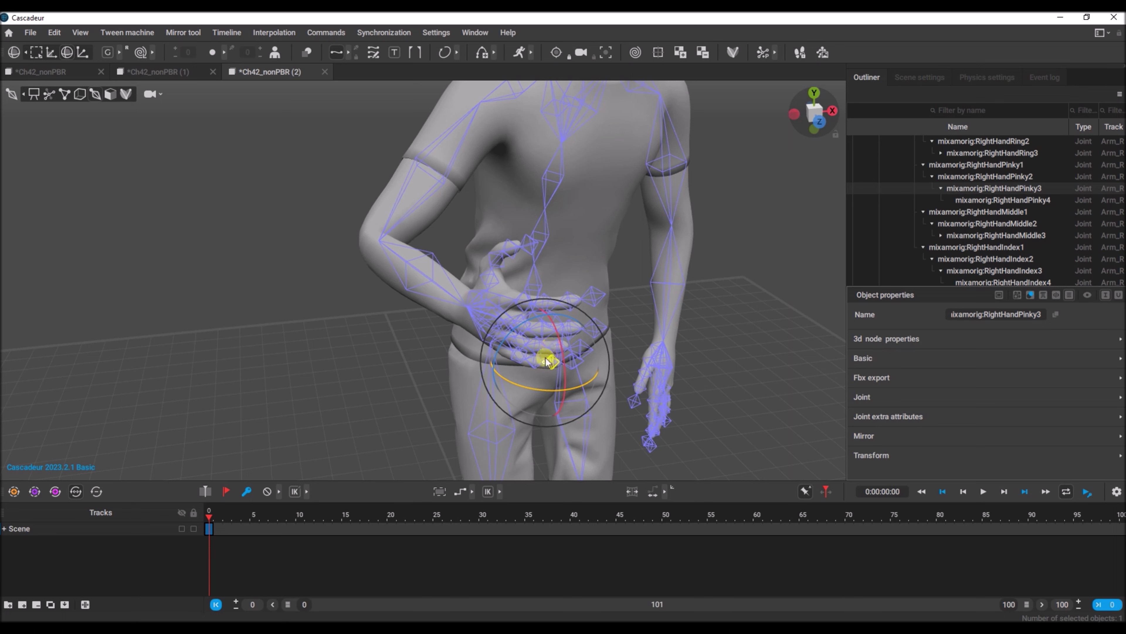
click(556, 349)
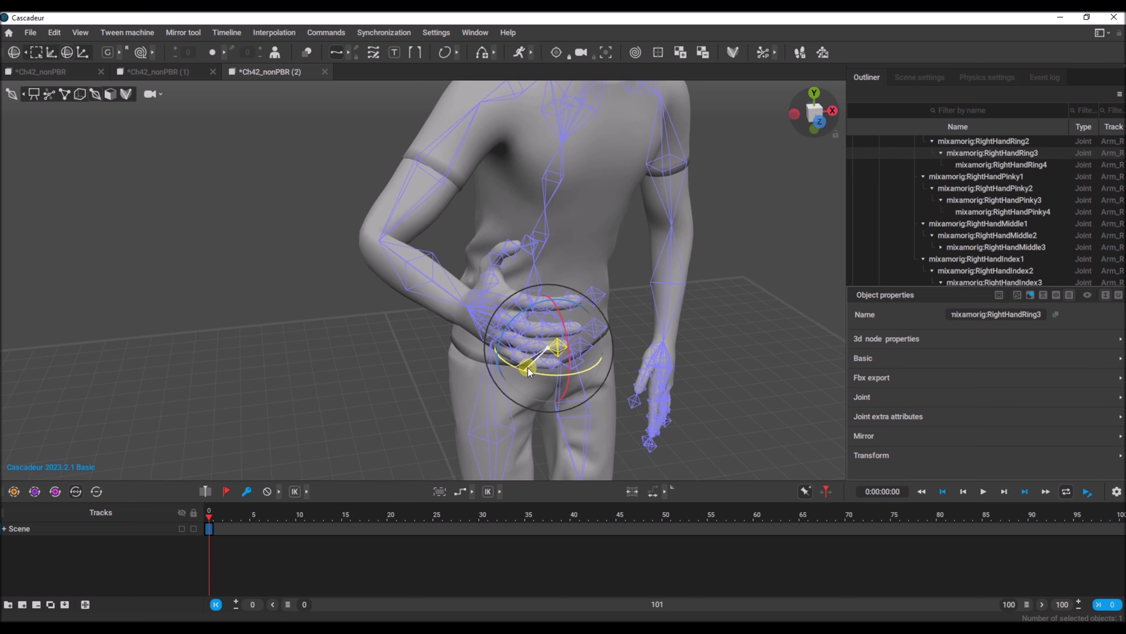
Bend the right thumb inward by rotating joints RightHandThumb3 and RightHandThumb2
right_drag(460, 312, 422, 339)
click(559, 375)
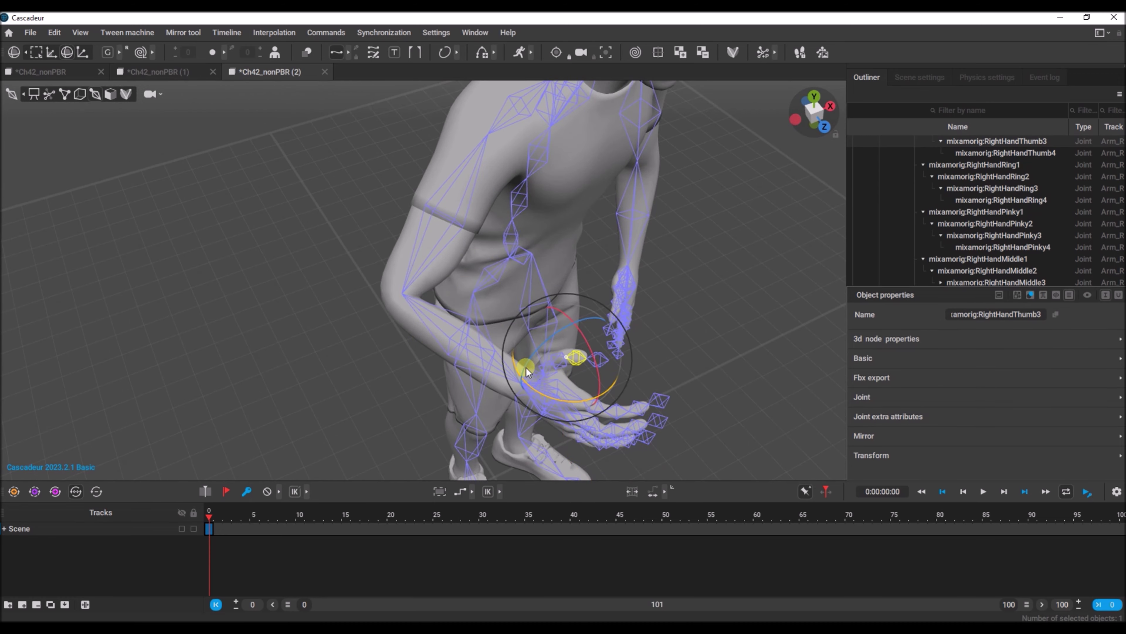
drag(519, 373, 532, 387)
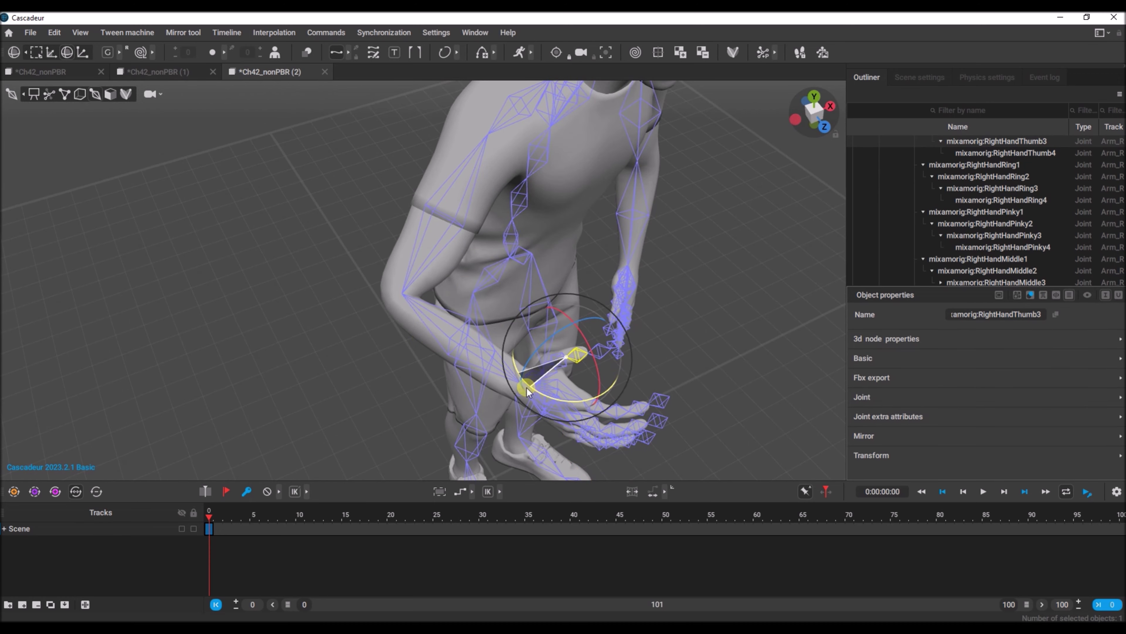
click(562, 373)
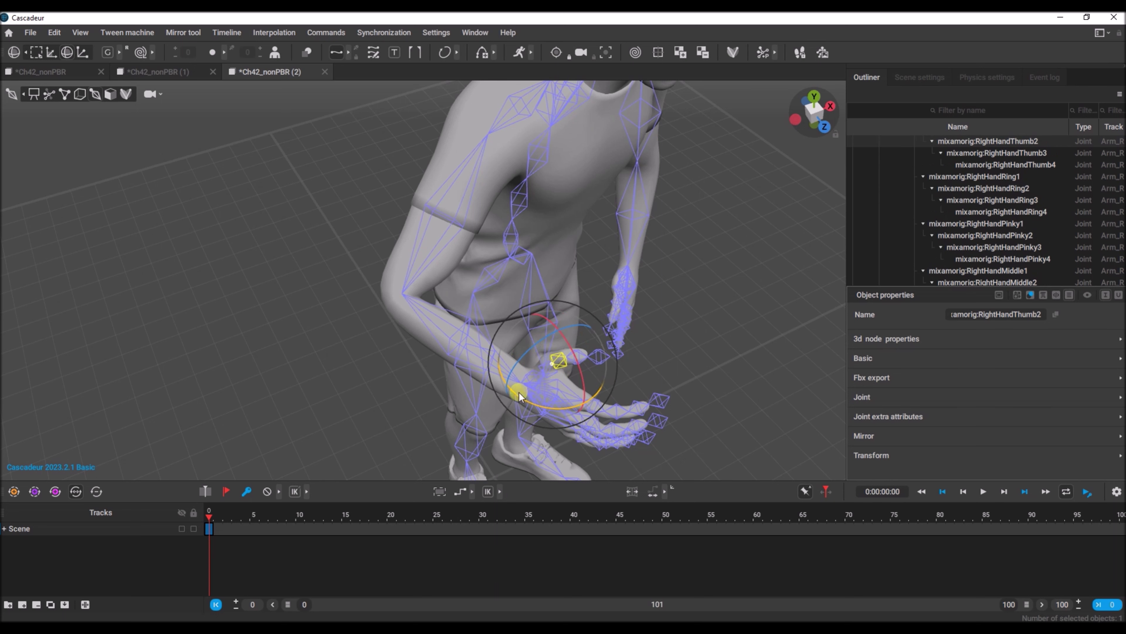
drag(519, 393, 561, 346)
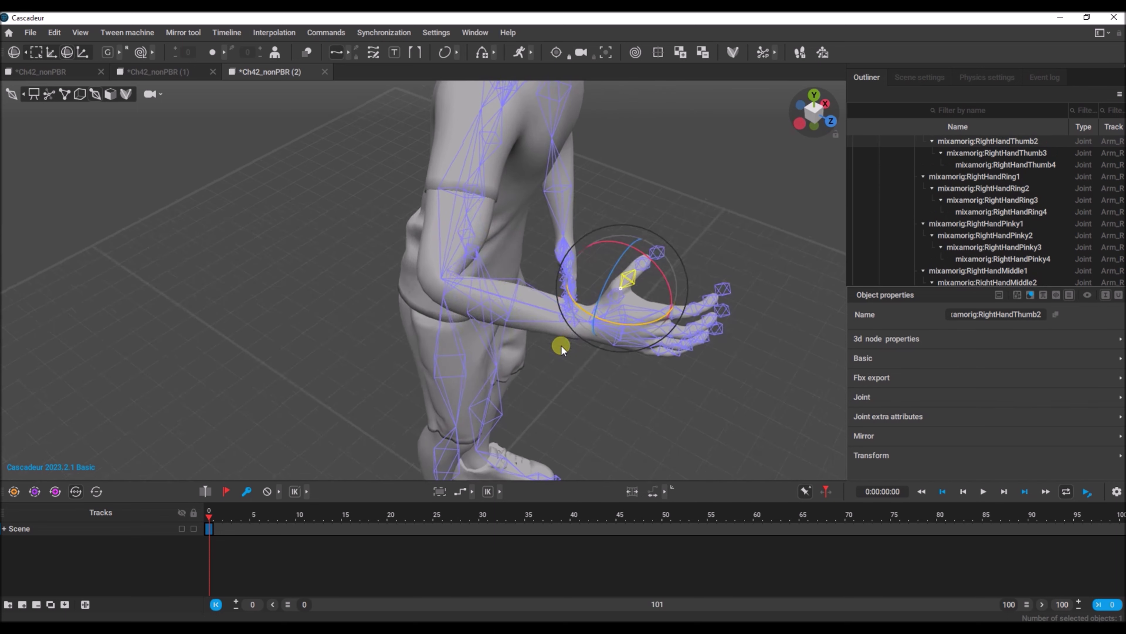
Rotate the right thumb's base joint RightHandThumb1 toward the fingers and readjust RightHandThumb2 to shape the can grip
click(611, 298)
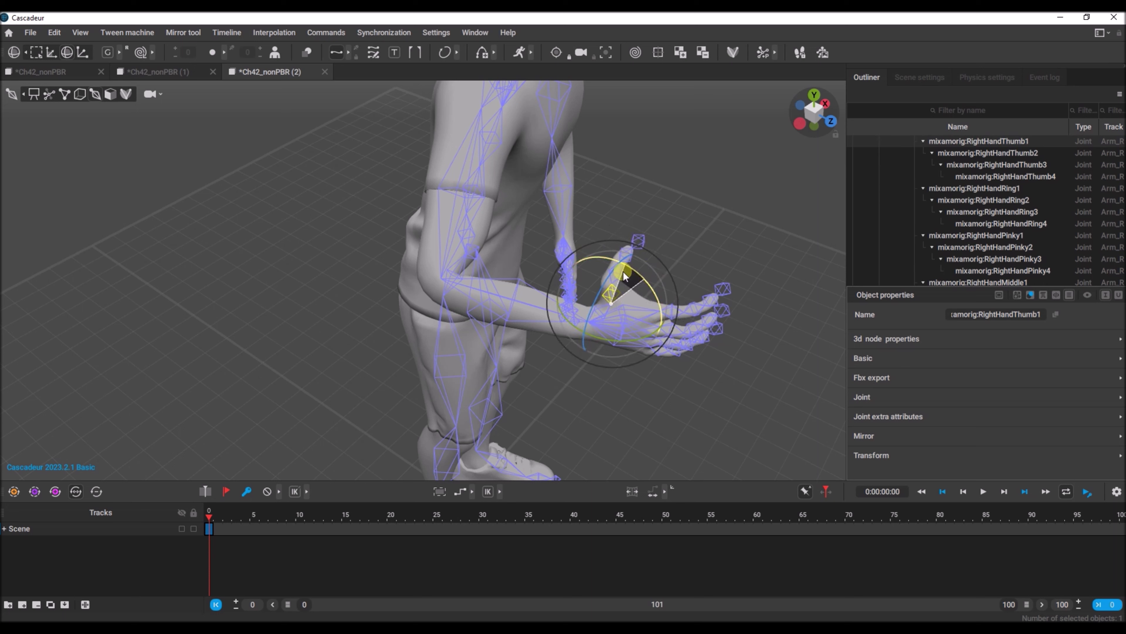
drag(633, 282, 572, 322)
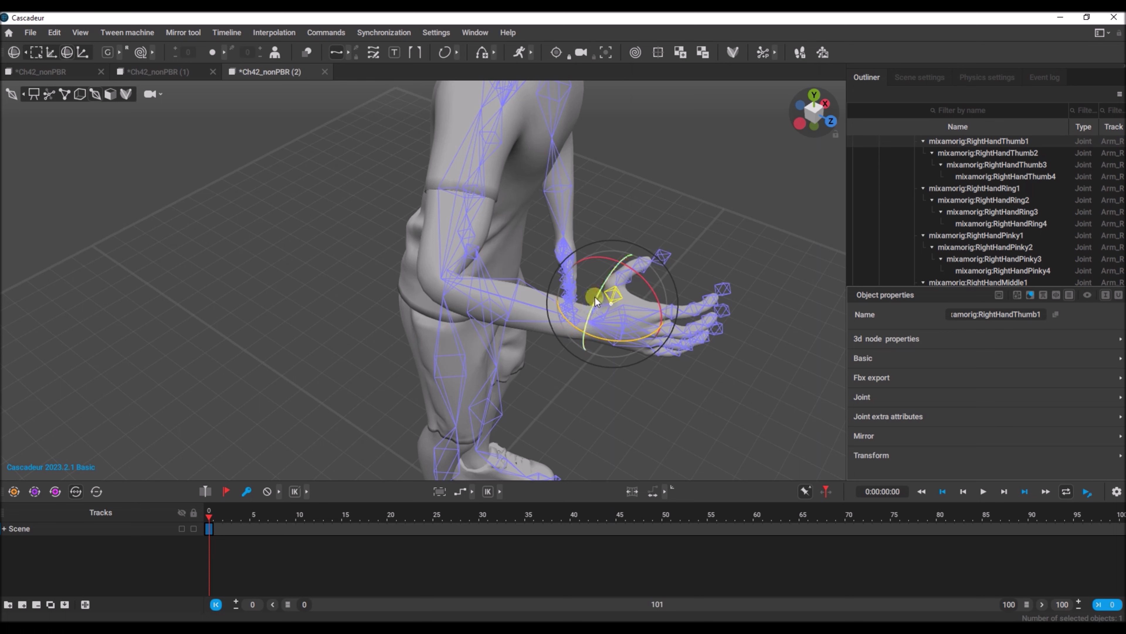
right_drag(532, 283, 467, 299)
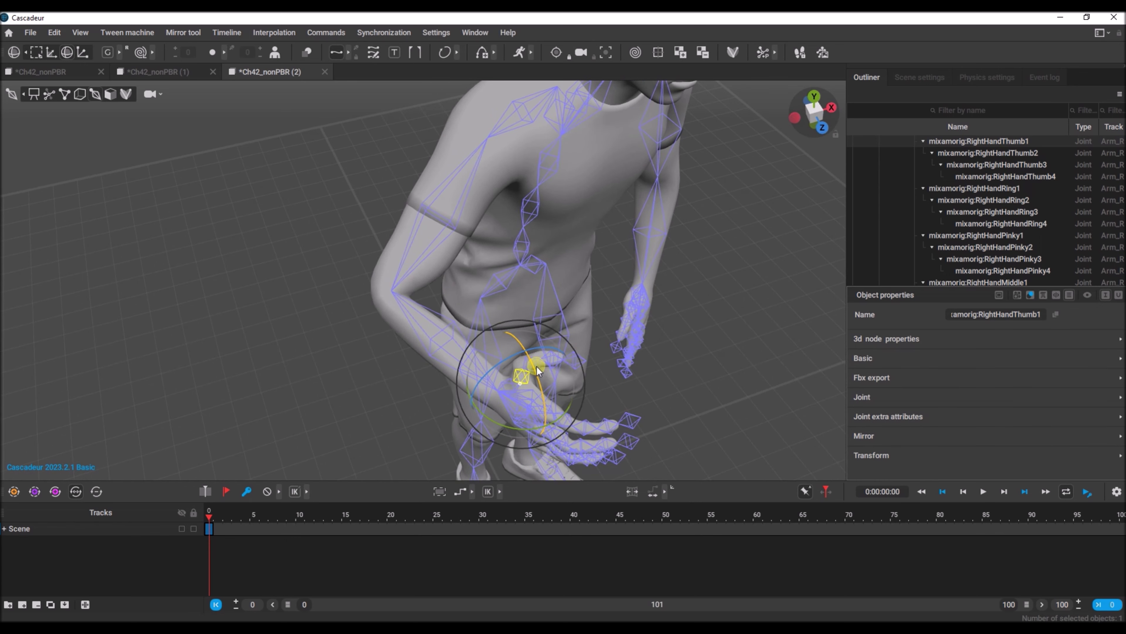
click(531, 374)
drag(481, 393, 497, 403)
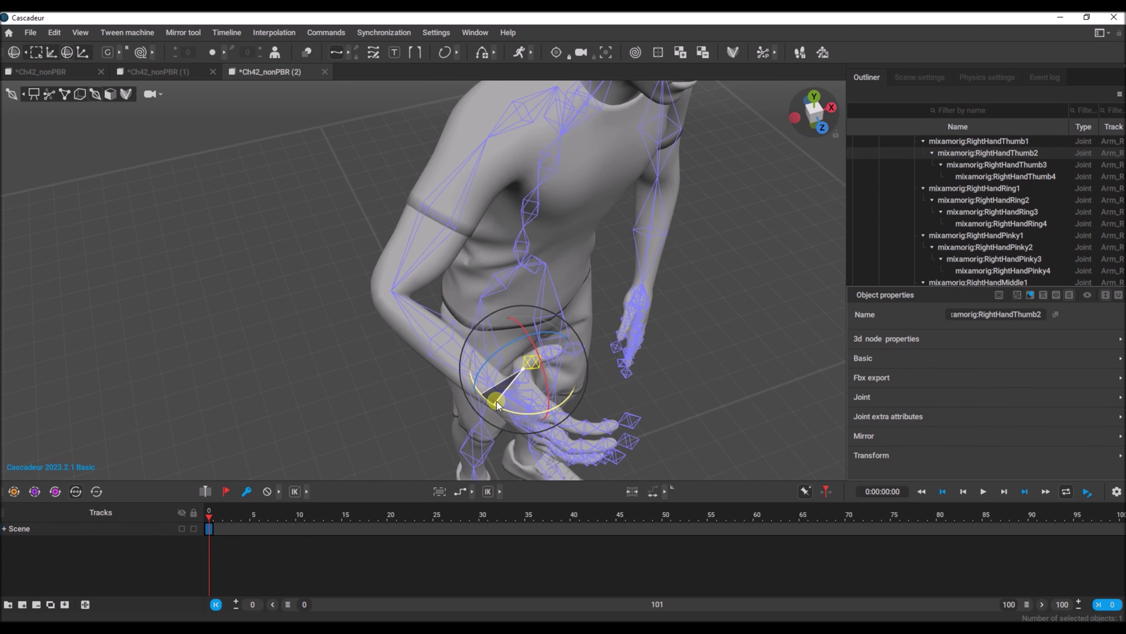
Rotate the right thumb's third joint, RightHandThumb3, slightly to refine the can-holding pose
right_drag(497, 404, 336, 321)
click(417, 317)
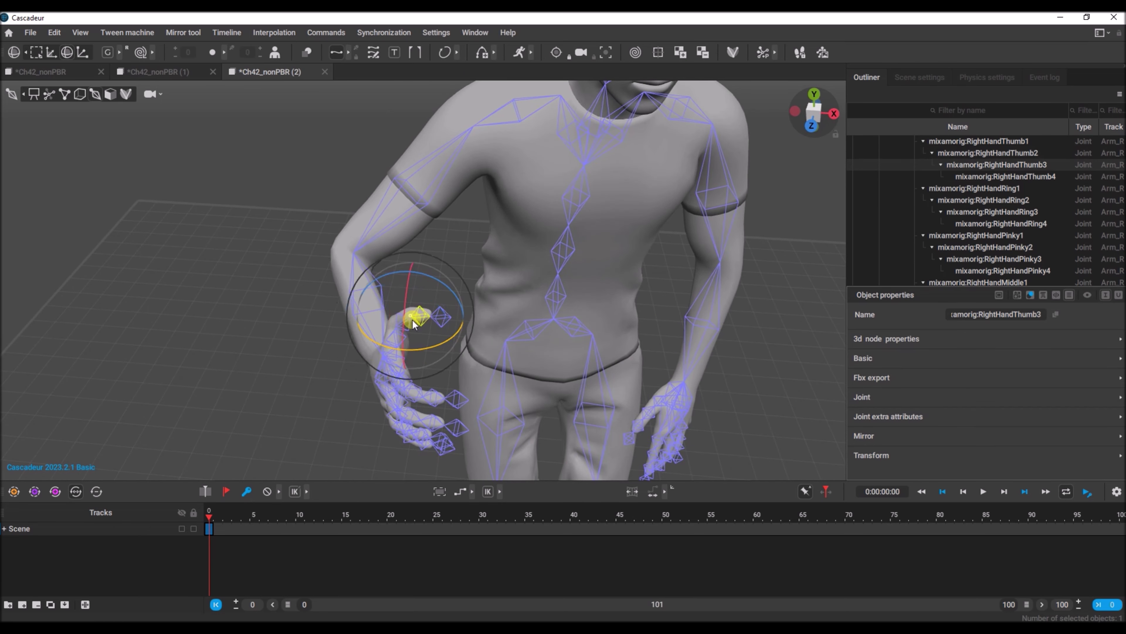
mouse_move(384, 344)
mouse_down()
mouse_move(400, 351)
mouse_move(390, 346)
mouse_up()
right_drag(300, 323, 471, 250)
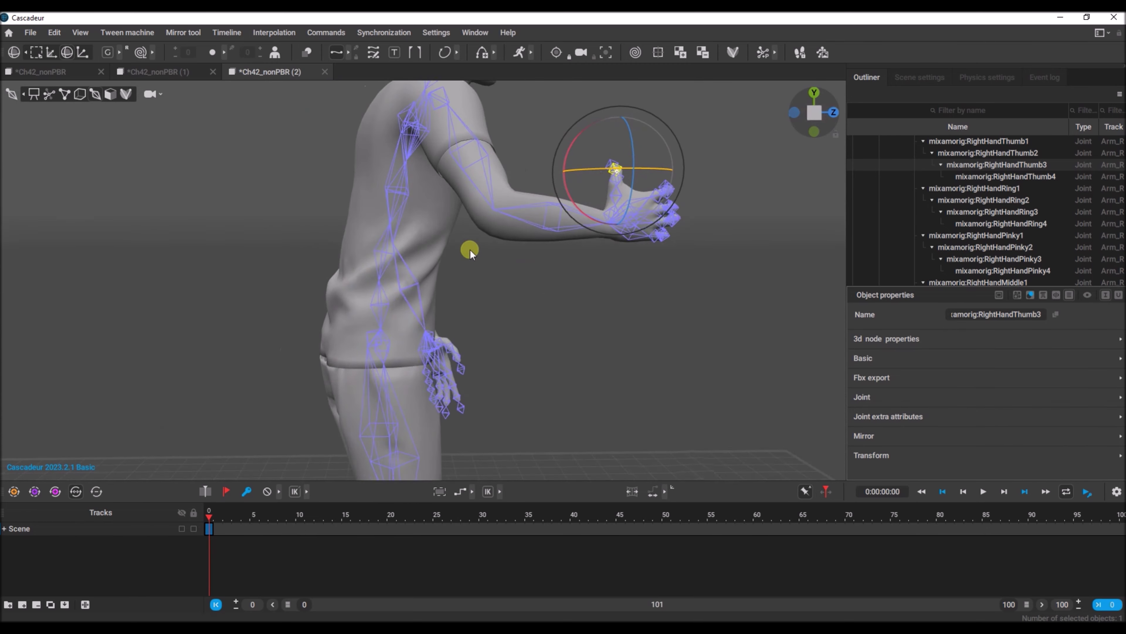
Export the animation as FBX without meshes to the Spray project's Assets folder, using the existing file name spraying.fbx
click(28, 34)
click(22, 160)
click(27, 36)
mouse_move(51, 160)
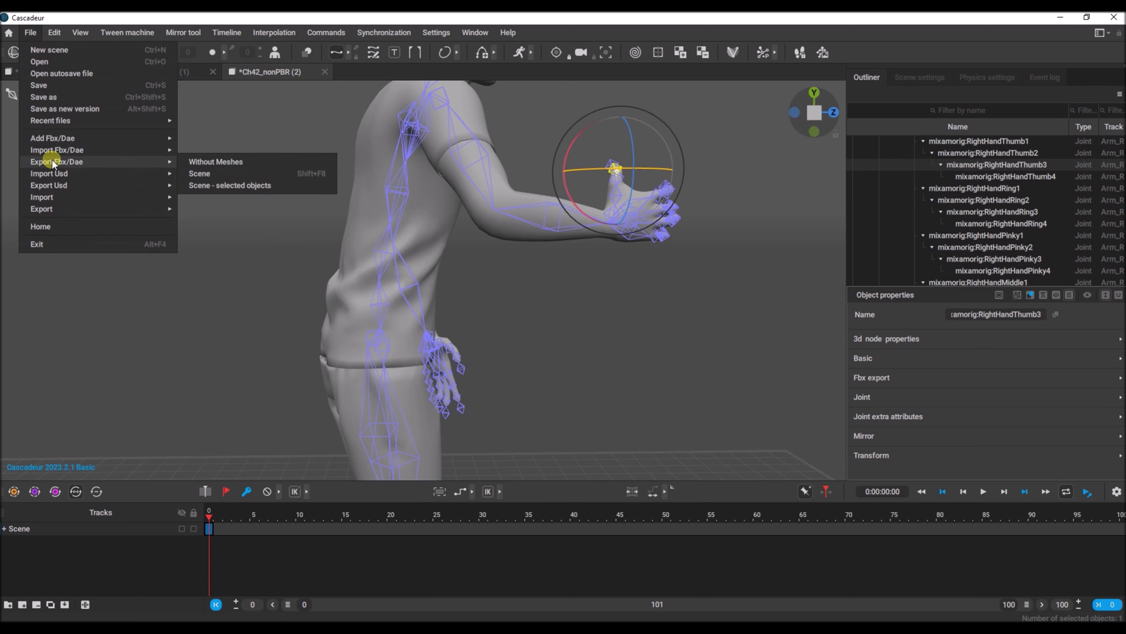
click(203, 162)
click(630, 385)
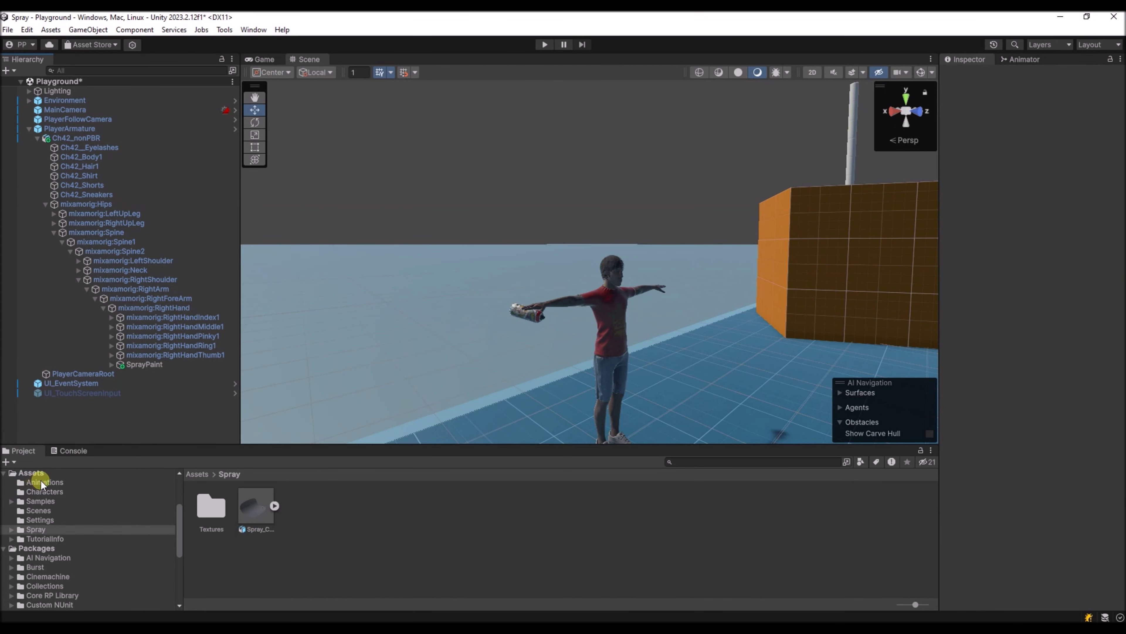
Switch to Unity and set the rig animation type of the spraying model in Assets > Animations to Humanoid
click(40, 482)
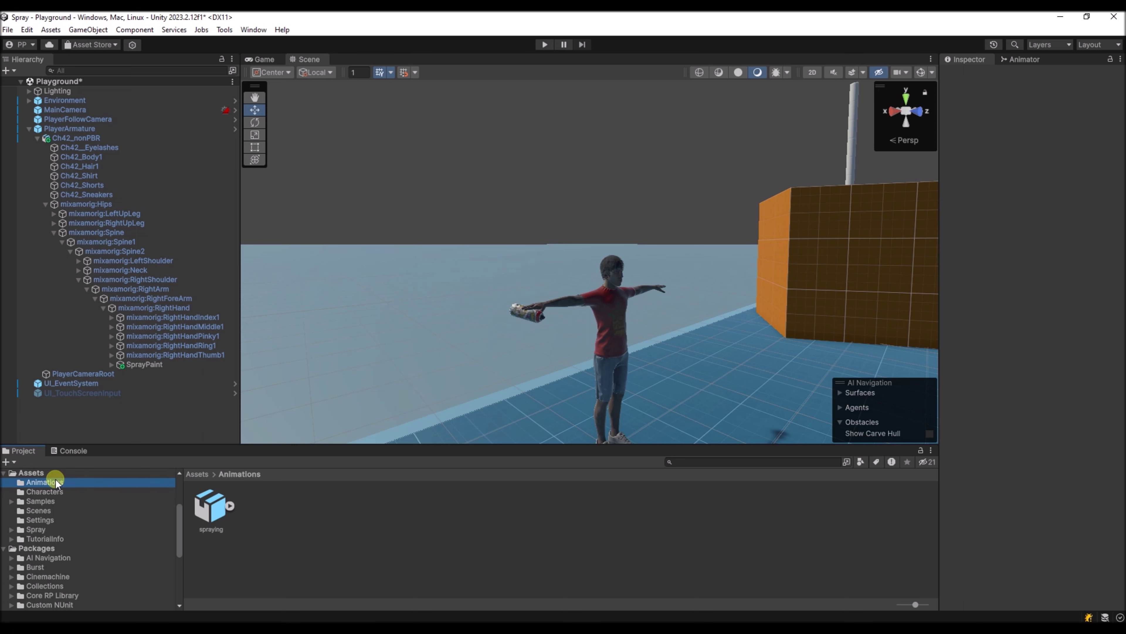
click(211, 515)
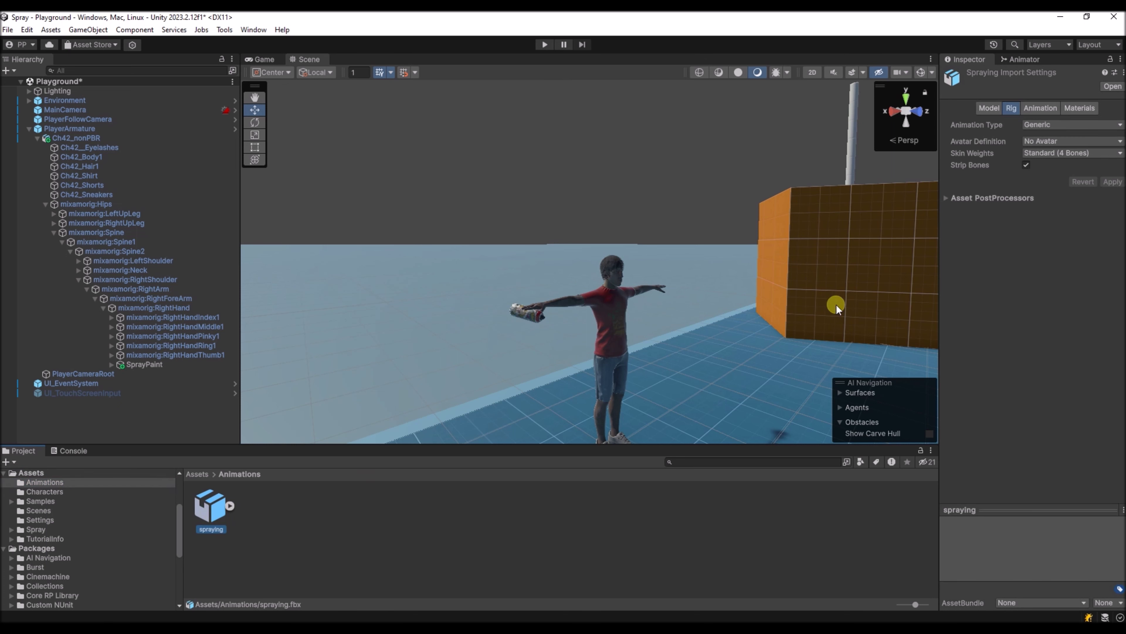
drag(939, 173, 749, 188)
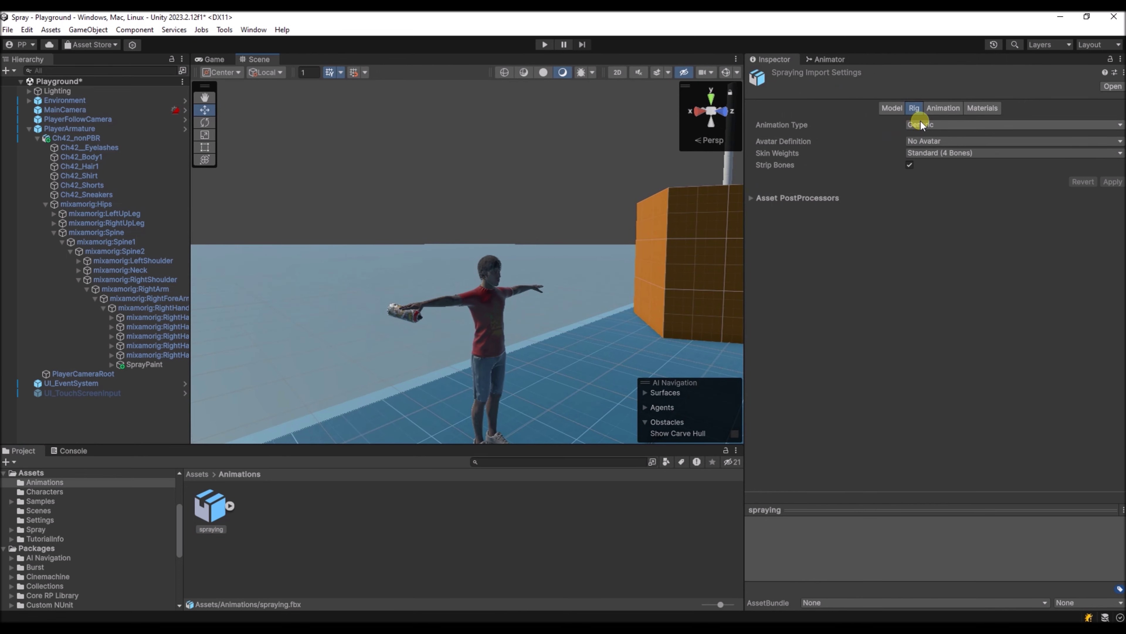
click(929, 126)
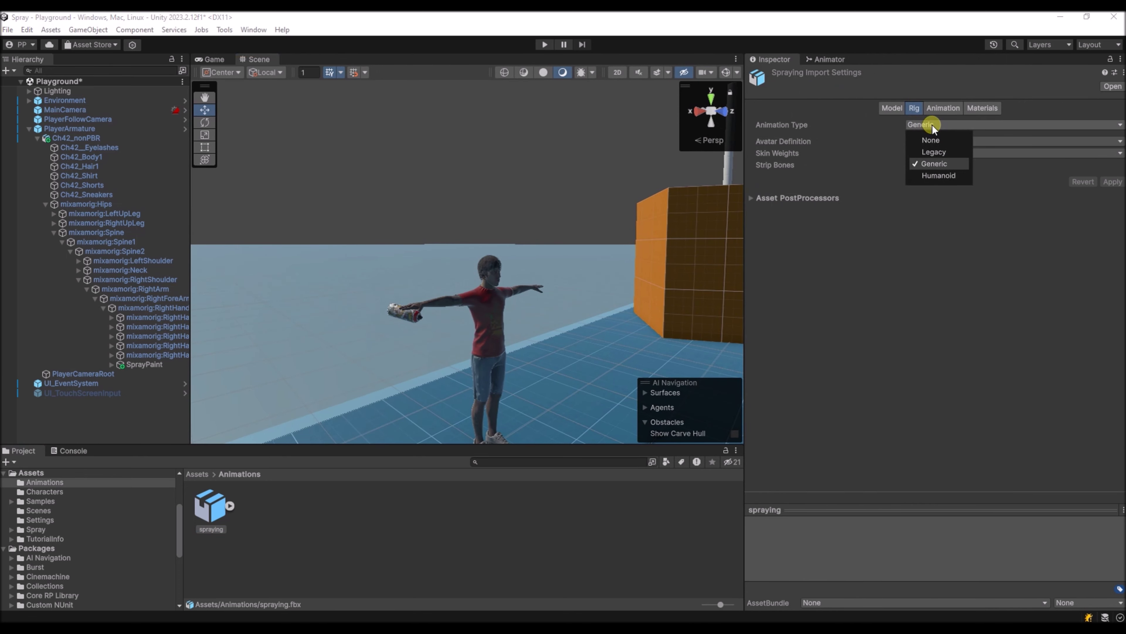
click(929, 178)
Set the spraying rig's avatar definition to Copy From Other Avatar with Ch42_nonPBRAvatar as source, and apply the import settings
click(960, 142)
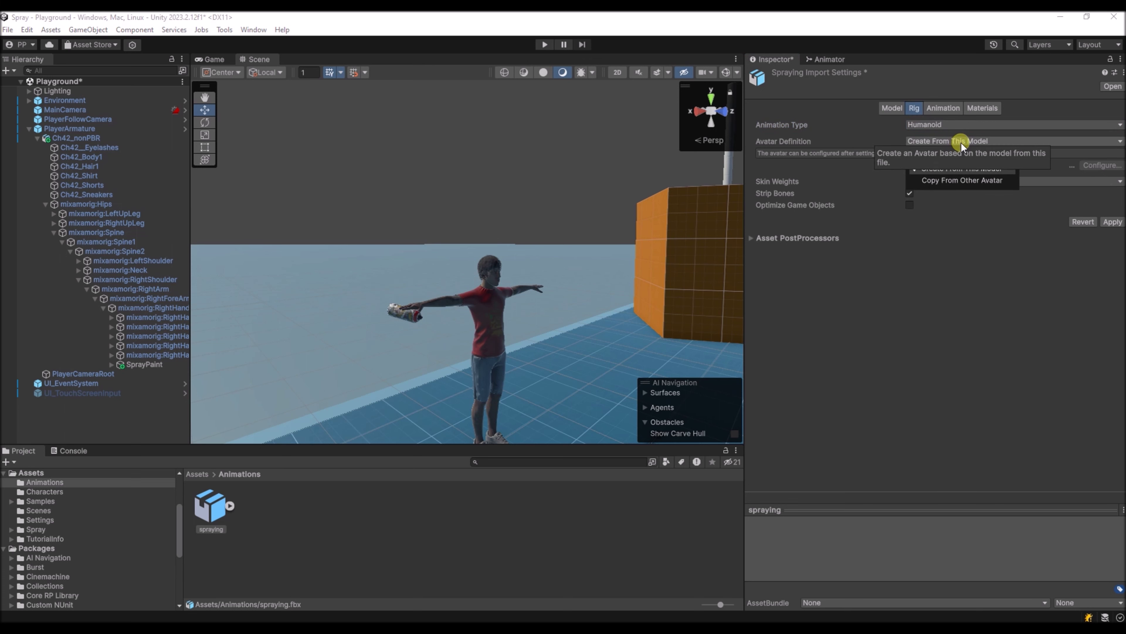
click(969, 181)
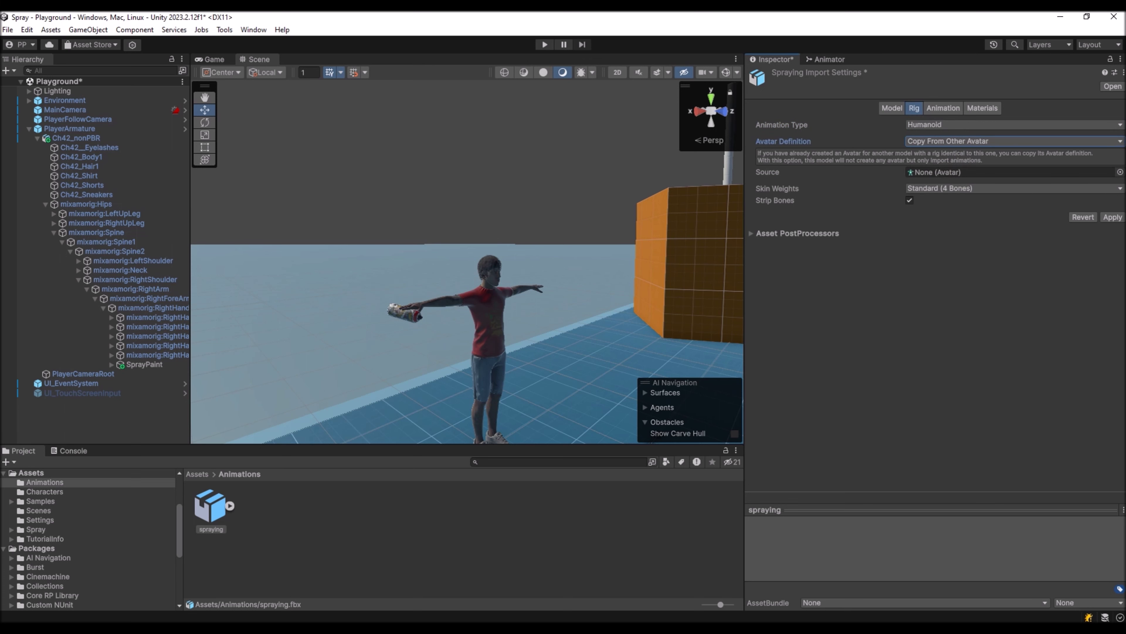
click(1120, 172)
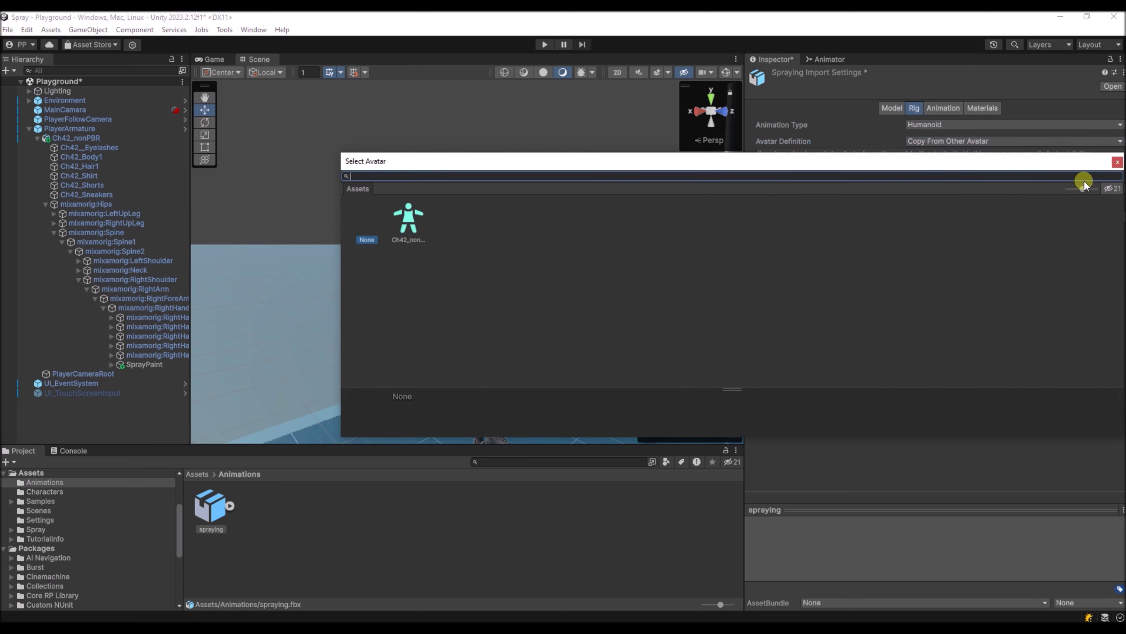
double_click(410, 216)
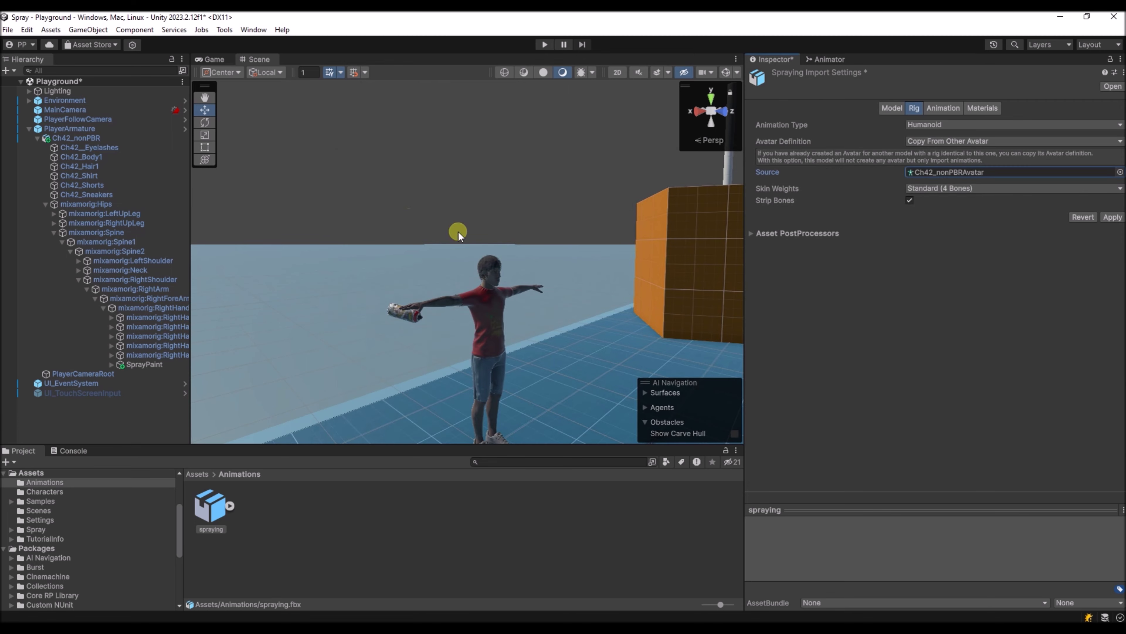
click(1104, 217)
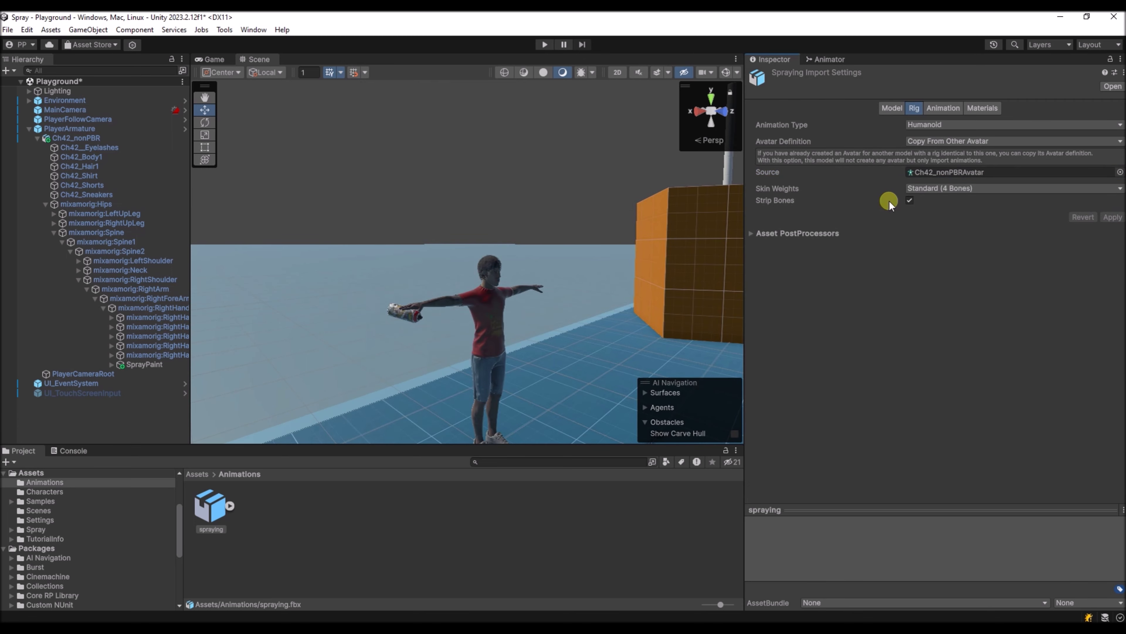
Preview the spraying clip's playback in its animation import settings, enlarging the preview area
click(953, 112)
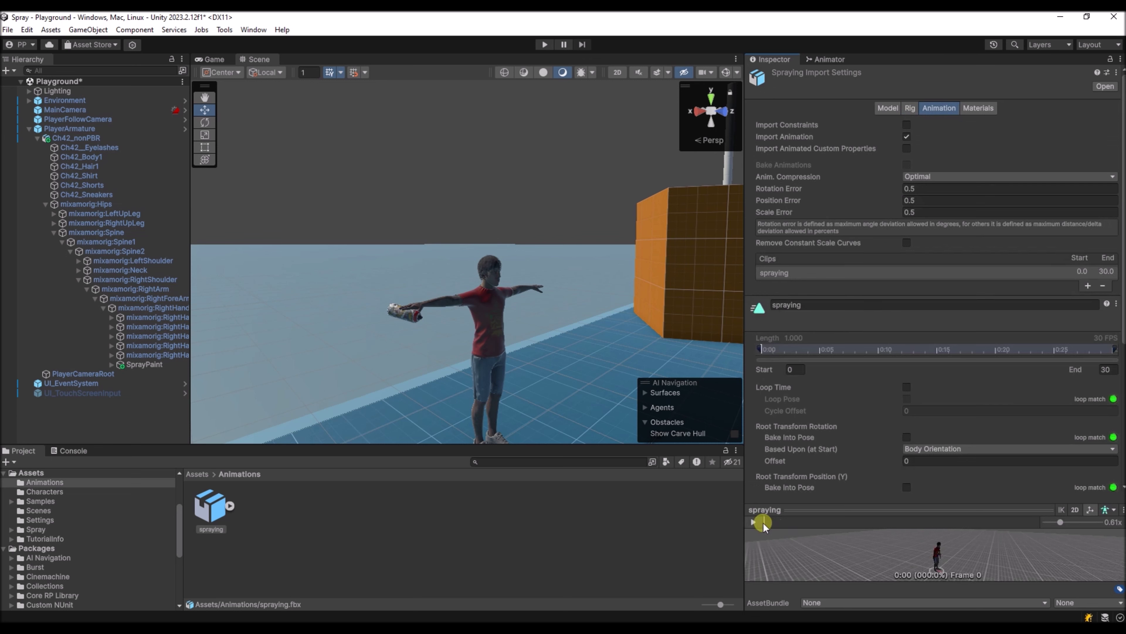
click(750, 521)
click(753, 523)
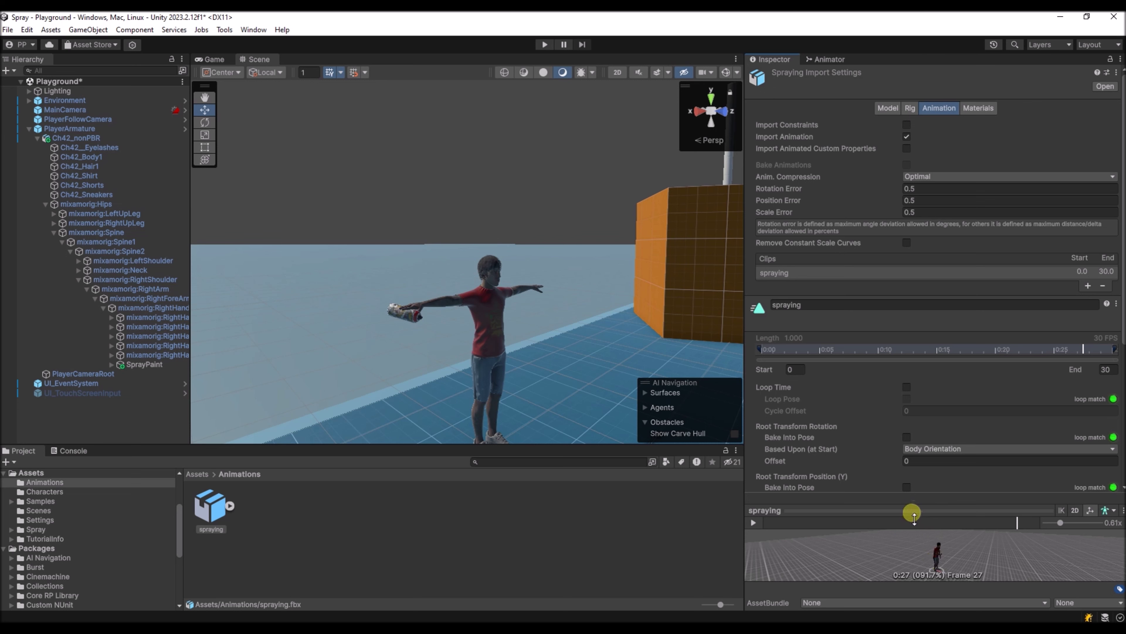
drag(916, 518, 915, 497)
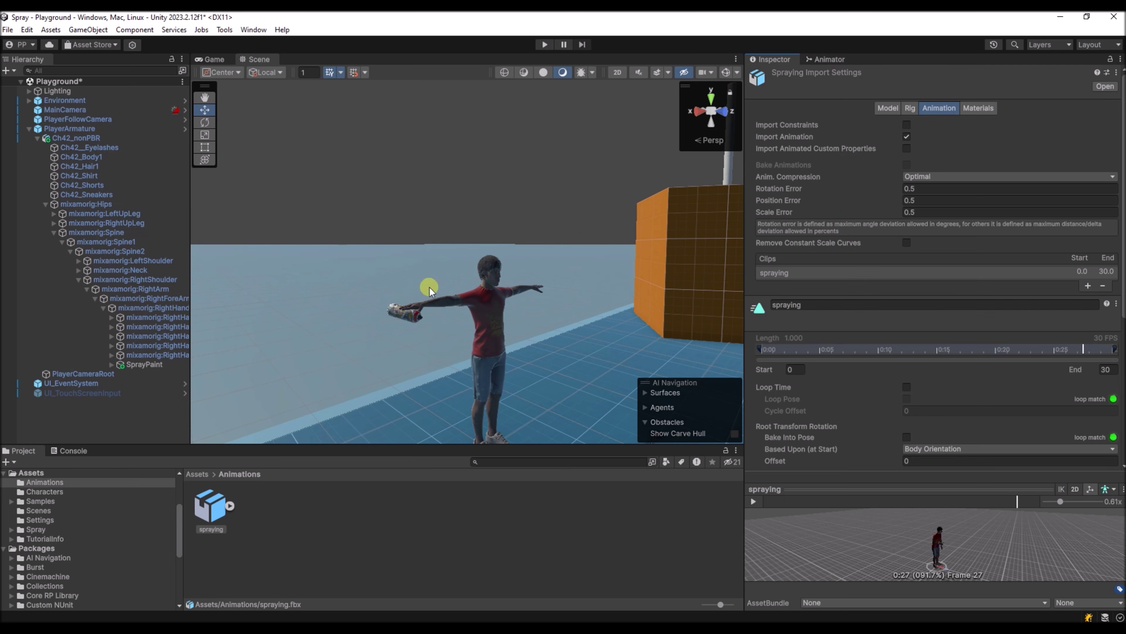
drag(746, 212, 771, 215)
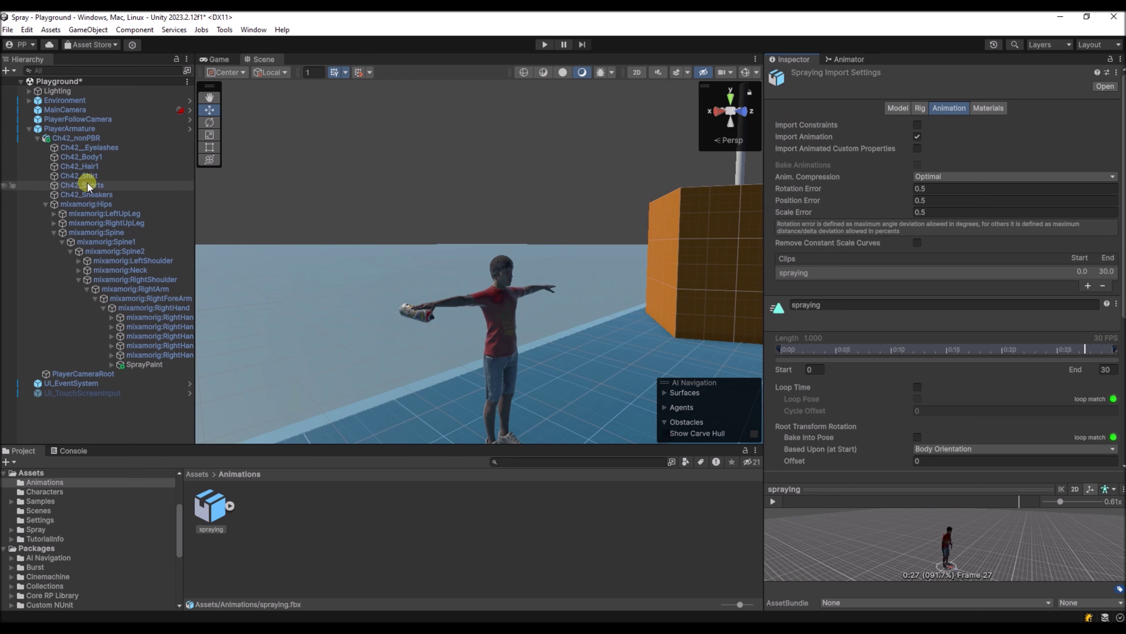
Open PlayerArmature's StarterAssetsThirdPerson animator controller and add a new layer named Spray
click(70, 128)
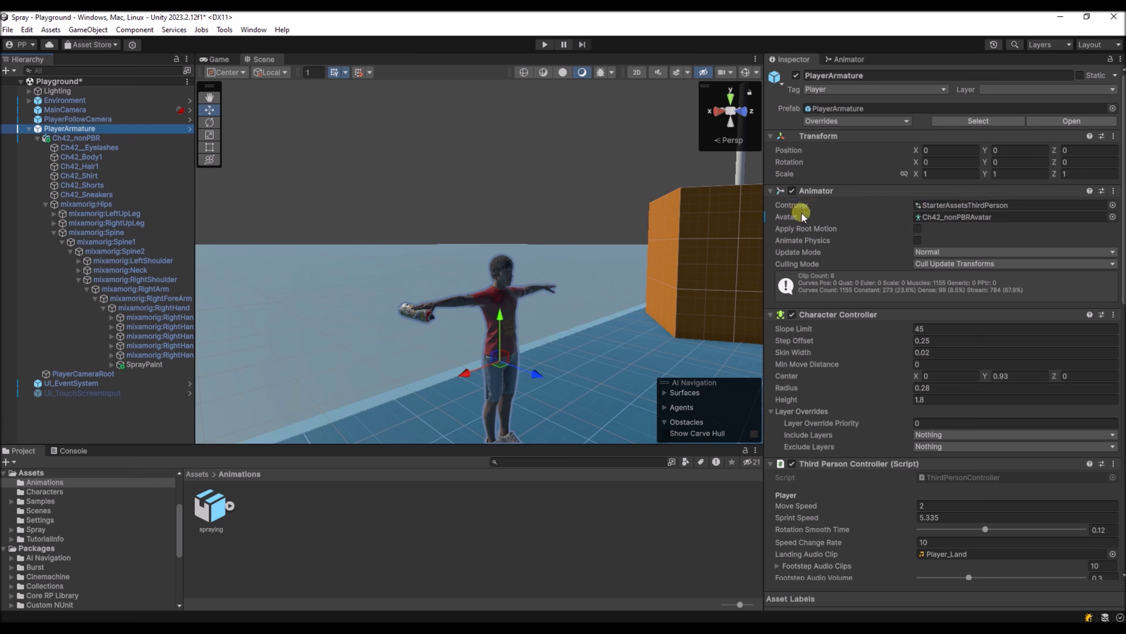
click(955, 205)
double_click(958, 205)
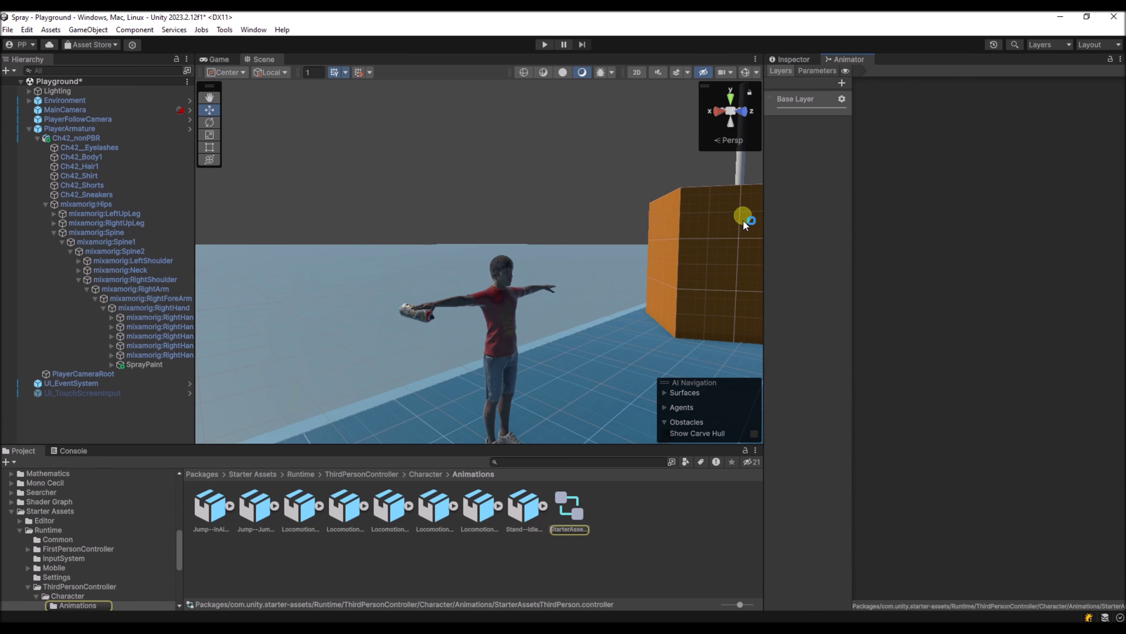
click(842, 82)
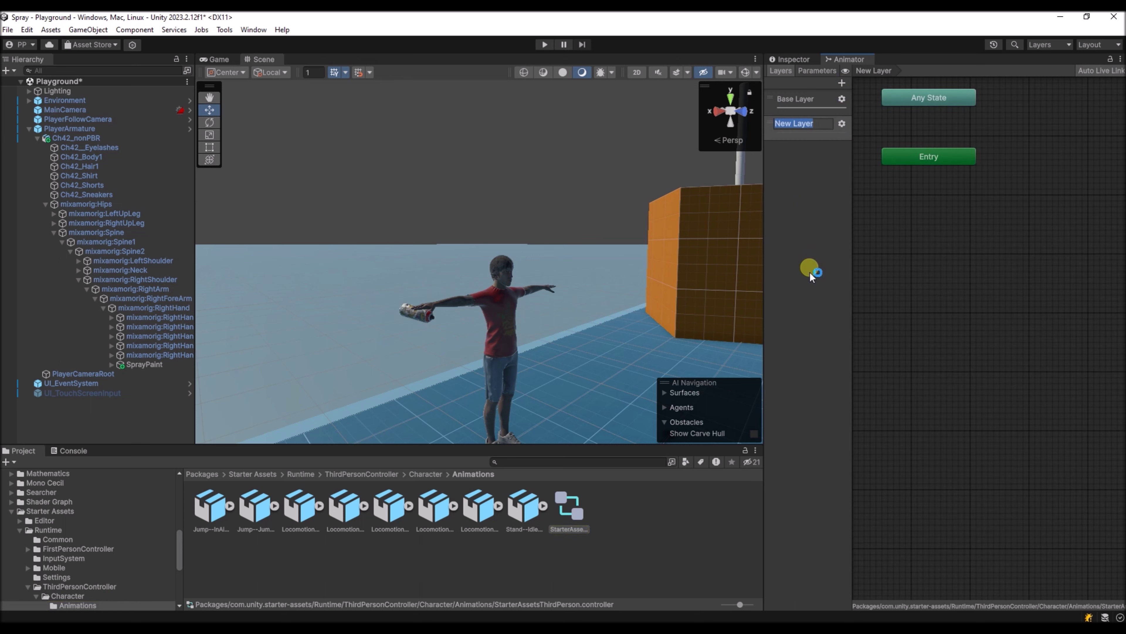
text(Spray)
key(Return)
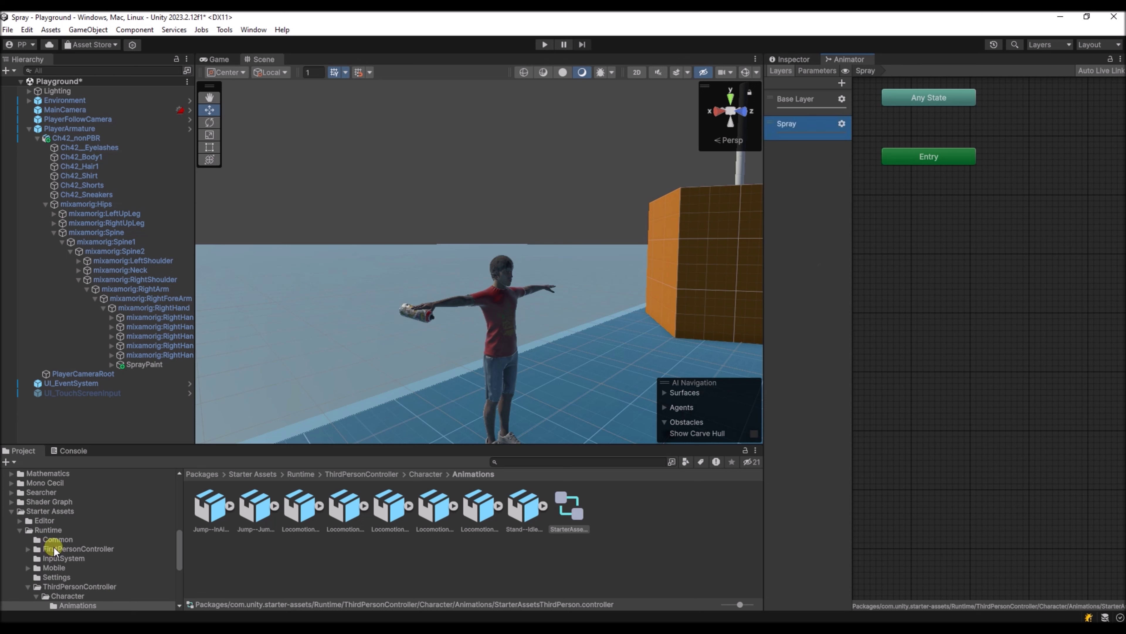
Add the spraying animation from Assets > Animations as the default state of the Spray layer
scroll(64, 513, up, 10)
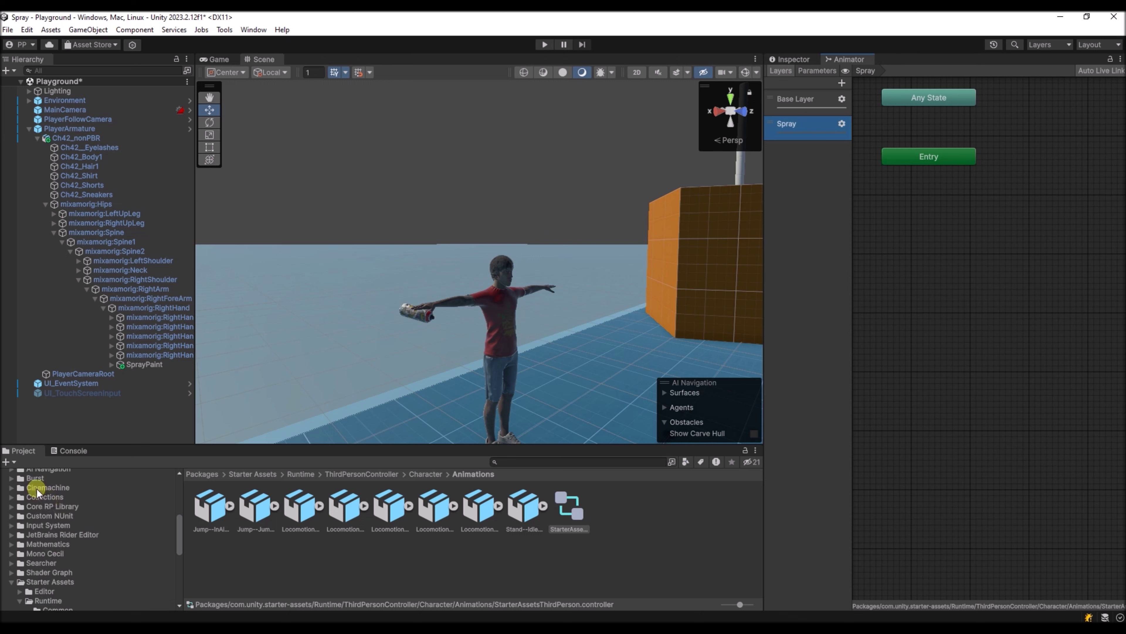
click(41, 499)
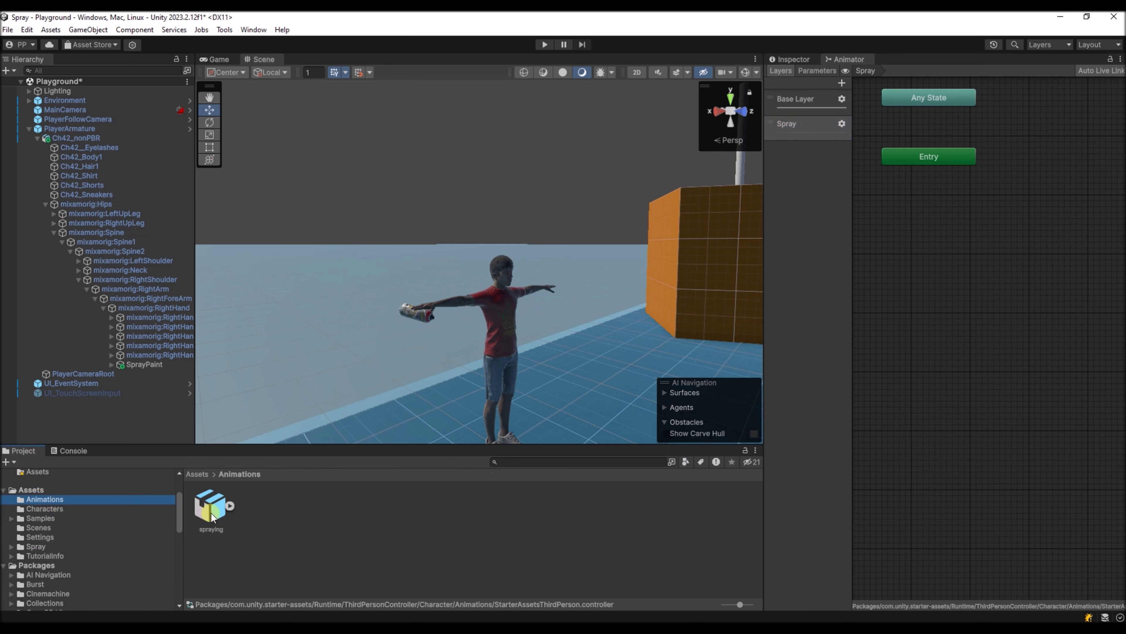
mouse_move(211, 516)
mouse_down()
mouse_move(611, 373)
mouse_move(930, 214)
mouse_move(939, 229)
mouse_move(905, 220)
mouse_up()
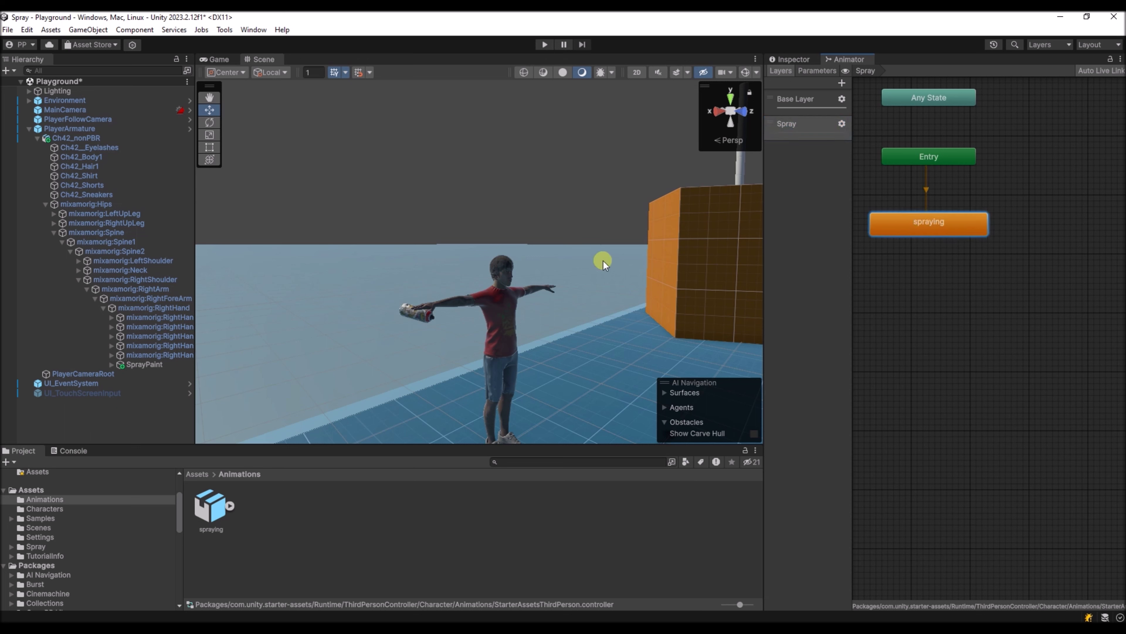
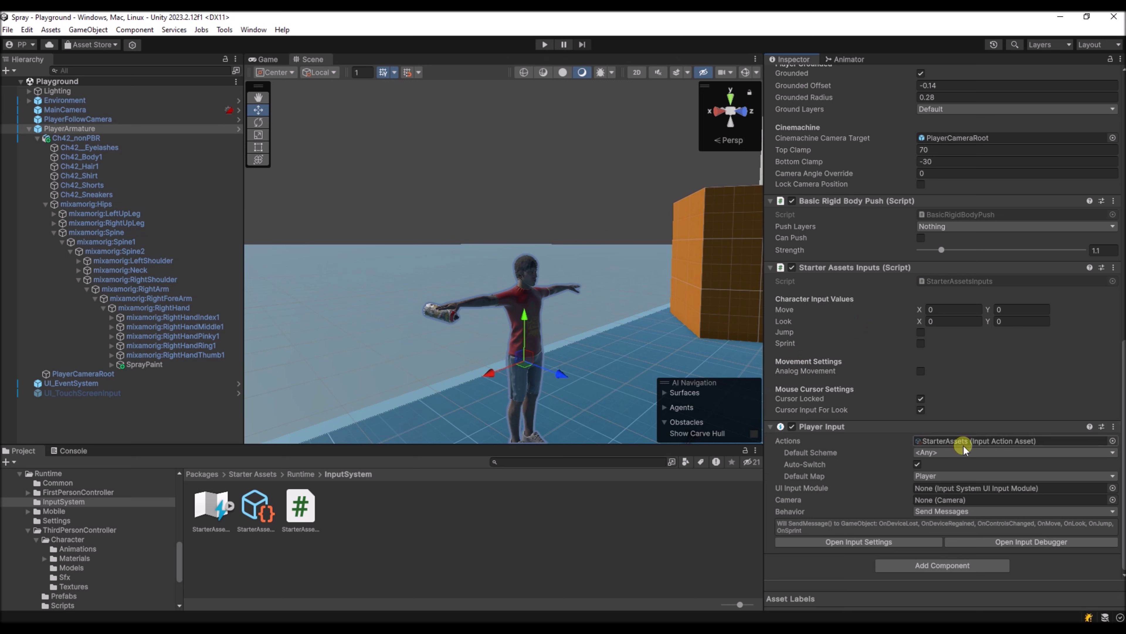
Open the StarterAssets input actions from PlayerArmature's Player Input component and add an action named Spray
double_click(948, 440)
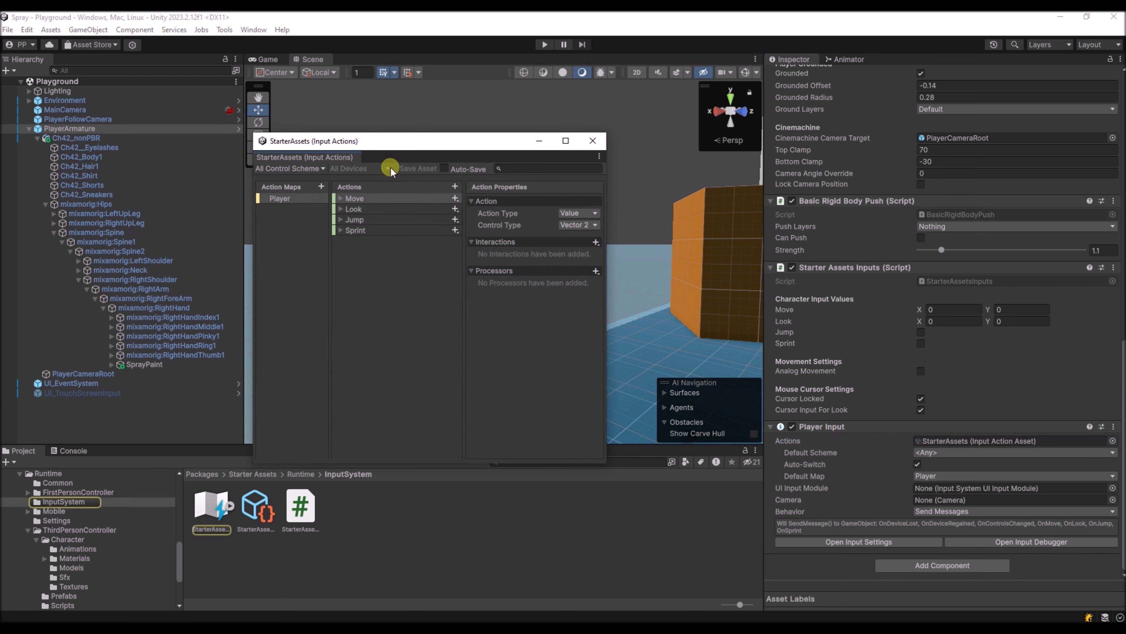
click(455, 186)
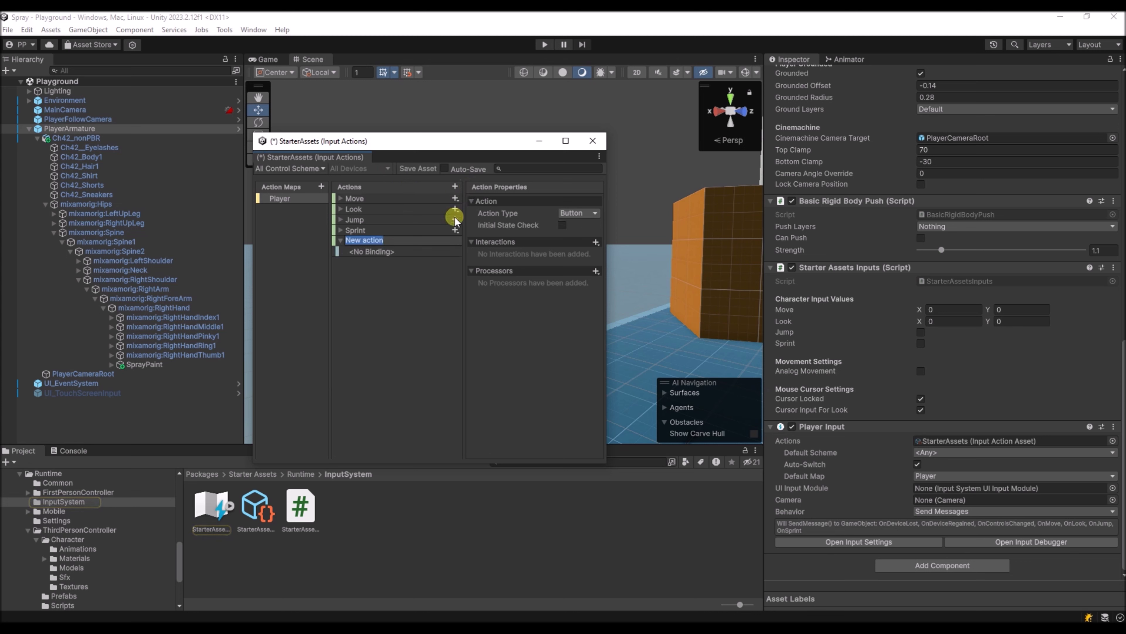
text(Spray)
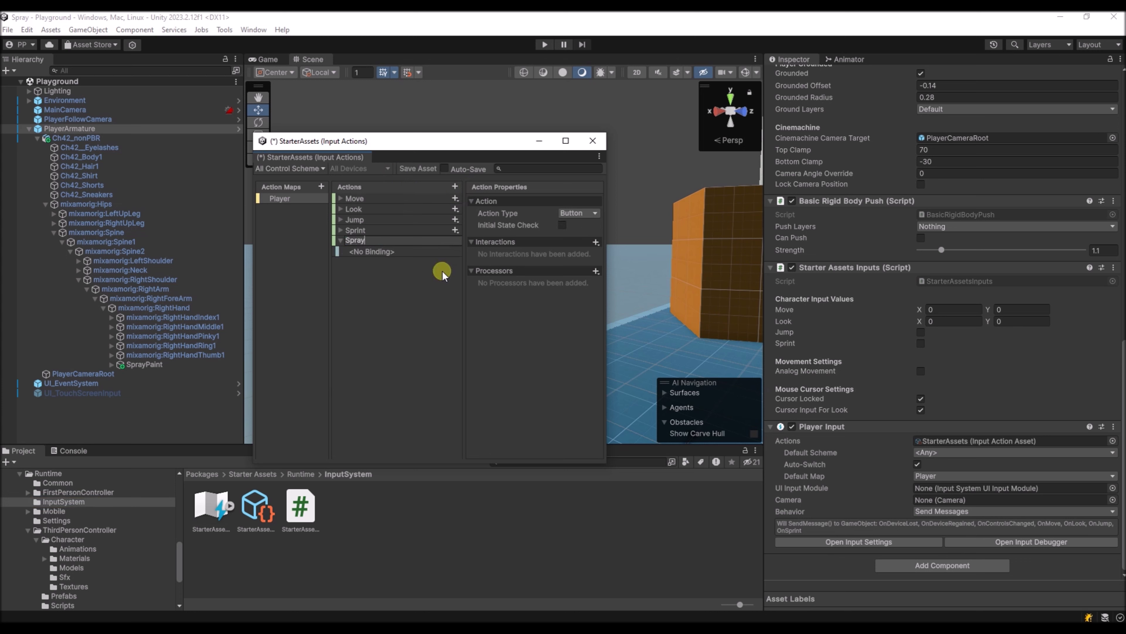
key(Return)
Bind the Spray action to Left Button [Mouse]
click(418, 251)
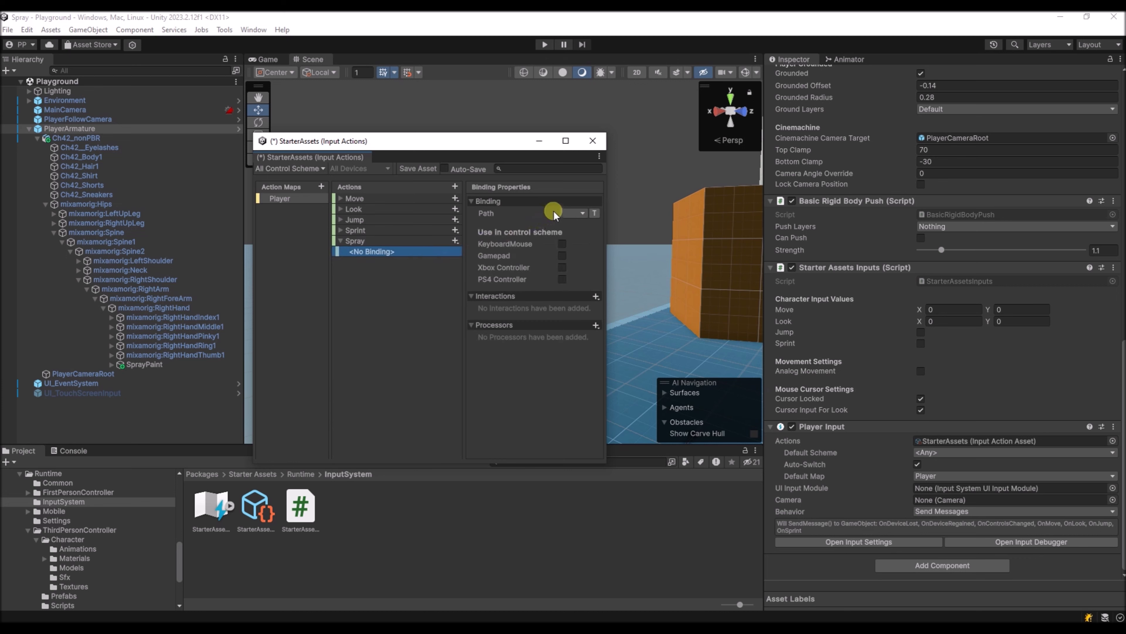
click(581, 213)
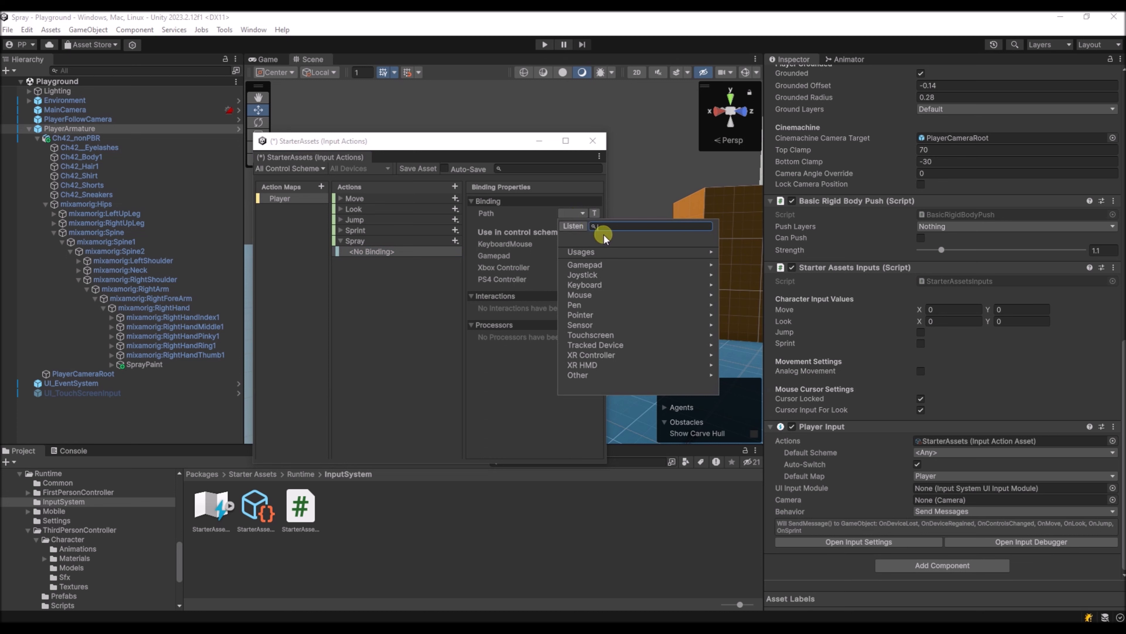
text(moou)
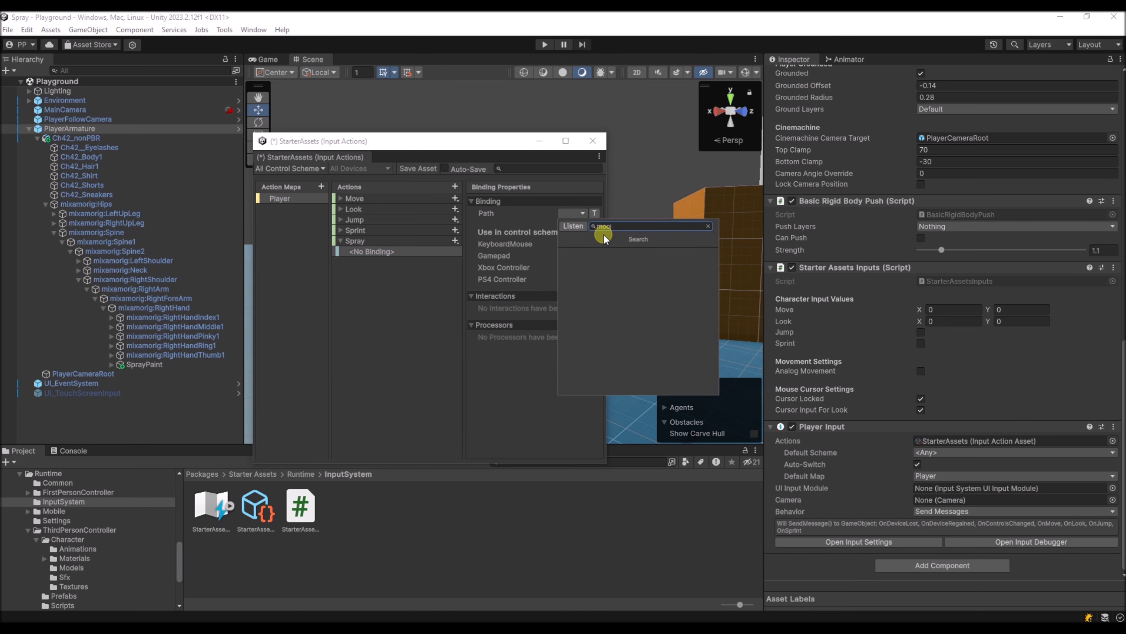
key(BackSpace)
text(use )
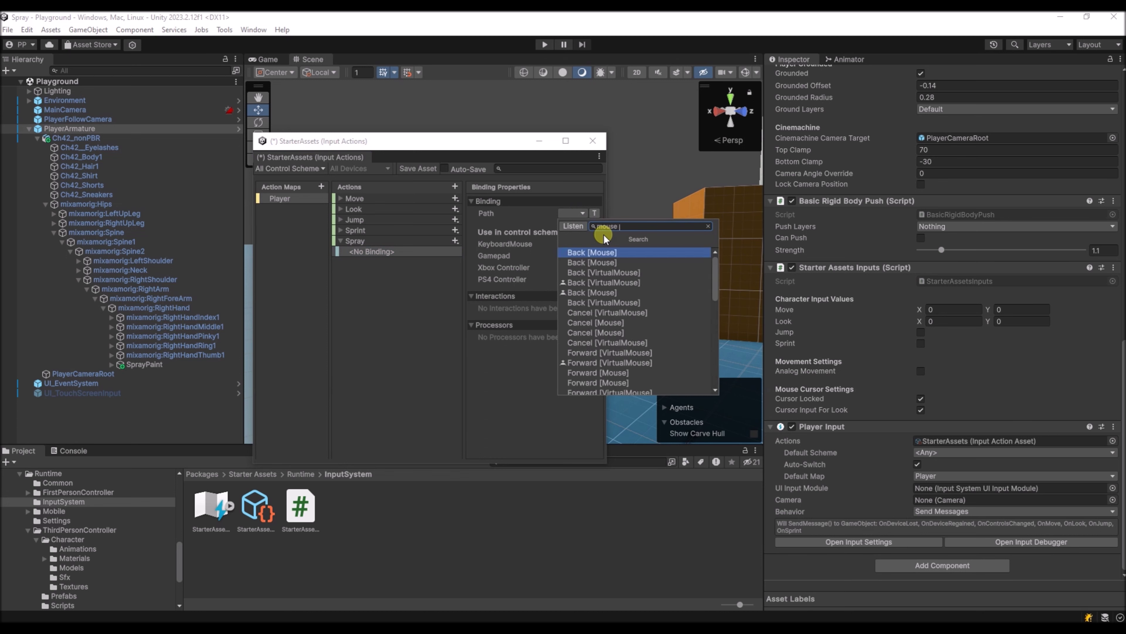
text(button)
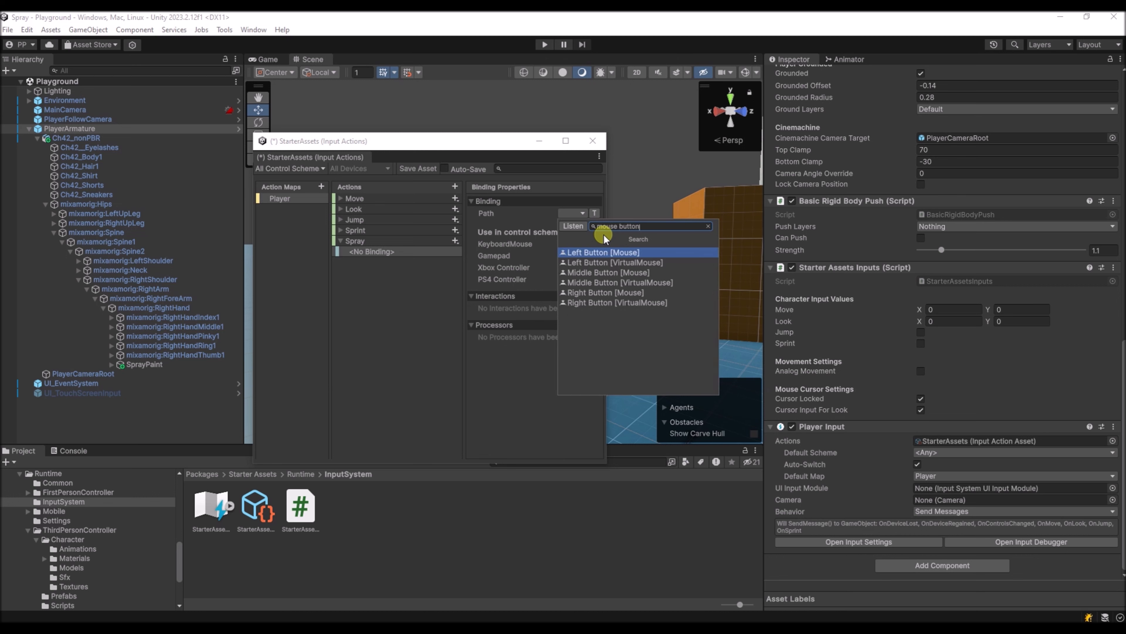
click(583, 253)
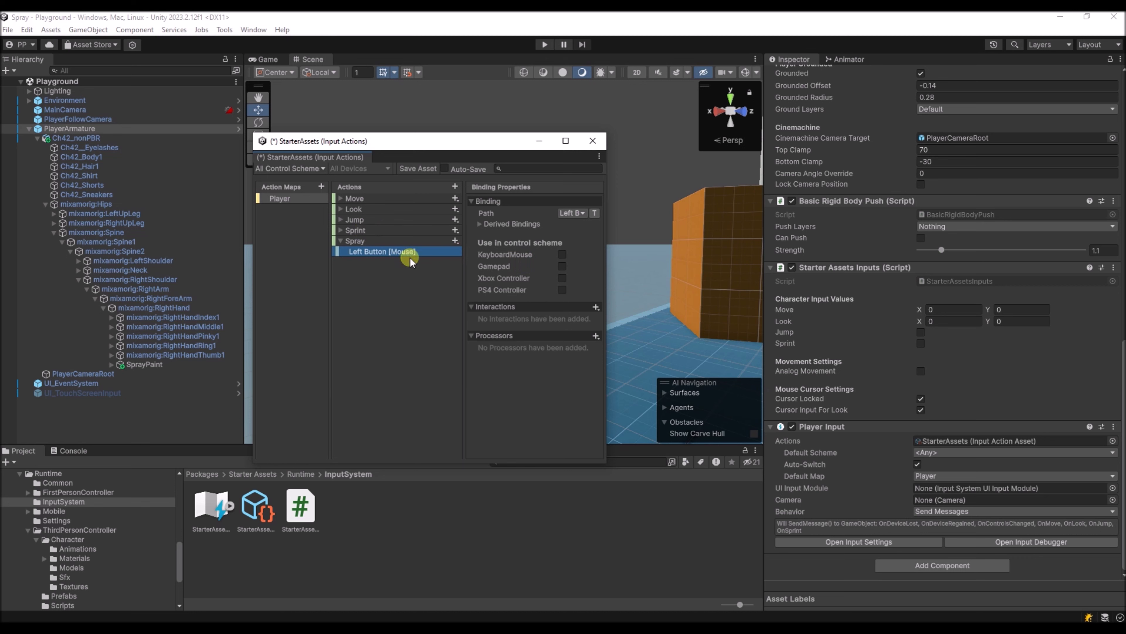
Set the Spray action's type to Value, then save the input actions with Auto-Save enabled and close their editor
click(391, 242)
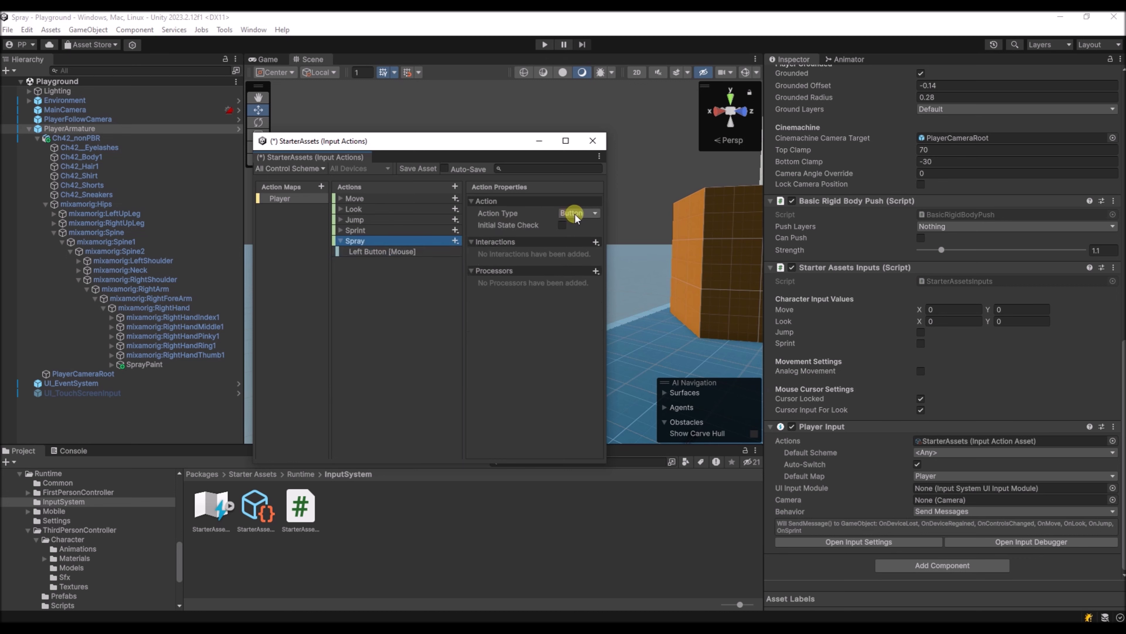
click(366, 229)
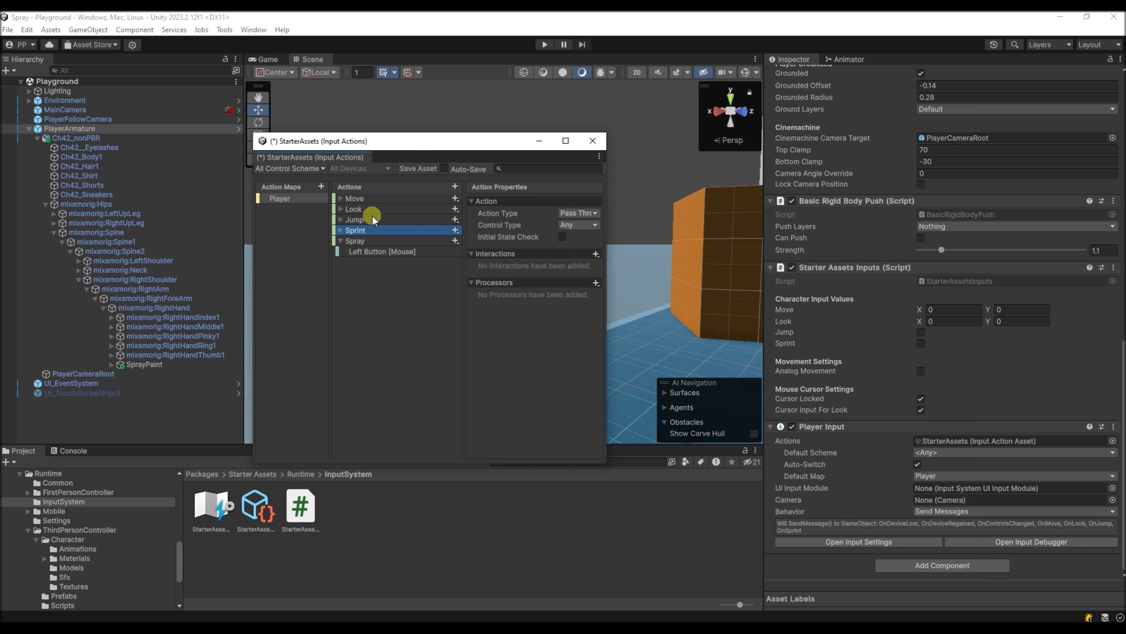
click(377, 208)
click(378, 197)
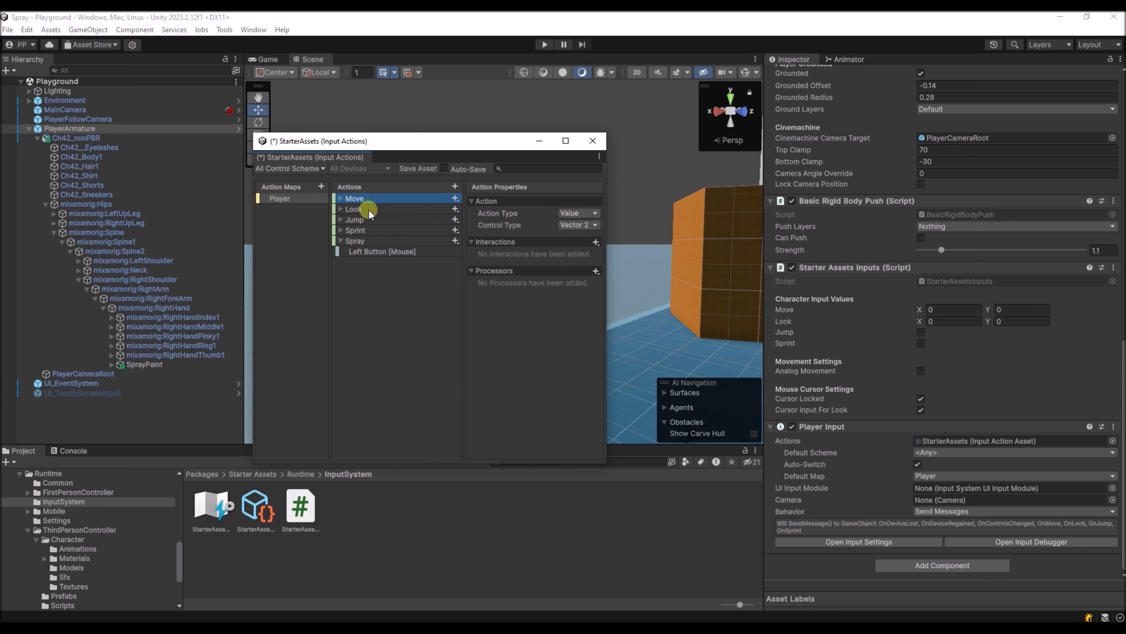
click(369, 209)
click(371, 220)
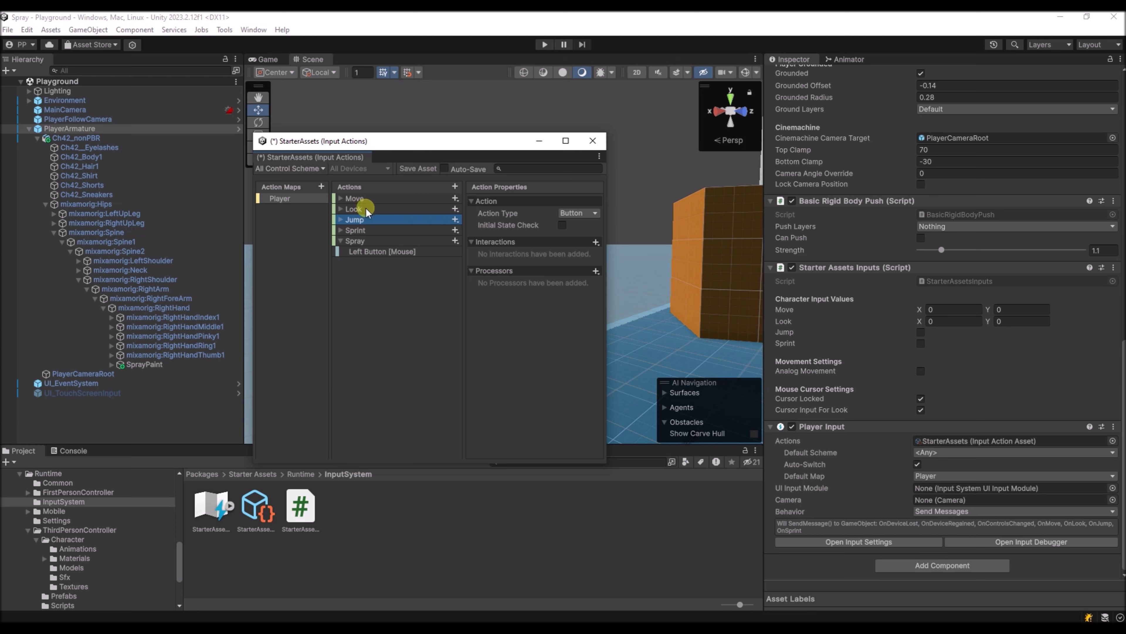
click(378, 240)
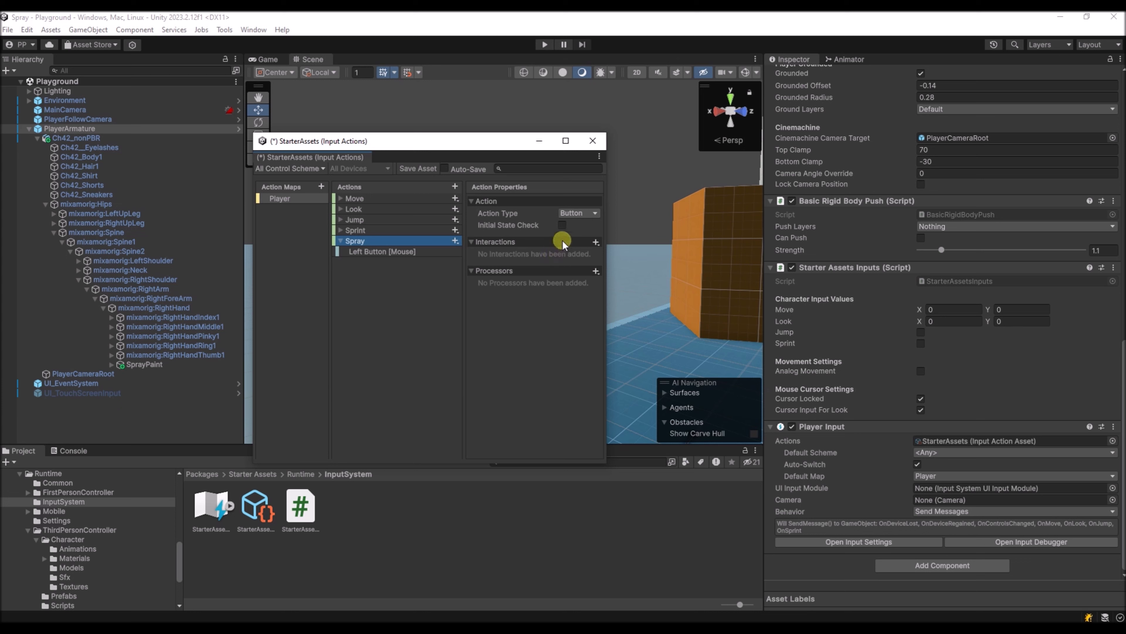
click(583, 215)
click(577, 228)
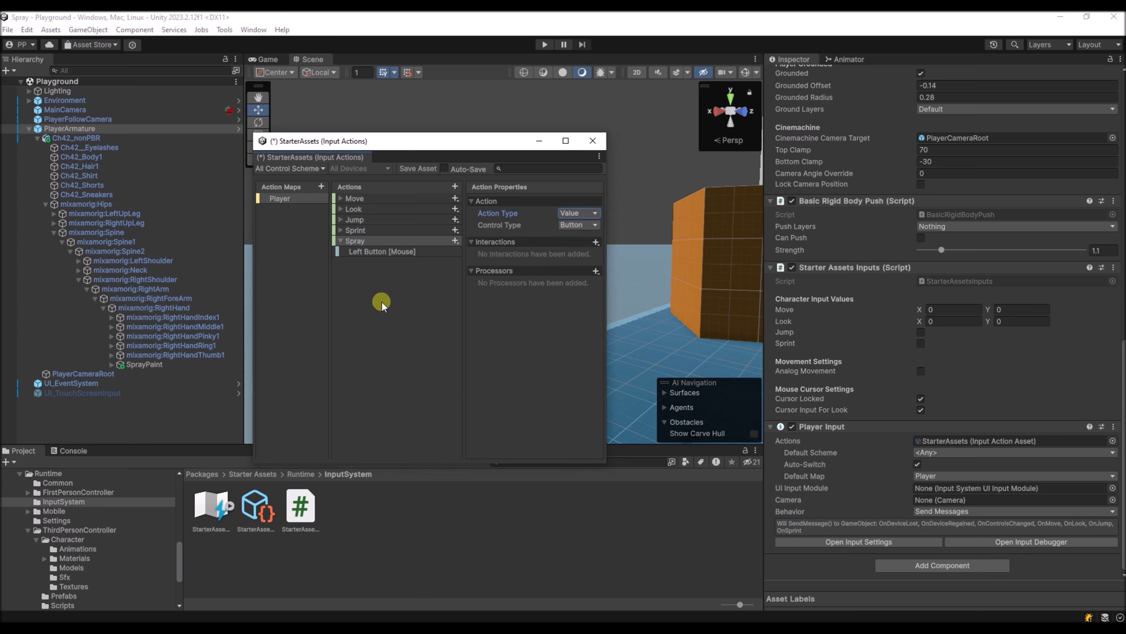
click(443, 169)
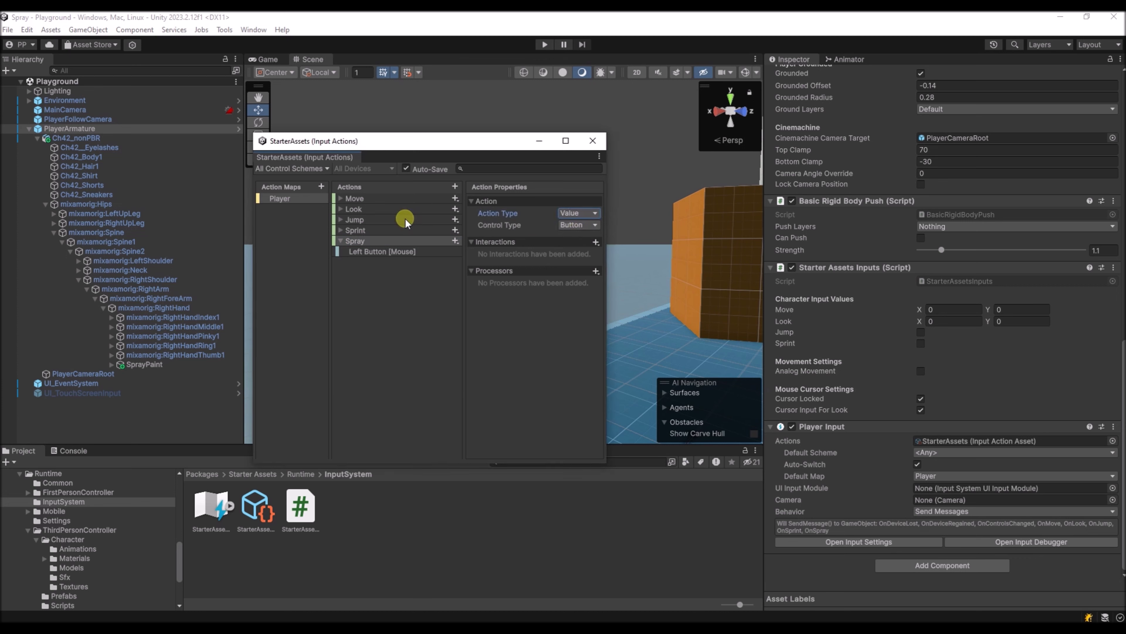
click(595, 140)
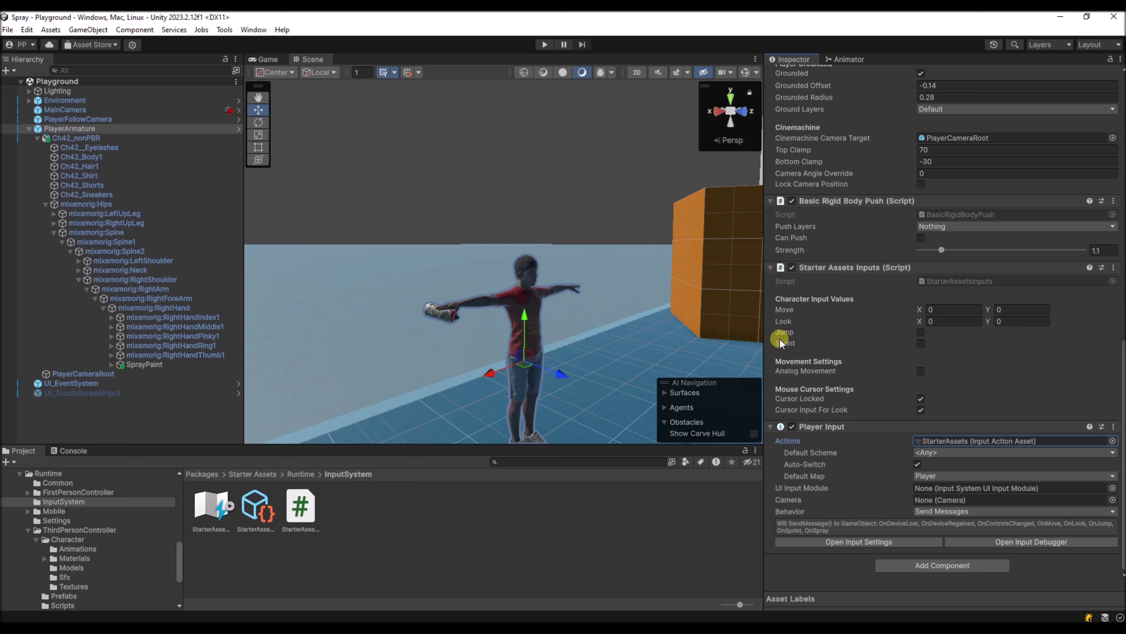
Open the StarterAssetsInputs script in Visual Studio and declare a public bool spray below the sprint variable
double_click(957, 280)
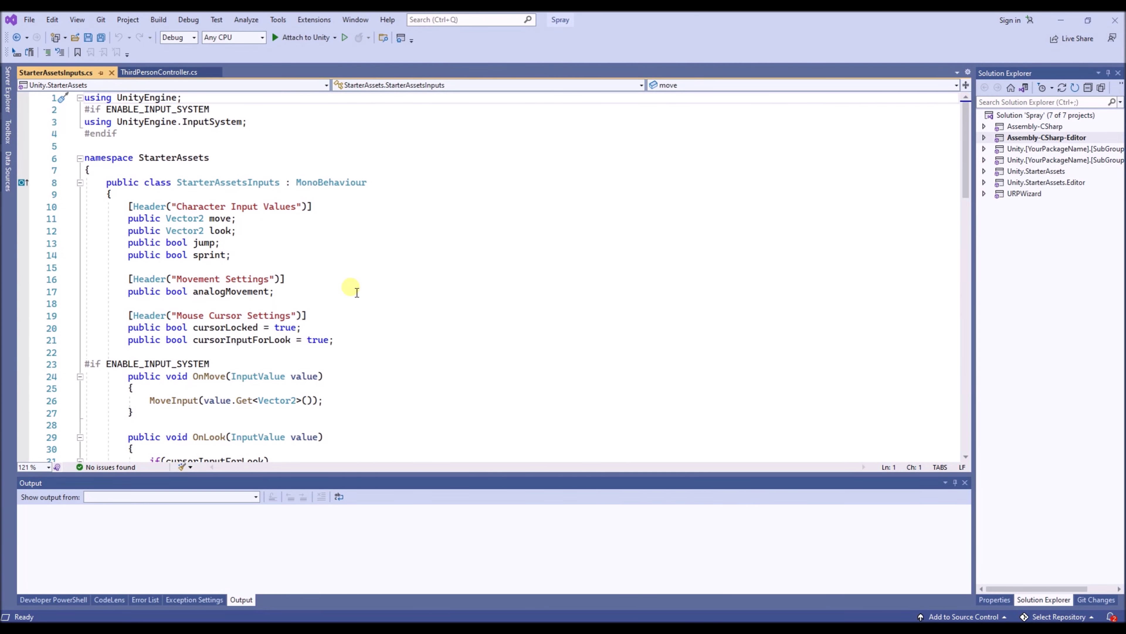
key(Home)
key(Home)
key(shift+Down)
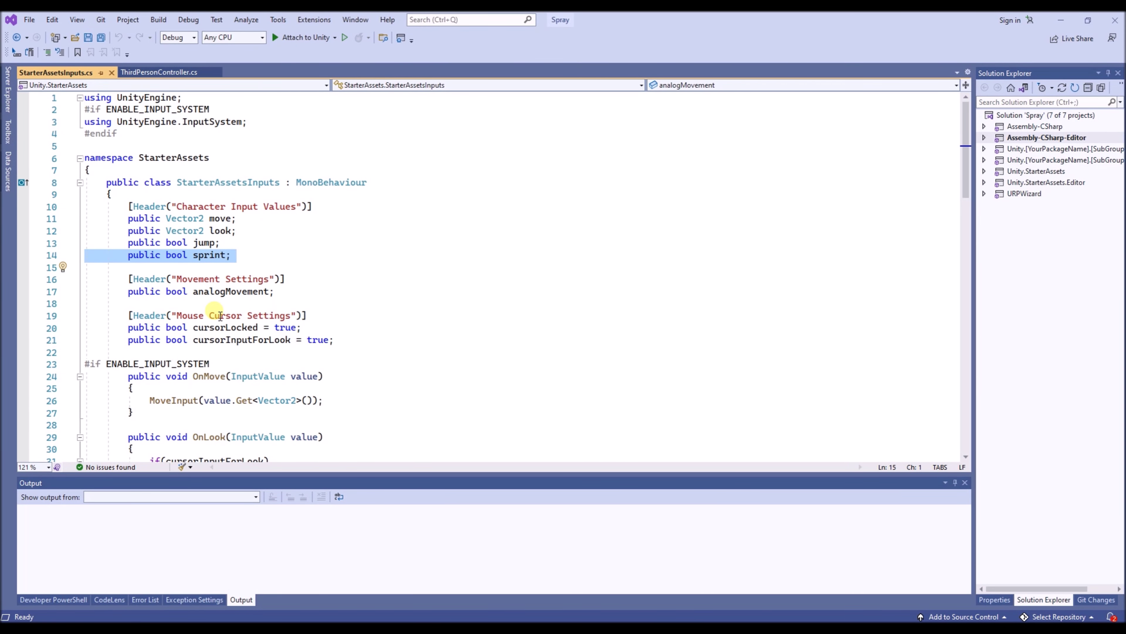
key(ctrl+c)
key(ctrl+v)
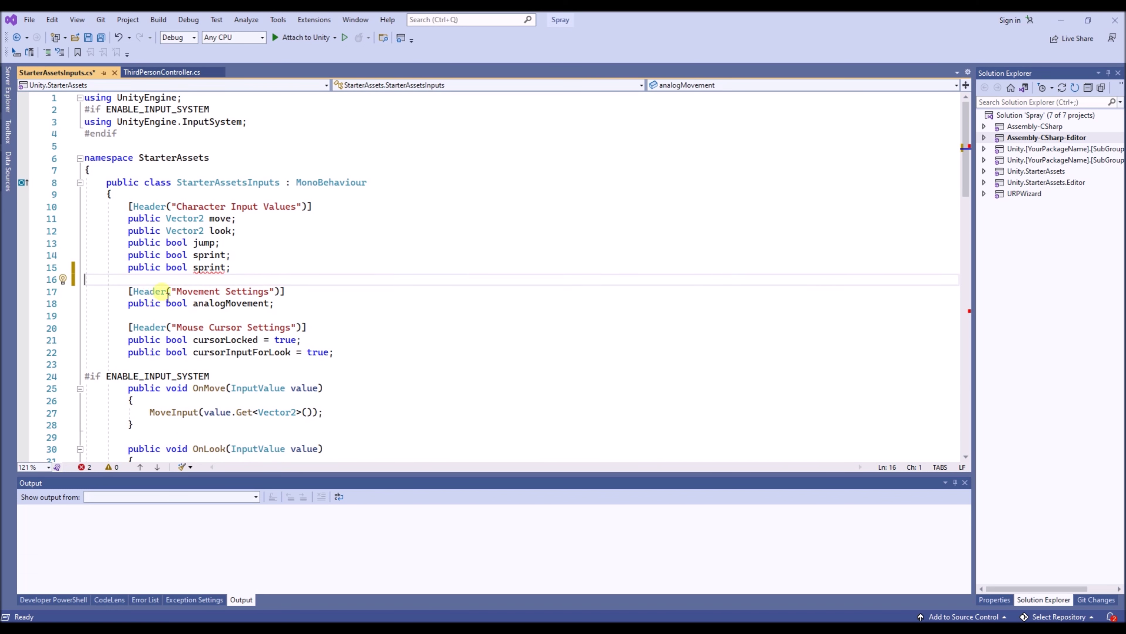
click(209, 267)
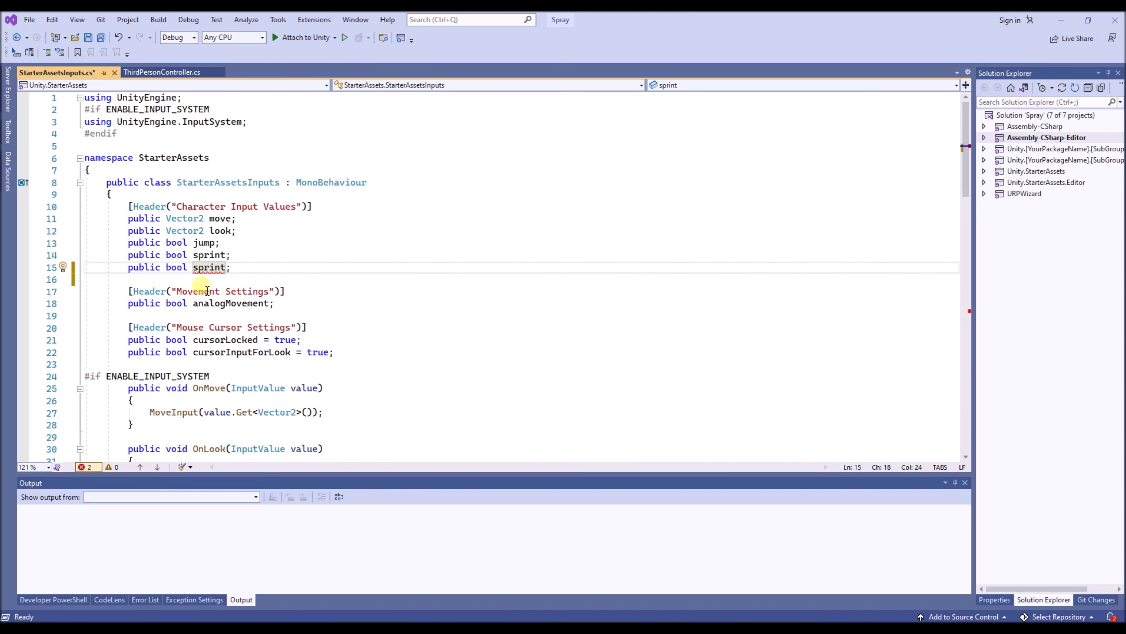
text(ay)
Find the OnSprint method by searching for sprint and insert a copy of it directly below, before #endif
scroll(207, 290, down, 1)
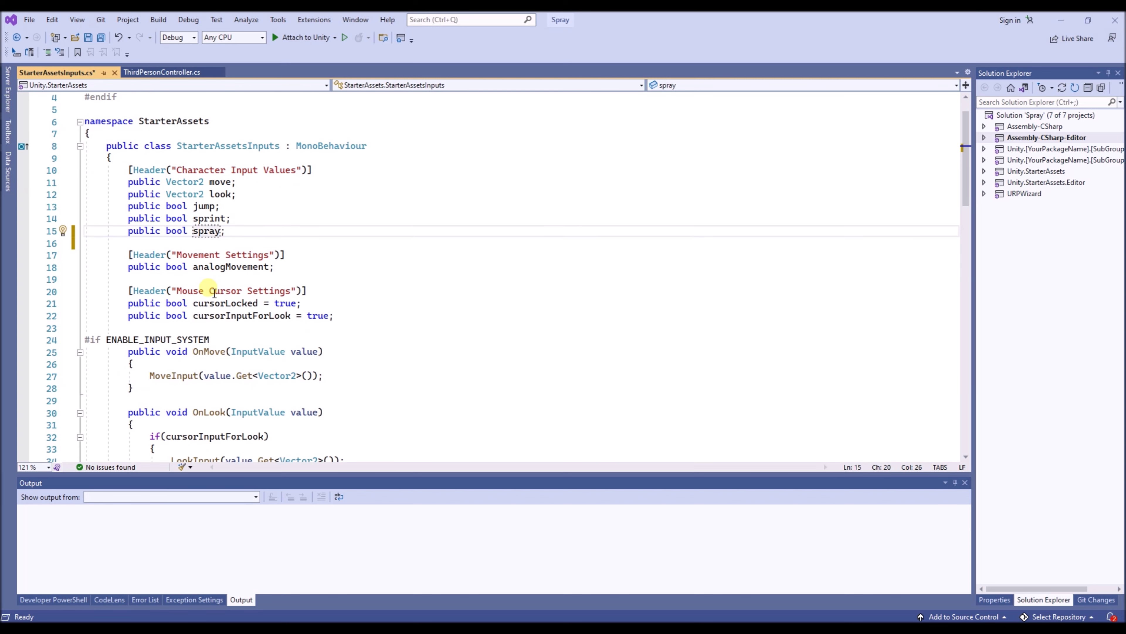
click(200, 220)
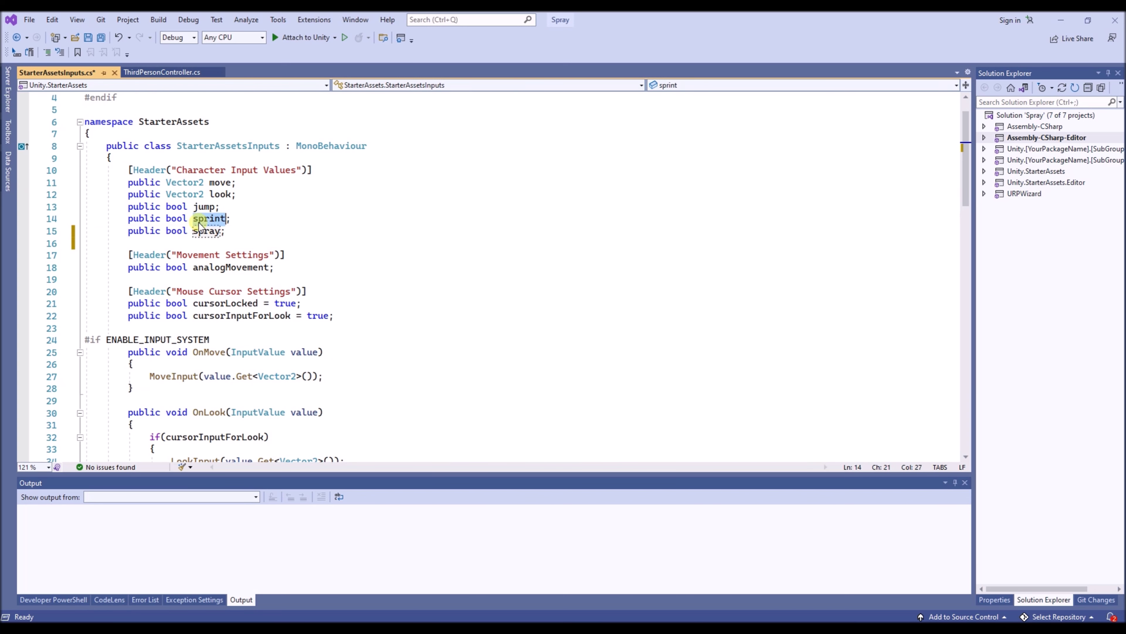
double_click(207, 219)
key(ctrl+f)
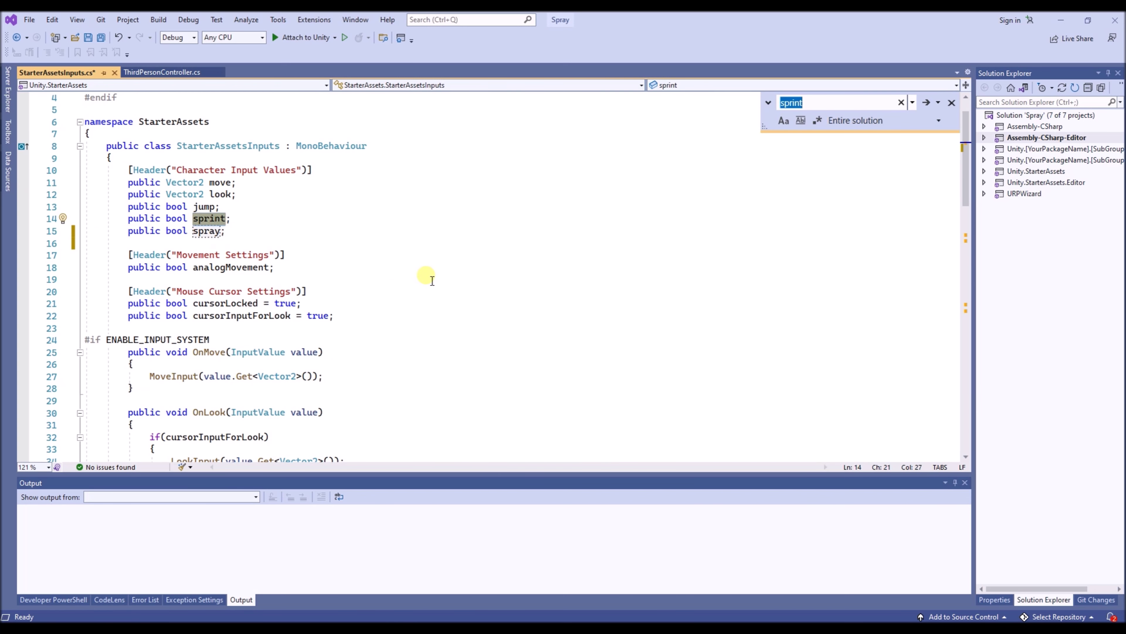
key(Return)
click(133, 316)
drag(133, 316, 13, 282)
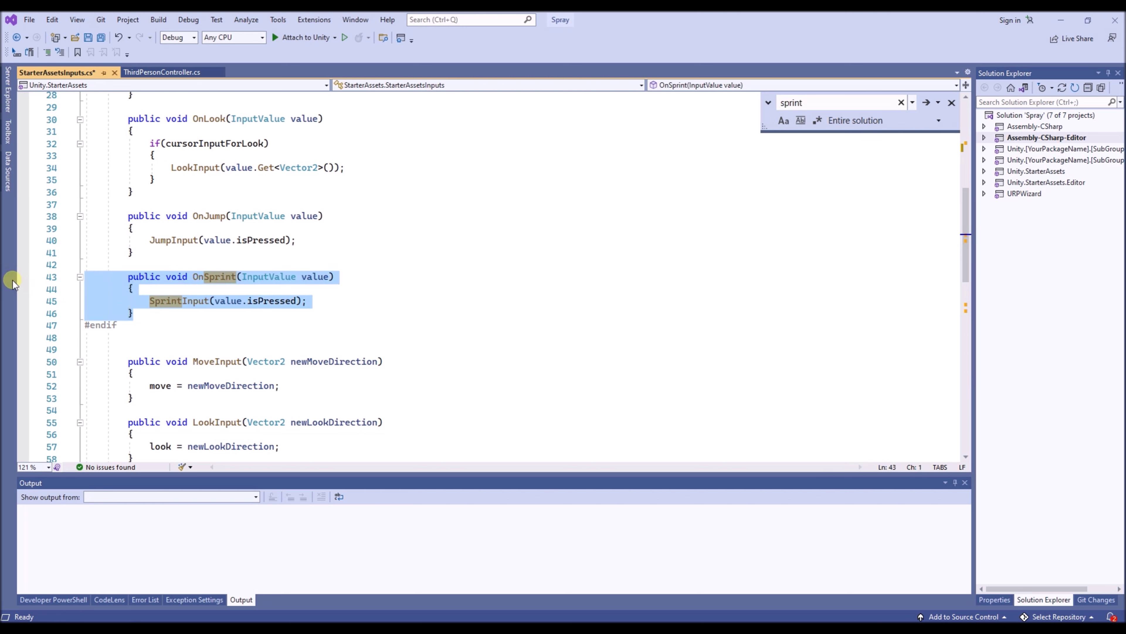
key(ctrl+c)
key(Right)
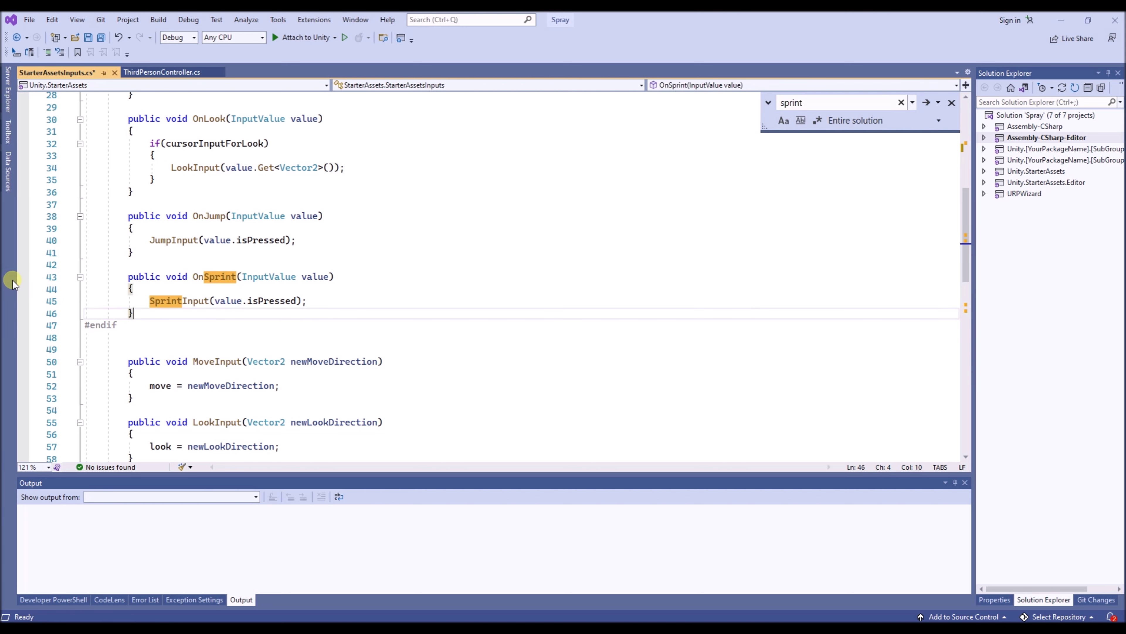
key(Return)
key(Return)
key(ctrl+v)
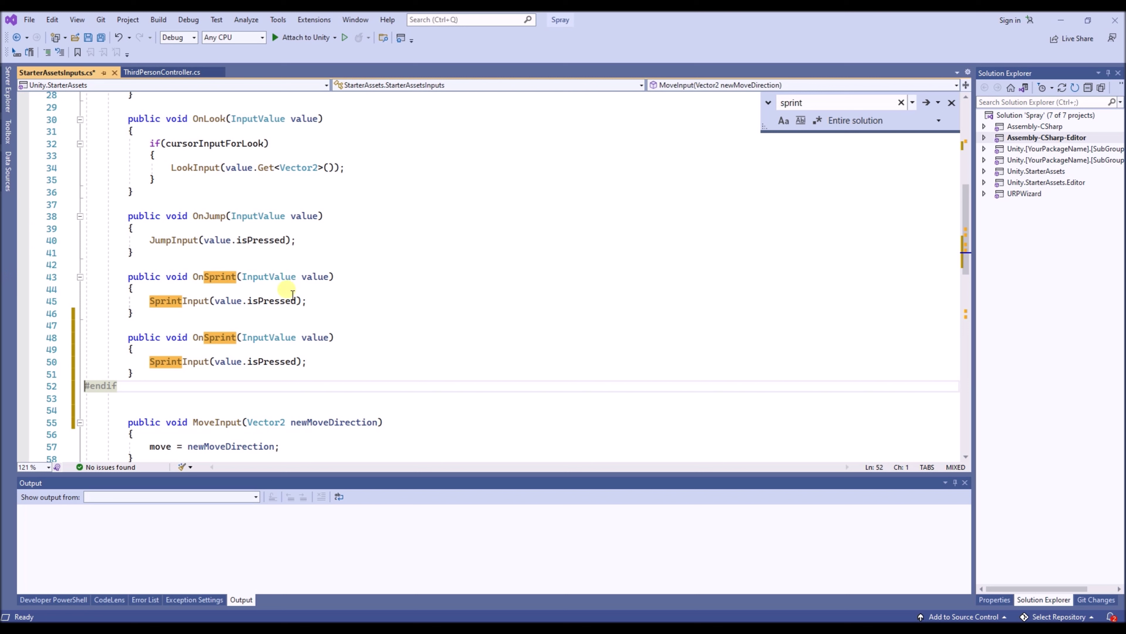
Rename the copied method to OnSpray and change its call to SprayInput(value.isPressed)
drag(203, 277, 237, 276)
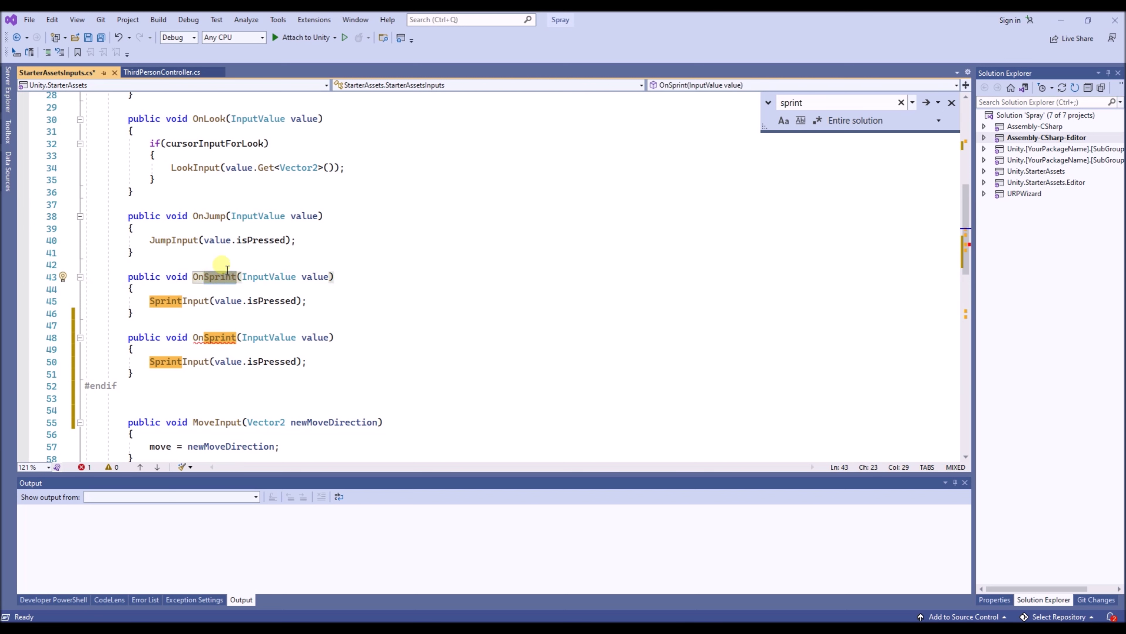
click(206, 342)
key(Right)
key(Right)
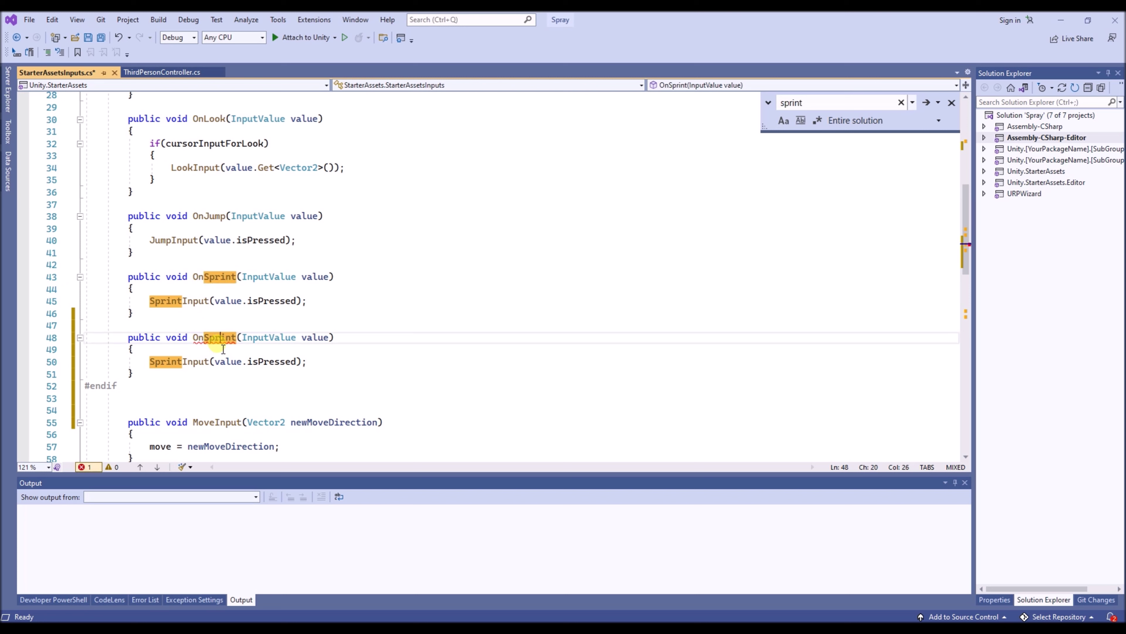
key(Delete)
key(Delete)
key(Delete)
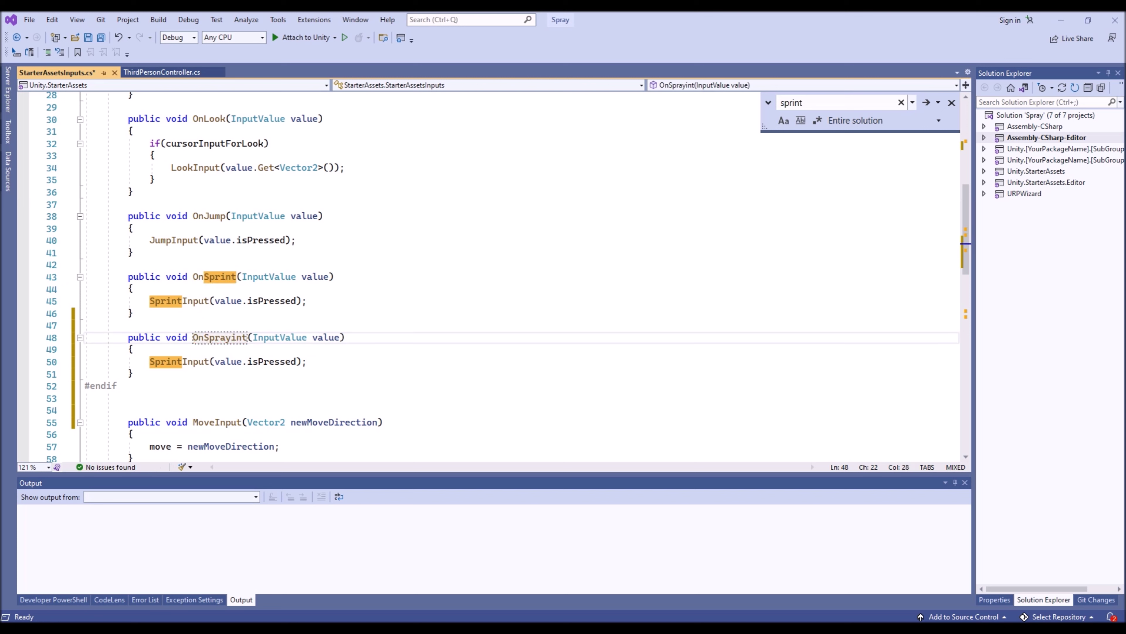
text(ay)
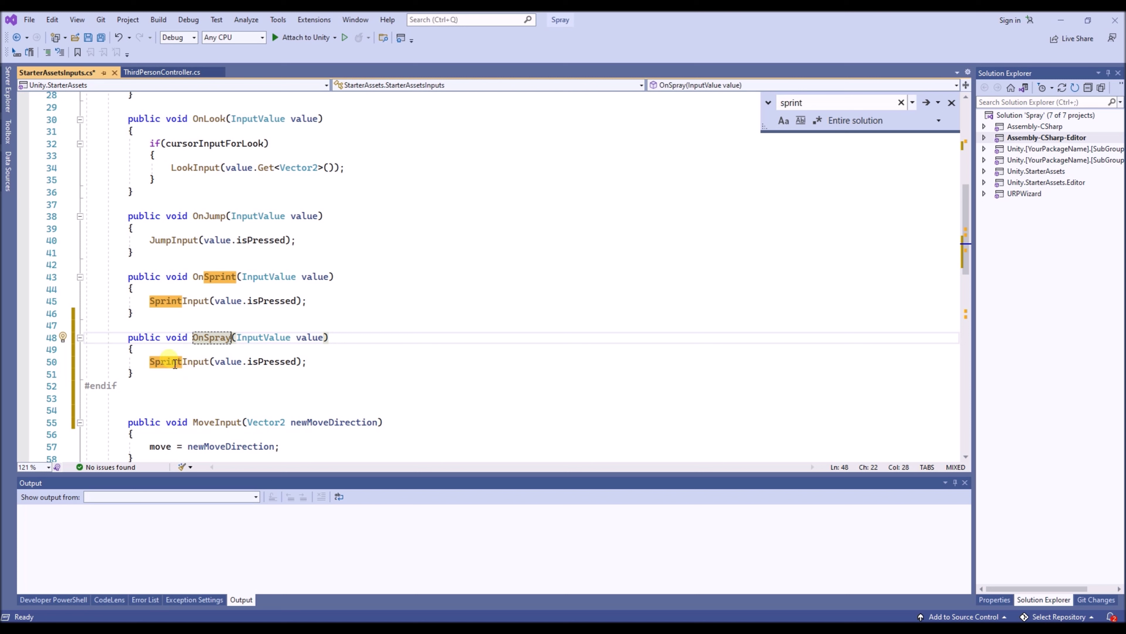
click(186, 362)
key(BackSpace)
key(BackSpace)
key(BackSpace)
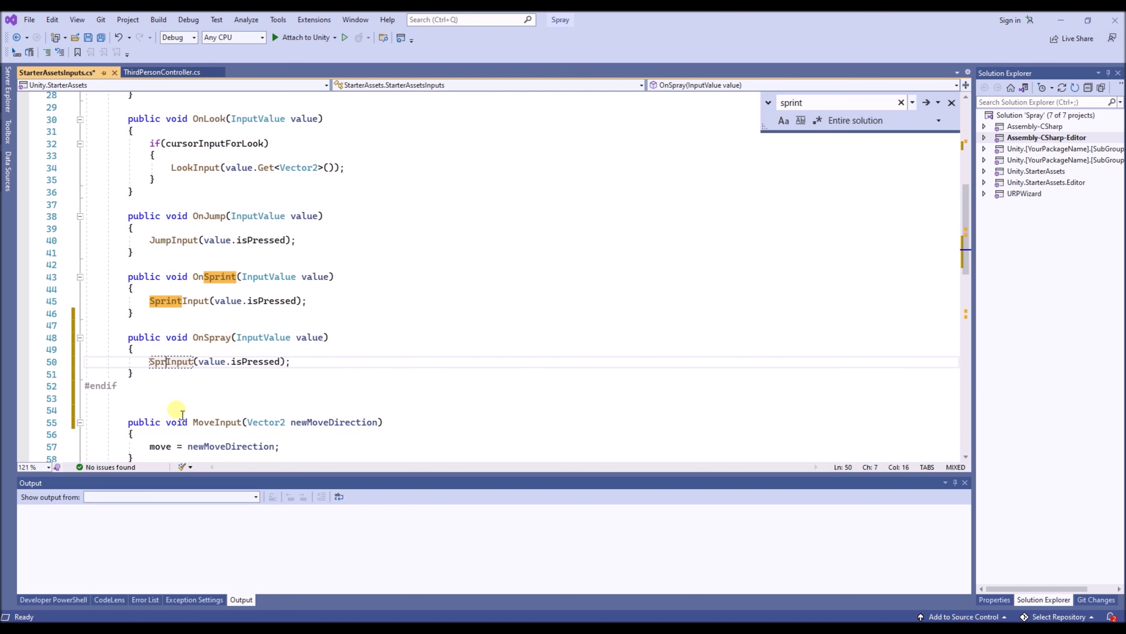
text(ay)
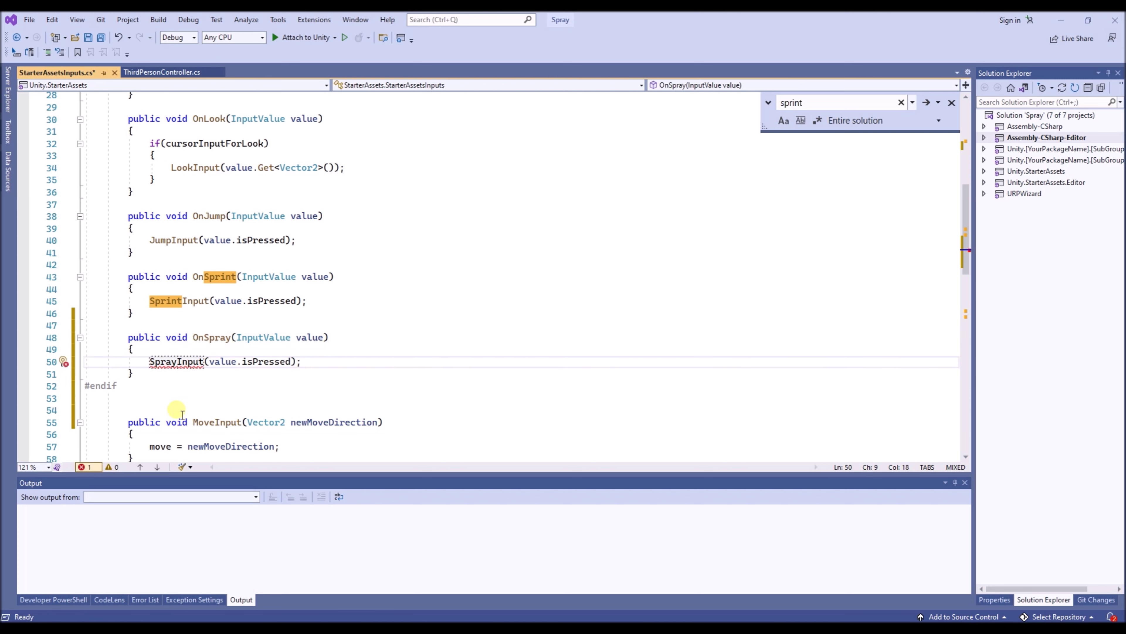
Insert a copy of the SprintInput method directly below the original, before OnApplicationFocus
key(super)
key(super)
double_click(171, 302)
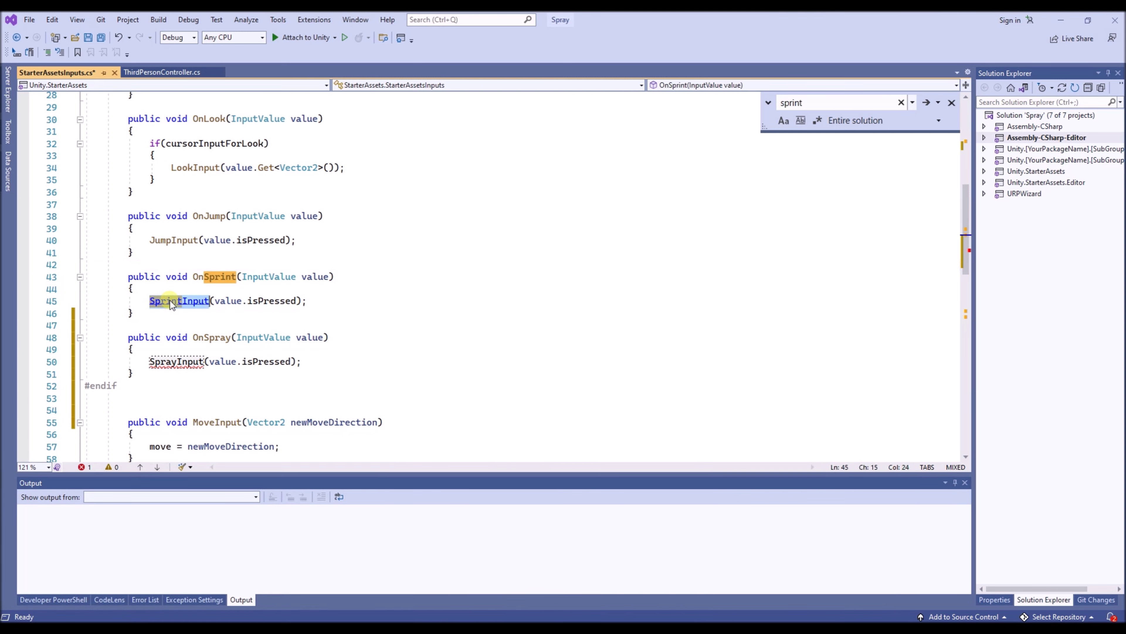
ctrl+click(170, 300)
drag(166, 317, 84, 276)
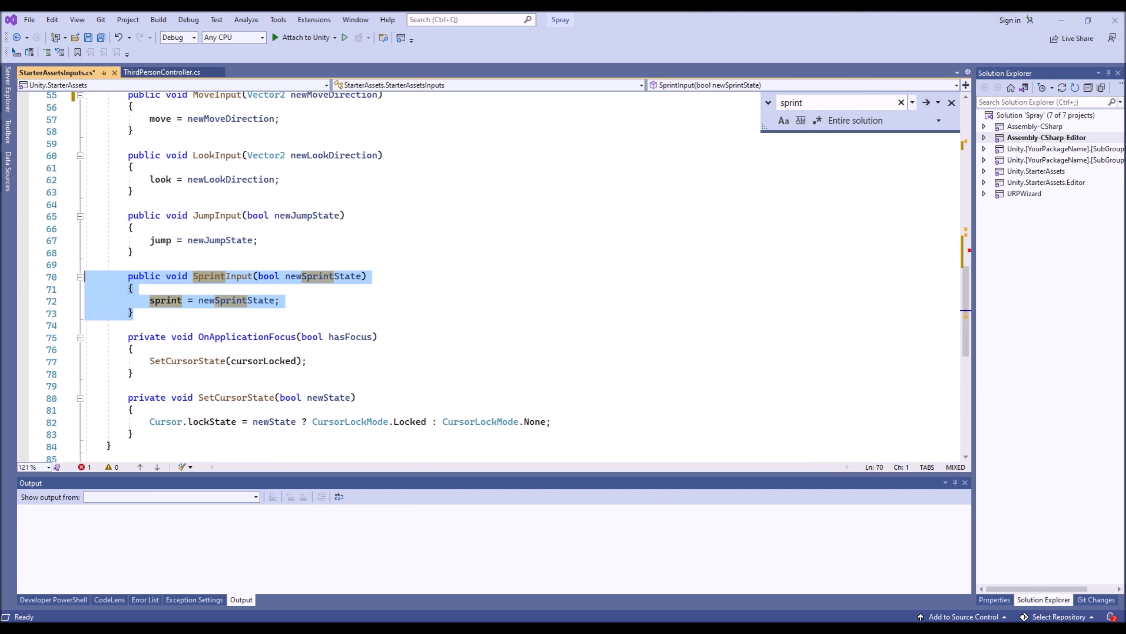
key(ctrl+c)
key(Down)
key(Up)
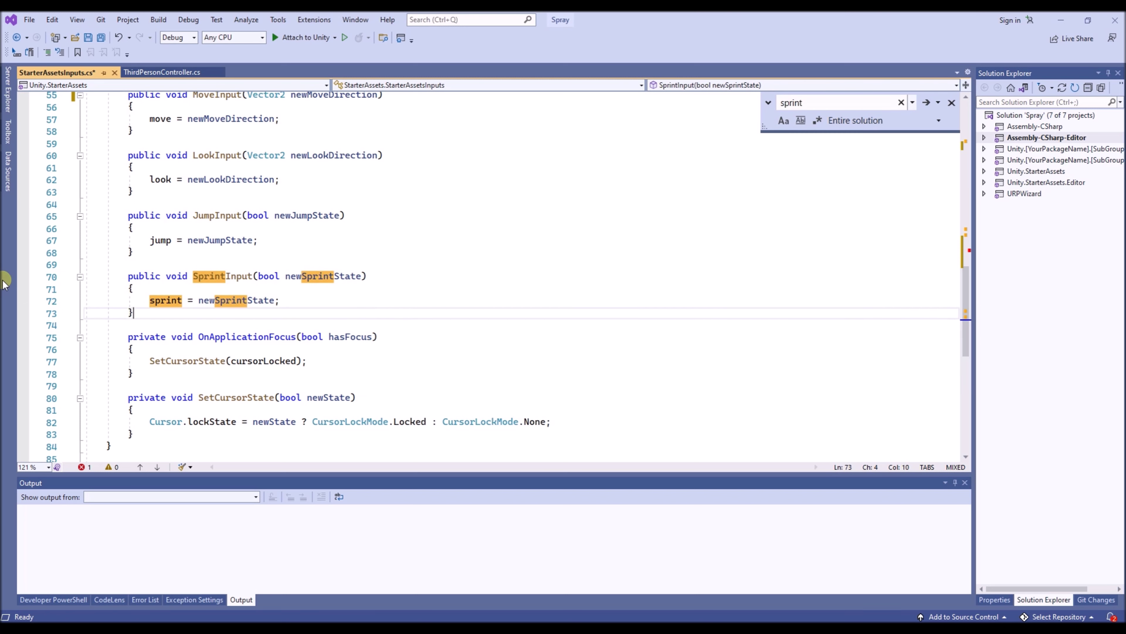
key(Return)
key(Return)
key(ctrl+v)
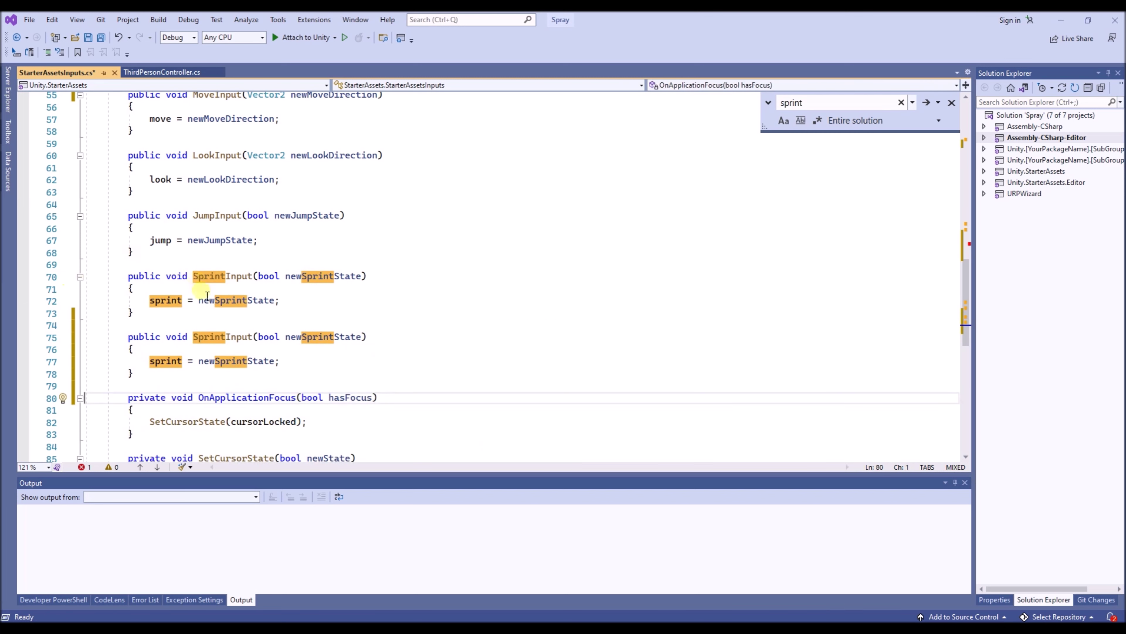
Rename the copied method to SprayInput and make its body assign to the spray variable
click(215, 338)
key(BackSpace)
key(Delete)
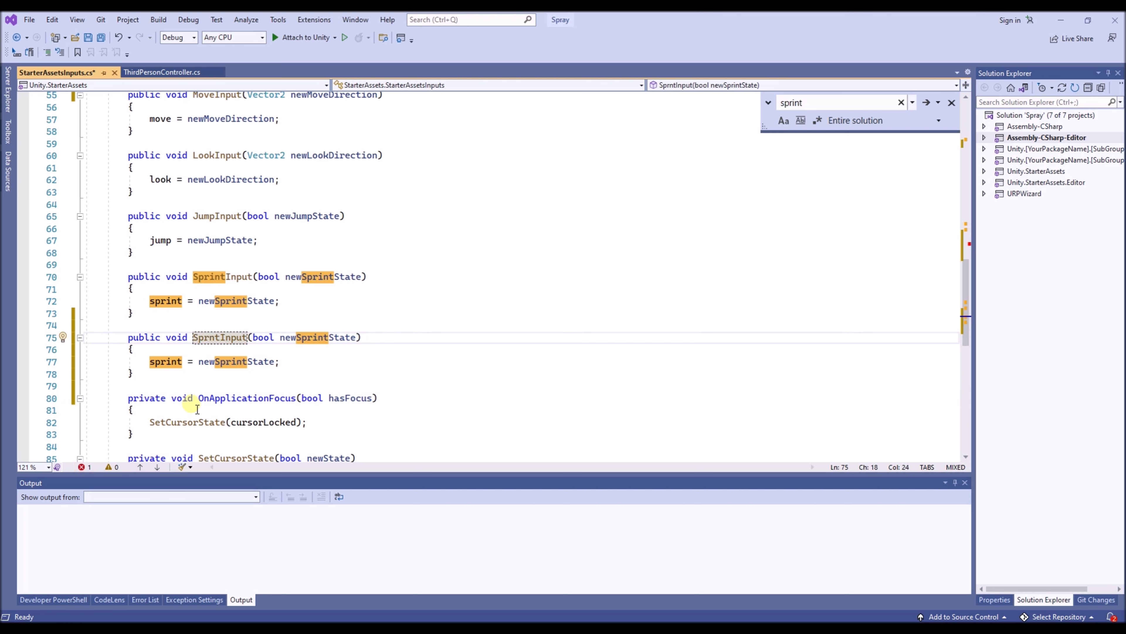
text(ay)
key(Delete)
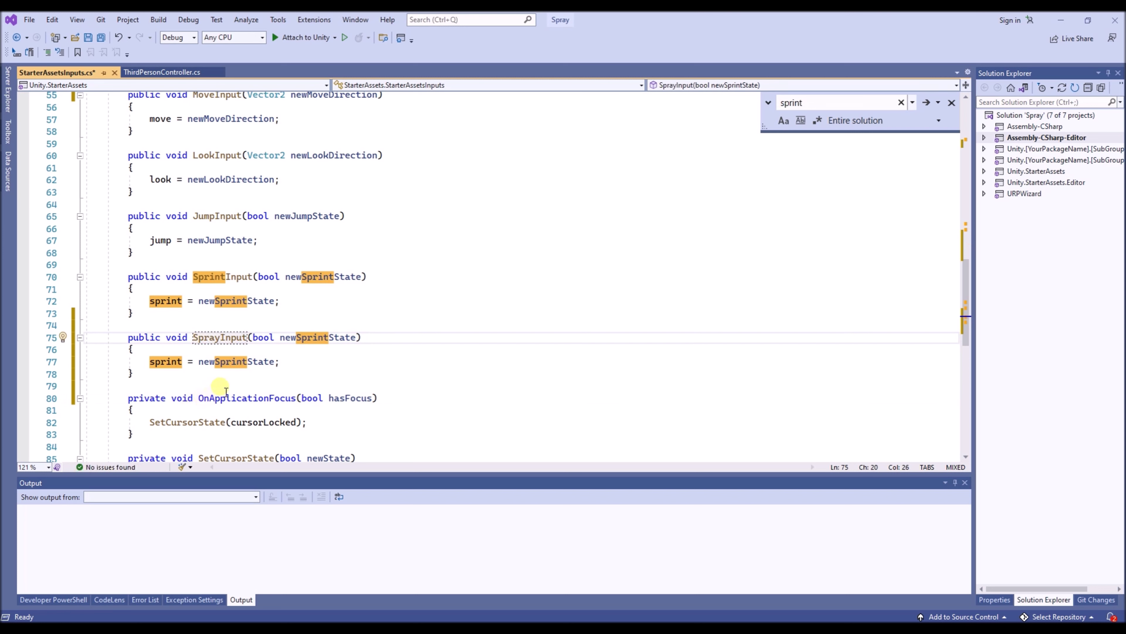
double_click(158, 363)
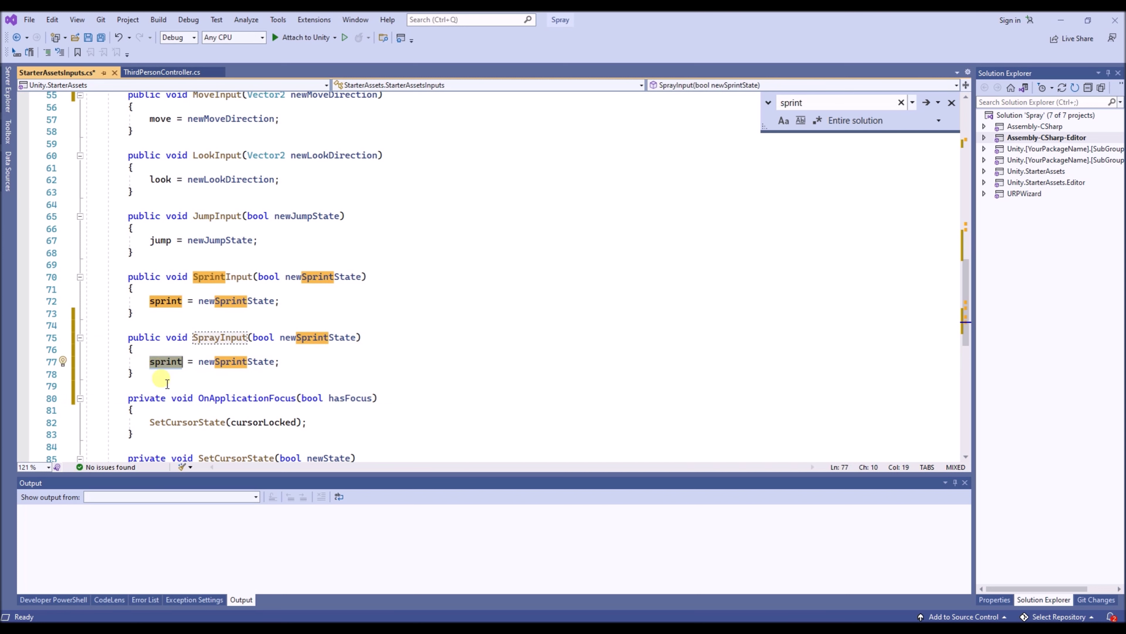
key(Right)
key(BackSpace)
key(BackSpace)
key(BackSpace)
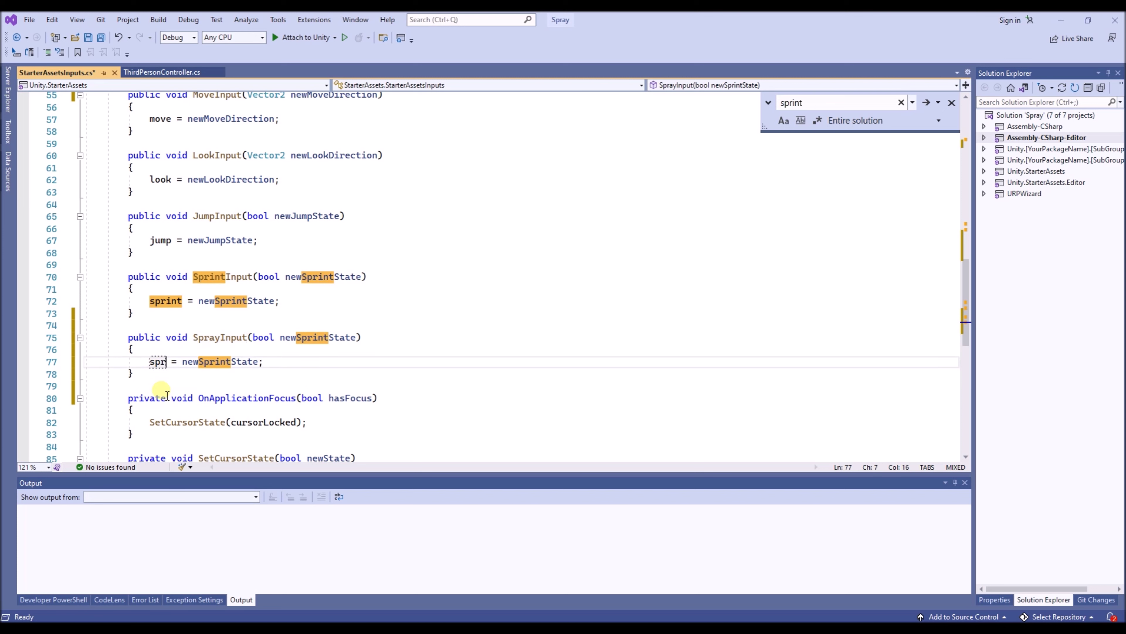
text(ay)
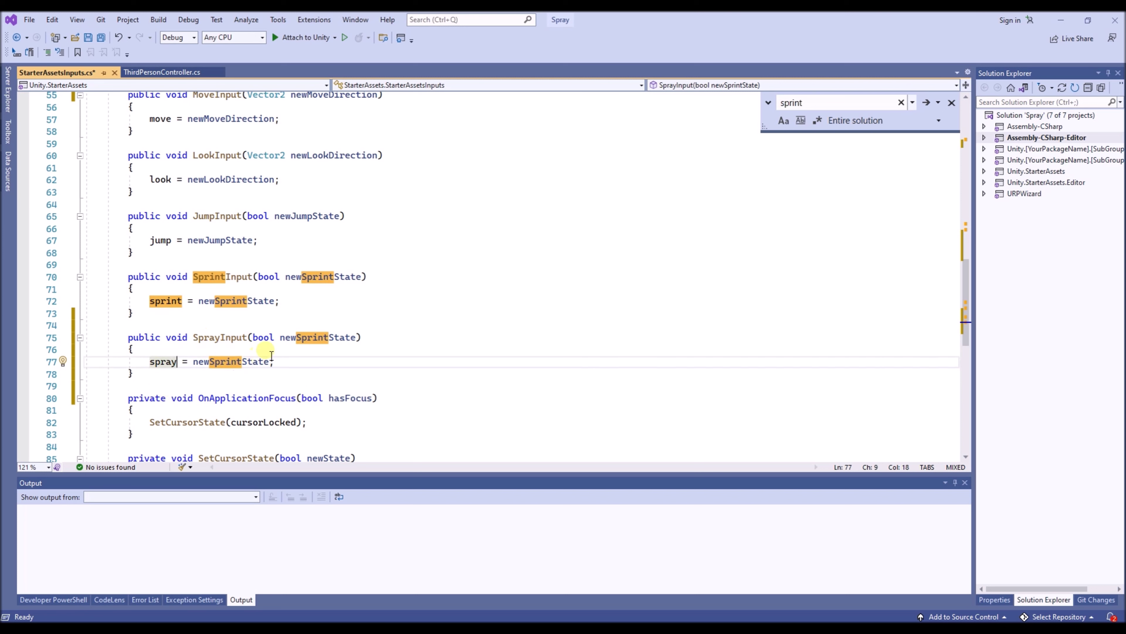
Rename the SprayInput parameter to newSprayState in both the method signature and the assignment
click(313, 338)
key(Delete)
key(Delete)
key(Delete)
text(ay)
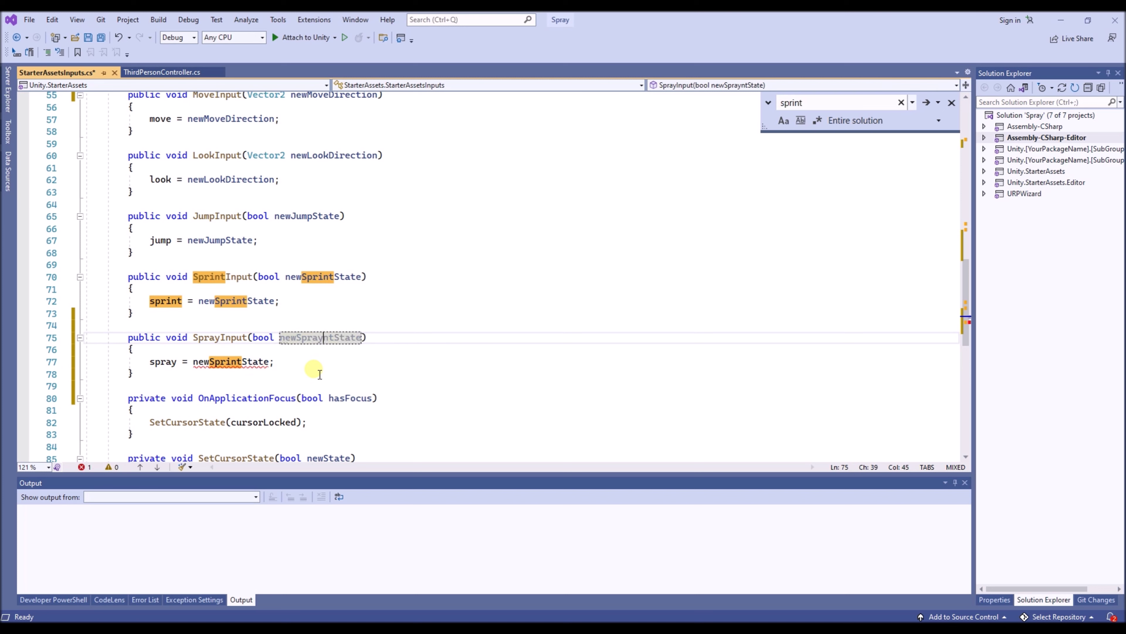
double_click(315, 337)
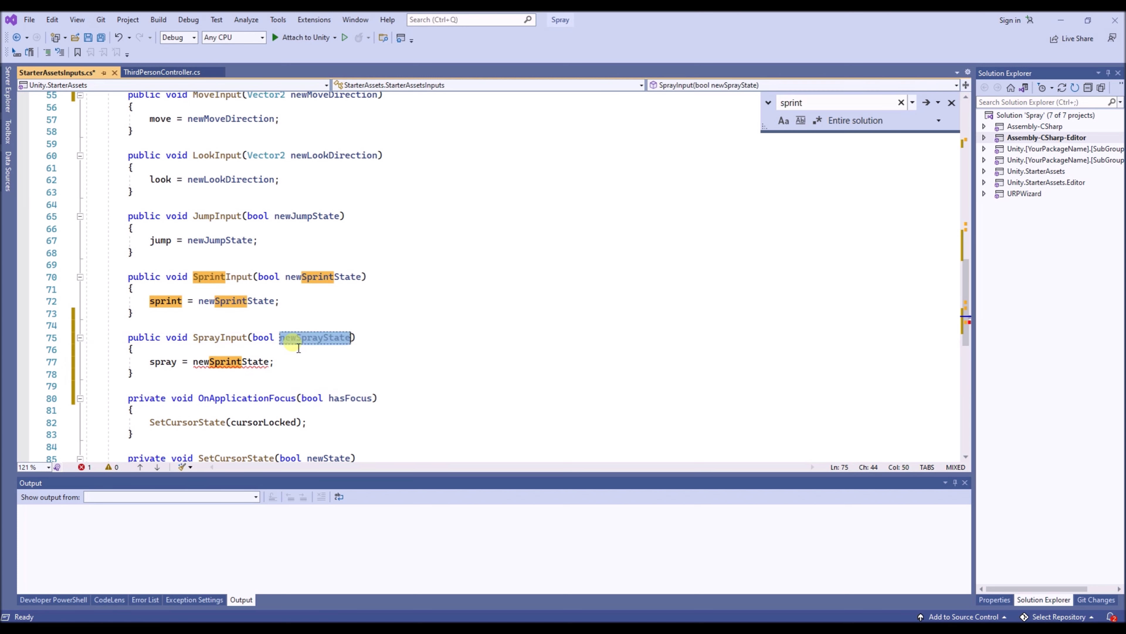
double_click(214, 362)
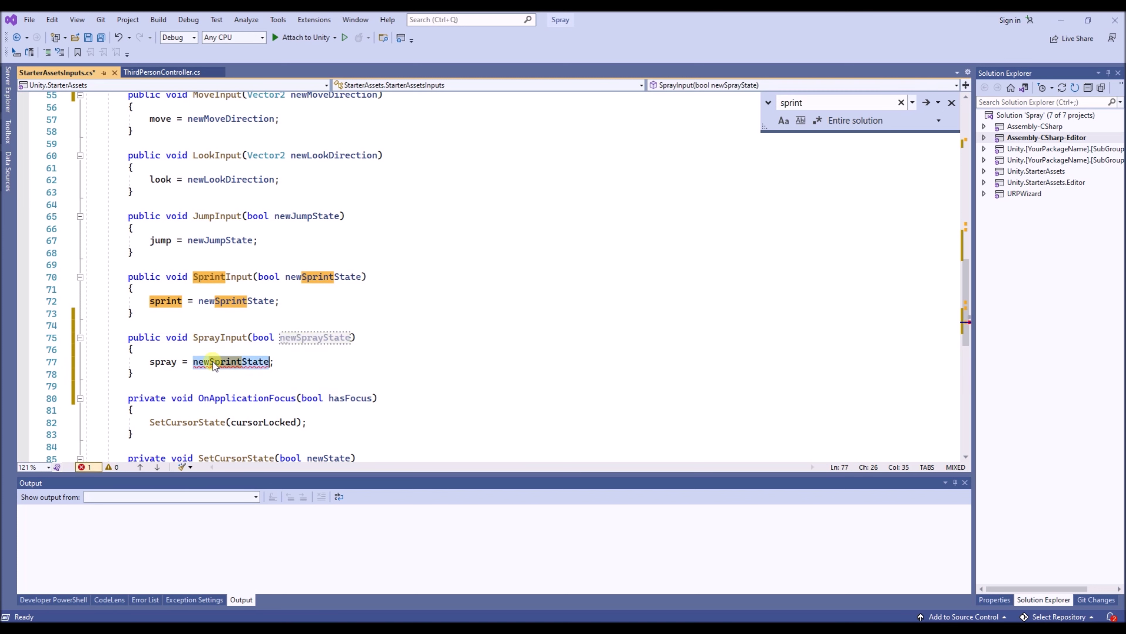
key(ctrl+v)
click(370, 289)
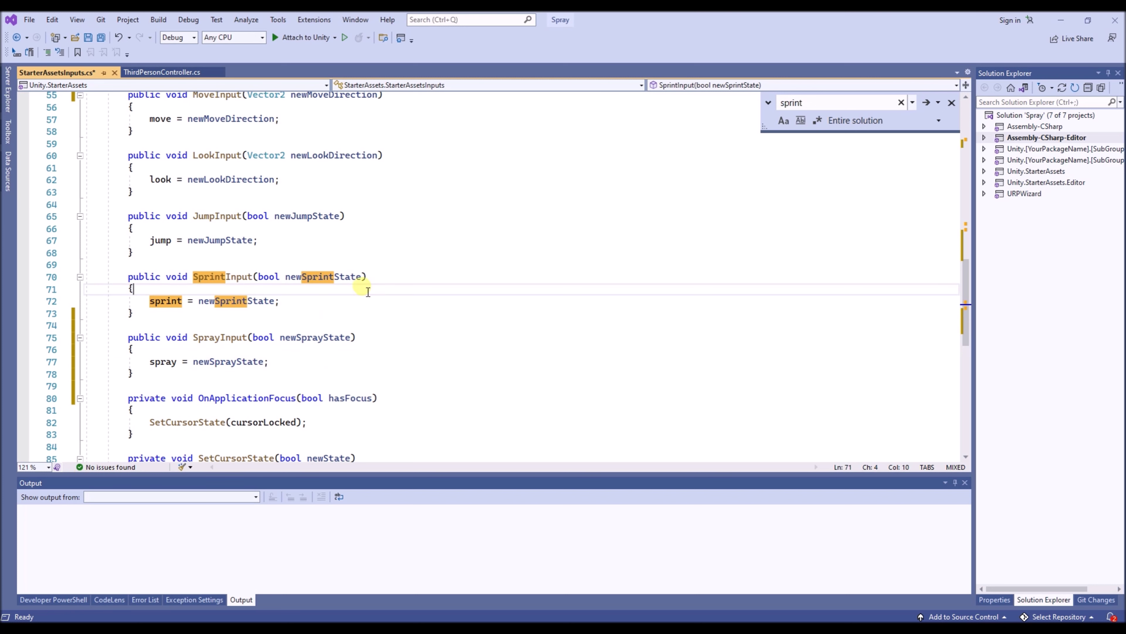
Save the StarterAssetsInputs script and switch back to the Unity editor
scroll(370, 287, up, 5)
scroll(372, 287, up, 13)
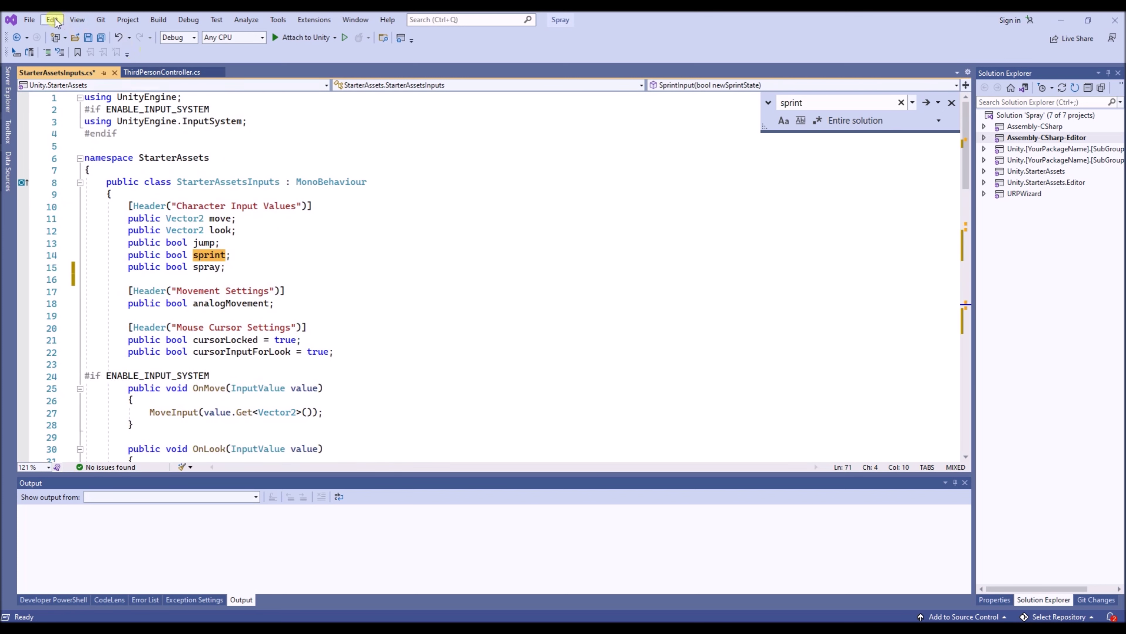
key(ctrl+s)
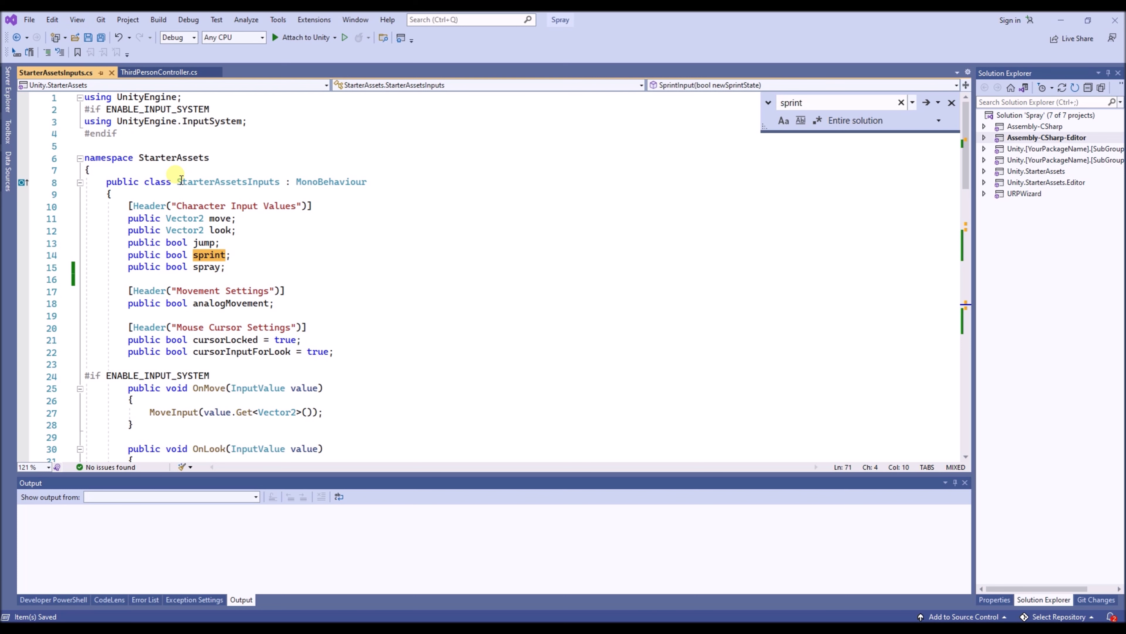
key(alt+Tab)
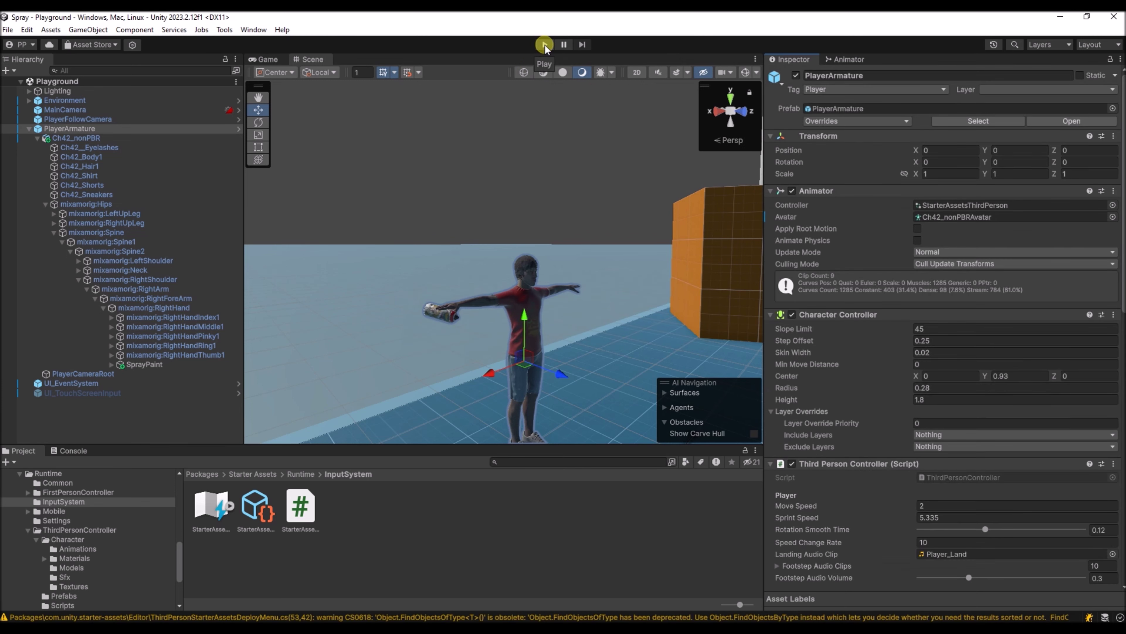
Run the Playground scene and trigger the spray input while checking the Spray value in the player's Starter Assets Inputs component
scroll(815, 395, down, 5)
scroll(847, 359, down, 10)
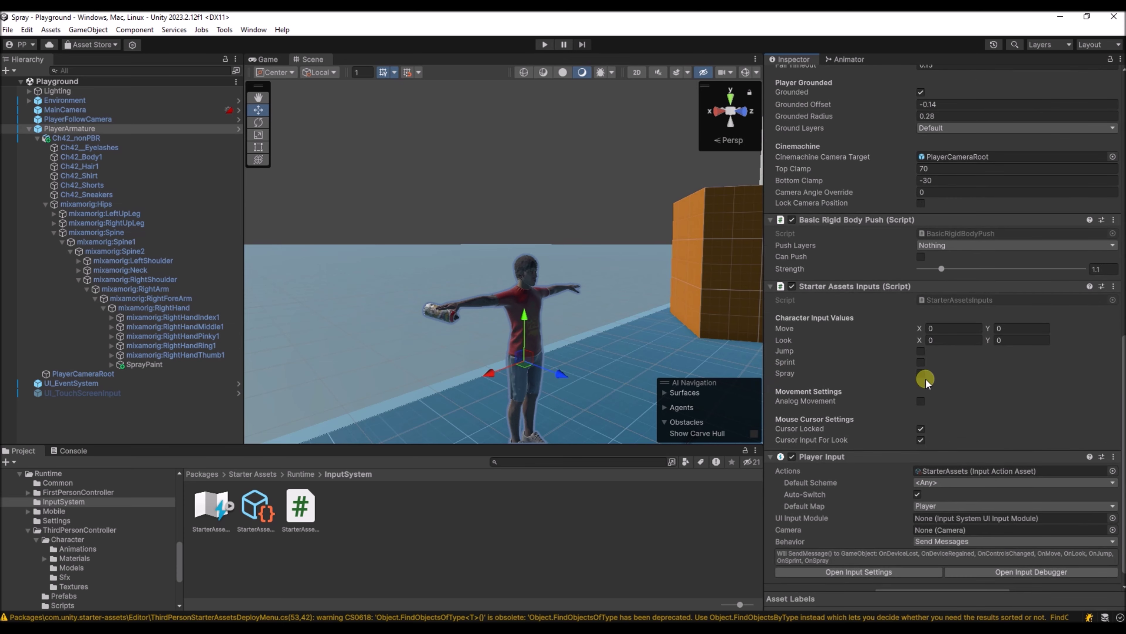
click(552, 48)
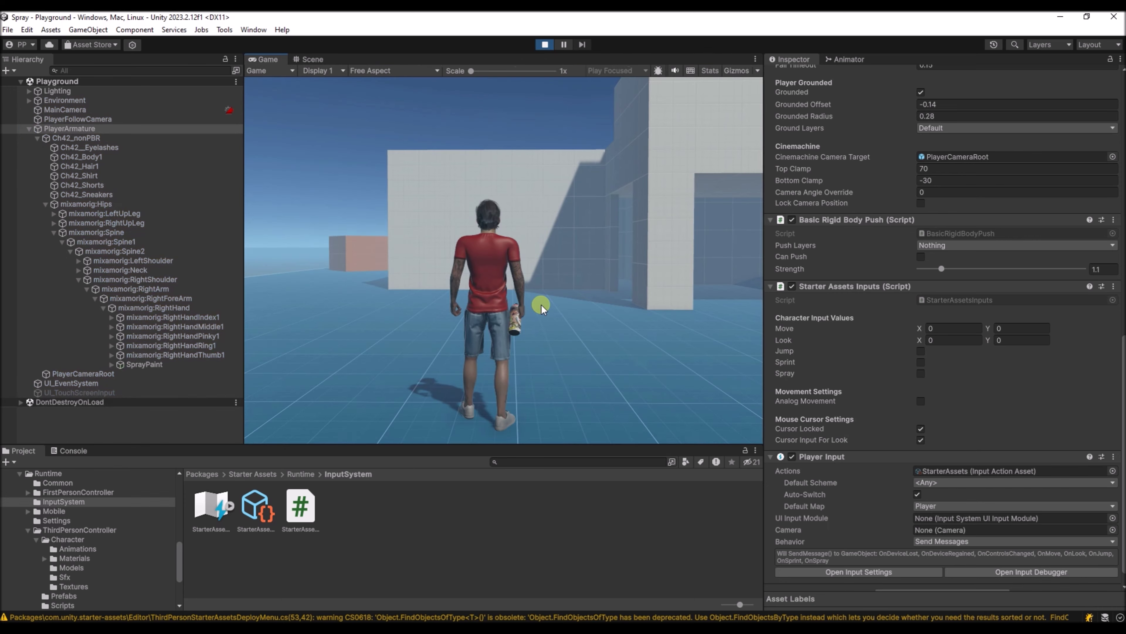
scroll(828, 313, down, 15)
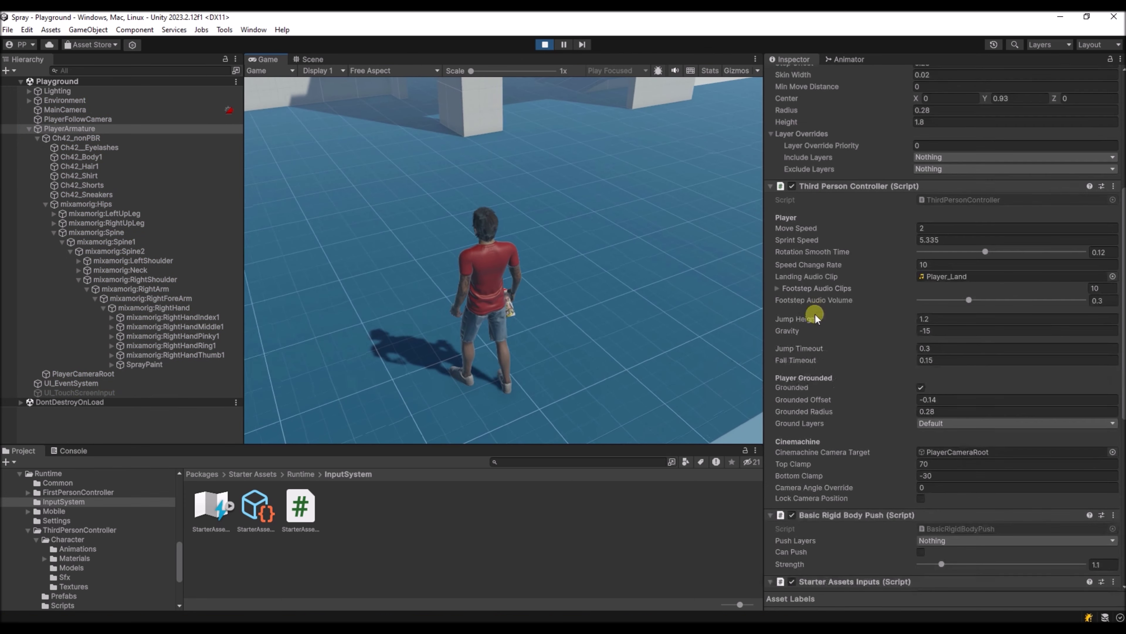
click(564, 273)
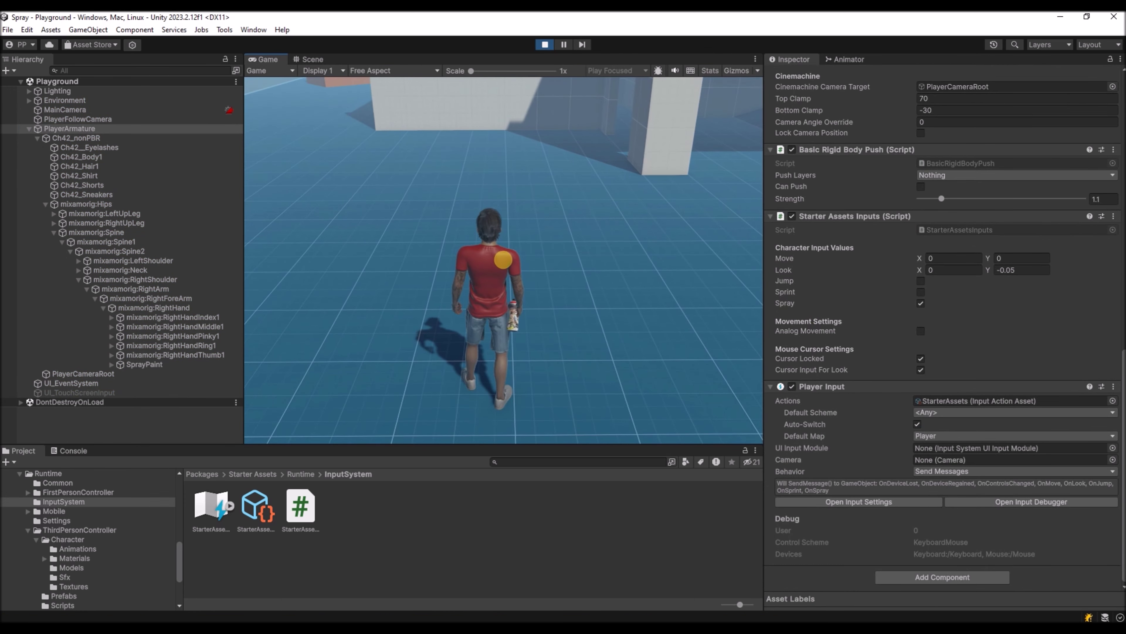
drag(503, 259, 504, 259)
Test jumping, walking and sprinting together with the spray input in the running game, and exit play mode
key(space)
key(space)
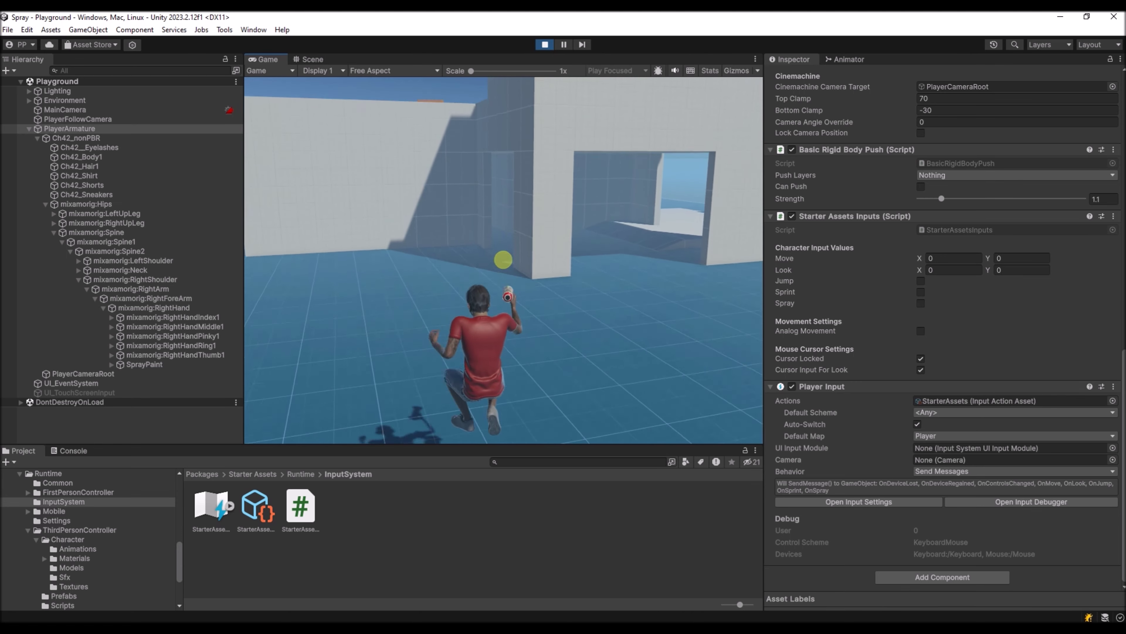
key(space)
key(space)
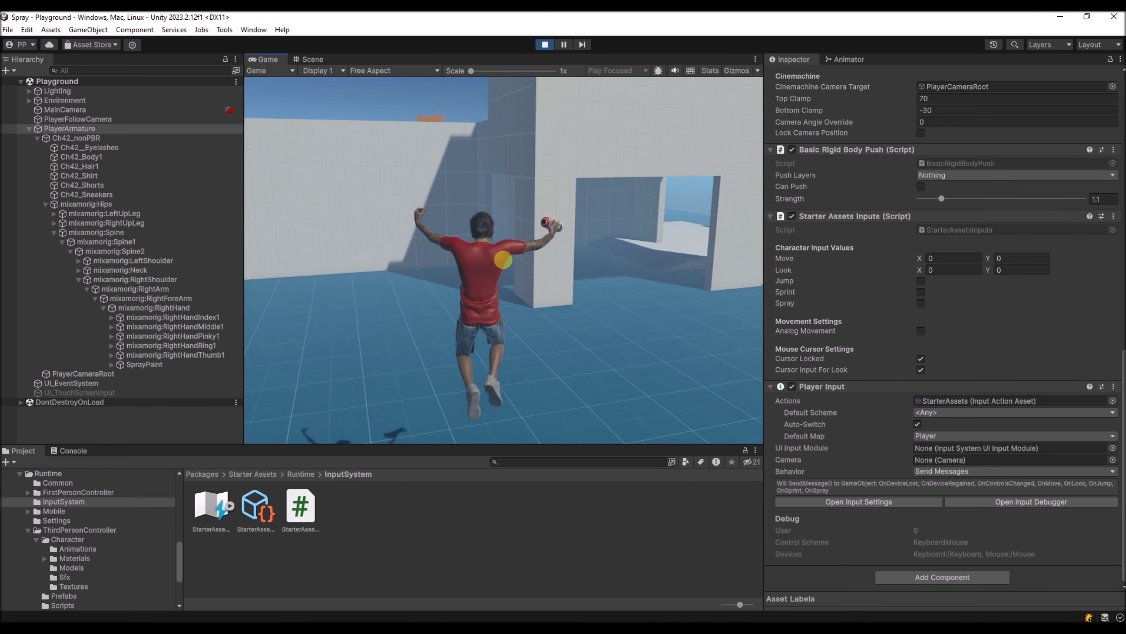
key(shift+w)
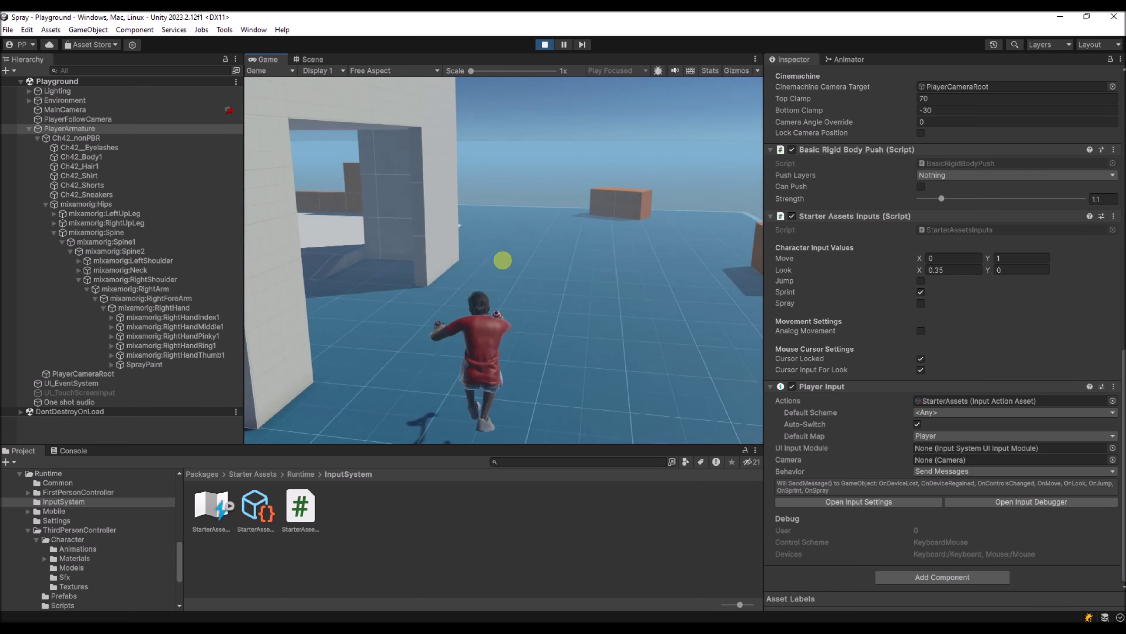
key(space)
key(space)
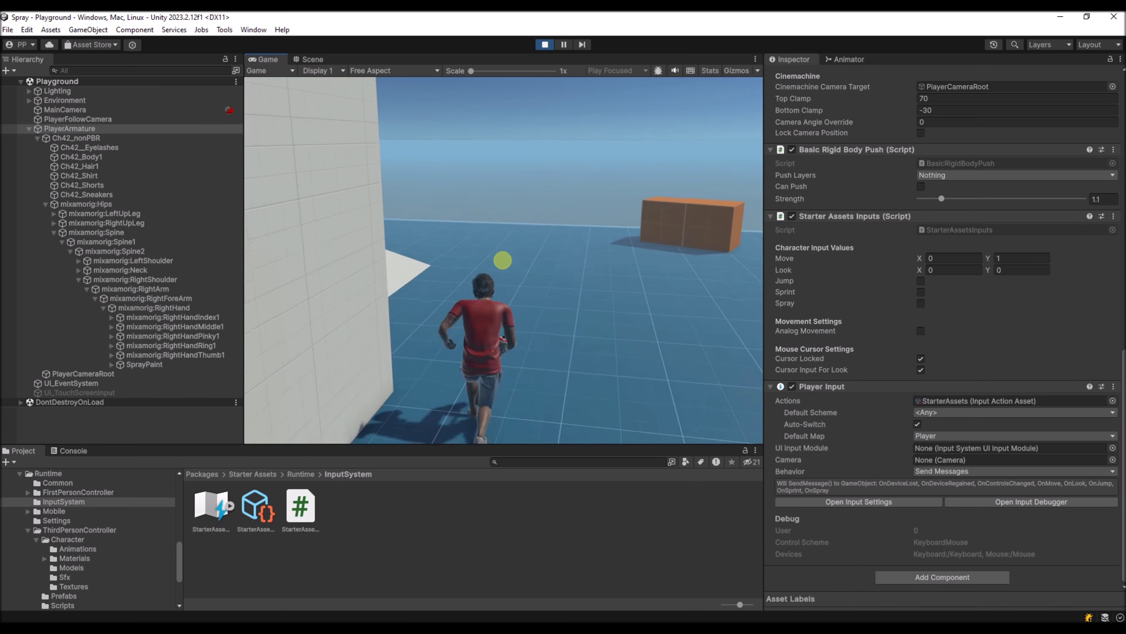
key(space)
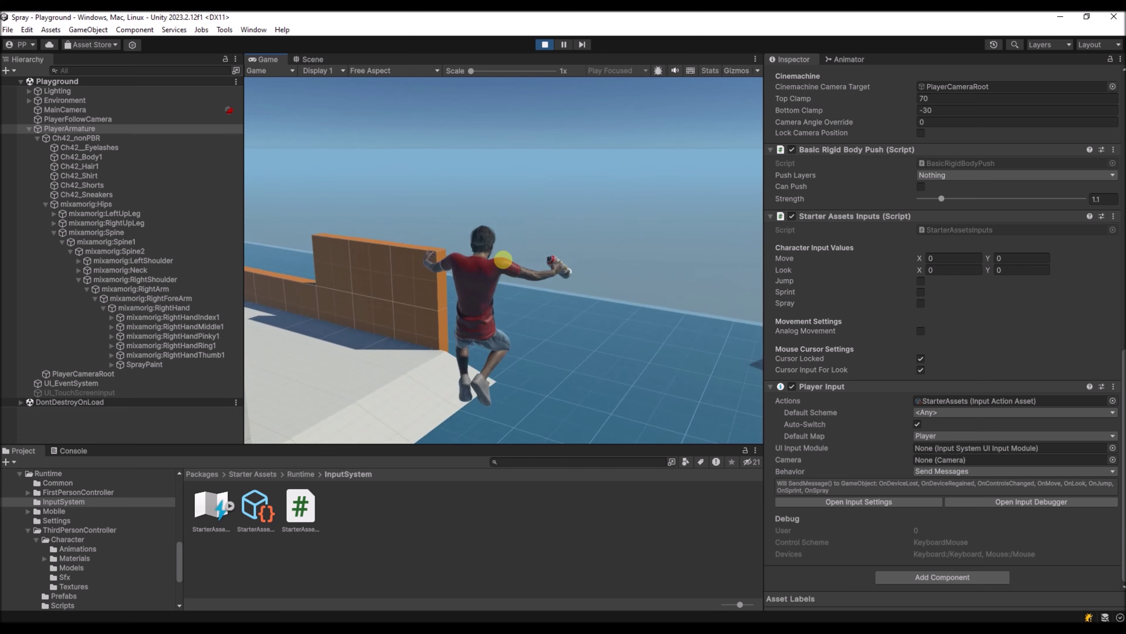
key(w)
key(space)
key(d)
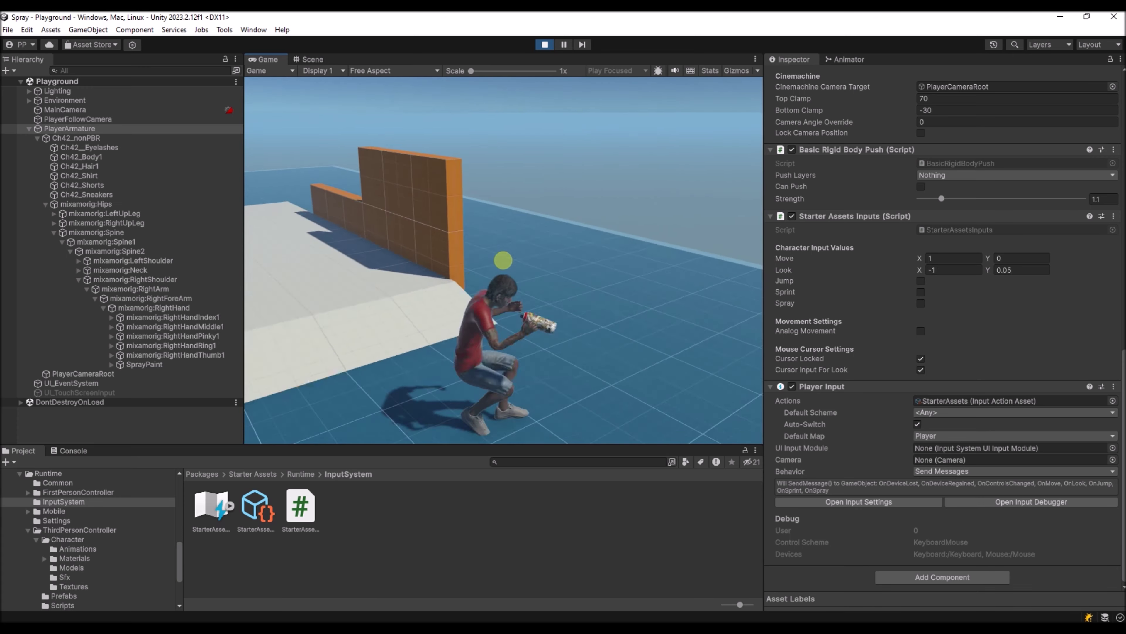
key(w)
key(space)
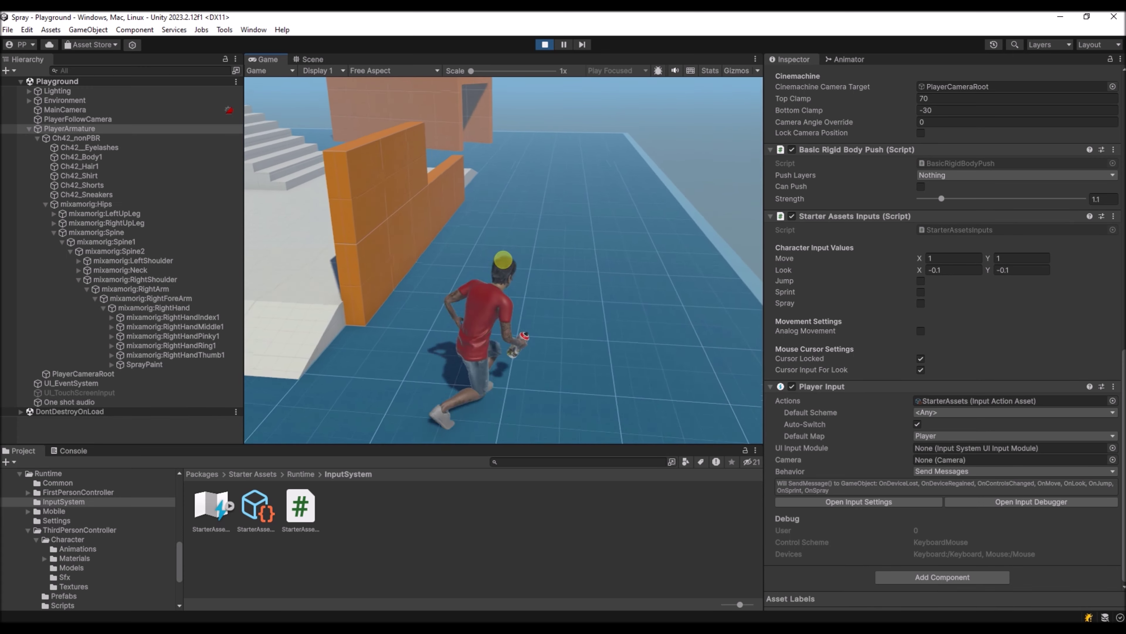
key(w)
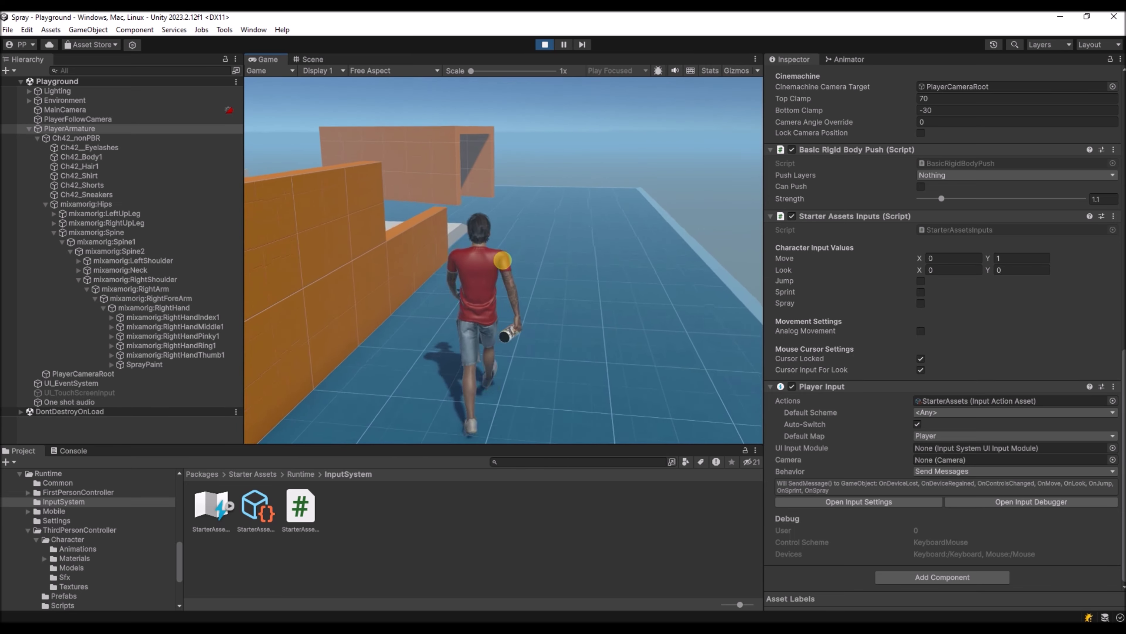
key(space)
key(space)
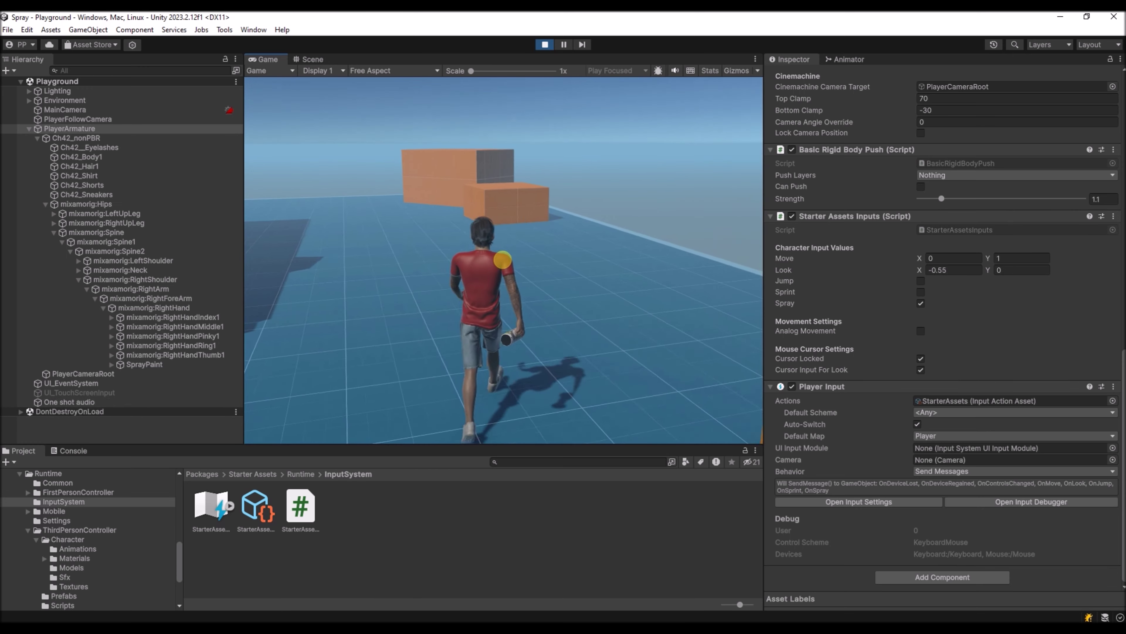
click(503, 260)
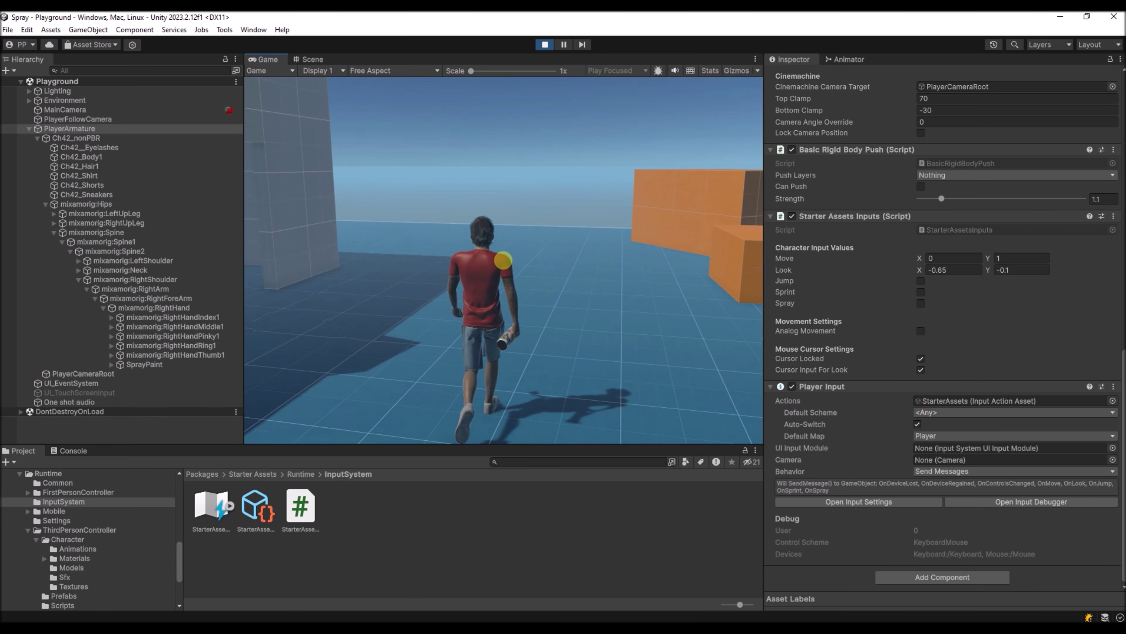
key(d)
key(space)
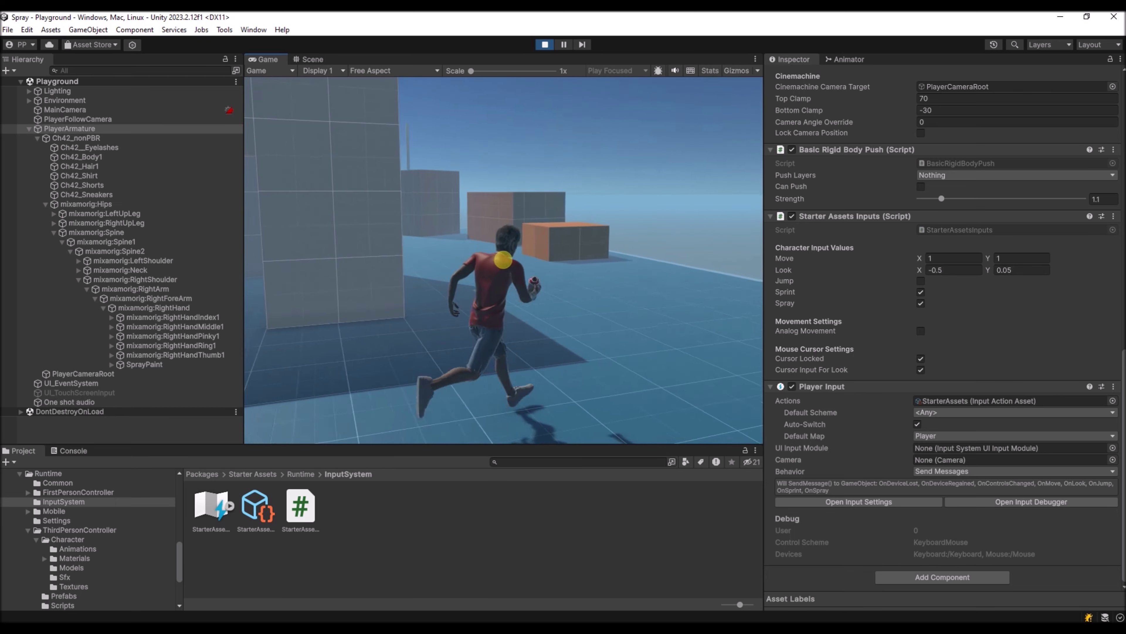
key(ctrl+p)
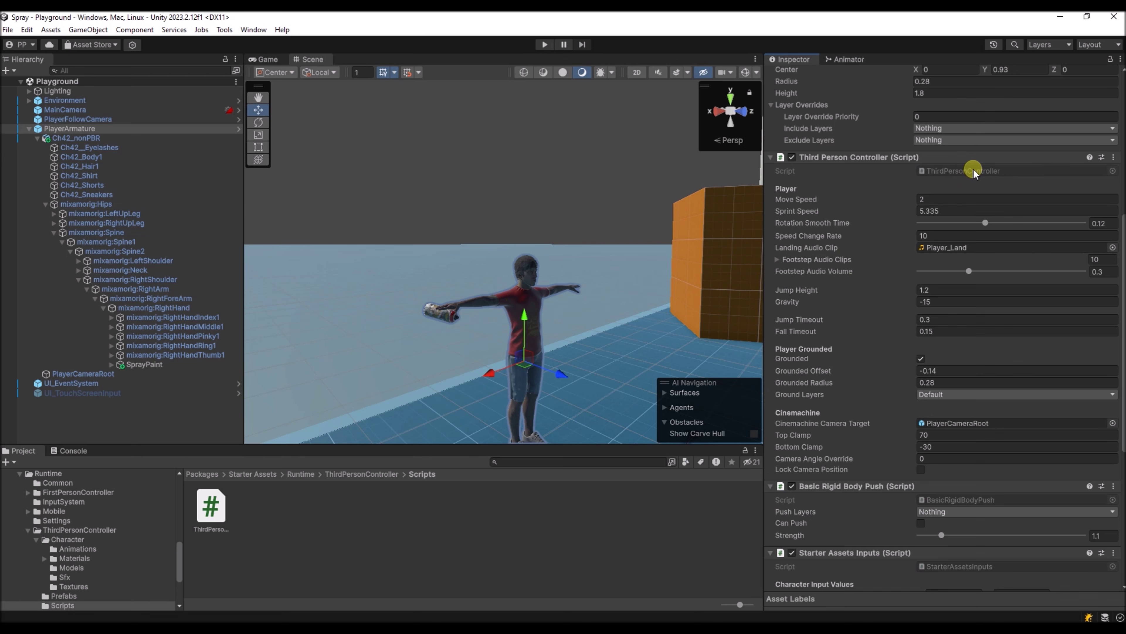
Open the player's ThirdPersonController script and duplicate the LateUpdate method directly below Update
double_click(953, 173)
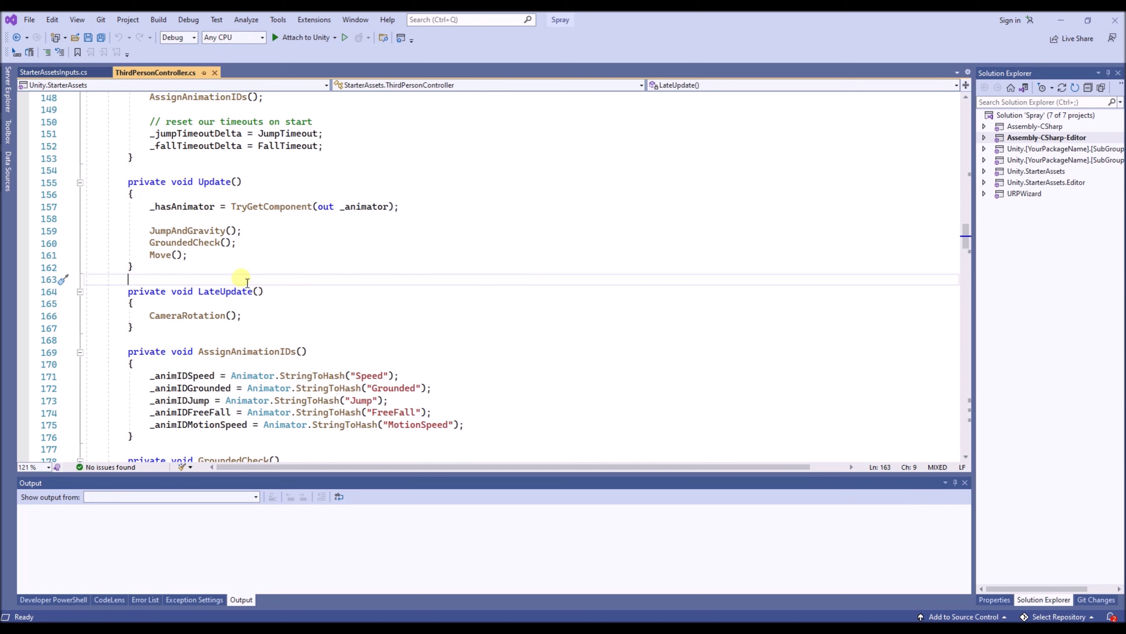
scroll(193, 264, up, 1)
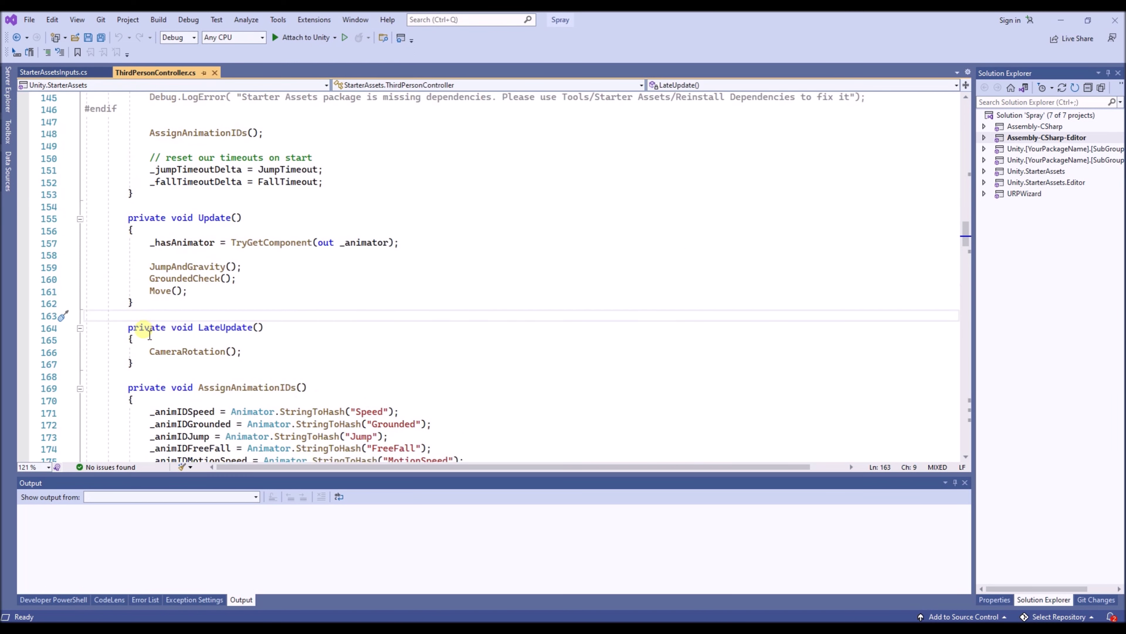
drag(145, 360, 71, 339)
key(ctrl+c)
key(Up)
key(Up)
key(End)
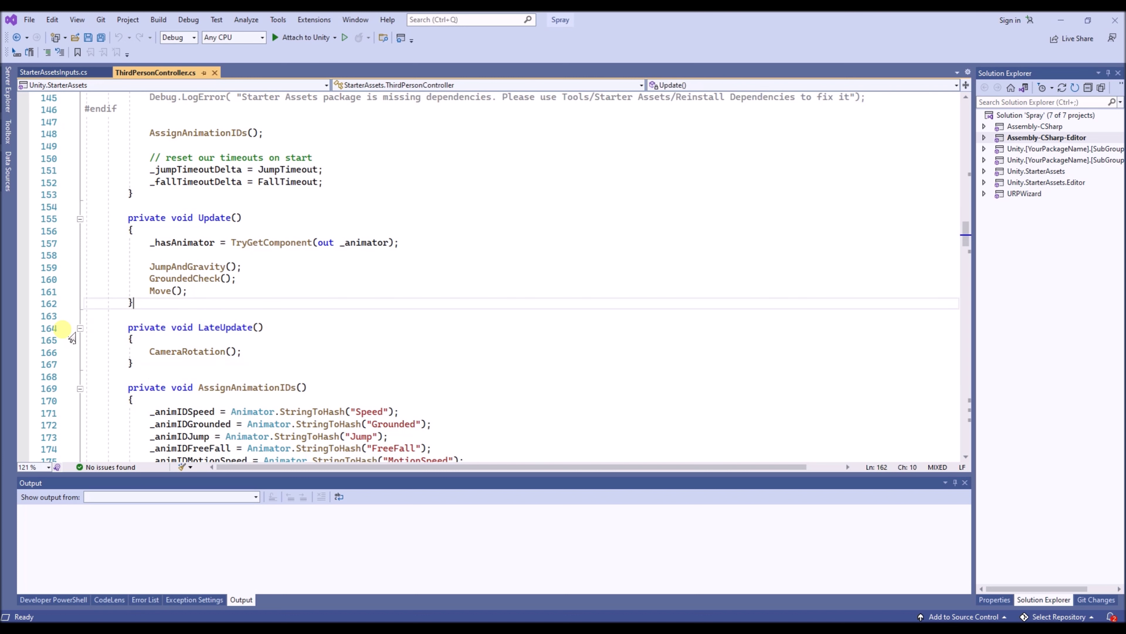
key(Return)
key(Return)
key(ctrl+v)
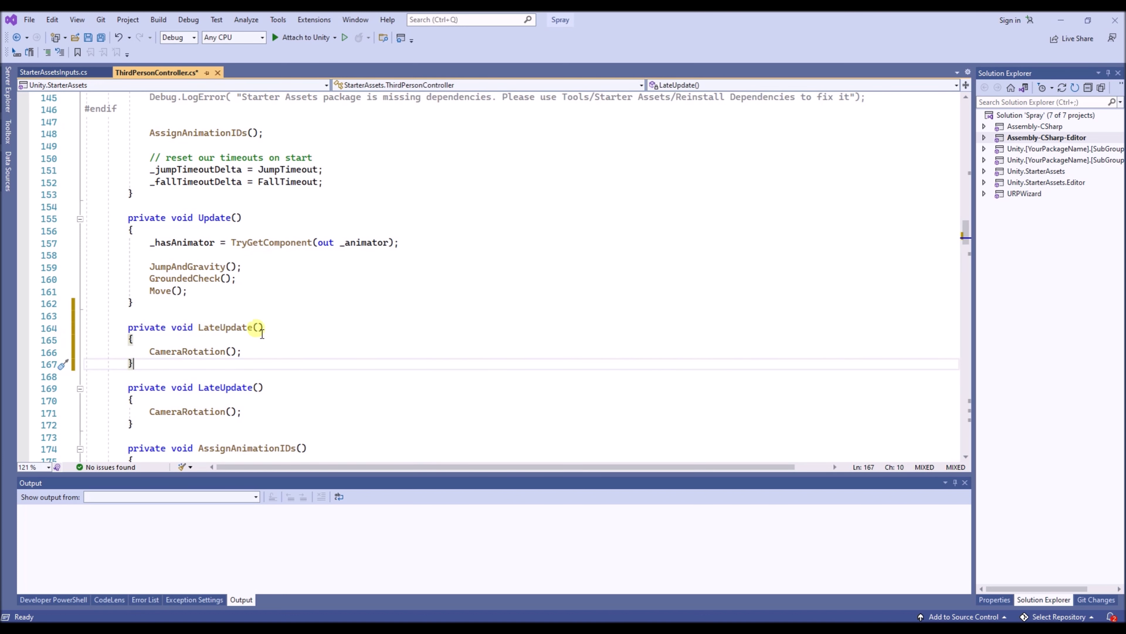
Rename the first LateUpdate copy, just below Update, to Spray
double_click(220, 328)
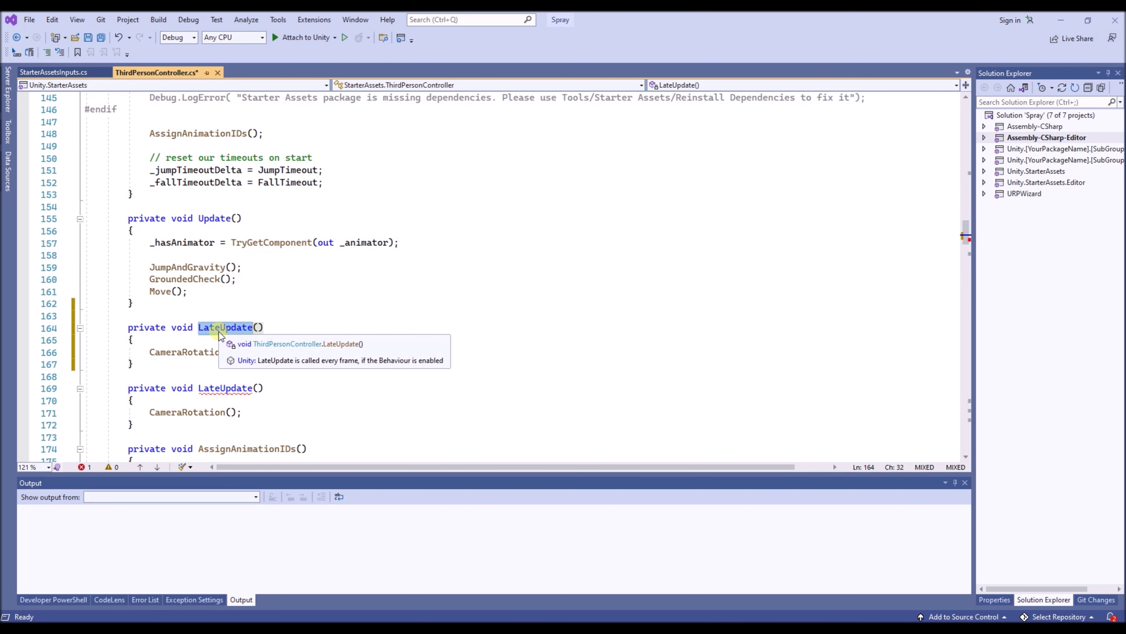
text(Spray)
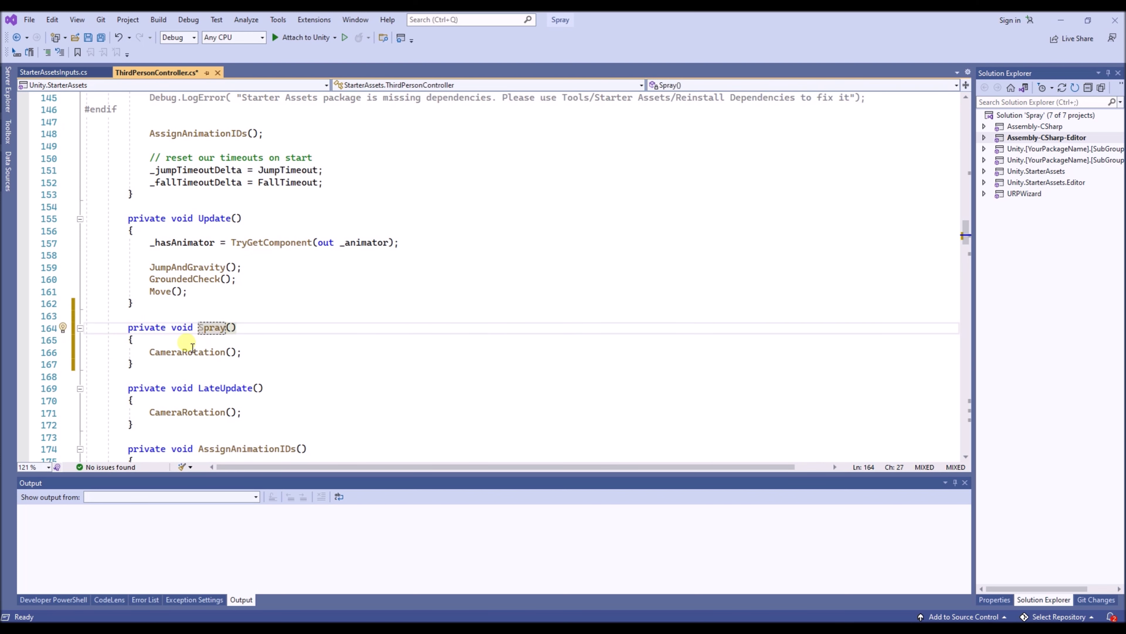
Add a Spray(); call after Move(); in the Update method
key(shift+End)
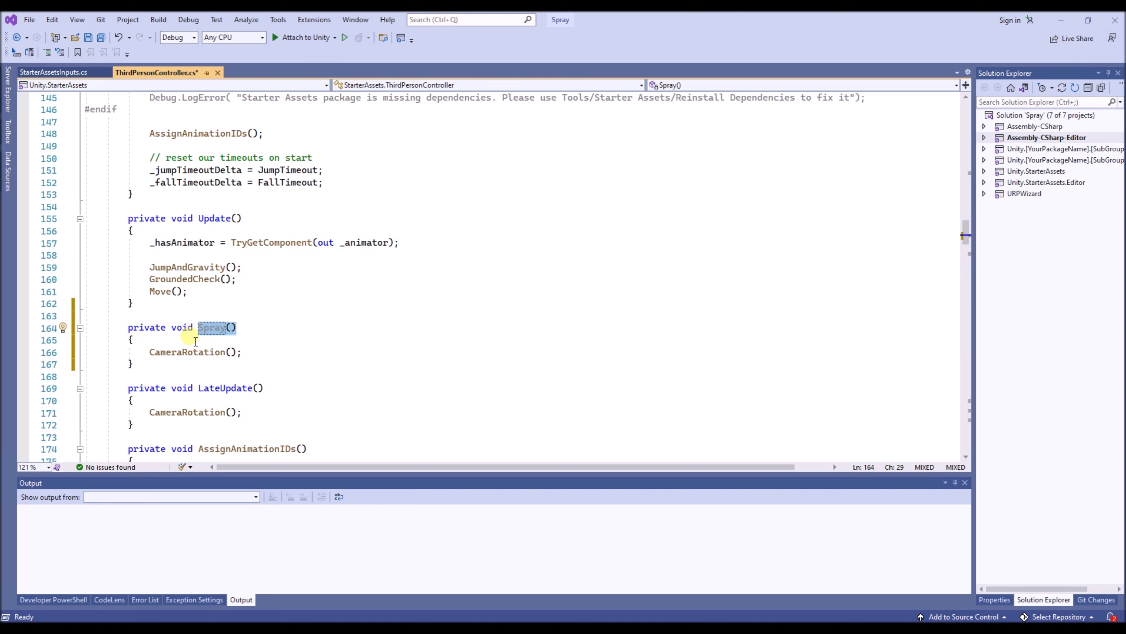
key(Up)
key(Up)
key(Up)
key(Return)
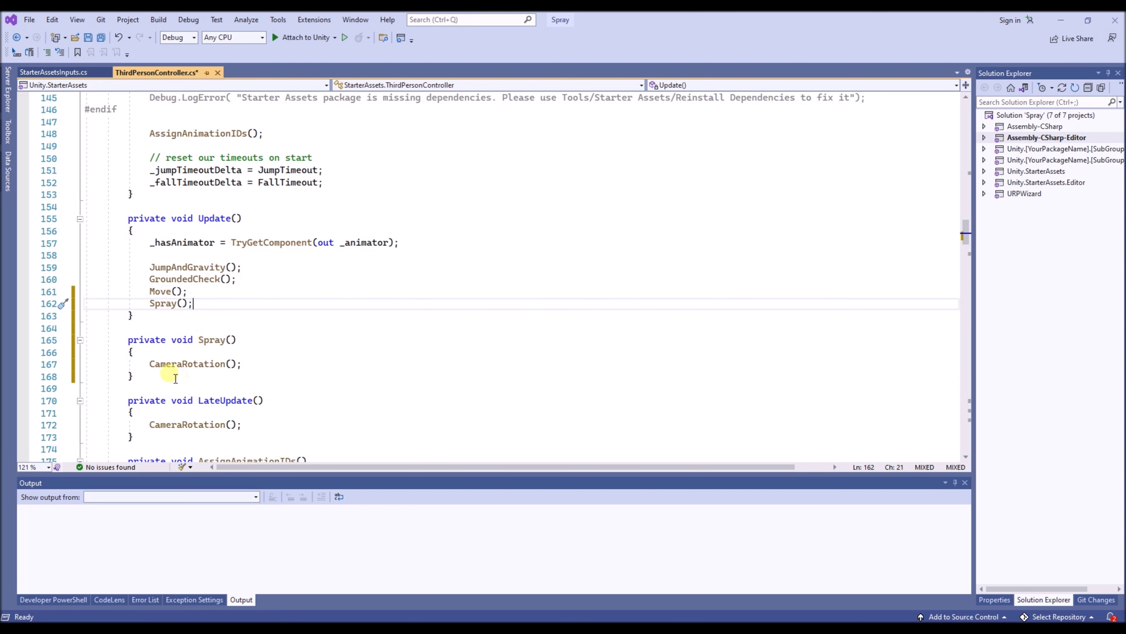
Replace the CameraRotation call inside the Spray method with an if statement that has input as its condition
drag(151, 364, 242, 365)
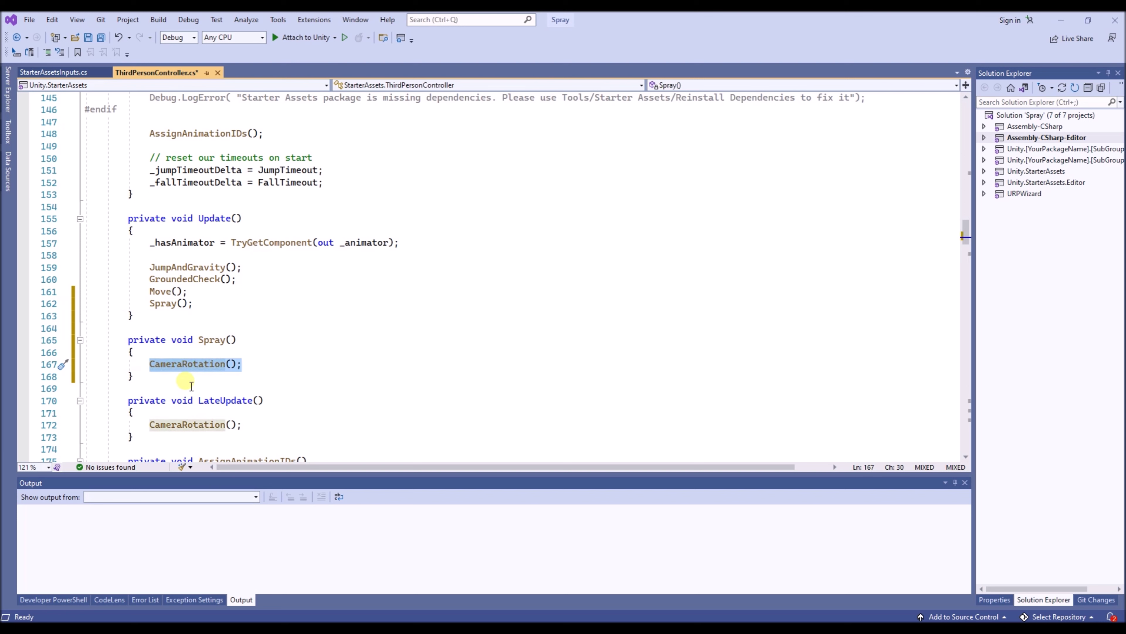
key(BackSpace)
text(if()
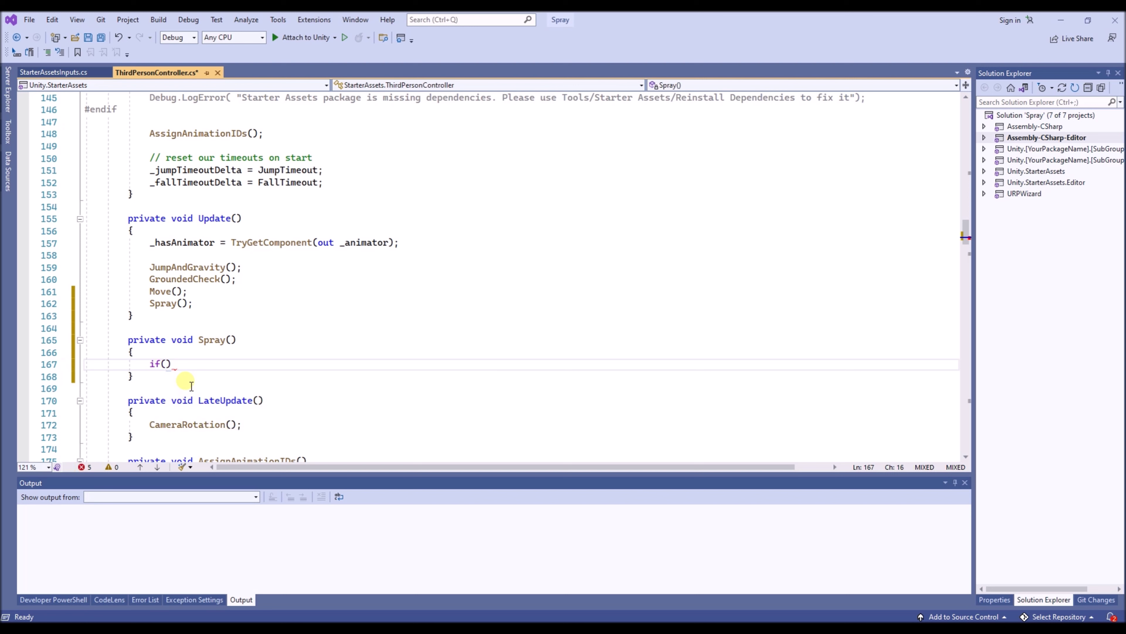
text(in)
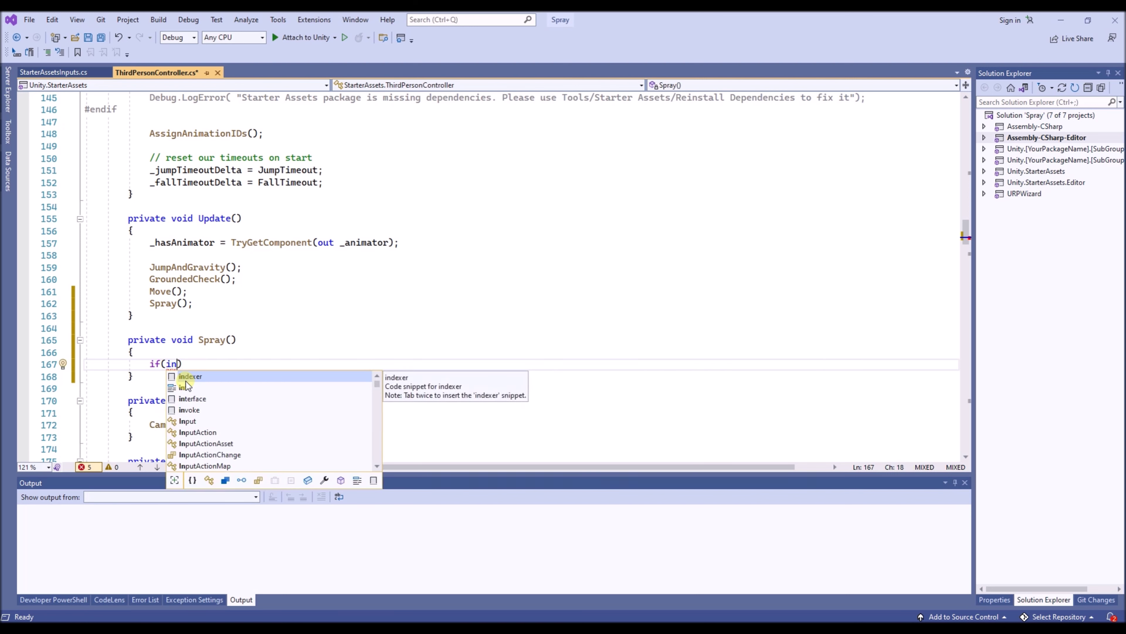
text(put)
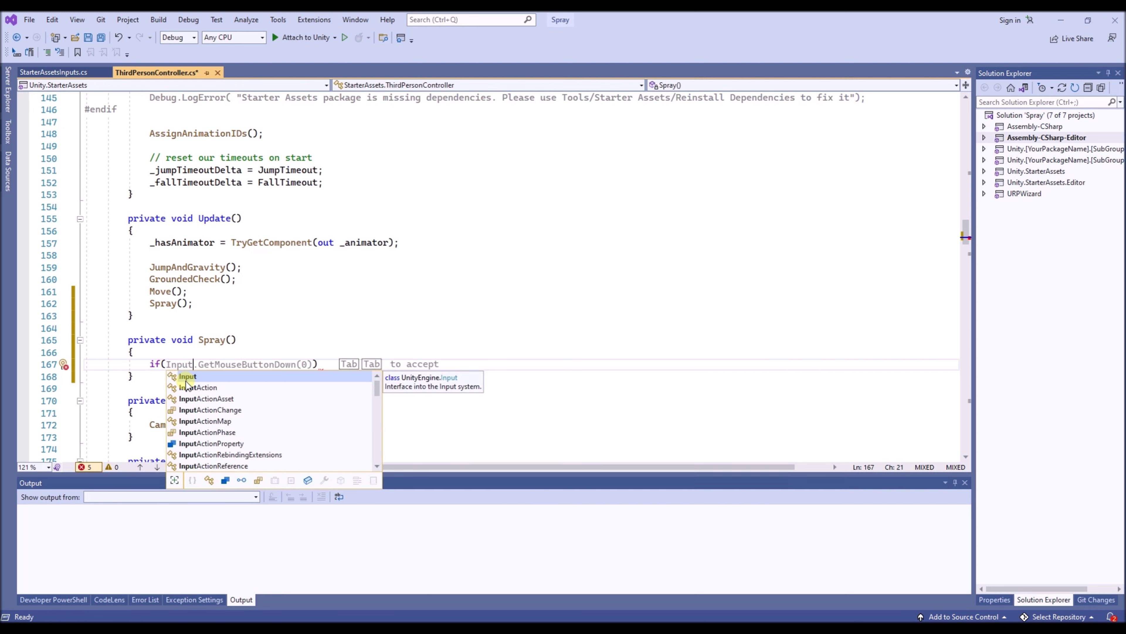
click(207, 356)
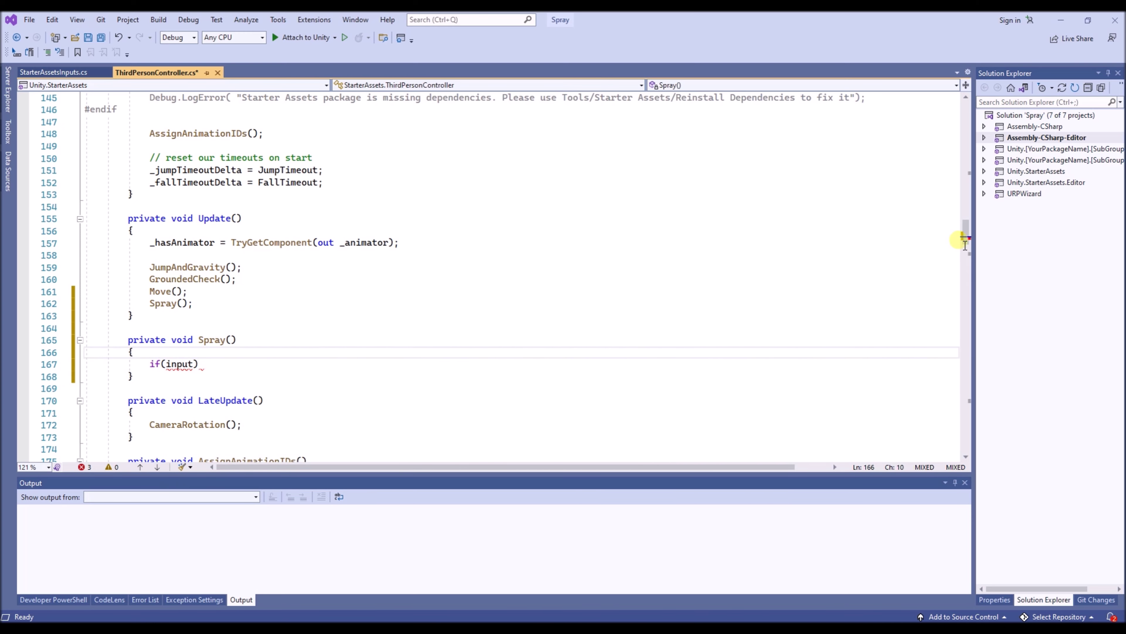
Search the script for "input" to look up the StarterAssetsInputs variable's name, and return to the Spray method
drag(965, 243, 874, 216)
click(290, 198)
key(ctrl+f)
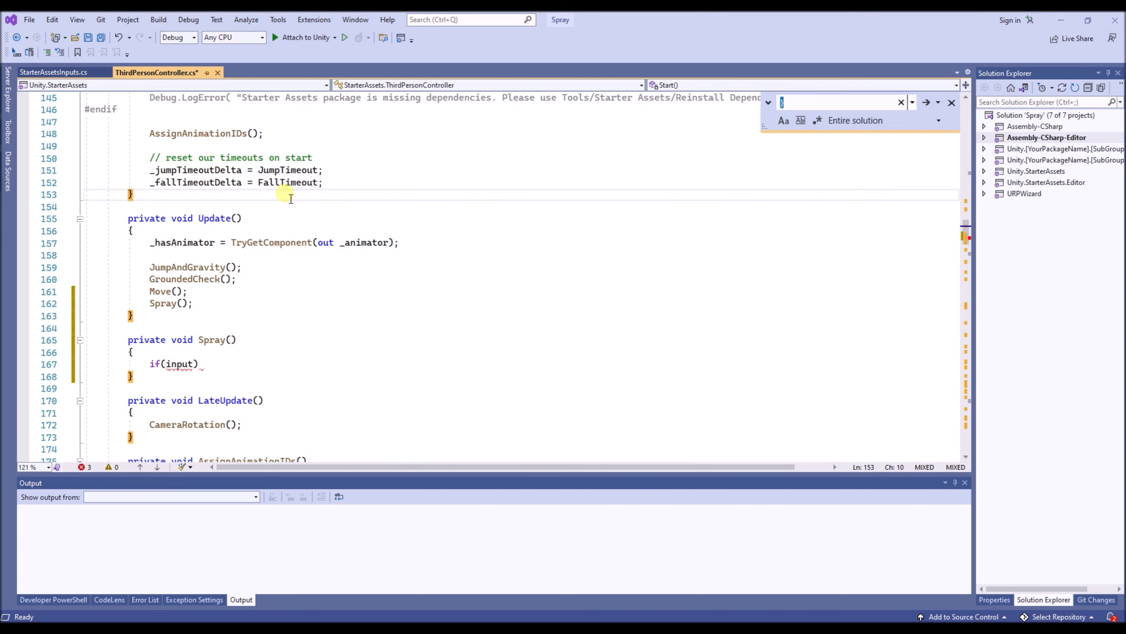
text(input)
key(Return)
key(Return)
key(Return)
key(Return)
key(Return)
key(Return)
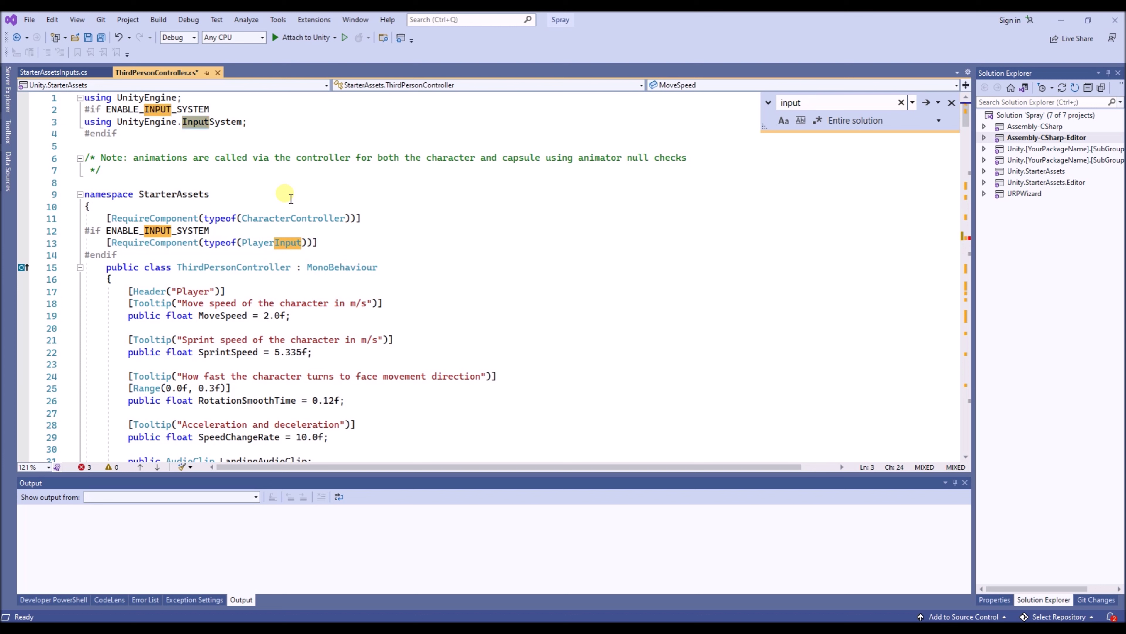
key(Return)
key(Return)
key(Return)
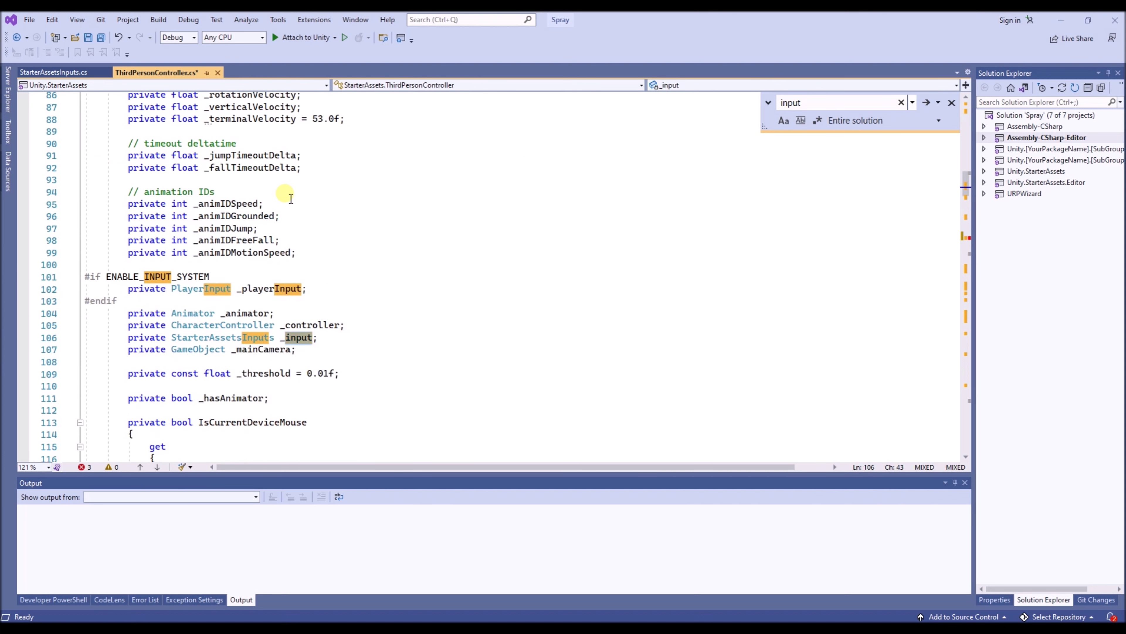
double_click(297, 143)
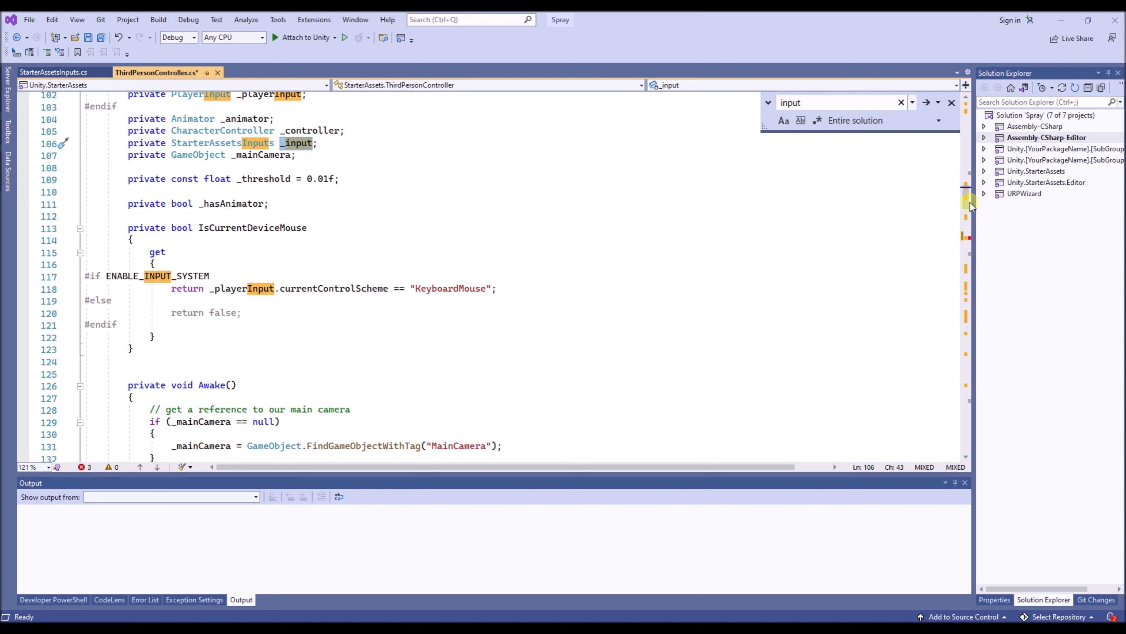
drag(970, 202, 970, 242)
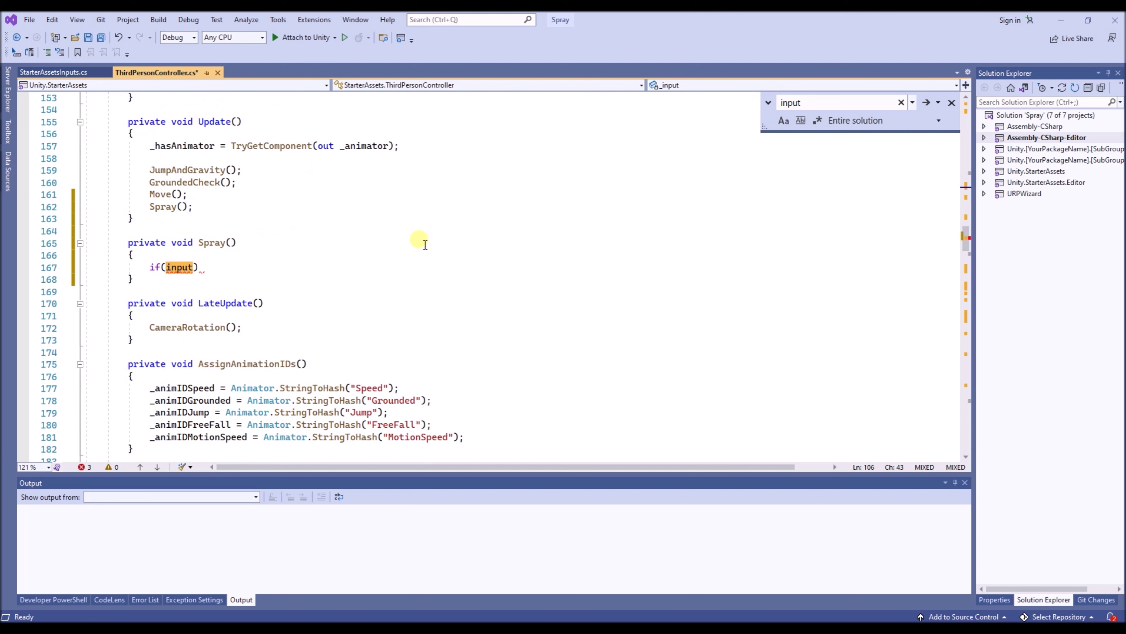
Change the if condition in Spray to _input.spray and add an empty braced body beneath it
double_click(179, 268)
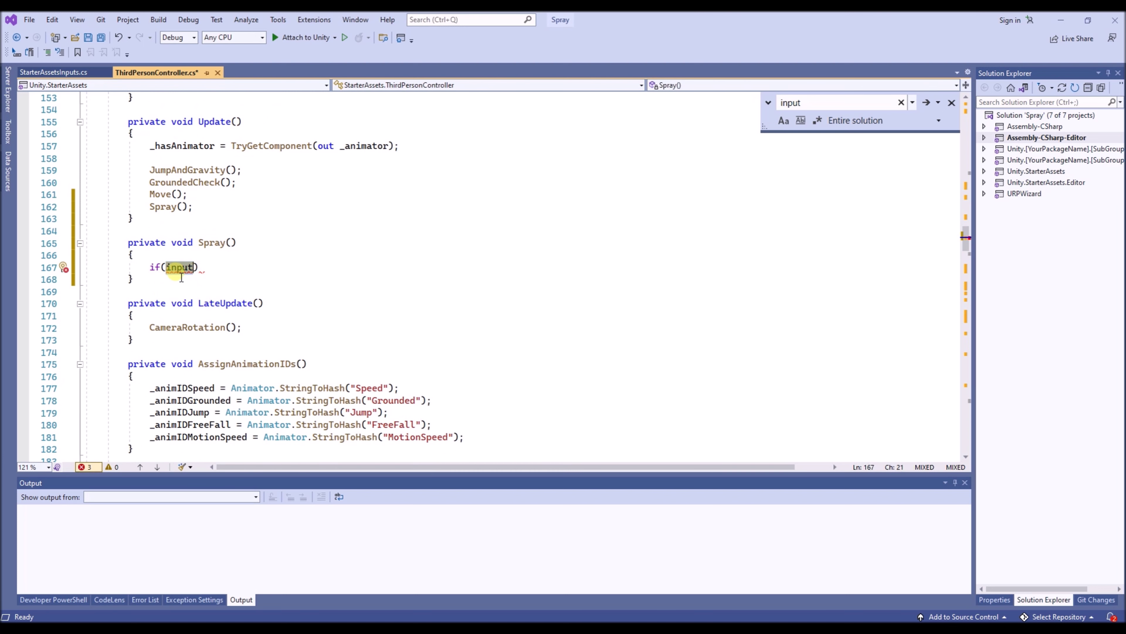
text(_input)
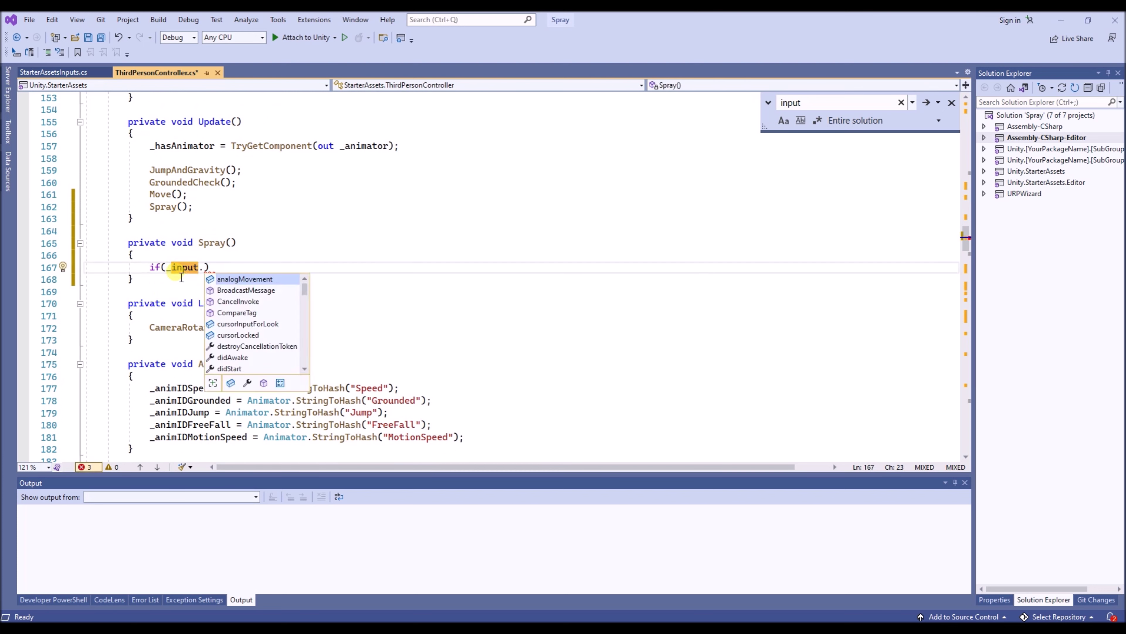
text(.s)
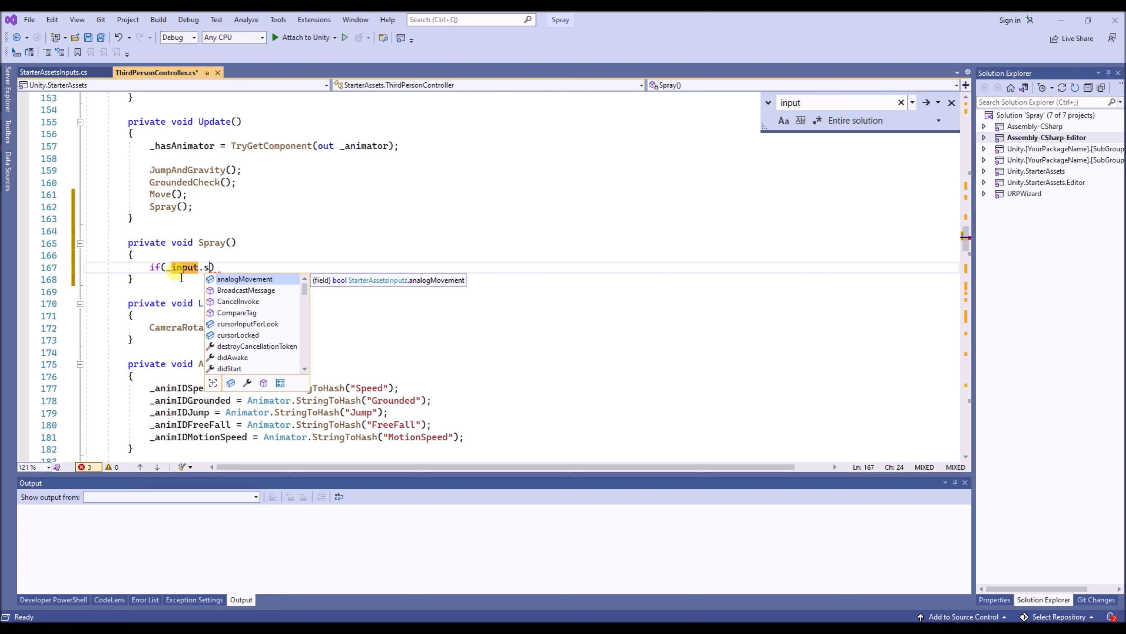
text(pray)
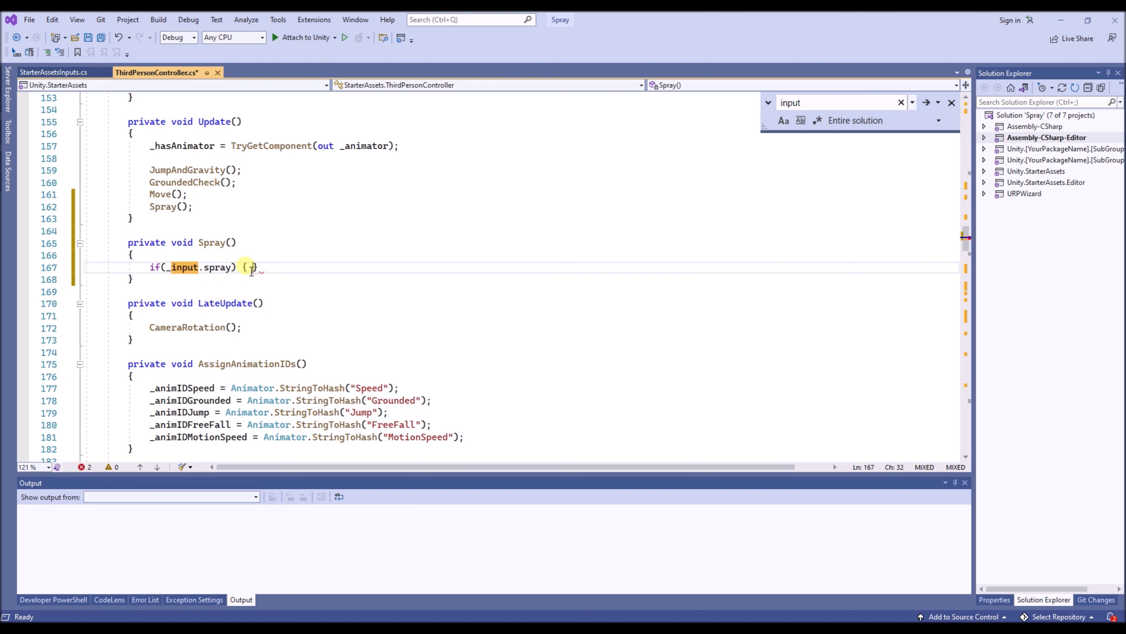
text( {)
key(Return)
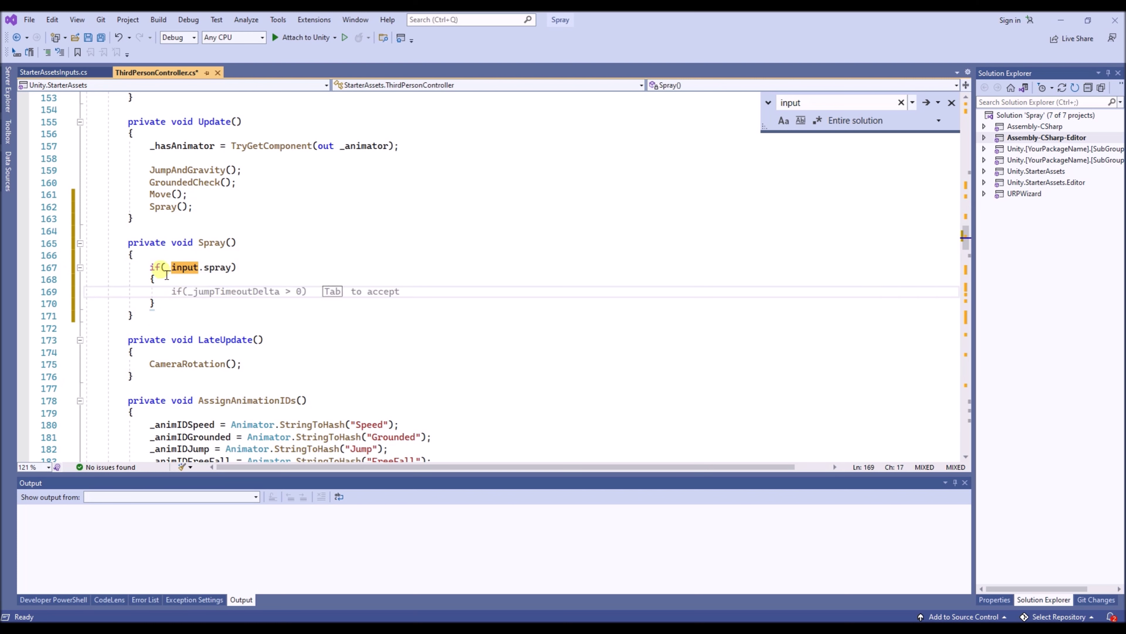
click(165, 269)
click(182, 288)
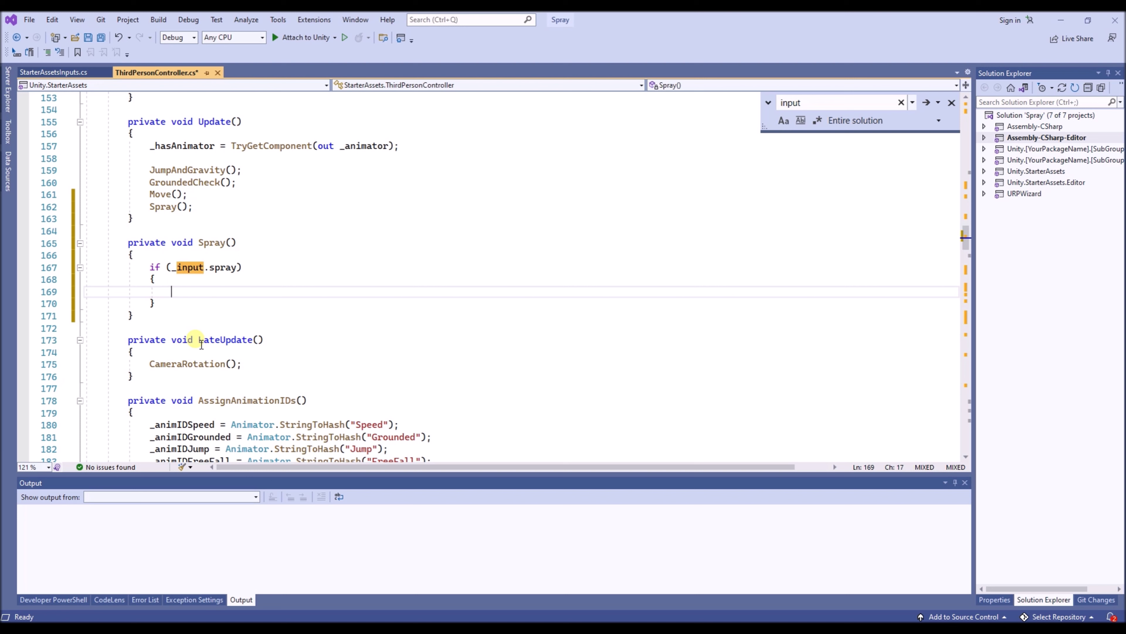
Enter the _animator reference inside the if block, copying its name from the TryGetComponent call in Update
text(ni)
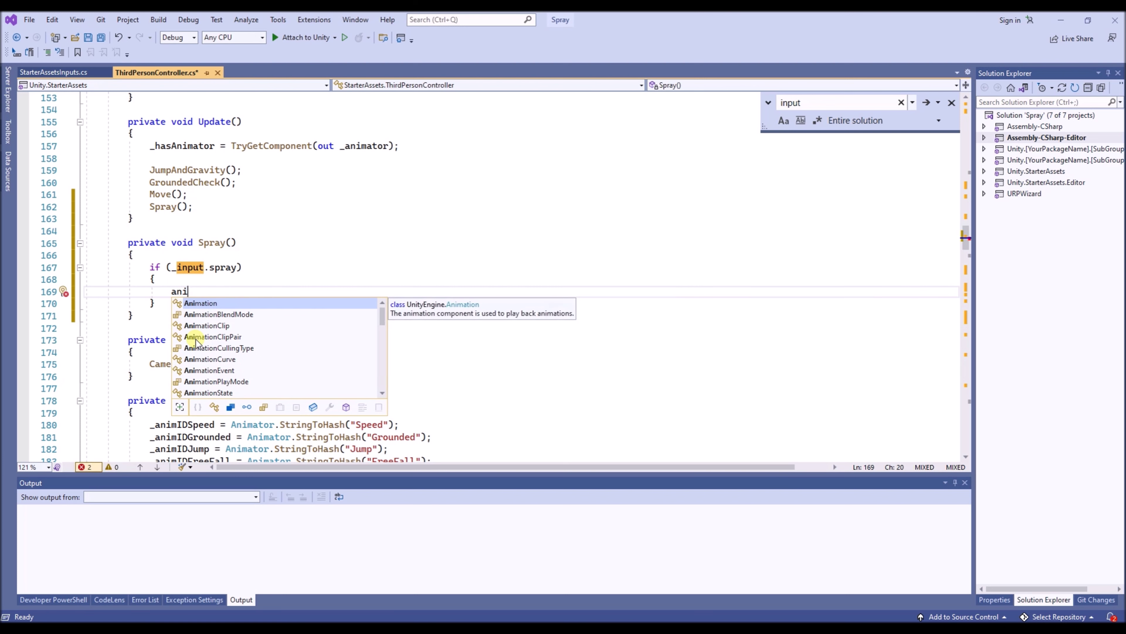
text(mator)
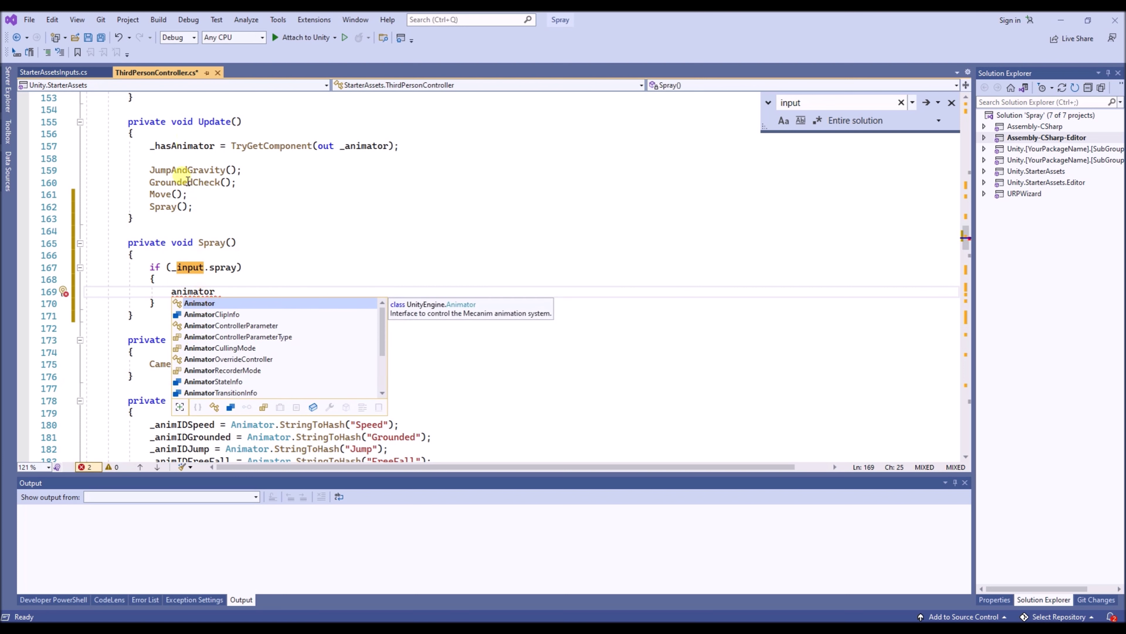
click(253, 237)
double_click(352, 146)
key(ctrl+c)
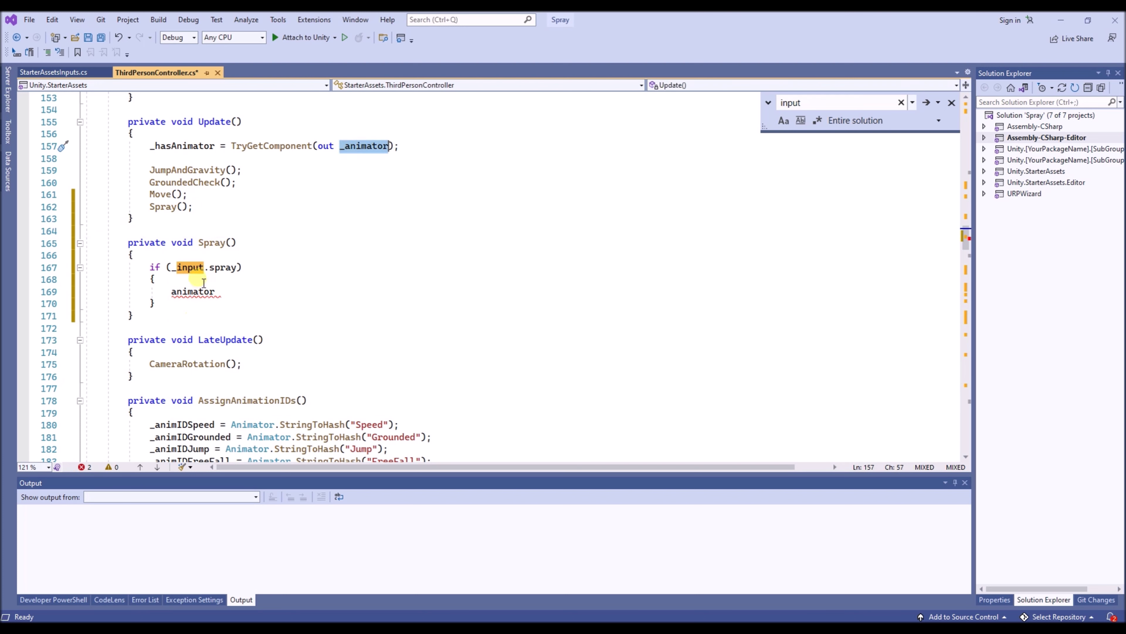
double_click(191, 293)
key(ctrl+v)
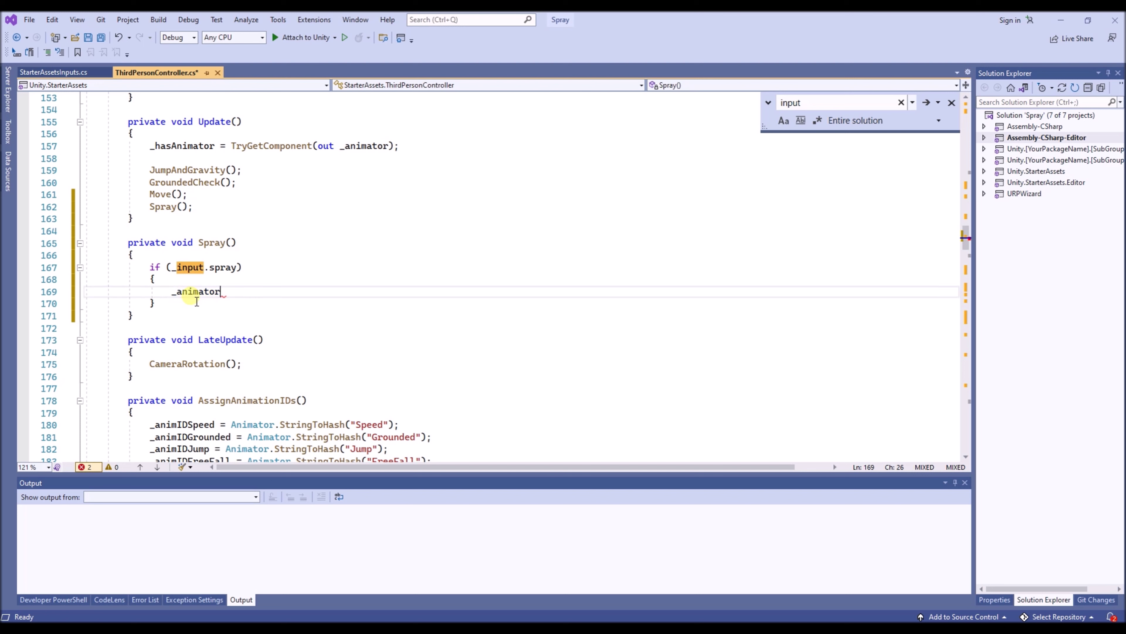
Complete the animator statement as _animator.SetLayerWeight(1, 1); inside the if block
text(.set)
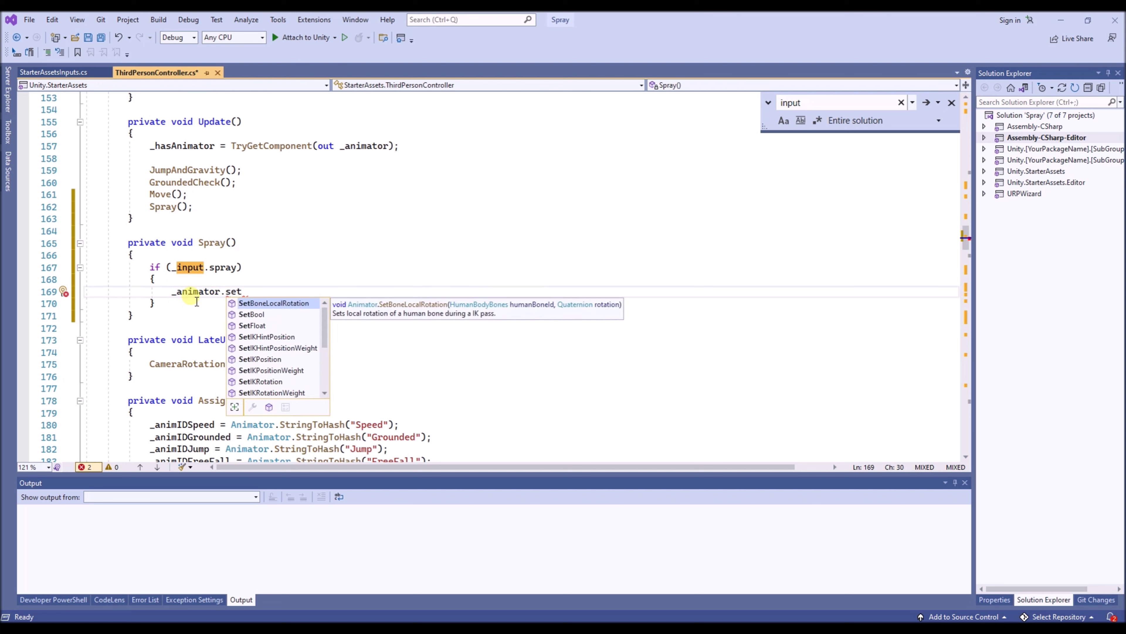
text(l)
key(Tab)
text(()
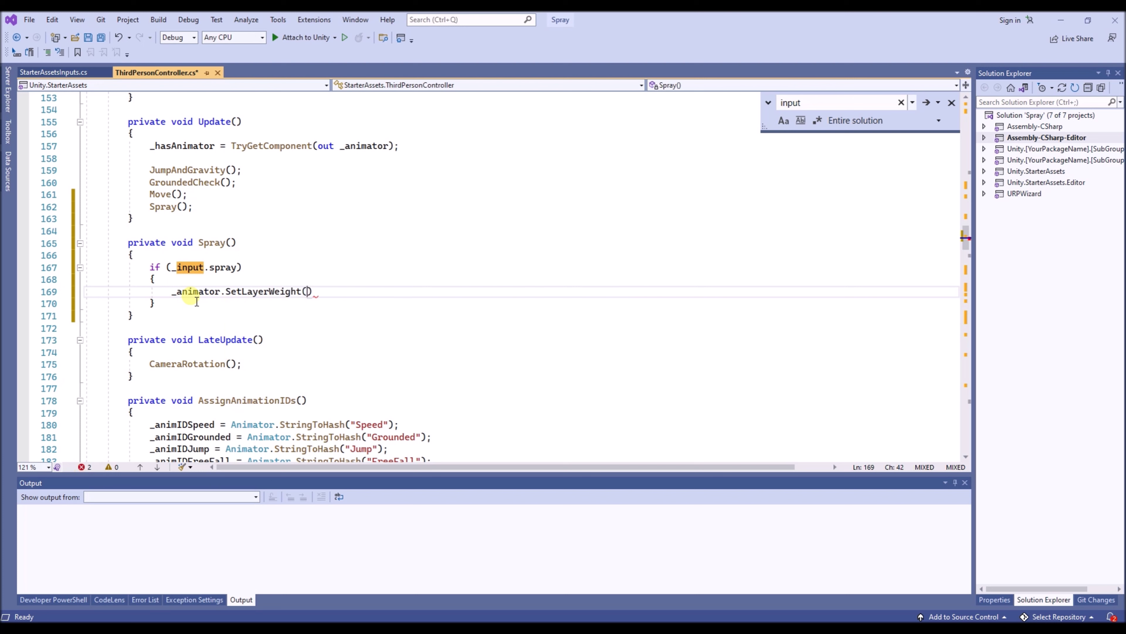
text(1, )
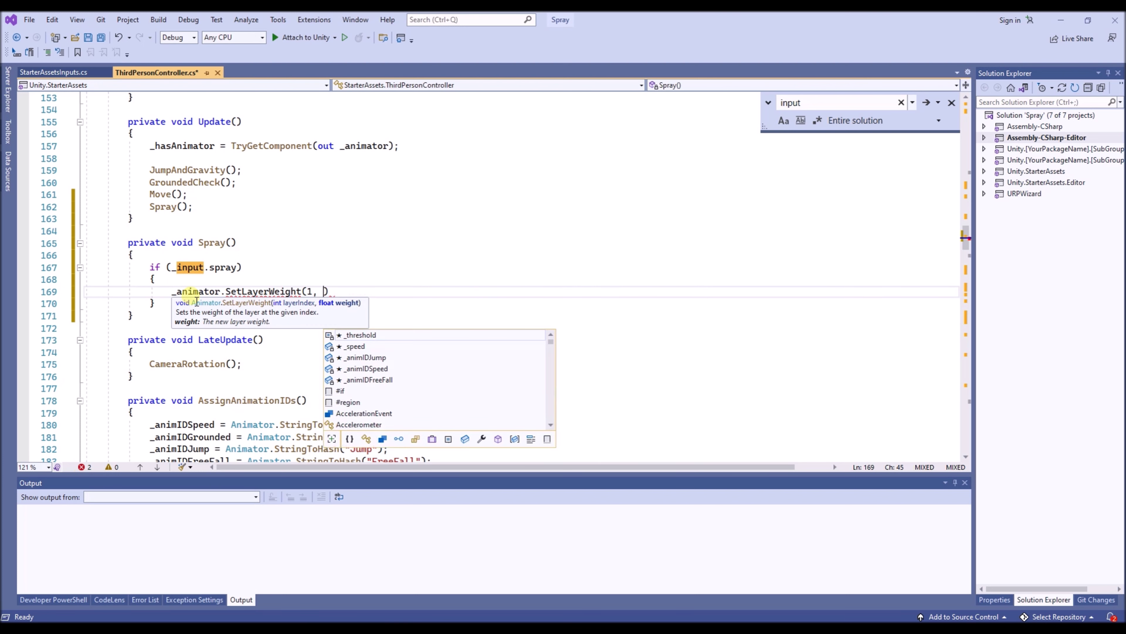
text(1);)
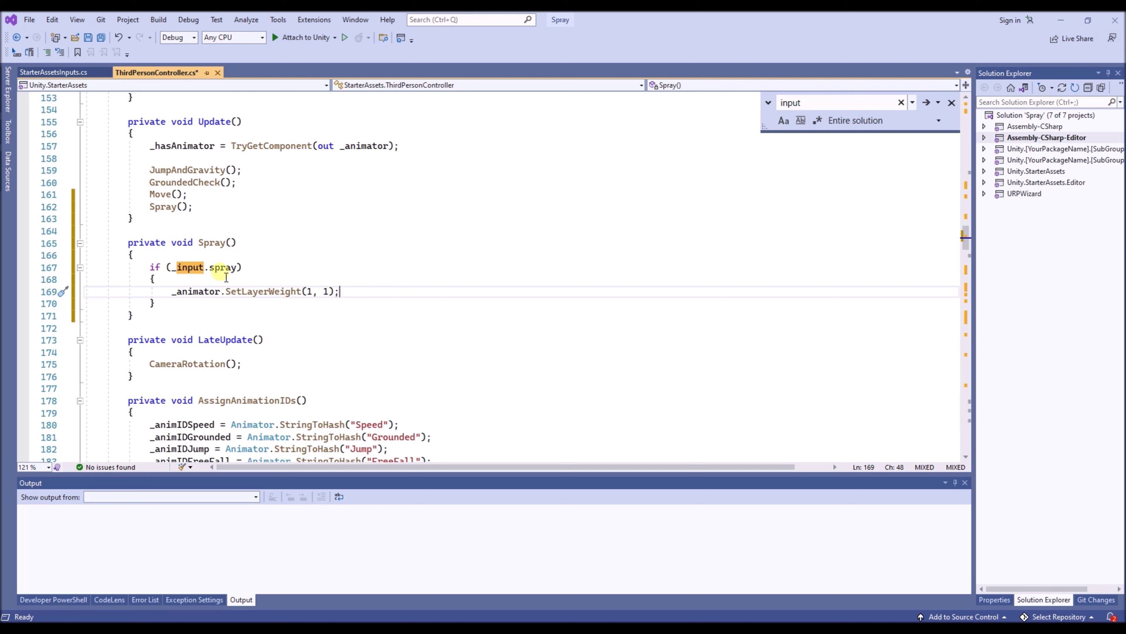
Save the ThirdPersonController script and switch back to the Unity editor
click(102, 39)
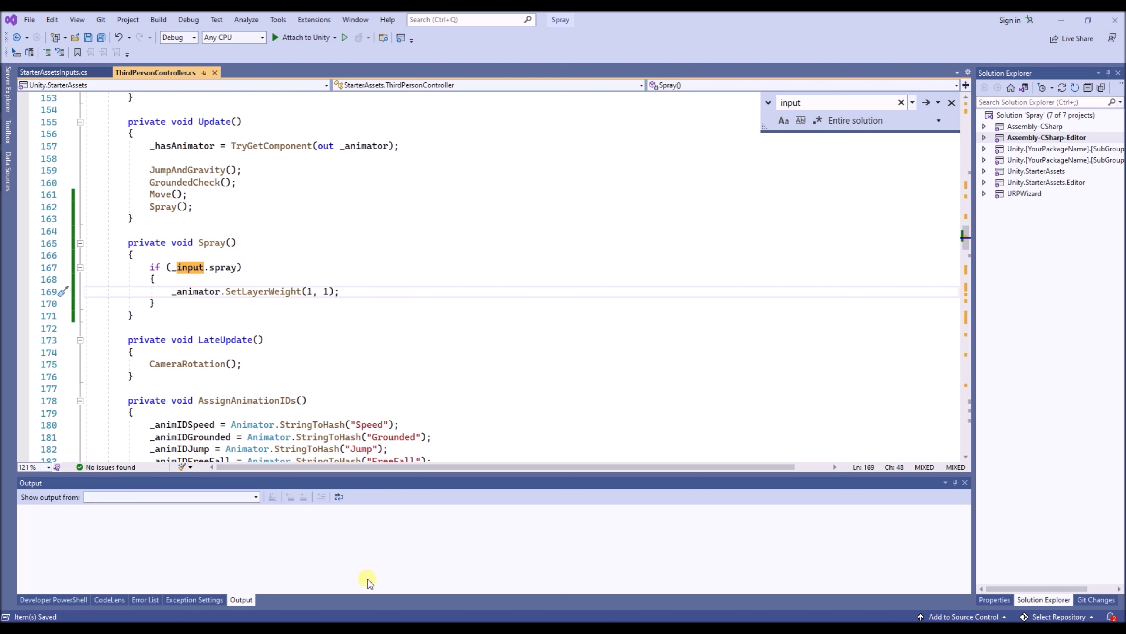
click(446, 628)
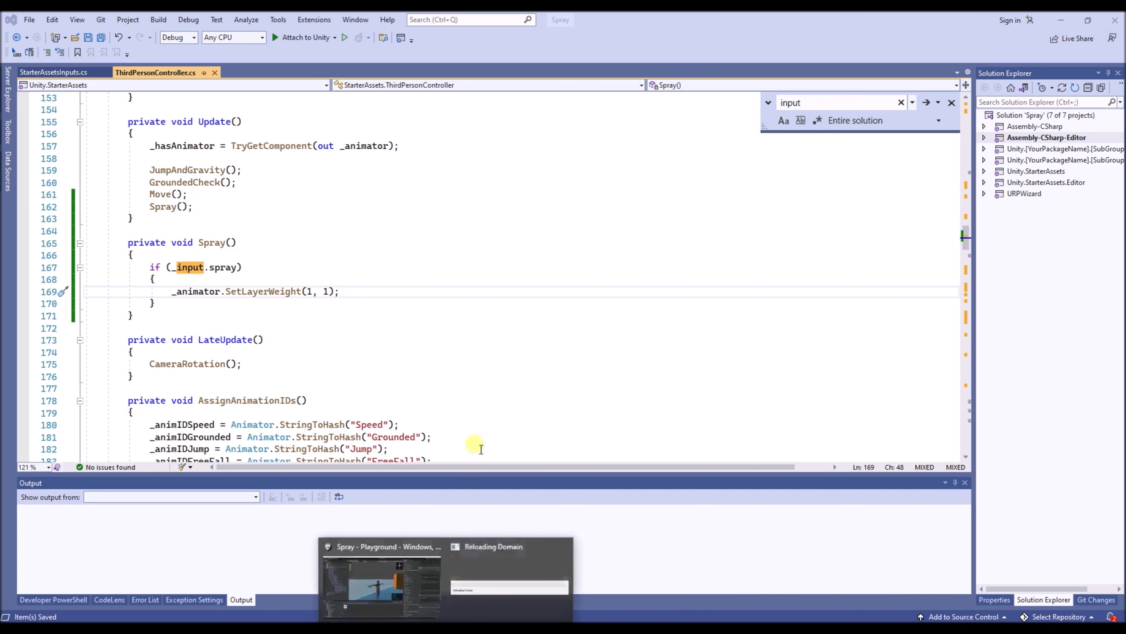
click(374, 589)
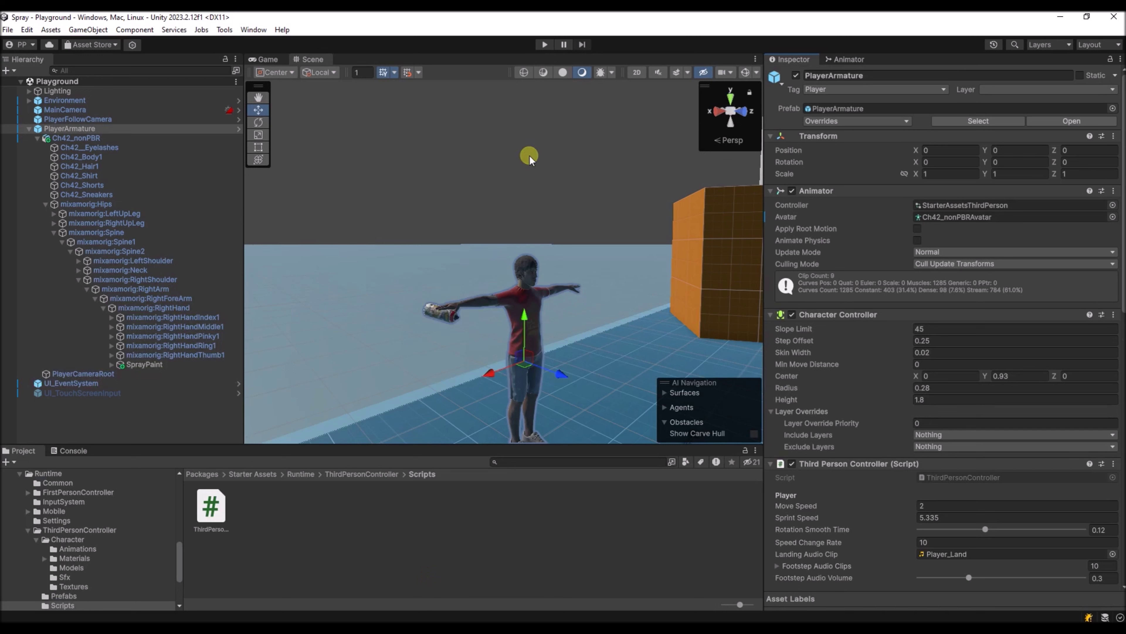
Play-test the scene, walking the character around to check the spraying animation, and stop play mode
click(545, 44)
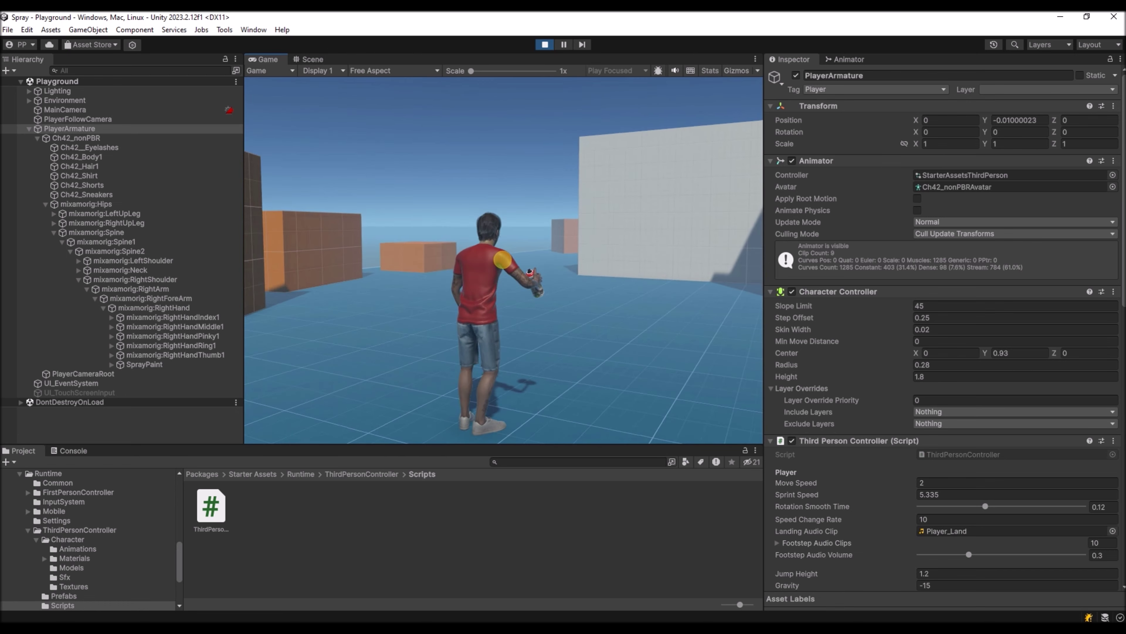
key(w)
key(w)
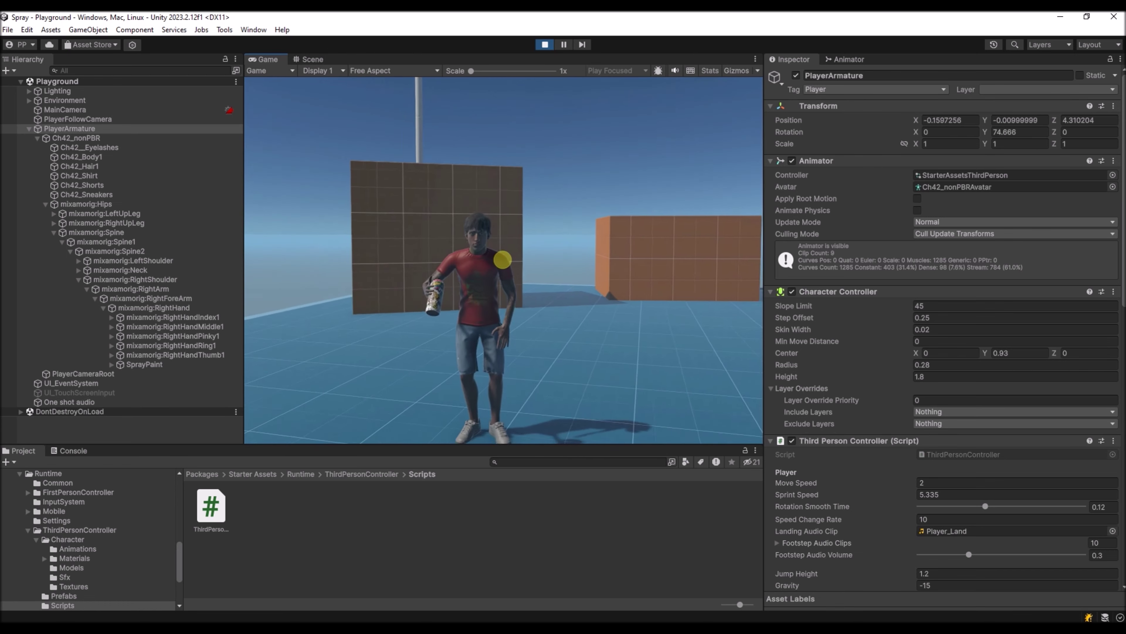
key(s)
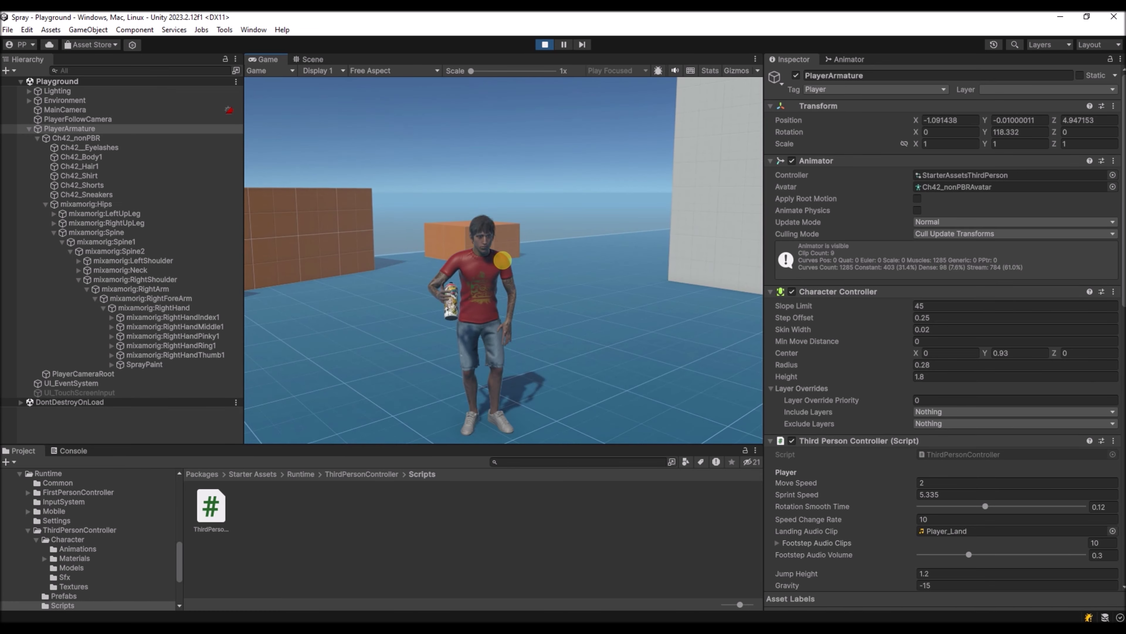
key(w)
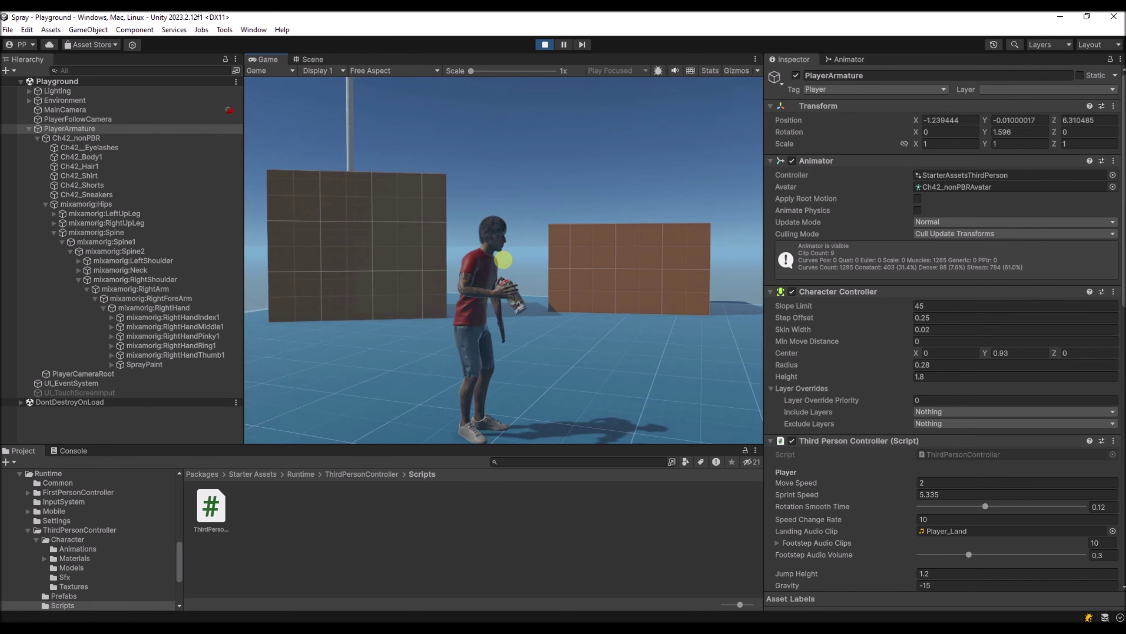
key(w)
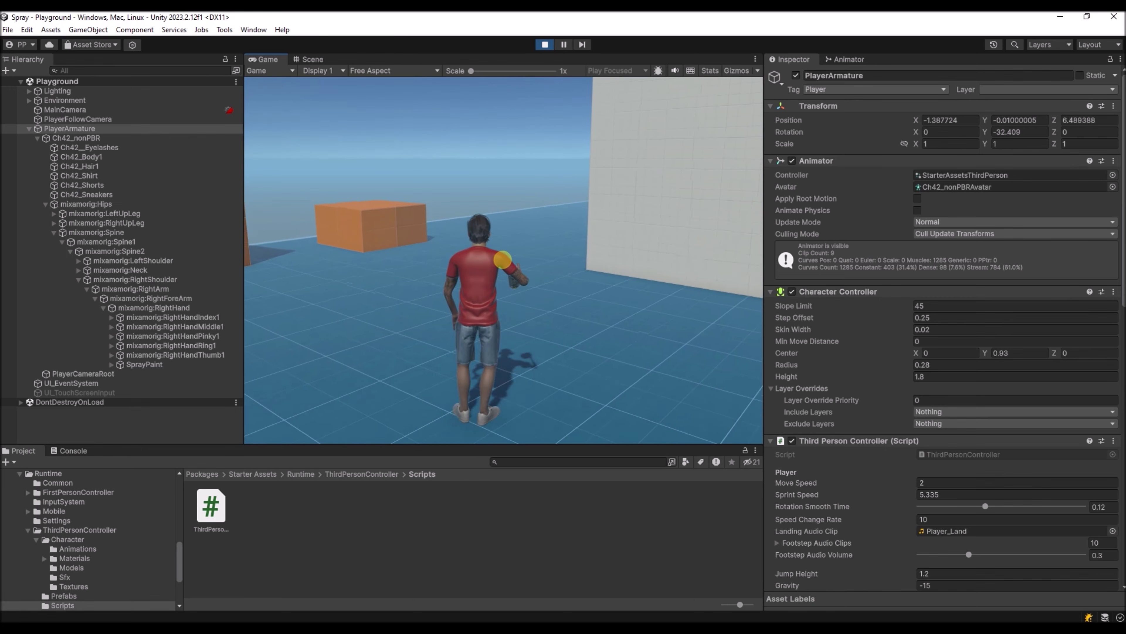
key(s)
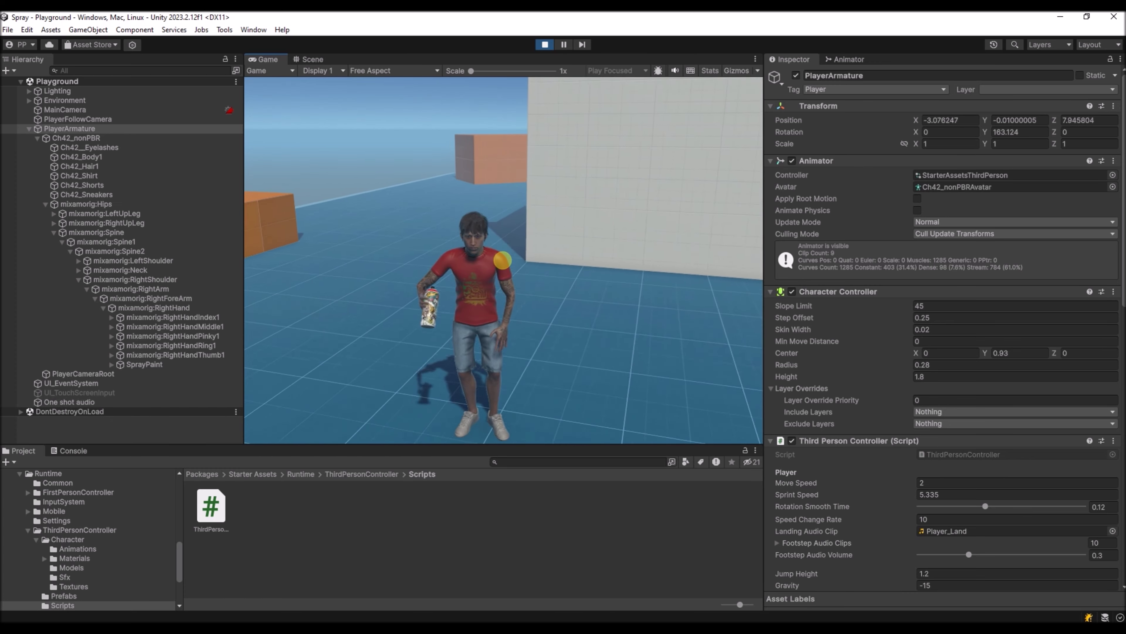
click(545, 44)
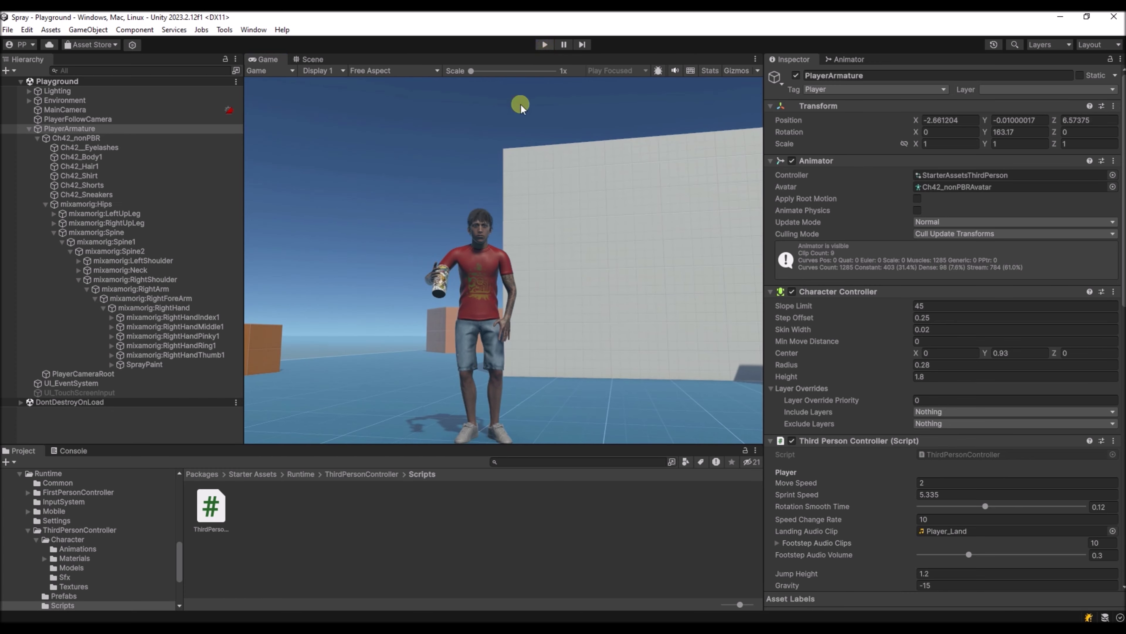
Switch back to the ThirdPersonController script in Visual Studio and add an empty braced else block after the if block in Spray
click(422, 585)
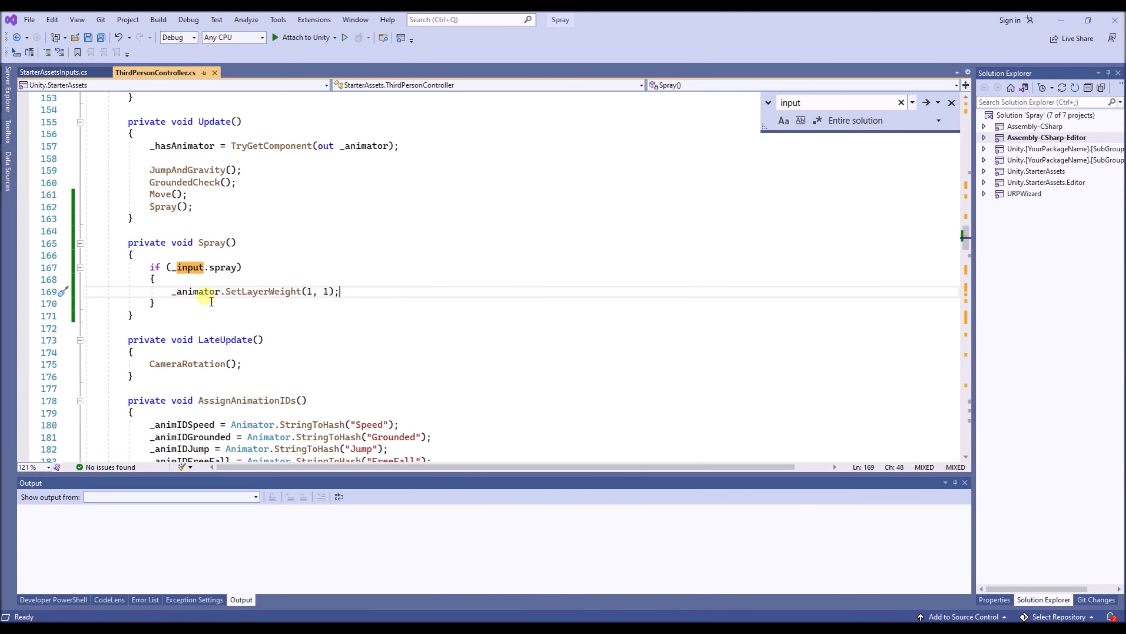
click(199, 306)
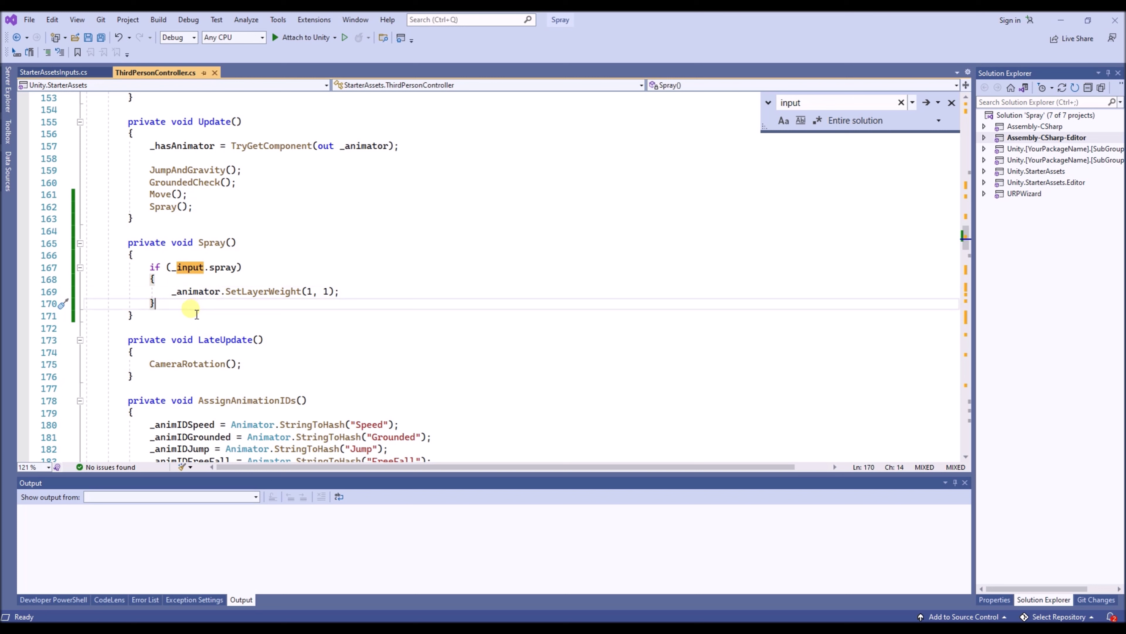
key(Return)
text(elseP)
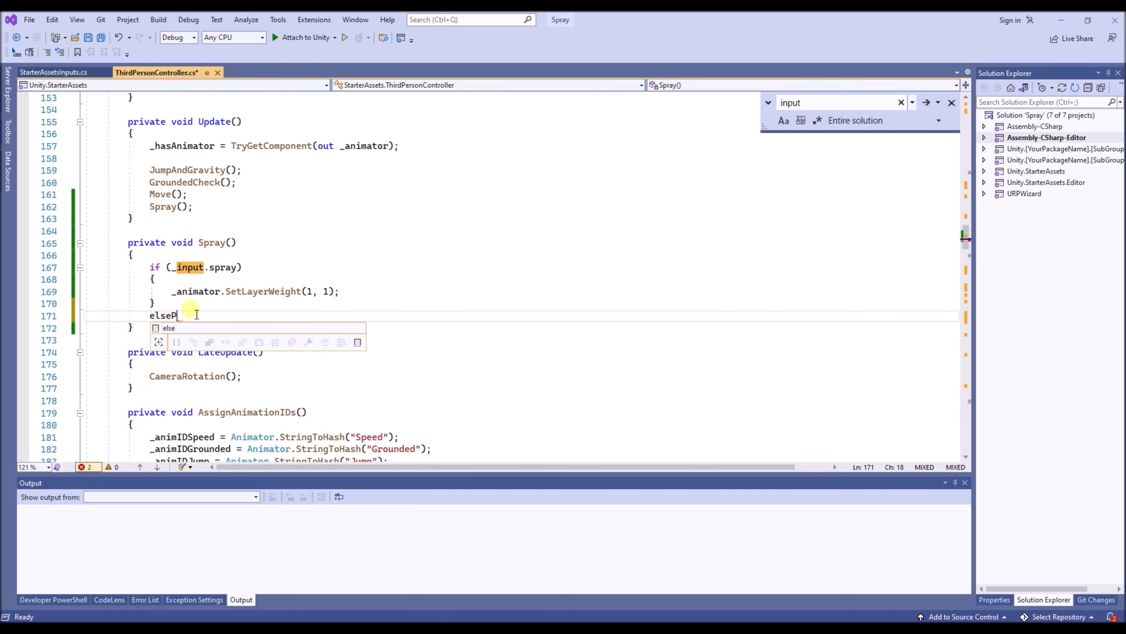
key(Return)
key(Up)
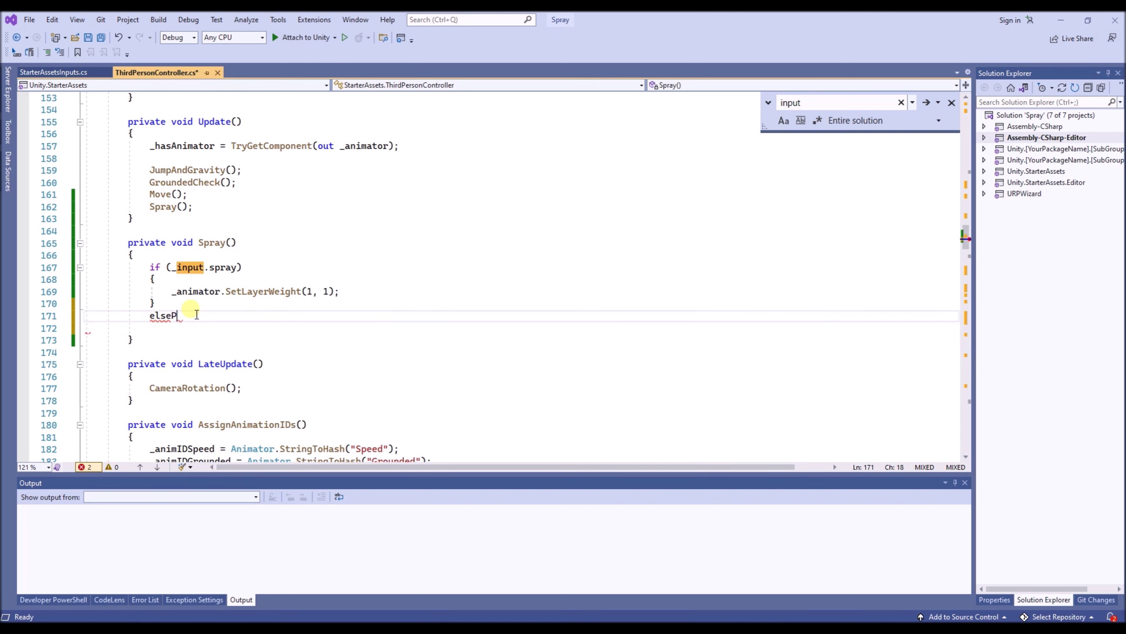
key(BackSpace)
text({)
key(Return)
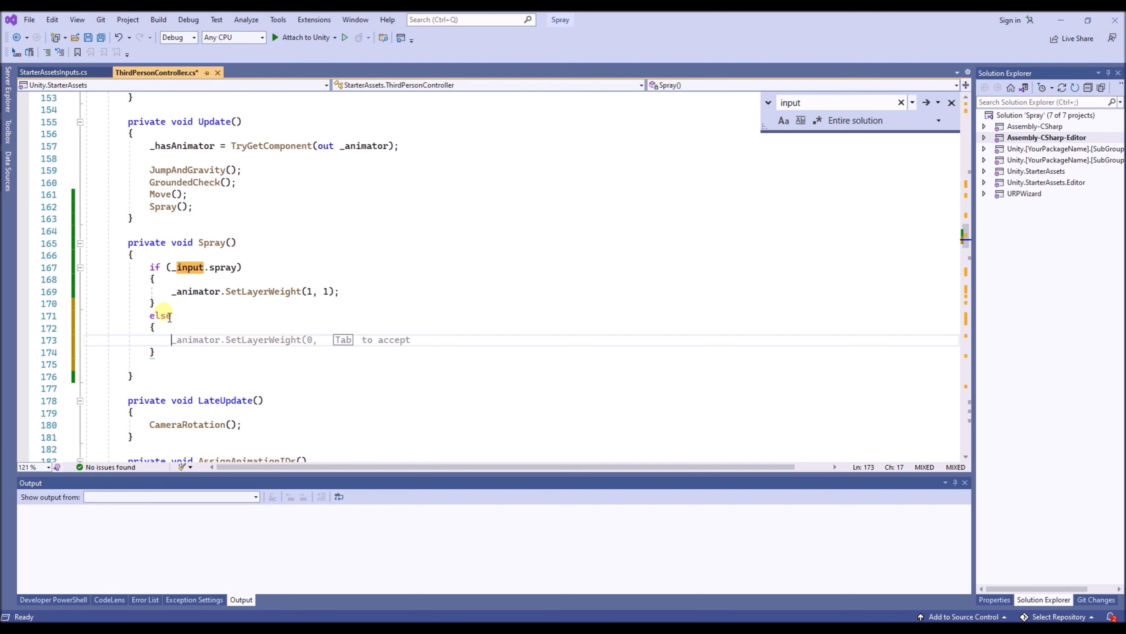
Copy the SetLayerWeight statement from the if block into the else block as _animator.SetLayerWeight(1, 0);
triple_click(215, 293)
key(ctrl+c)
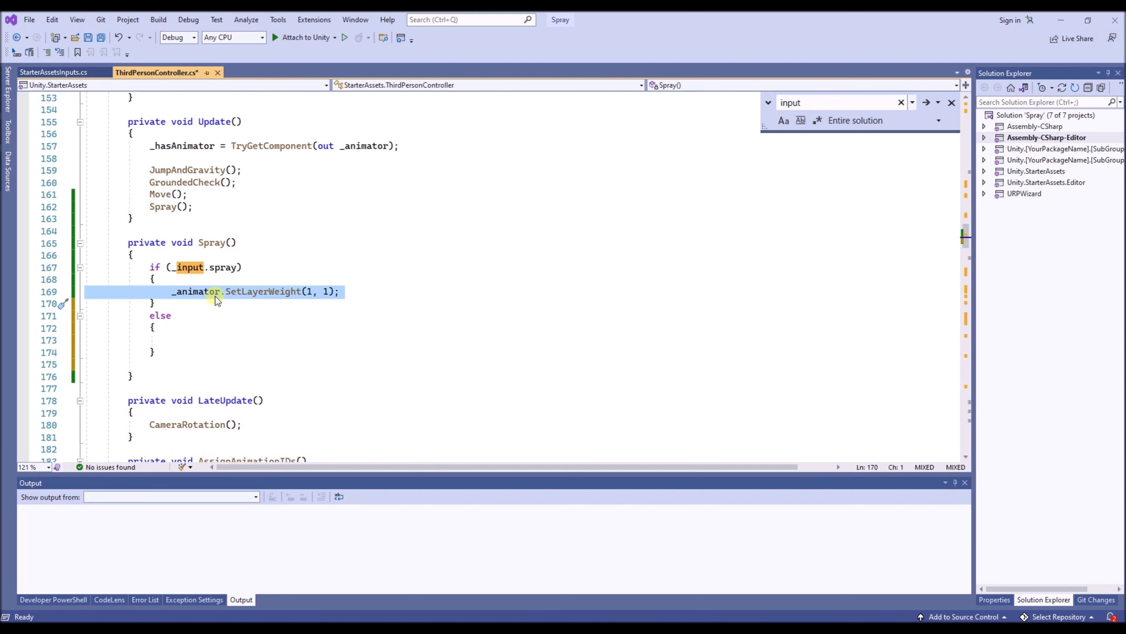
key(Down)
key(Down)
key(Down)
key(ctrl+v)
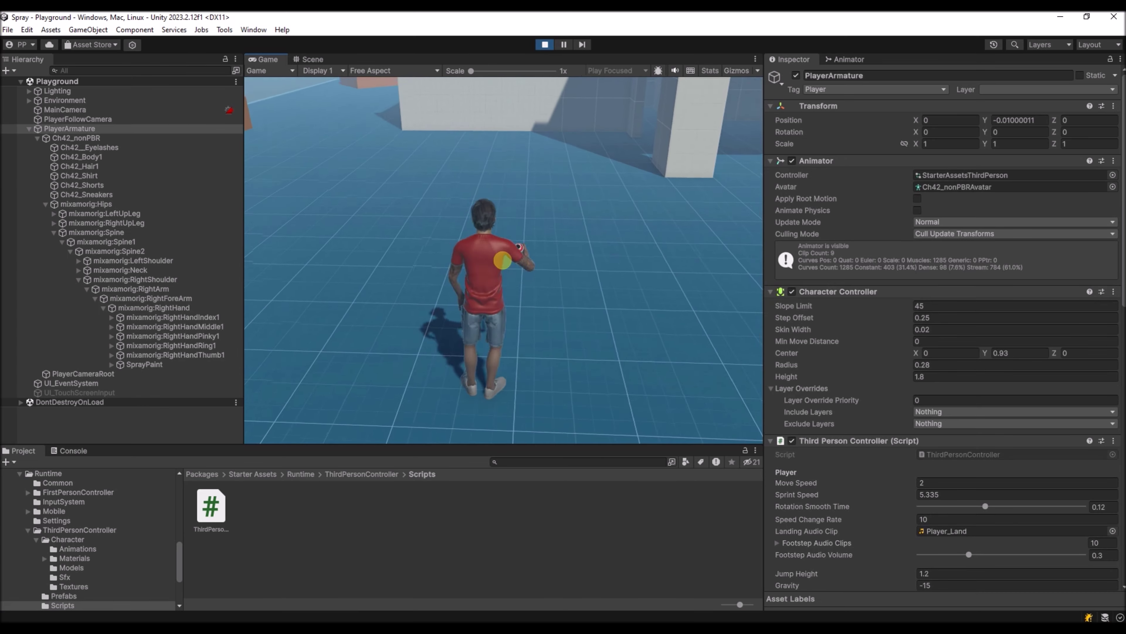
Play-test the character in Unity, moving around and triggering the spray input several times, and exit play mode
key(w)
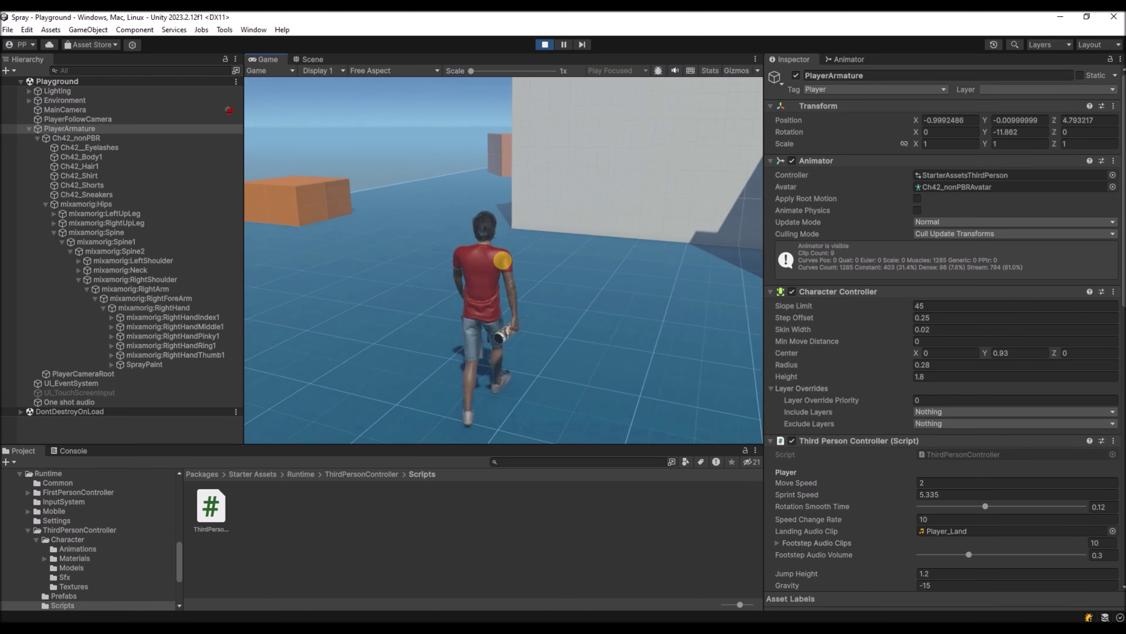
click(504, 260)
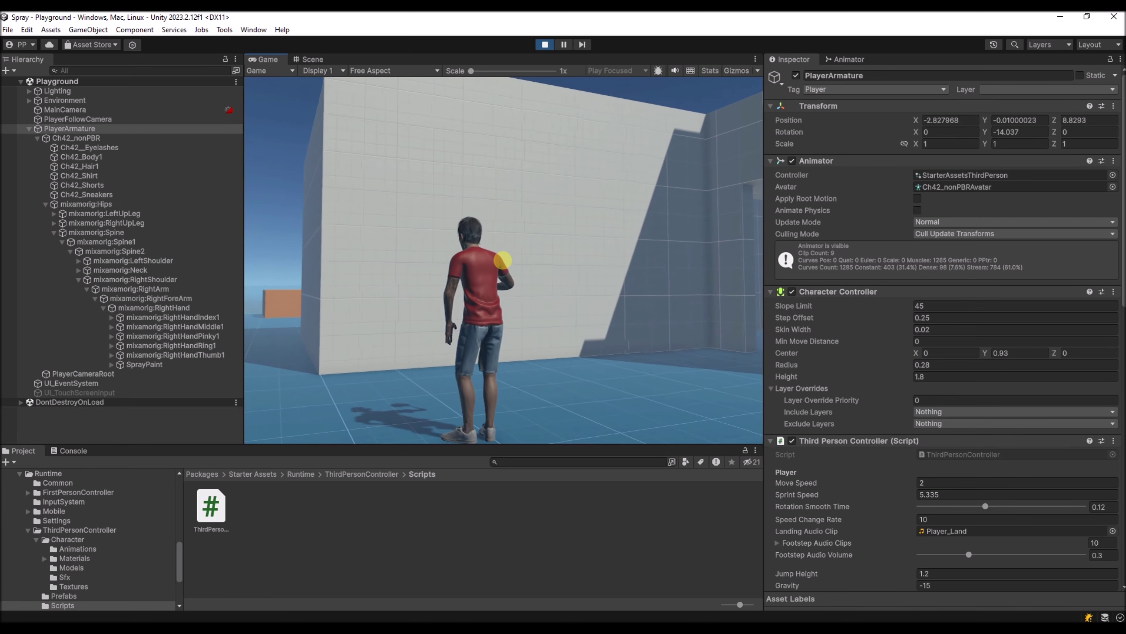
click(503, 260)
key(w)
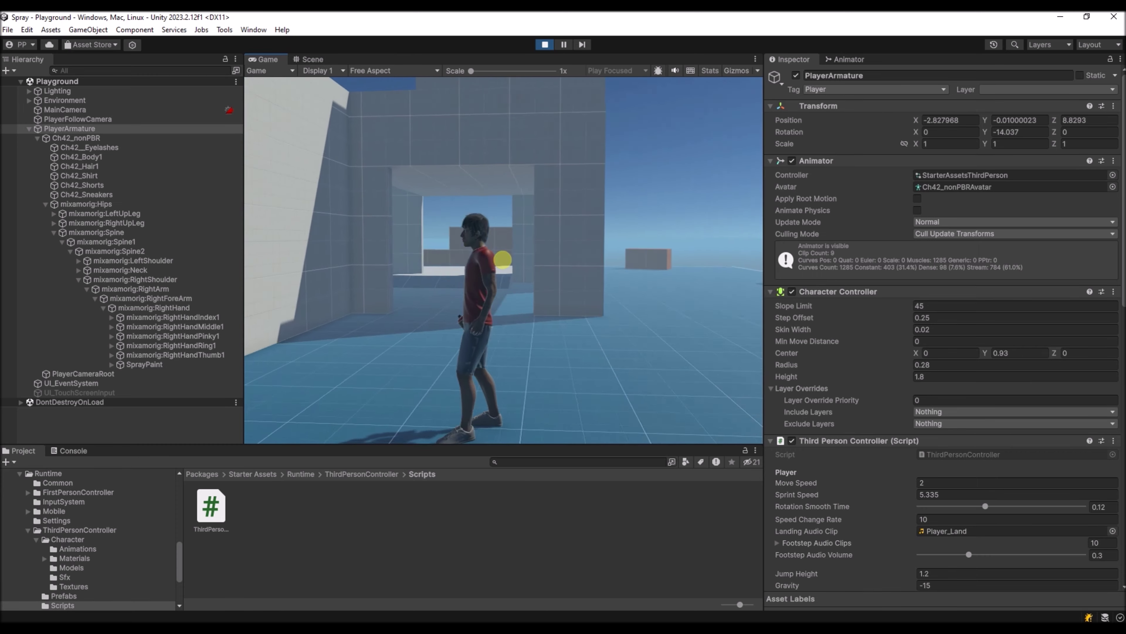
key(a)
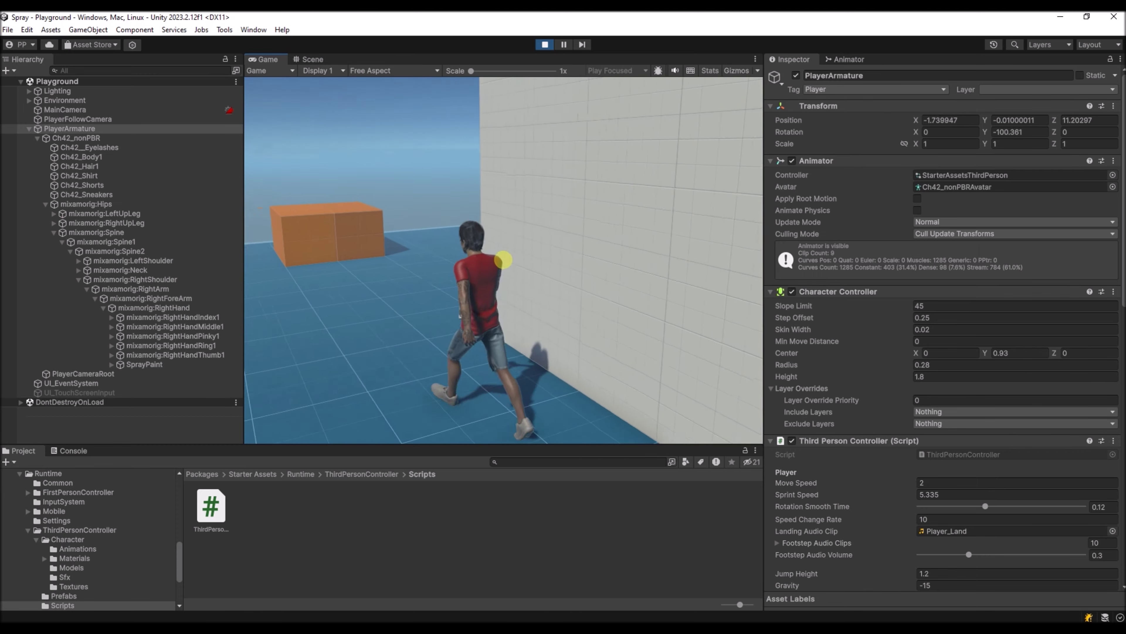
key(w)
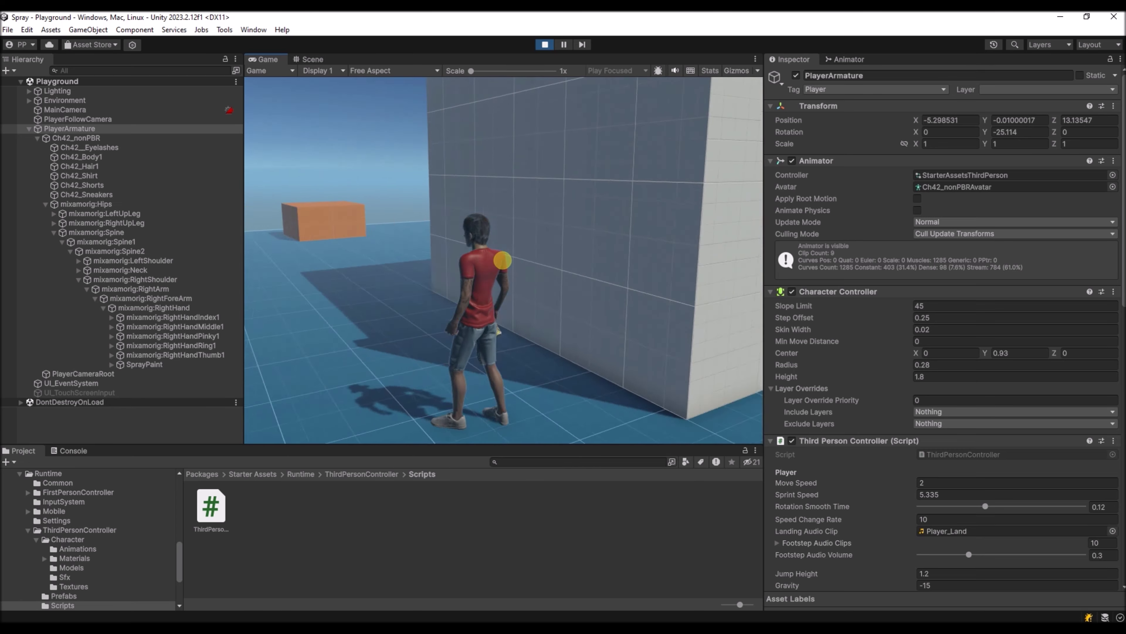
click(502, 260)
key(w)
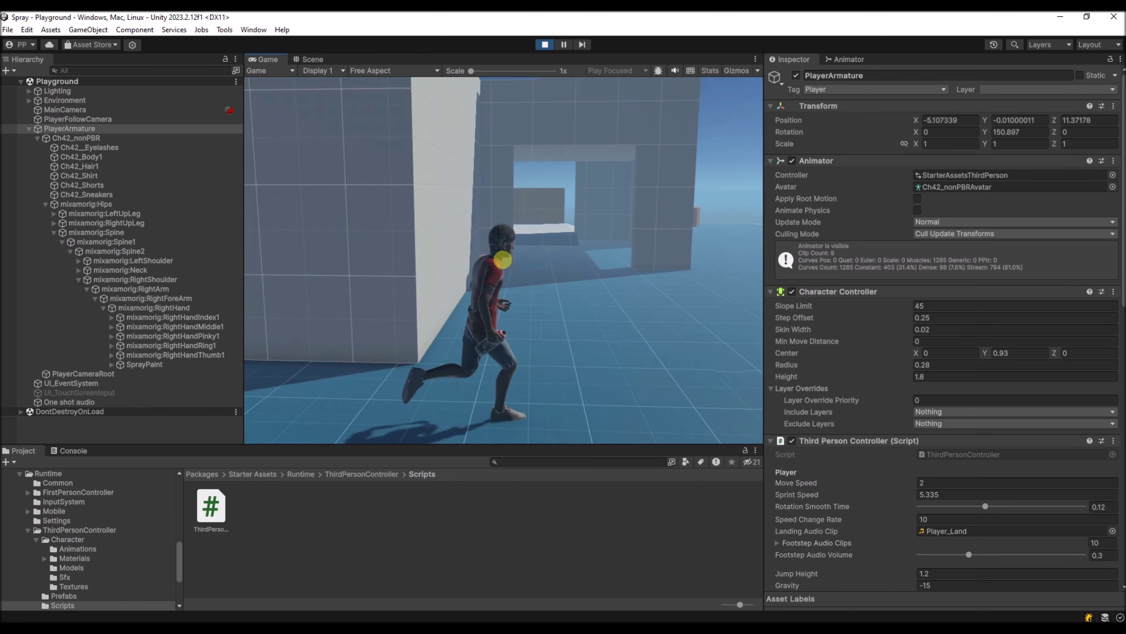
key(w)
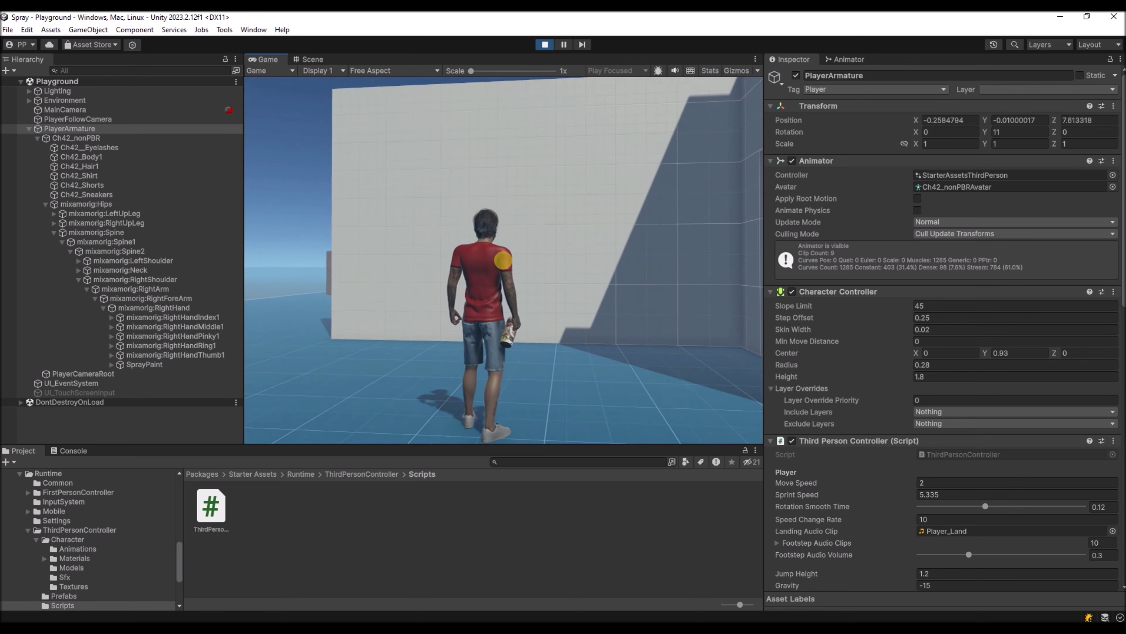
key(Escape)
click(550, 46)
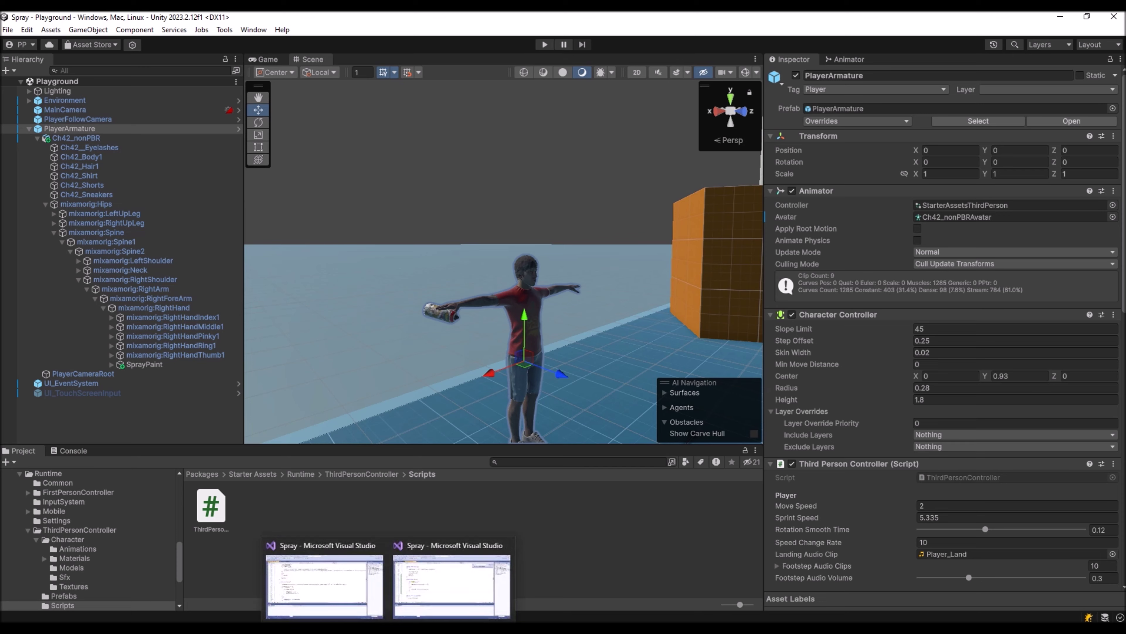
Return to the script in Visual Studio, insert a blank line above the if in Spray, and cut the SetLayerWeight statement from the if block
click(409, 580)
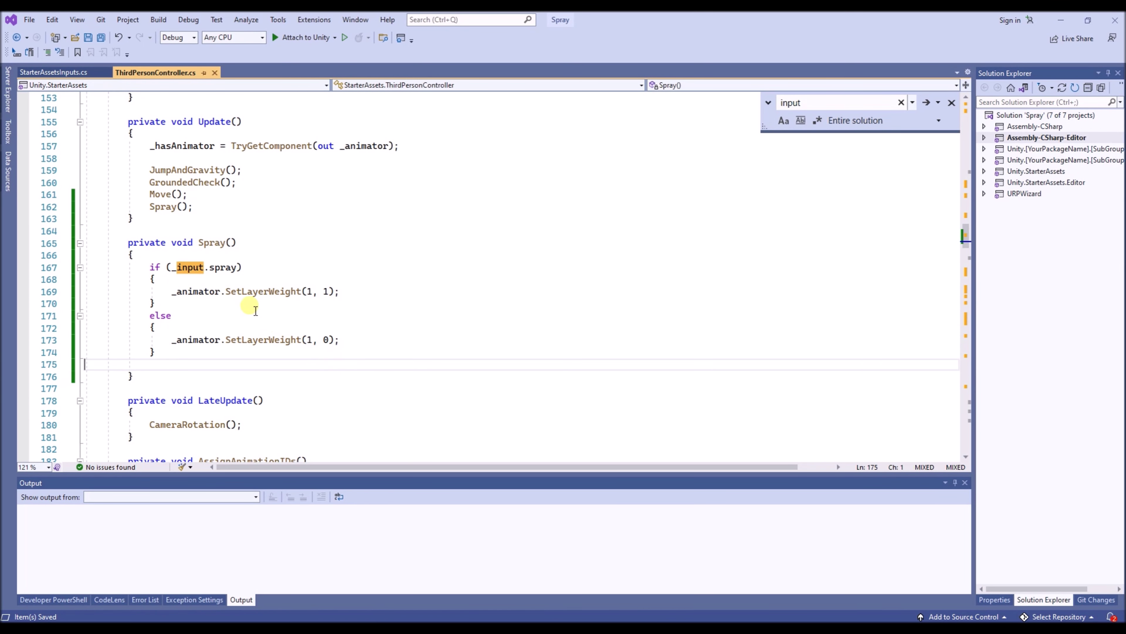
click(212, 329)
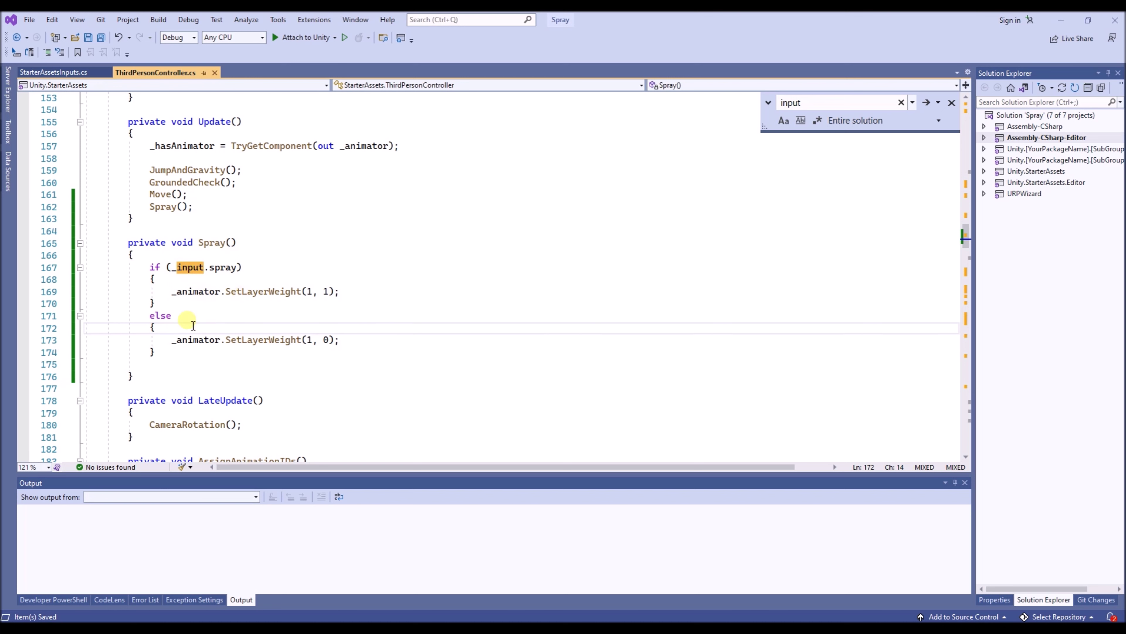
click(173, 266)
key(ctrl+Return)
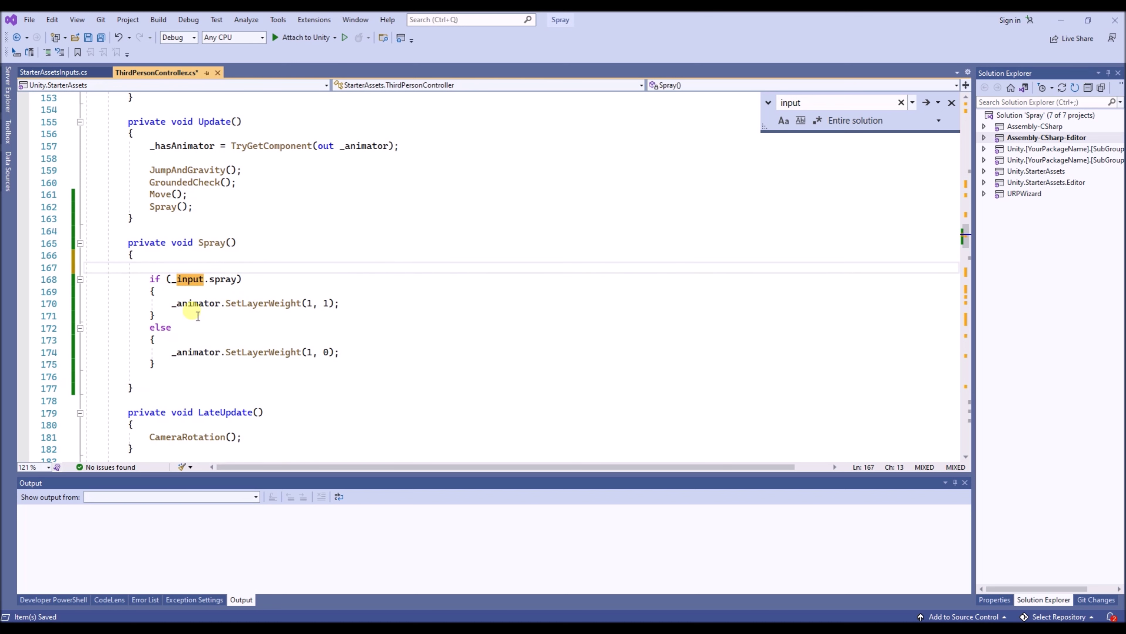
click(180, 306)
key(Home)
key(shift+End)
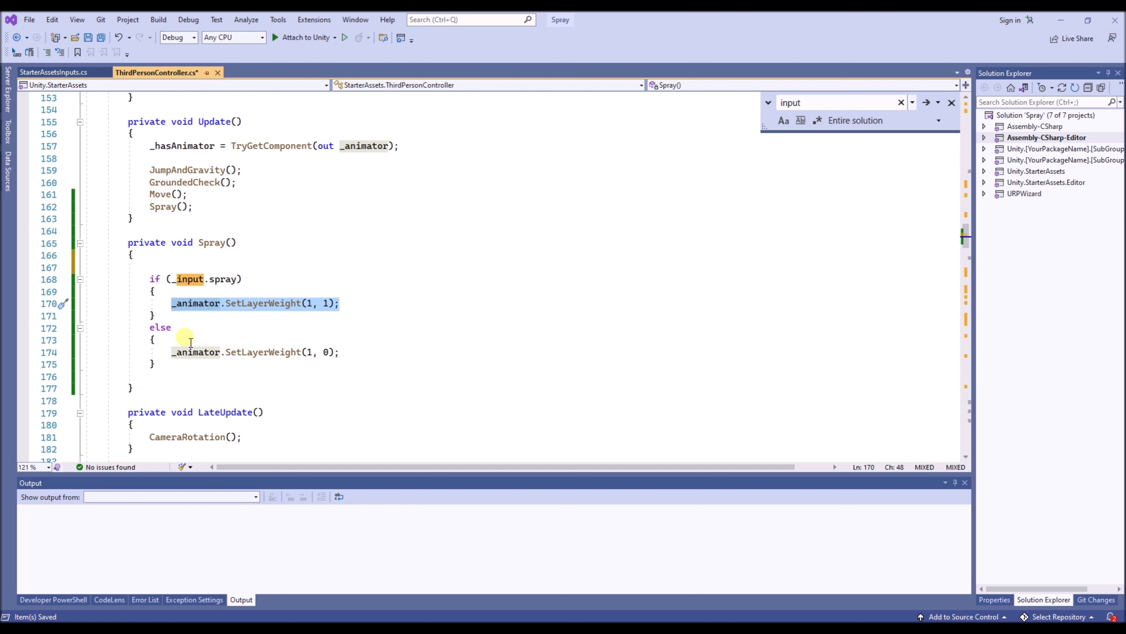
key(ctrl+x)
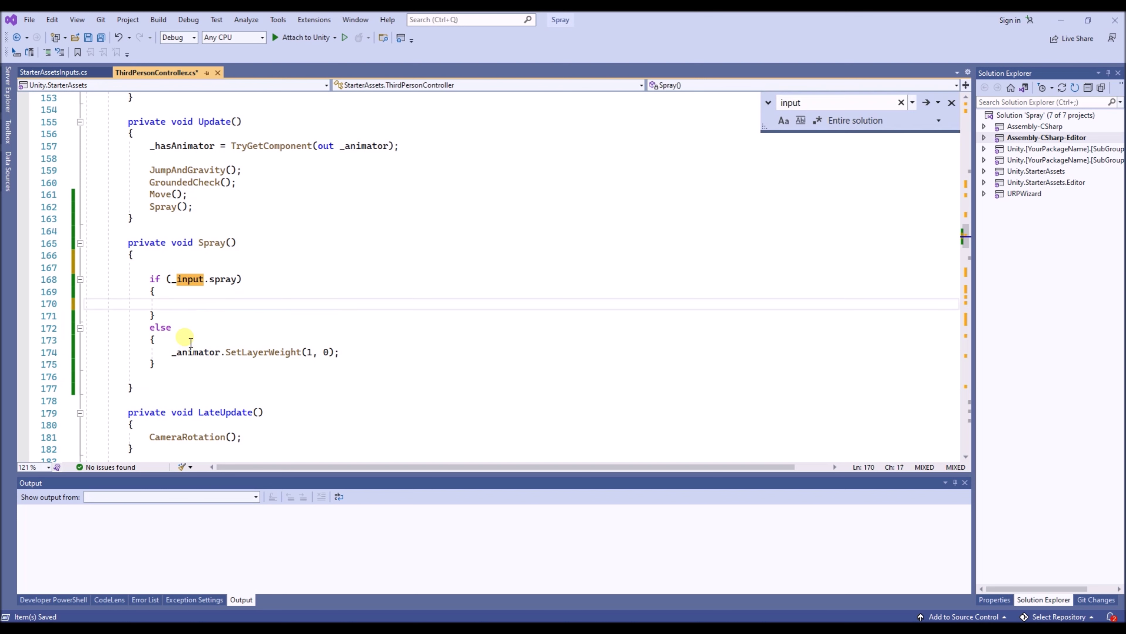
Add another blank line above the if in Spray and cut the SetLayerWeight line out of the else block
key(Up)
key(Up)
key(Up)
key(Right)
key(Return)
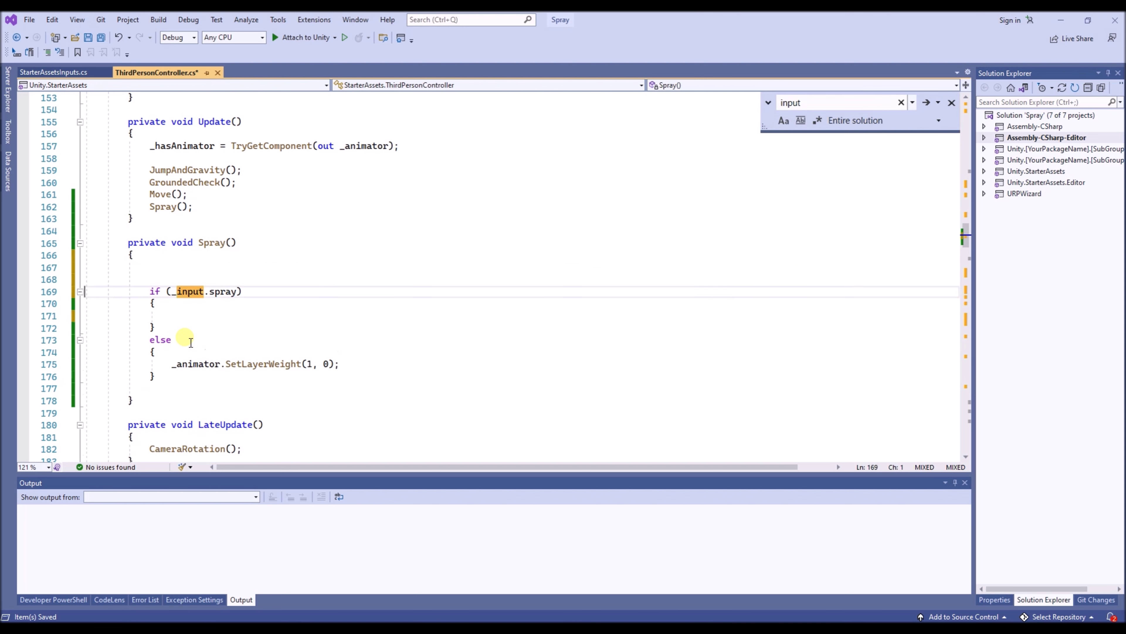
key(Down)
key(Down)
key(Down)
key(Down)
key(Down)
key(Down)
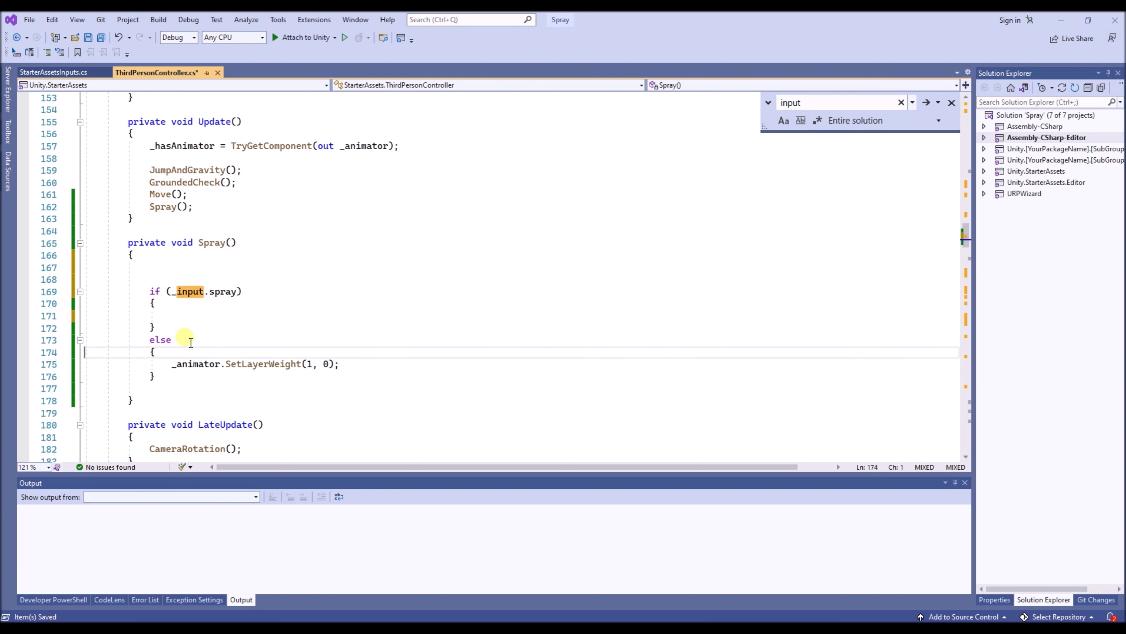
key(shift+Down)
key(ctrl+x)
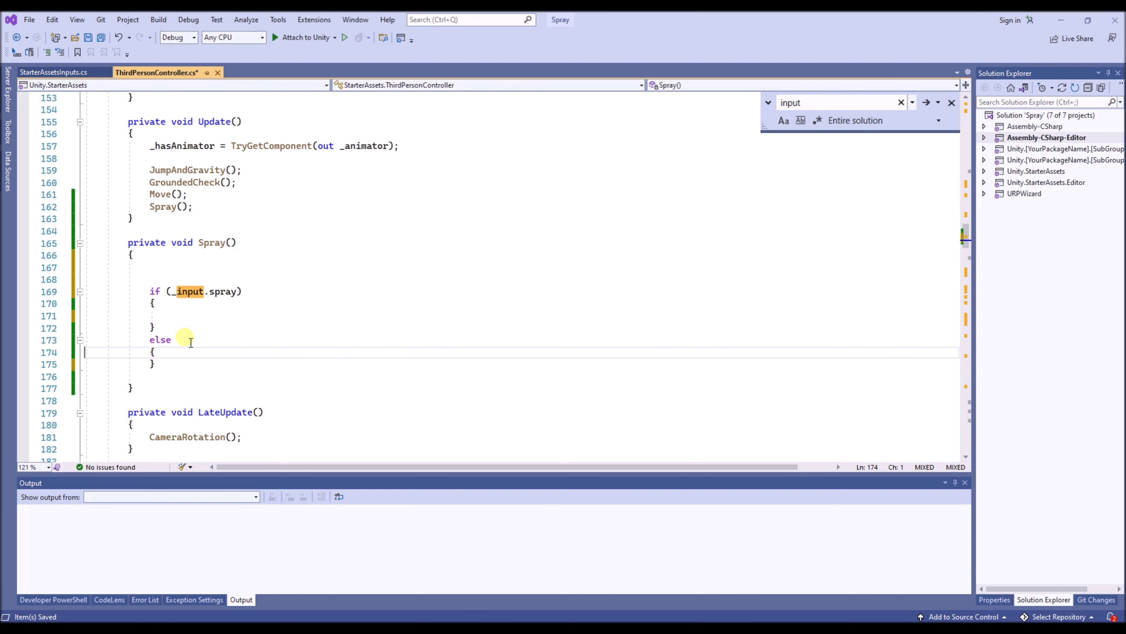
Paste the SetLayerWeight statement at the start of Spray, keeping layer 1 and leaving its weight argument empty
key(Up)
key(Up)
key(Up)
key(Up)
key(Up)
key(Up)
key(Up)
key(Up)
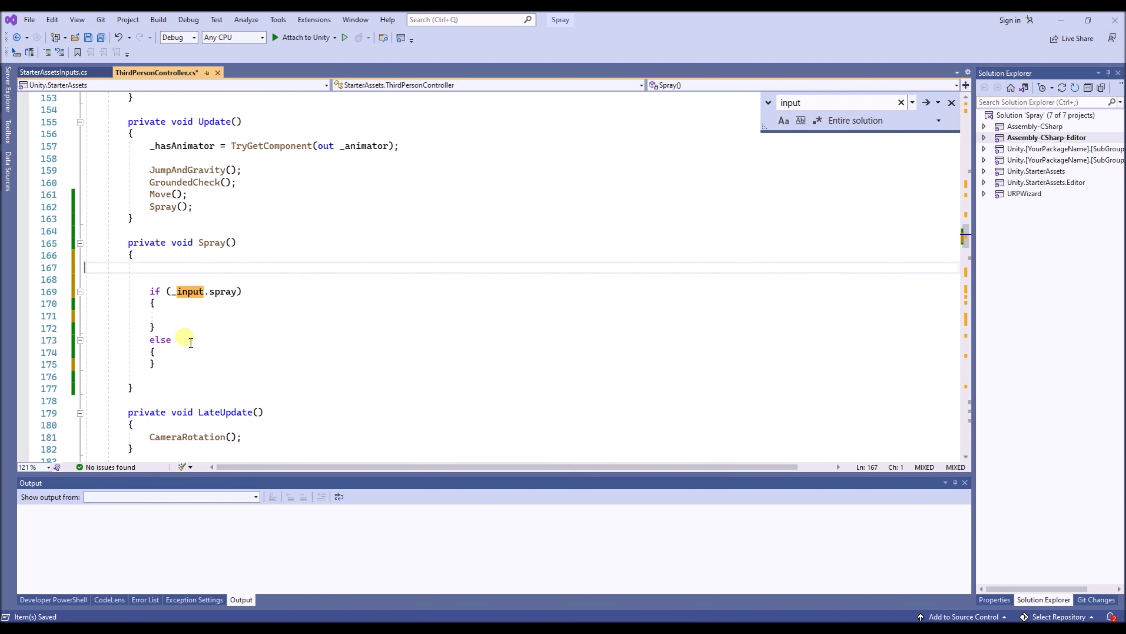
key(ctrl+v)
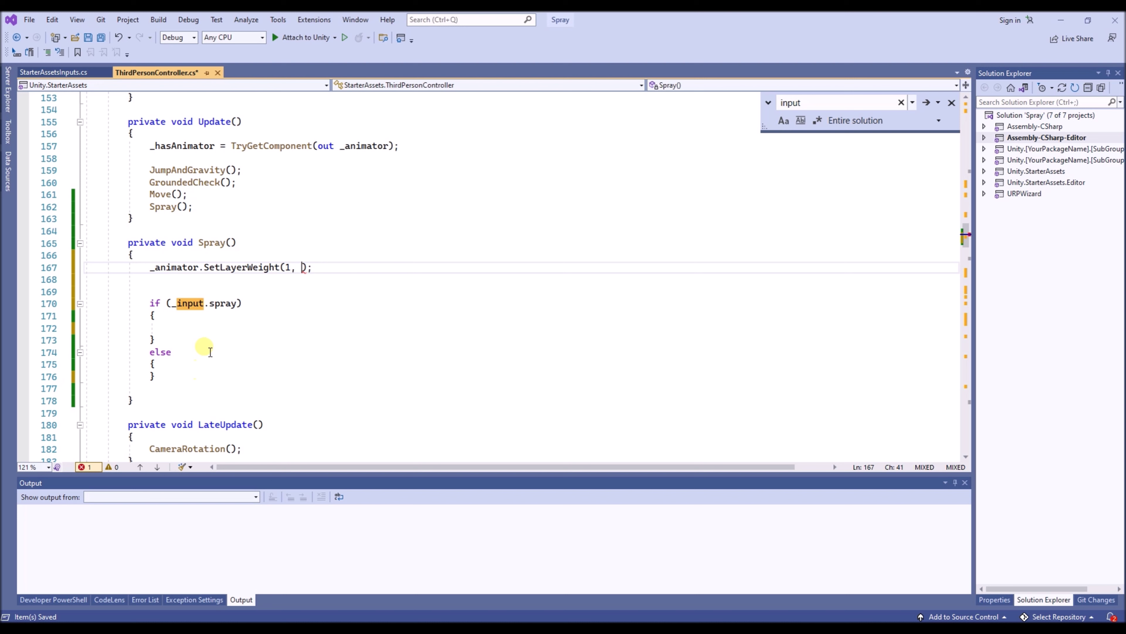
Fill the empty weight argument of SetLayerWeight in Spray with the conditional _input.spray ? 1 : 0
click(179, 308)
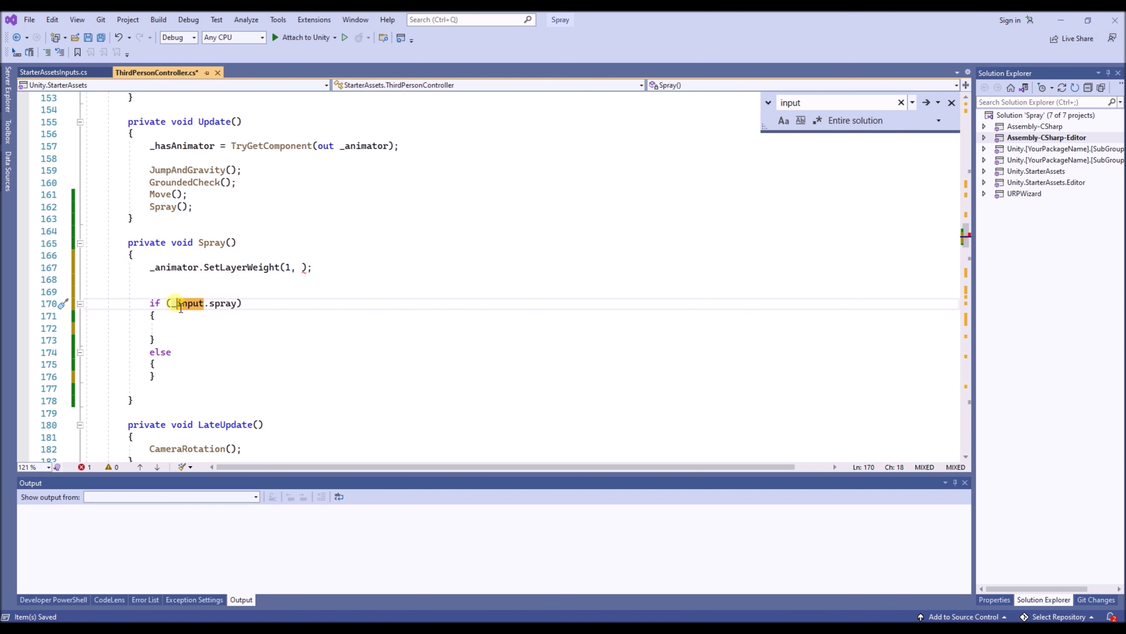
drag(172, 306, 239, 310)
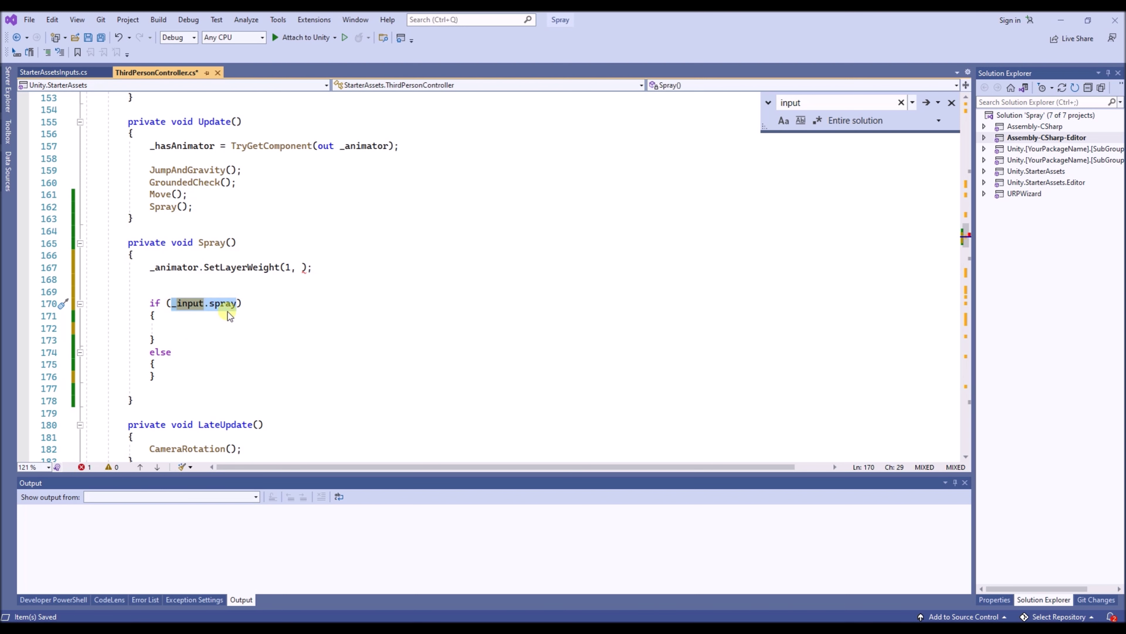
key(Left)
key(Up)
key(Up)
key(Up)
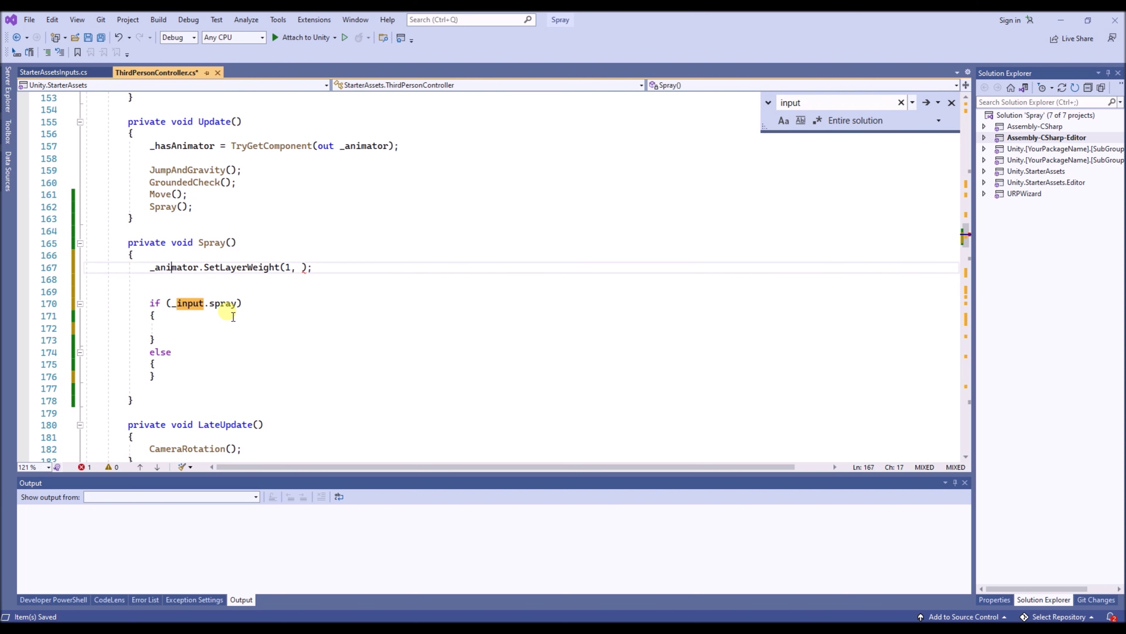
key(ctrl+v)
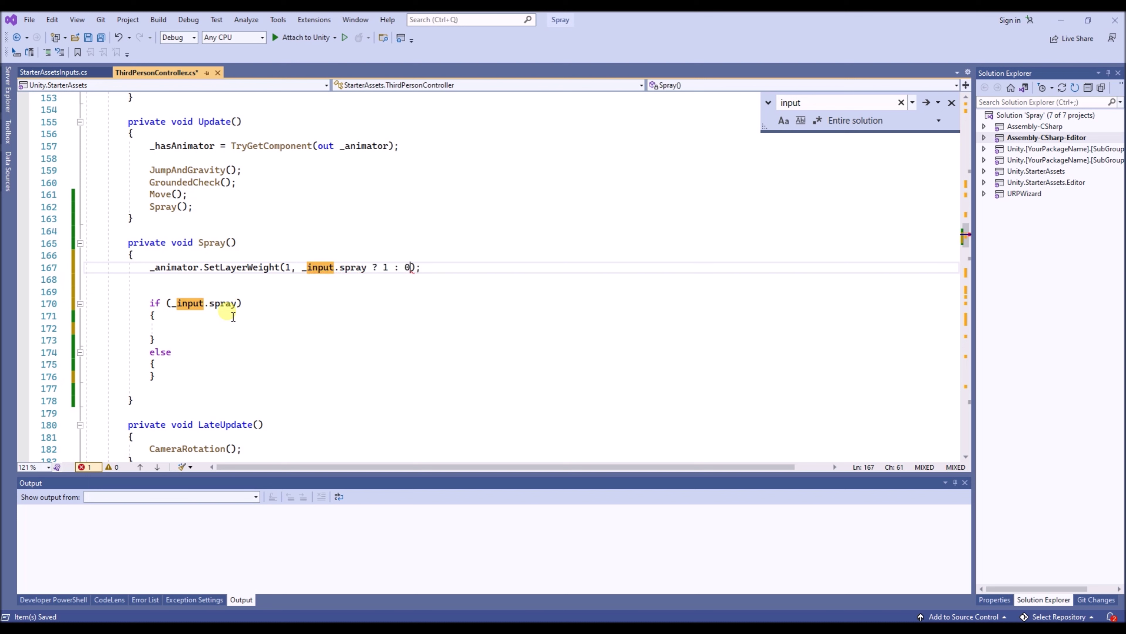
Delete the empty if/else blocks and the surplus blank lines beneath the SetLayerWeight call in Spray
key(Down)
key(Down)
click(187, 390)
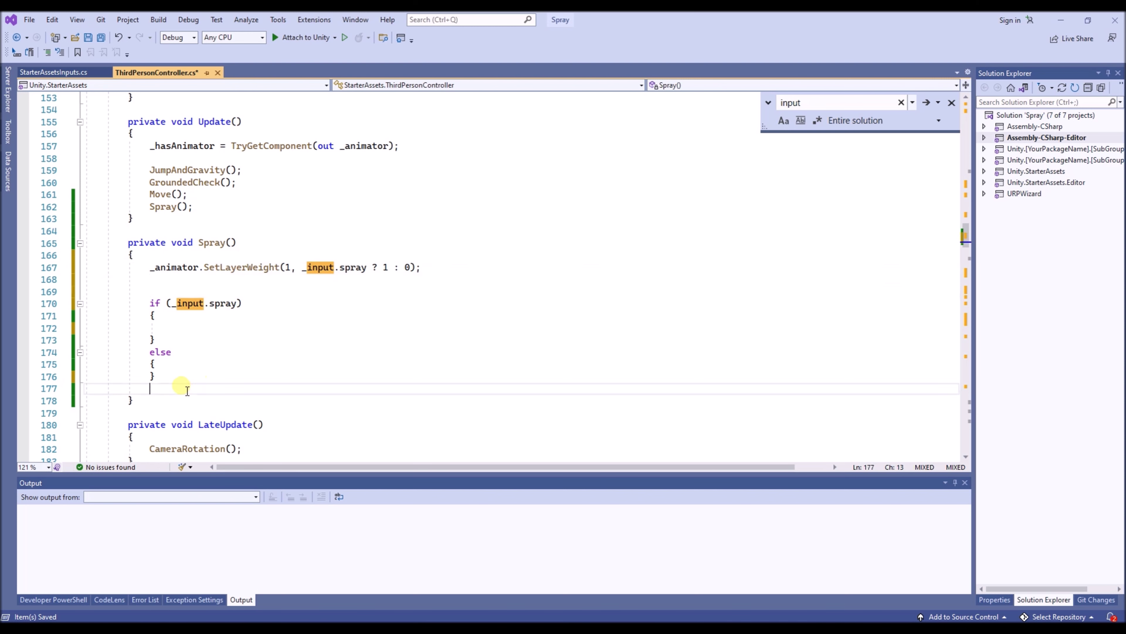
drag(187, 389, 52, 279)
key(Delete)
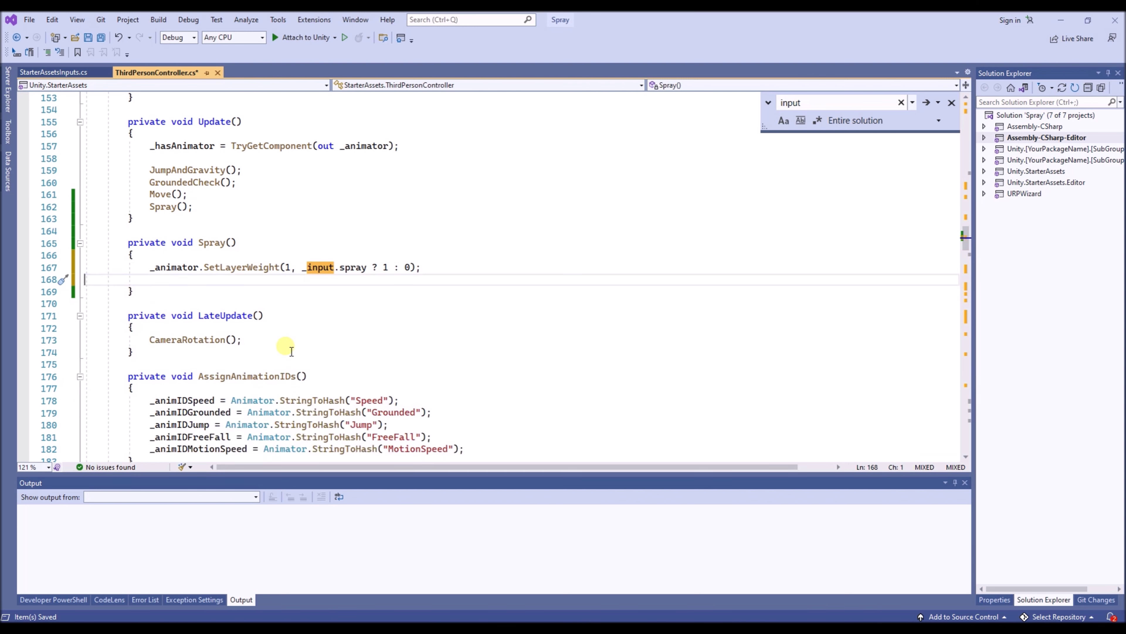
key(BackSpace)
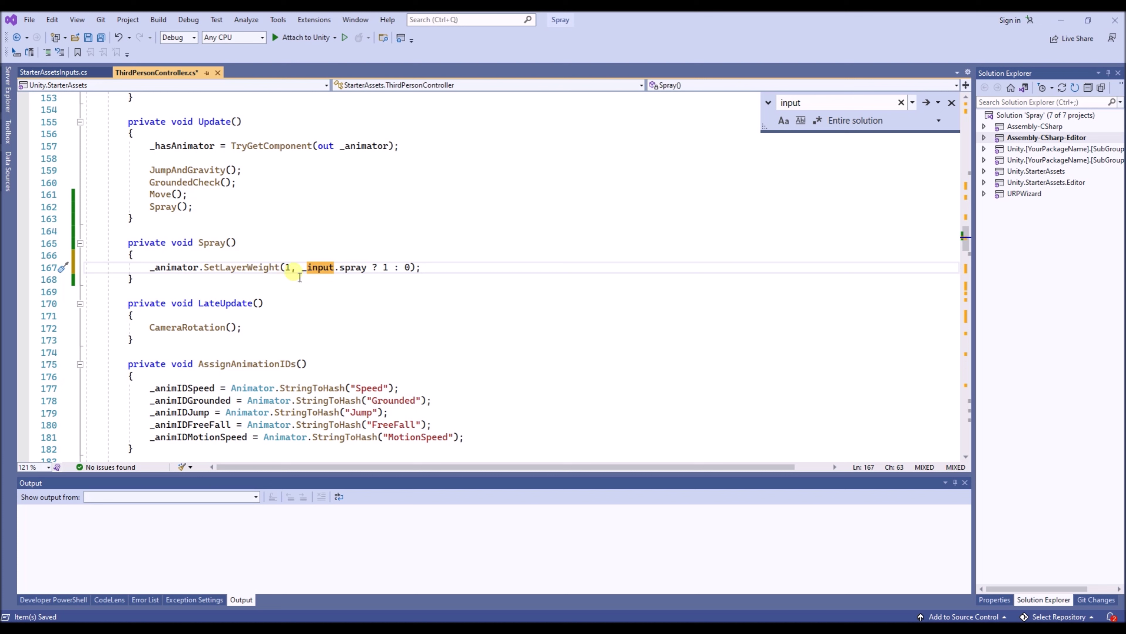
Replace the SetLayerWeight weight argument with Mathf.Lerp(_animator.GetLayerWeight(1), _input.spray ? 1 : 0, Time.deltaTime * 20f)
click(297, 269)
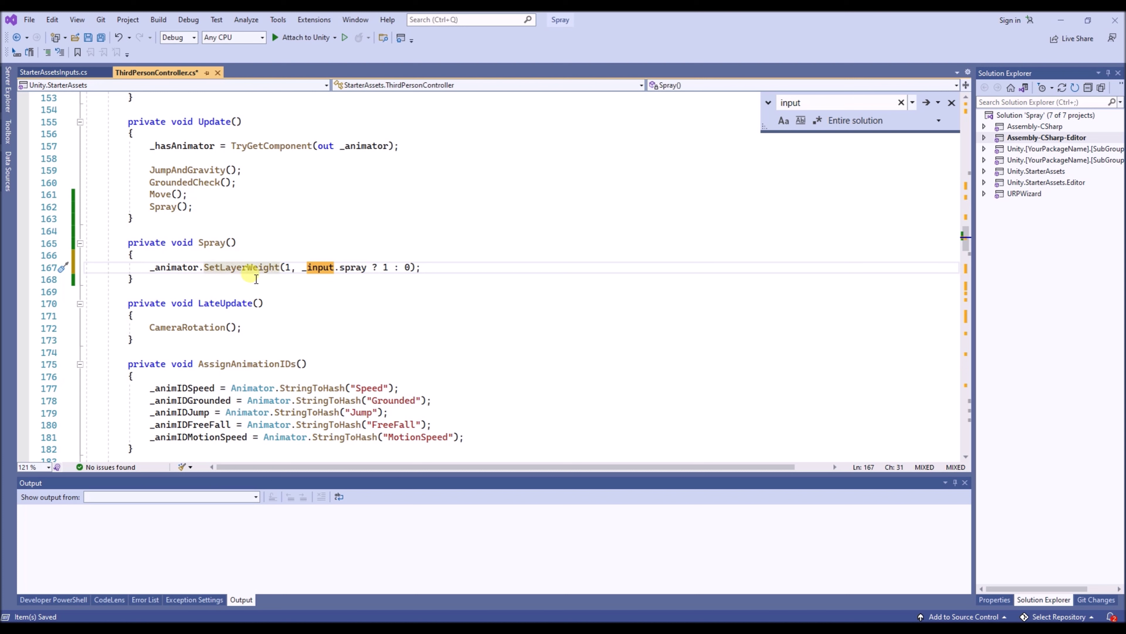
click(306, 273)
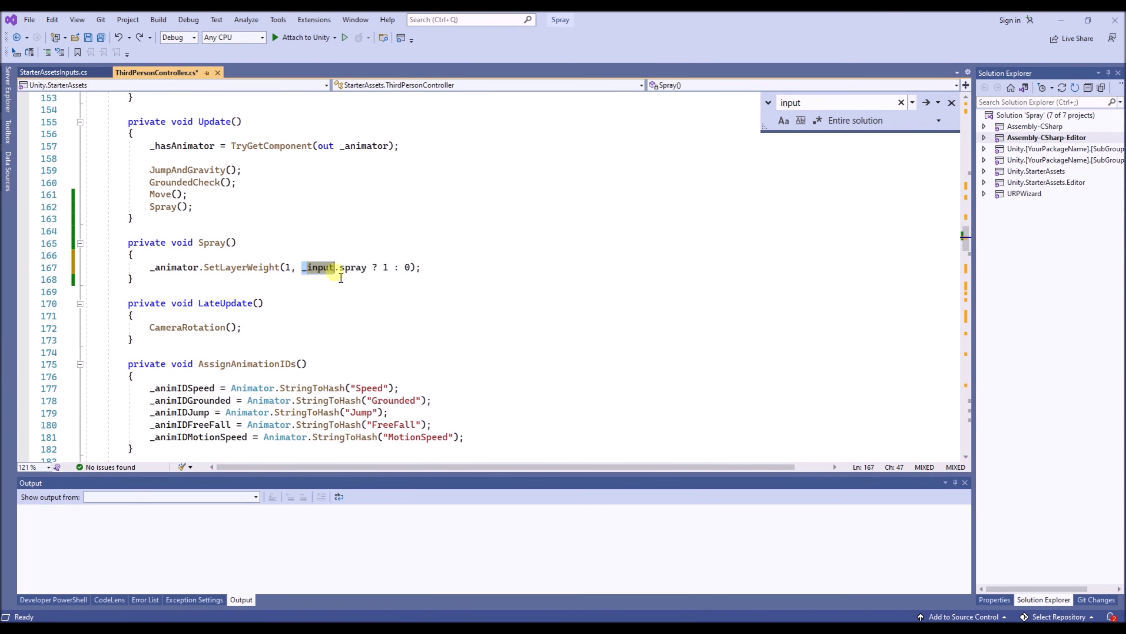
click(300, 270)
drag(309, 272, 414, 275)
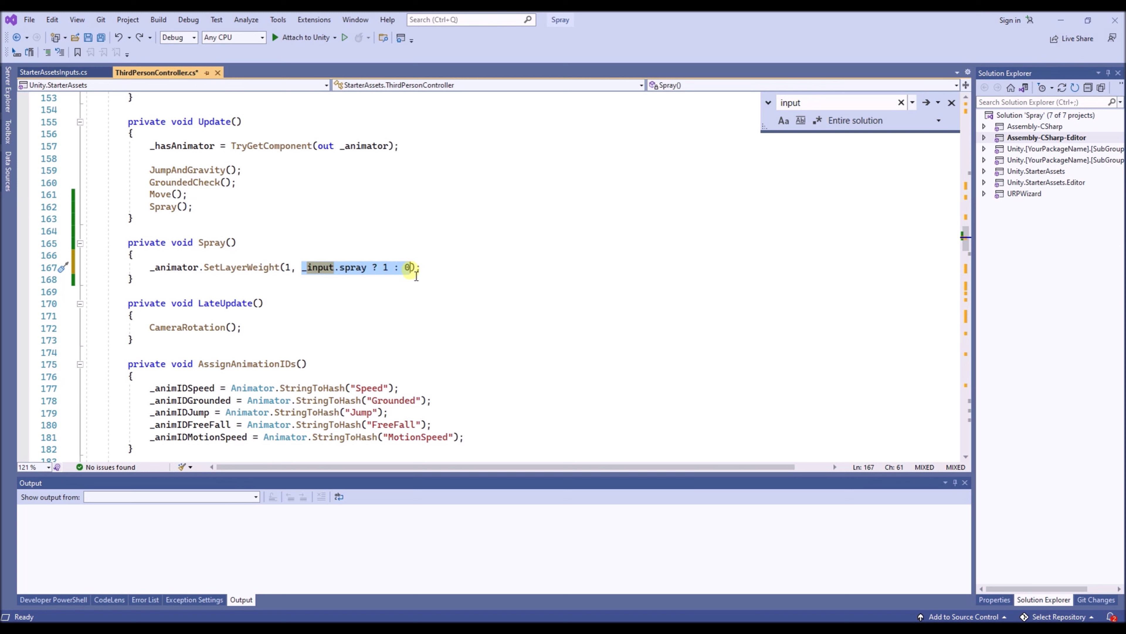
key(ctrl+v)
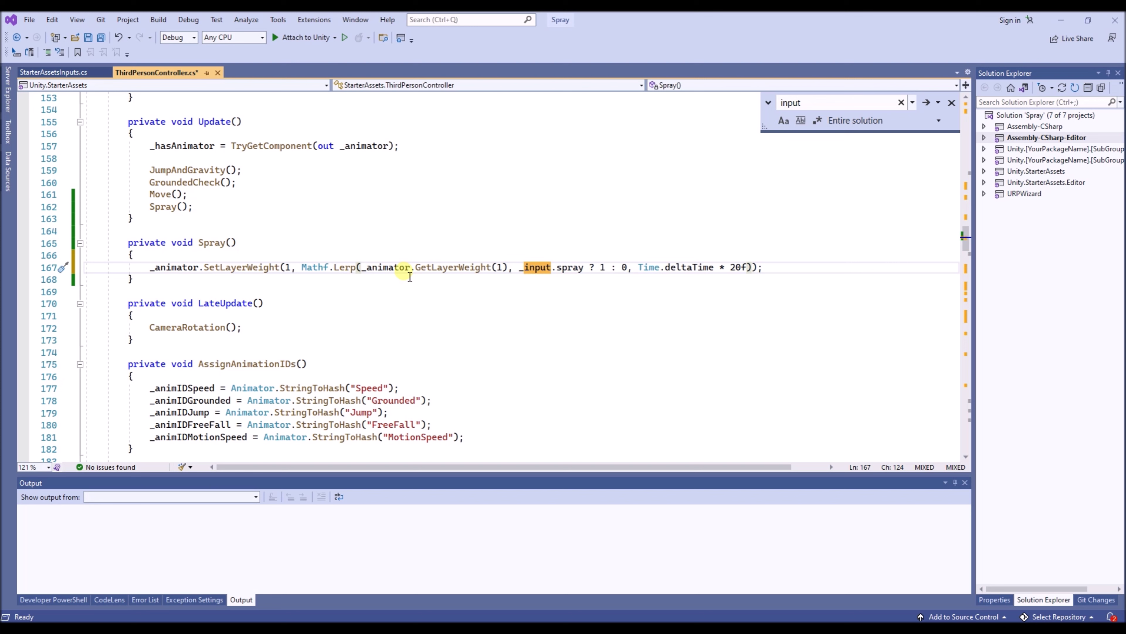
Check the Lerp arguments, including GetLayerWeight and the Time.deltaTime * 20f factor, and save all files
click(345, 267)
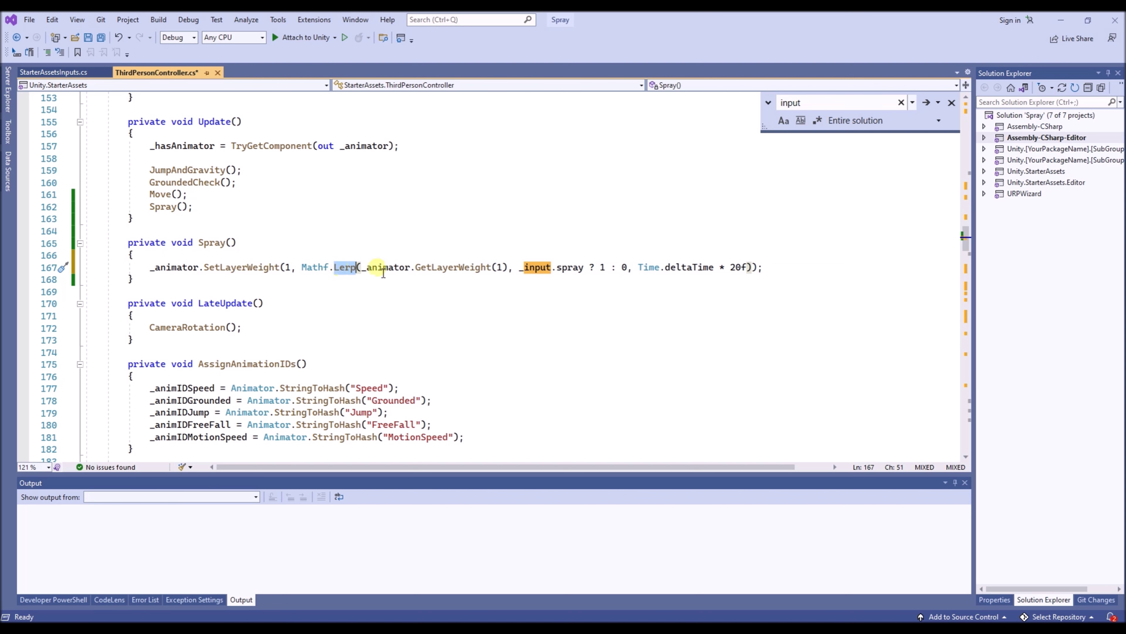
click(455, 272)
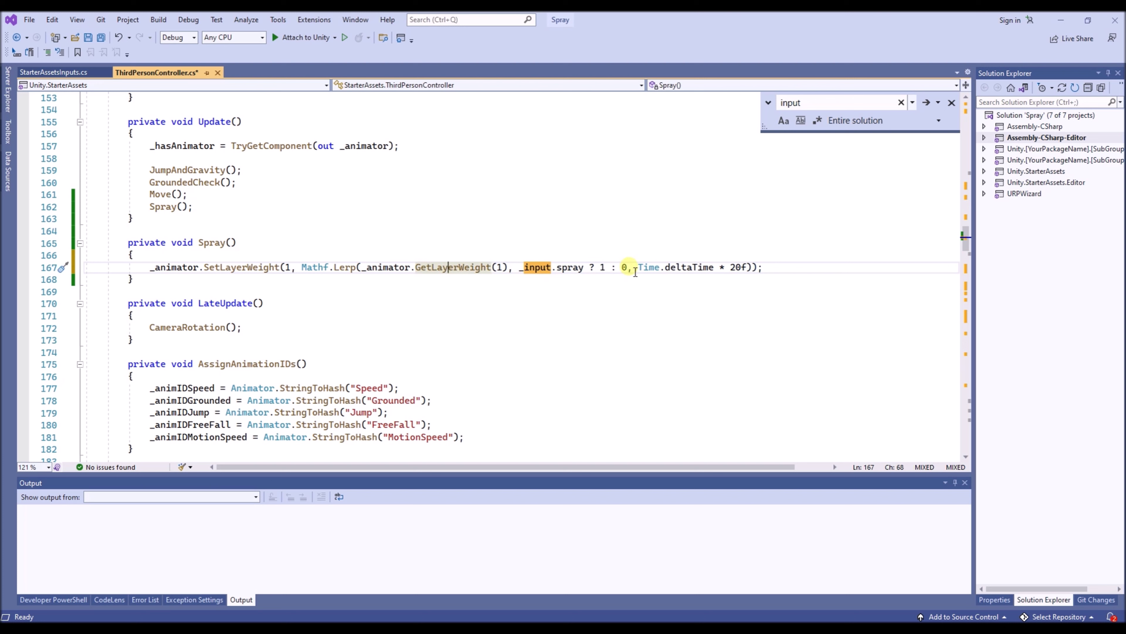
click(634, 309)
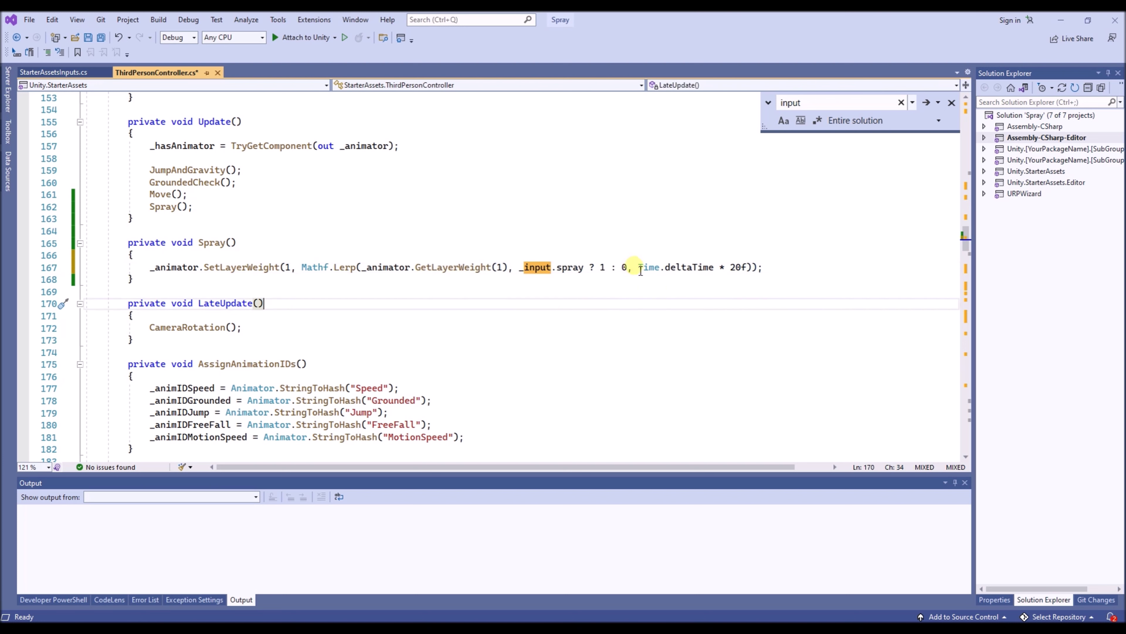
drag(637, 269, 755, 277)
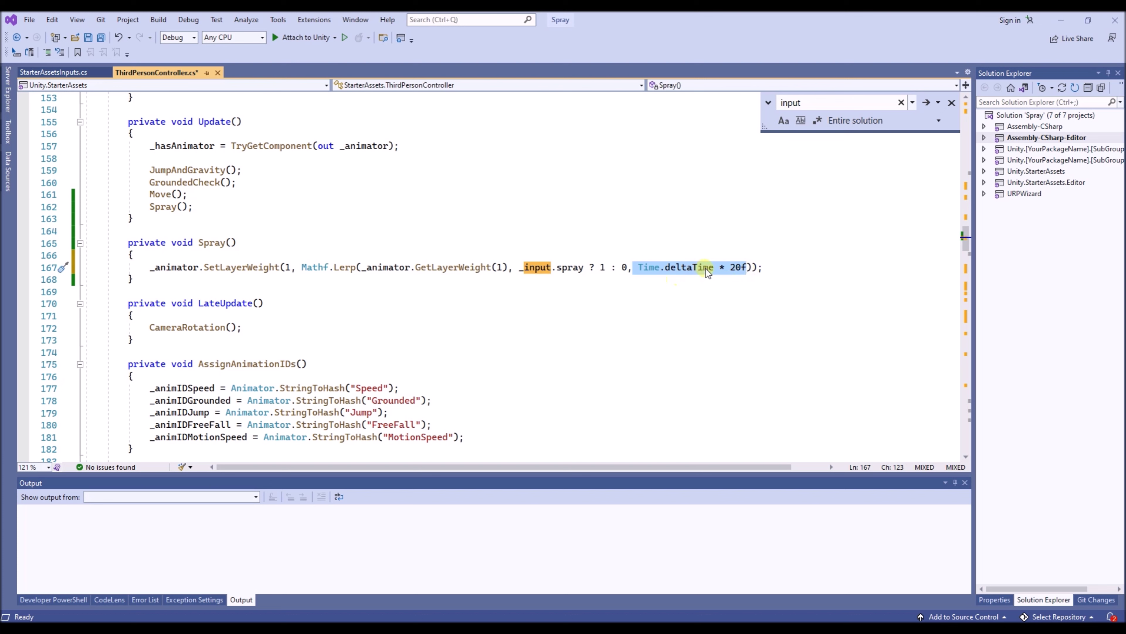
double_click(733, 268)
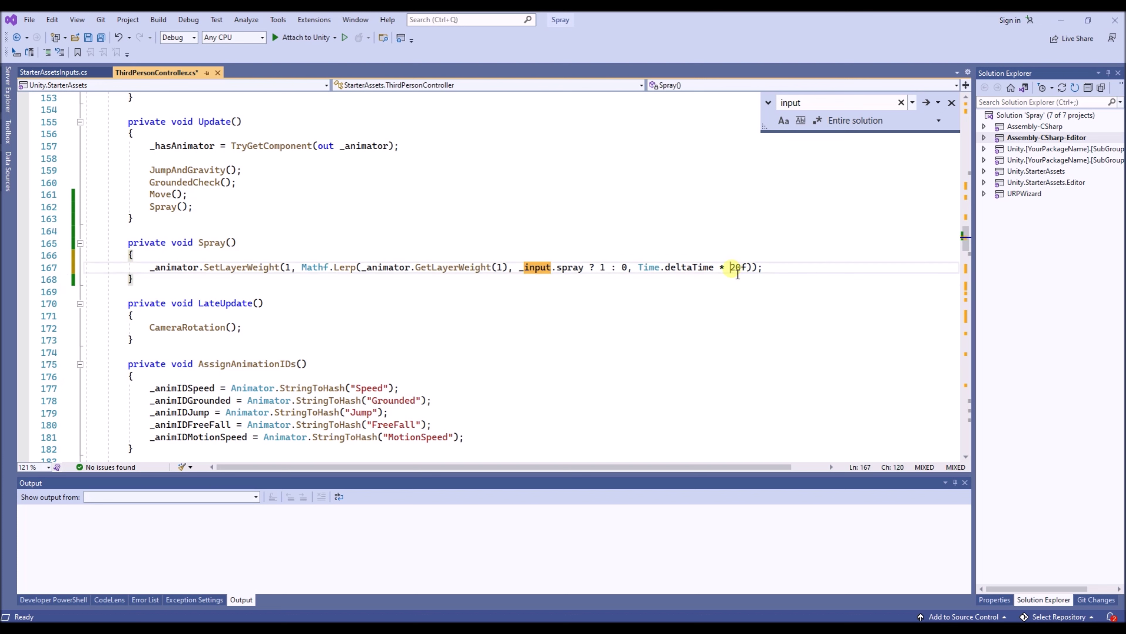
click(674, 282)
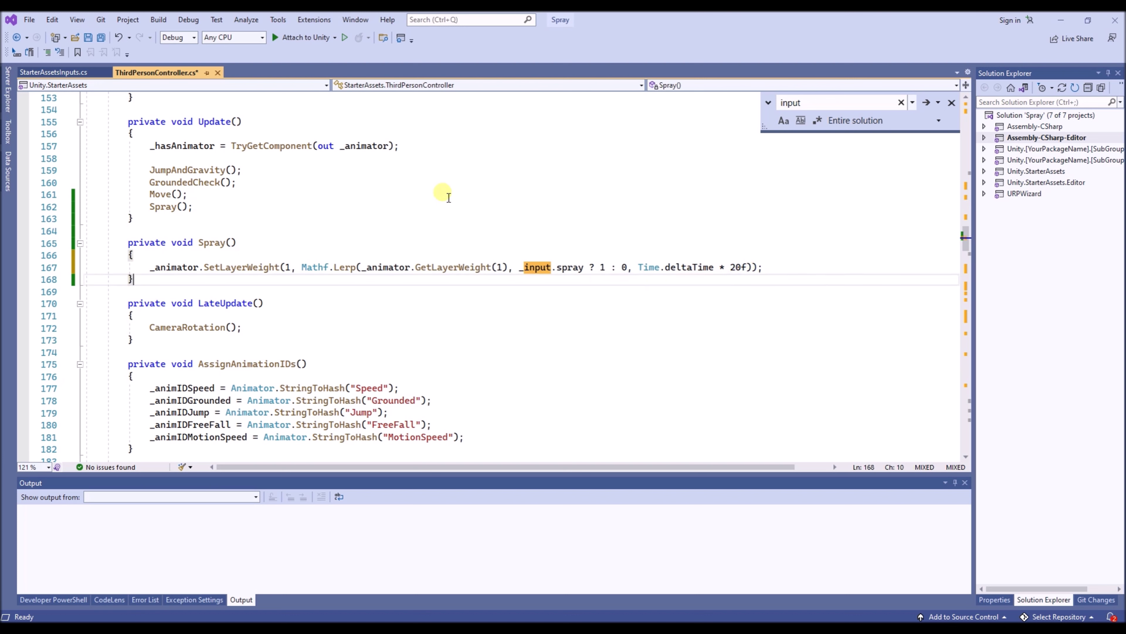
click(101, 39)
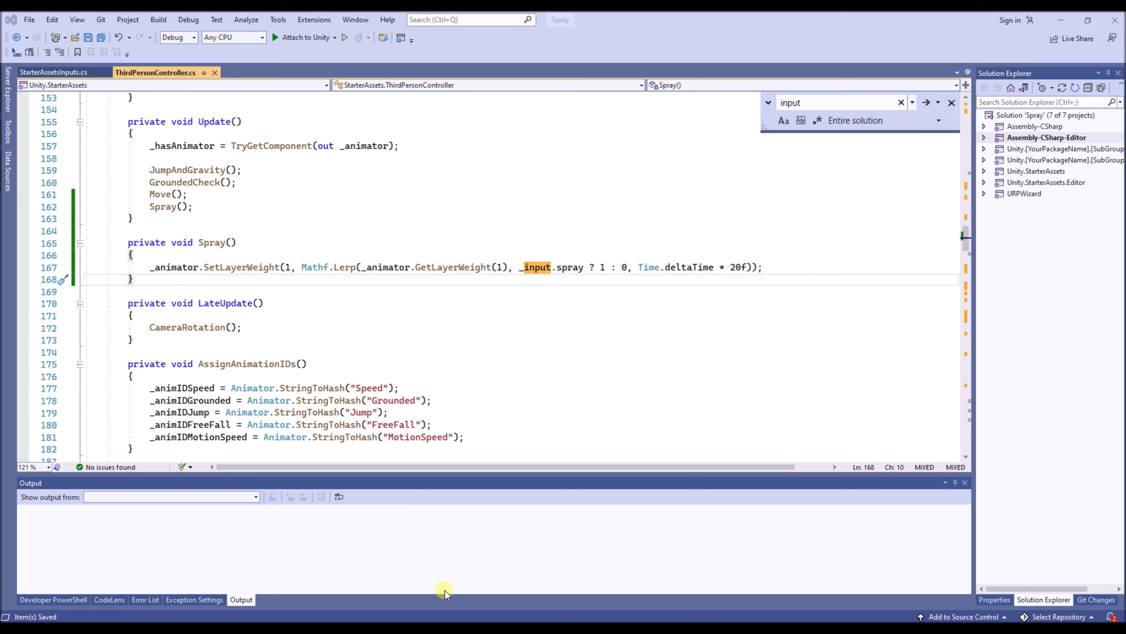
Switch to Unity, enter play mode, and test the spray input while the character stands, walks and sprints
key(alt+Tab)
click(545, 46)
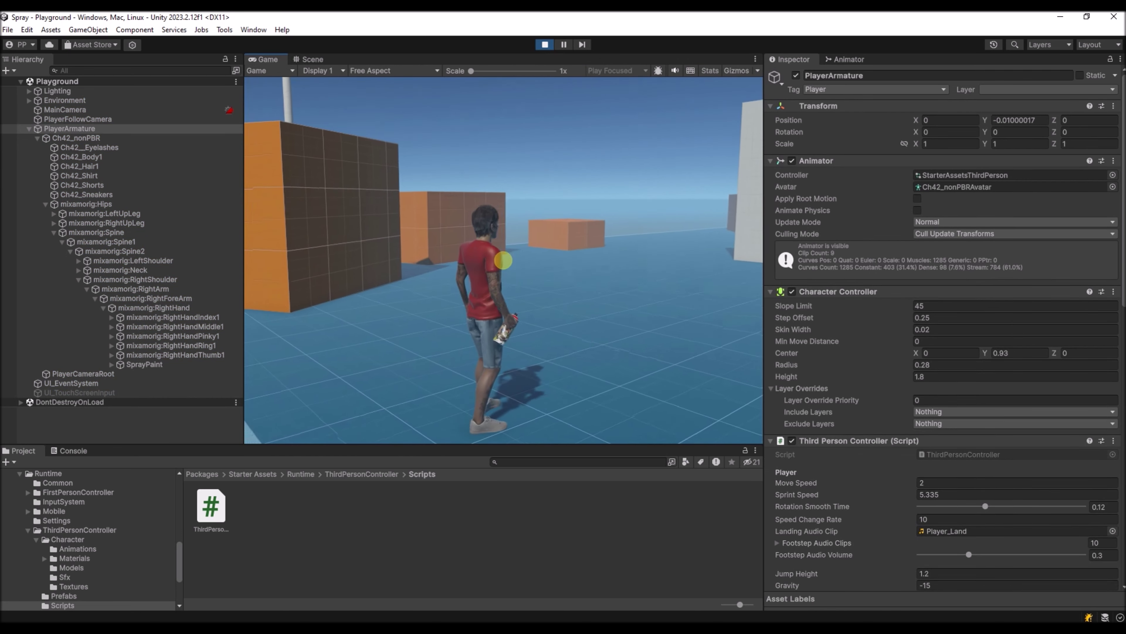
click(503, 260)
key(w)
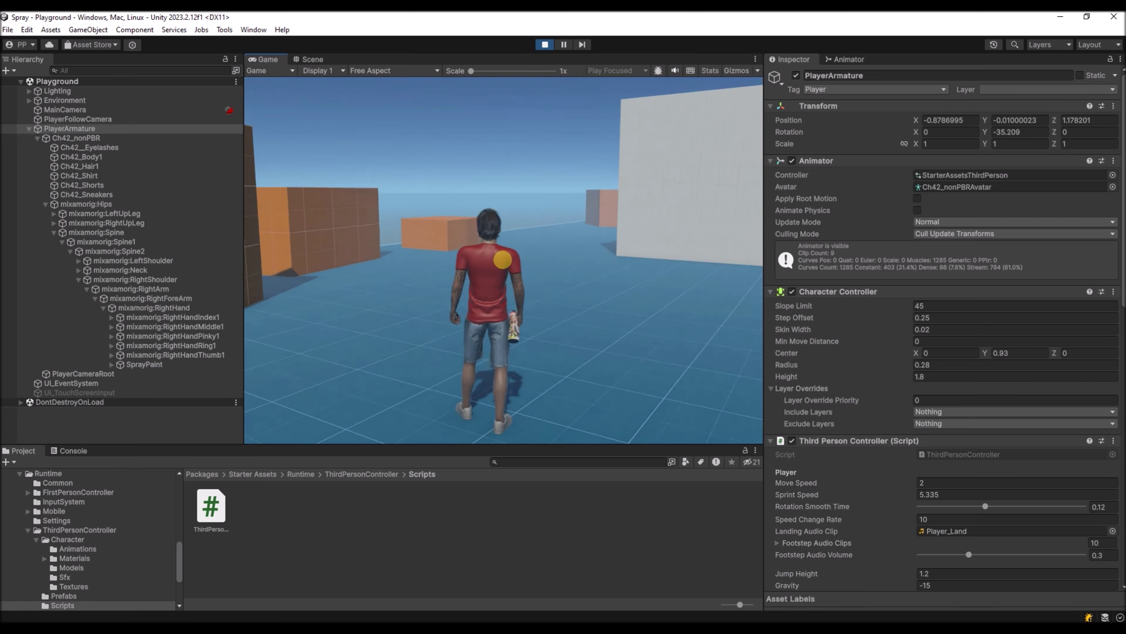
click(503, 260)
key(w)
key(shift+w)
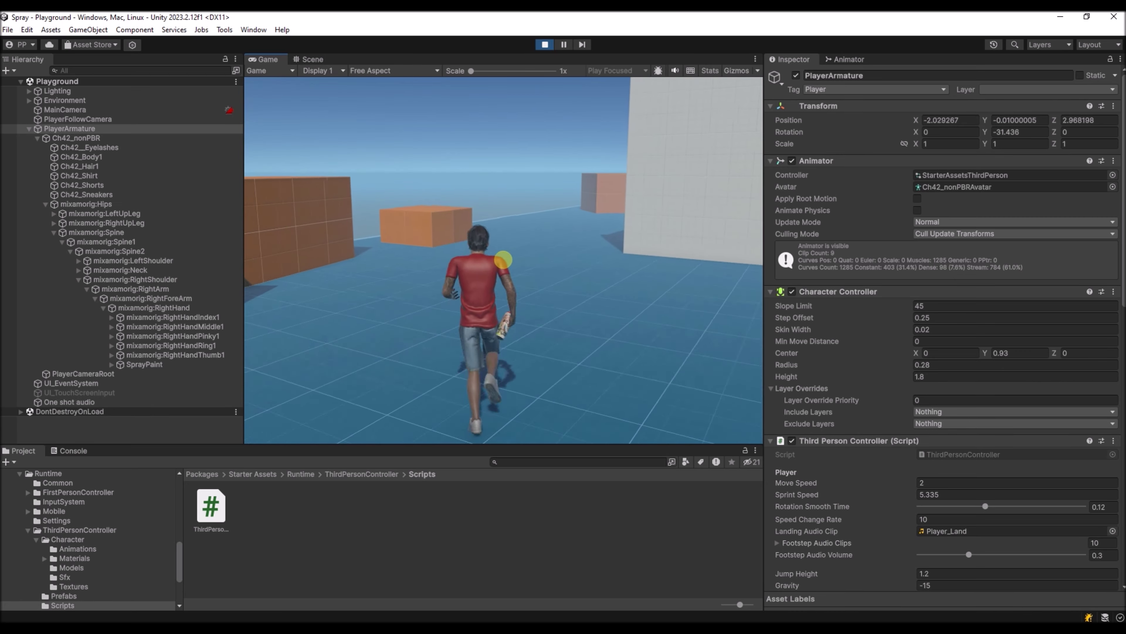
click(503, 260)
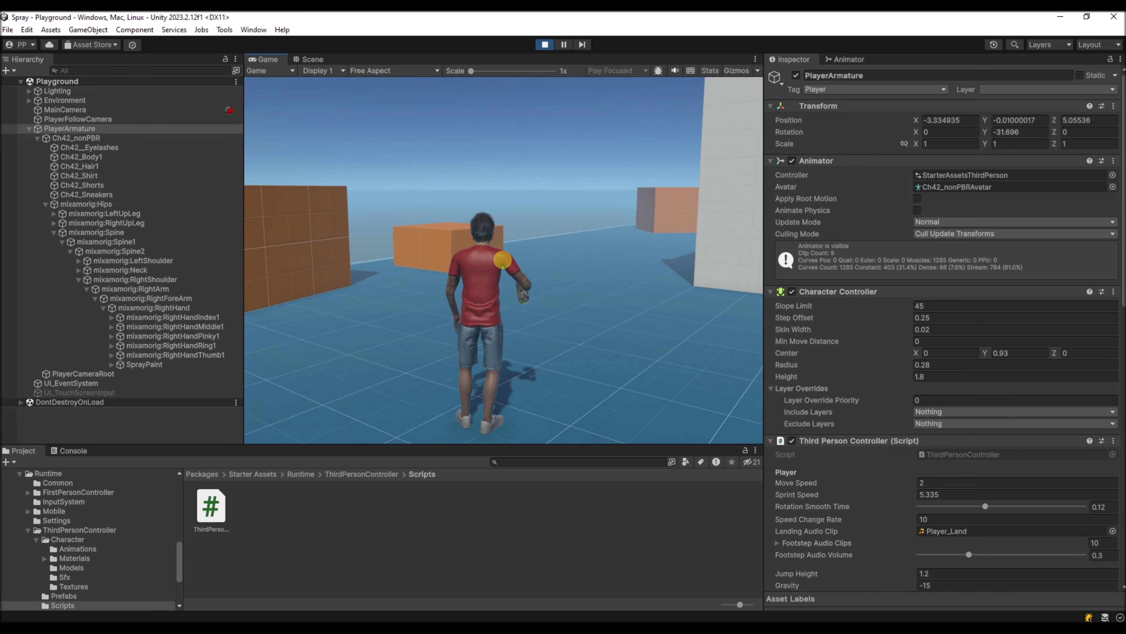
key(w)
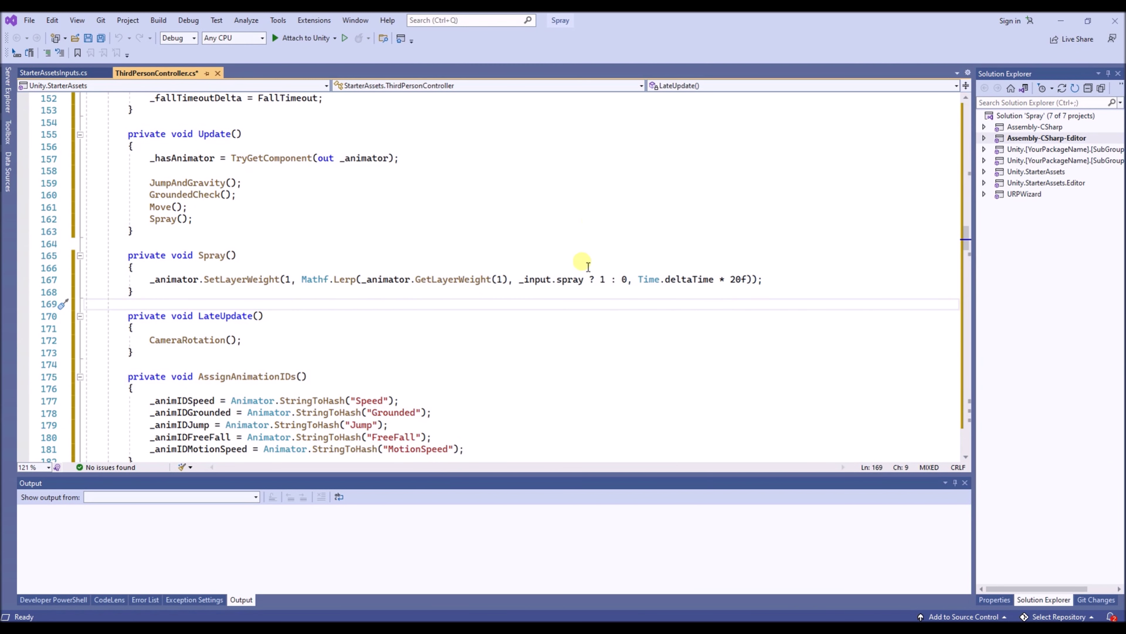
In the Spray method in Visual Studio, change the false value of the spray conditional to 1 and save all files
click(588, 267)
click(628, 283)
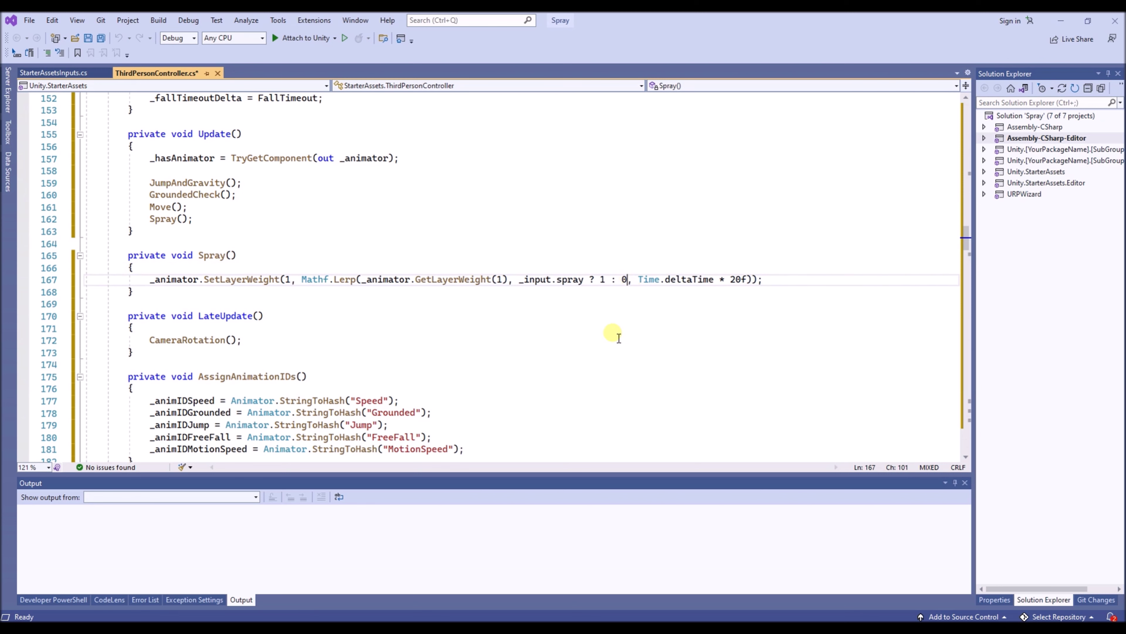
key(BackSpace)
text(1)
click(102, 40)
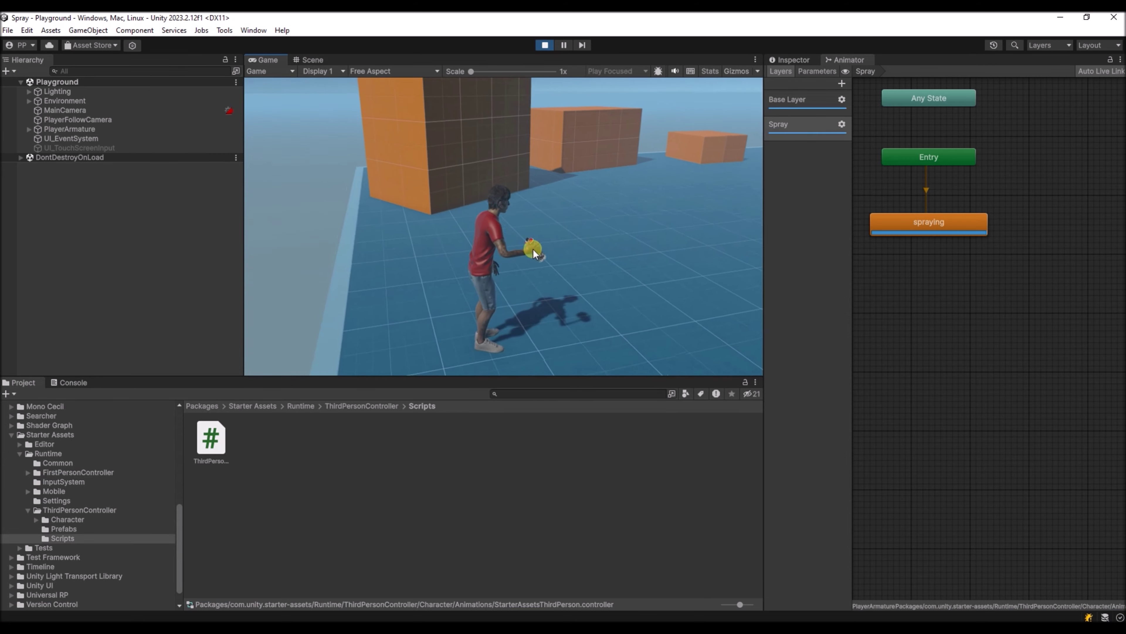
Rearrange the Unity layout during play mode, narrowing the Hierarchy, docking the Scene view beside the Game view and widening it
drag(246, 143, 180, 139)
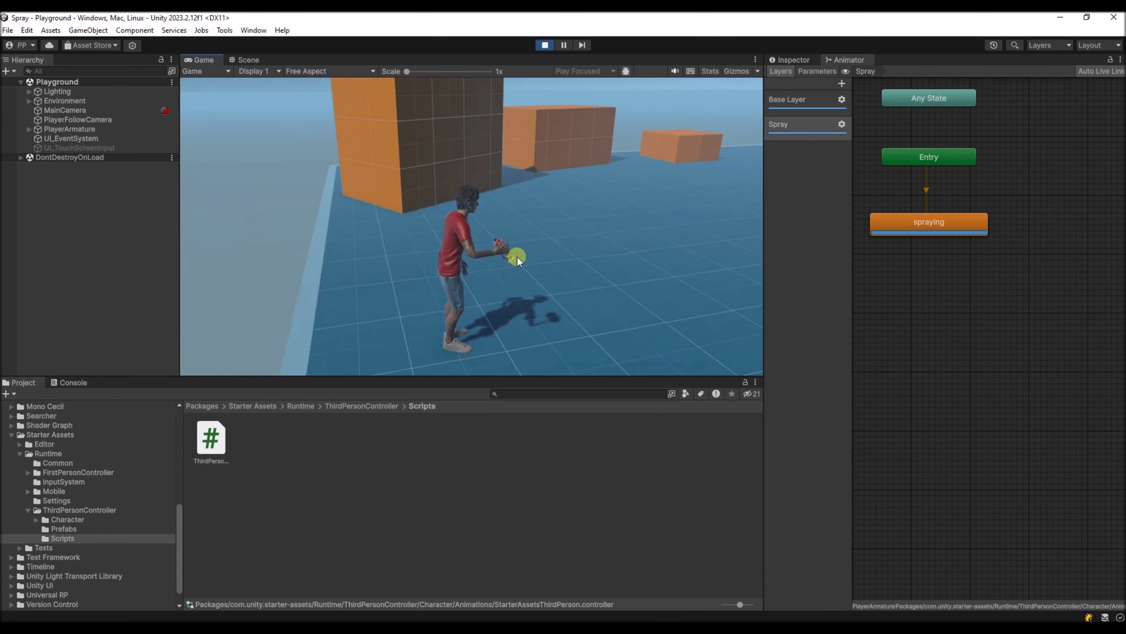
drag(271, 66, 675, 260)
drag(769, 259, 895, 266)
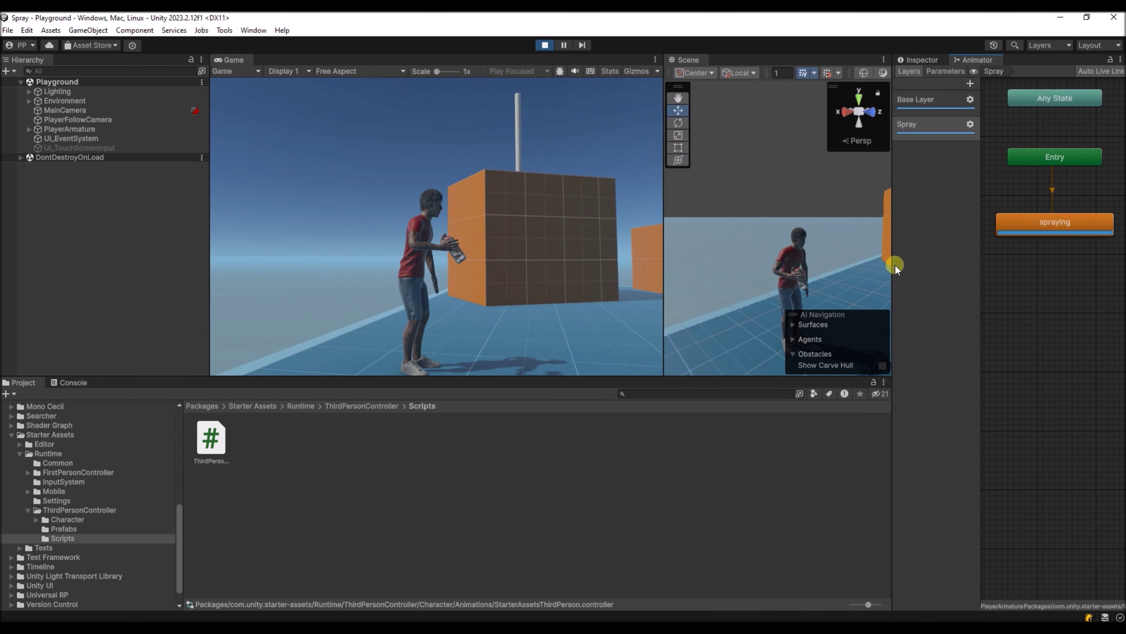
Select the SprayPaint can in the character's right hand in the Scene view and rotate it upright
click(804, 282)
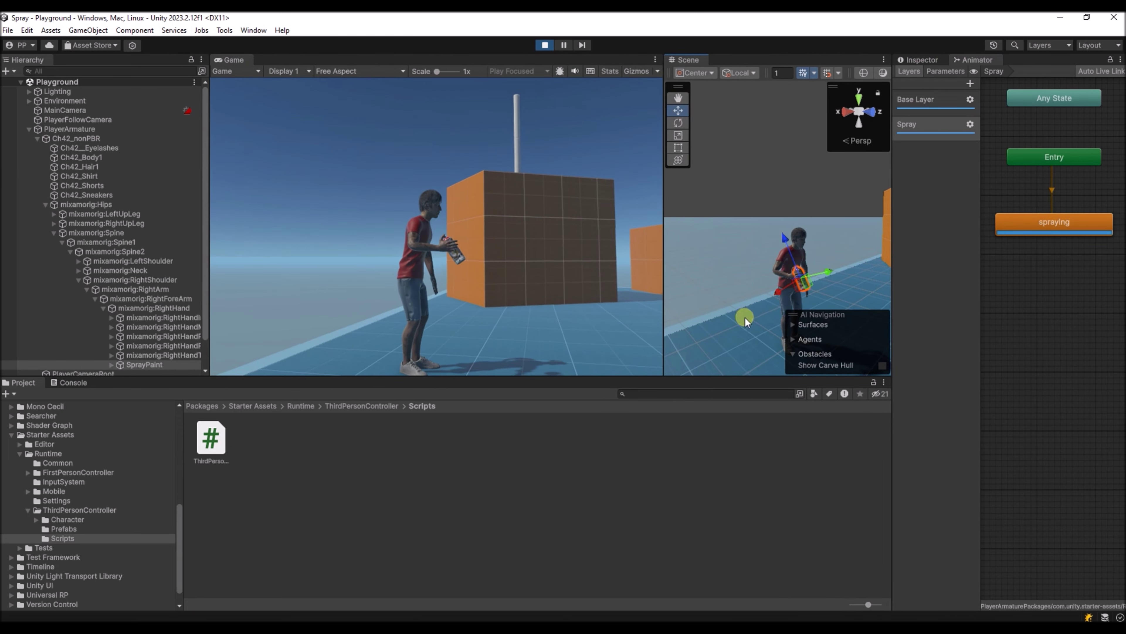
mouse_move(745, 317)
alt+mouse_down()
mouse_move(855, 320)
mouse_move(829, 316)
alt+mouse_up()
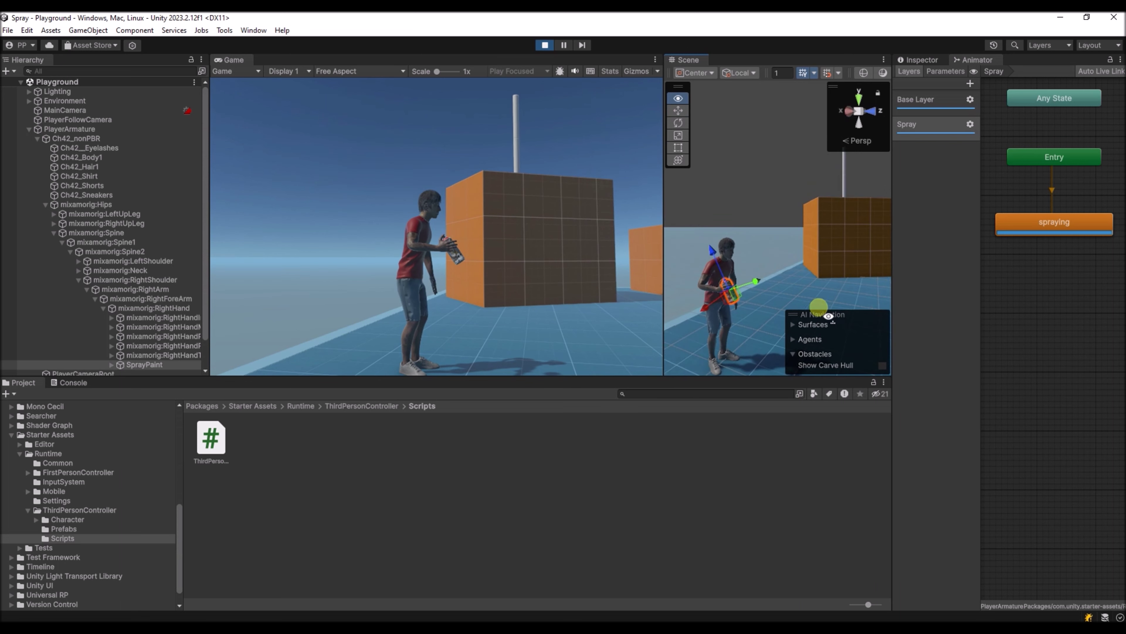
click(674, 119)
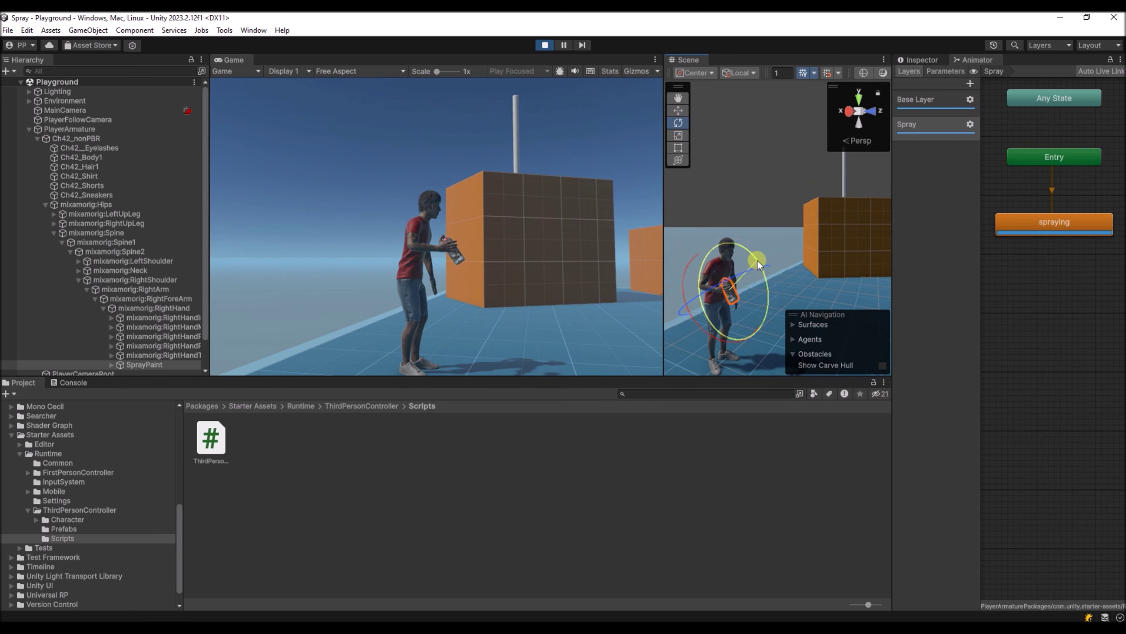
drag(758, 261, 774, 318)
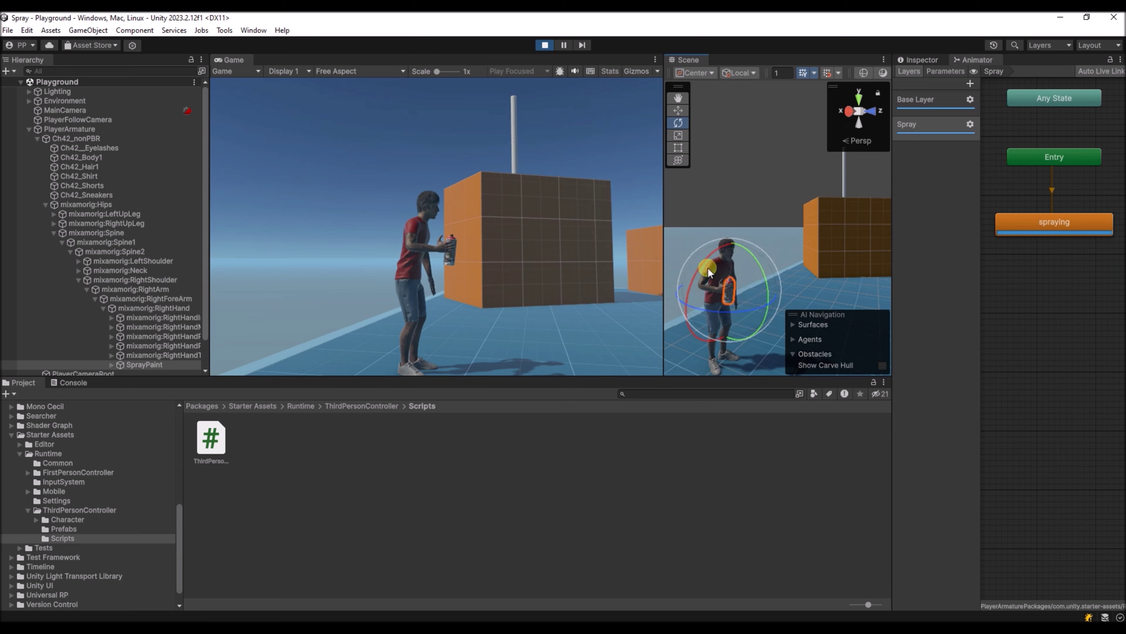
Move the SprayPaint can to fit the character's grip, frame it, and enlarge the Scene view to check its placement
click(677, 110)
drag(699, 281, 696, 281)
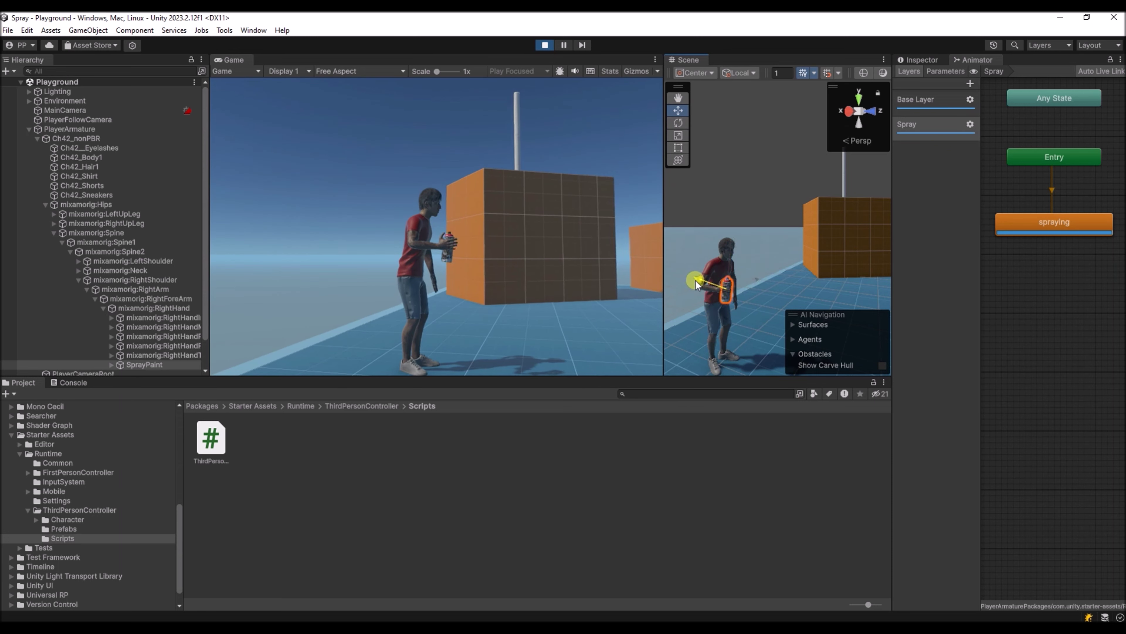
right_drag(725, 269, 668, 306)
key(w)
key(f)
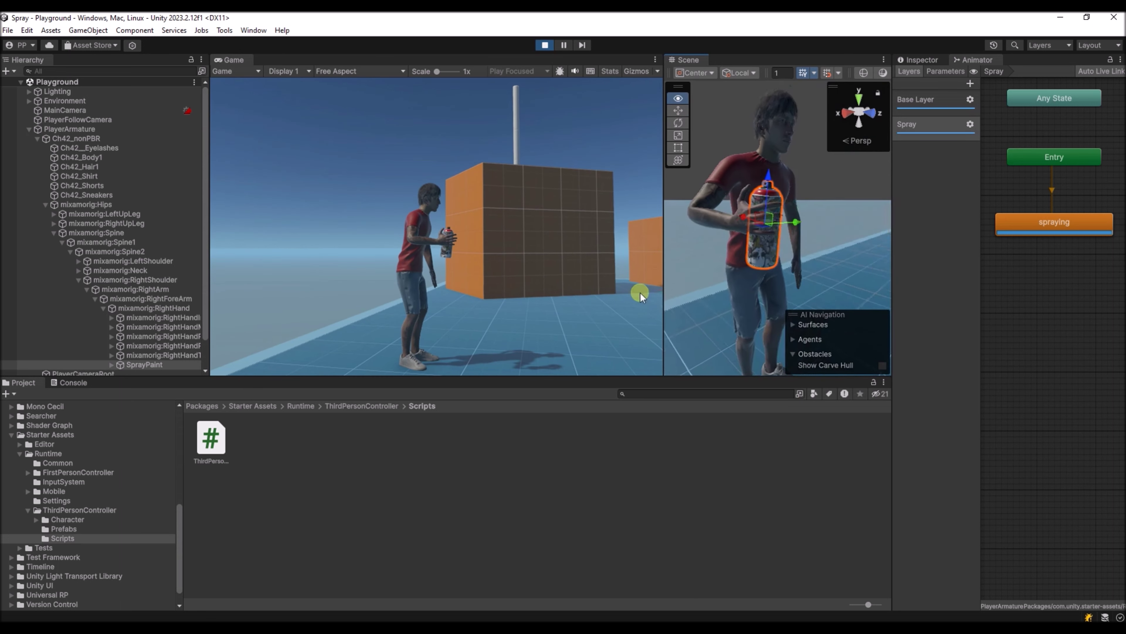
drag(663, 265, 420, 265)
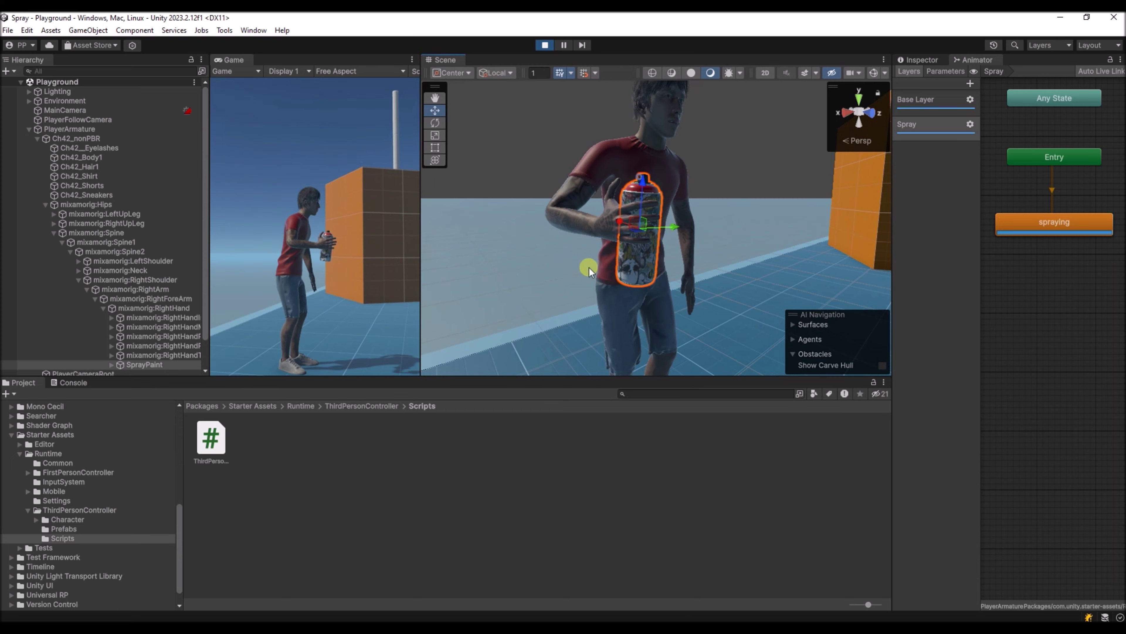
mouse_move(586, 264)
right_down()
mouse_move(433, 282)
mouse_move(925, 282)
mouse_move(934, 343)
mouse_move(855, 346)
mouse_move(845, 335)
mouse_move(901, 319)
right_up()
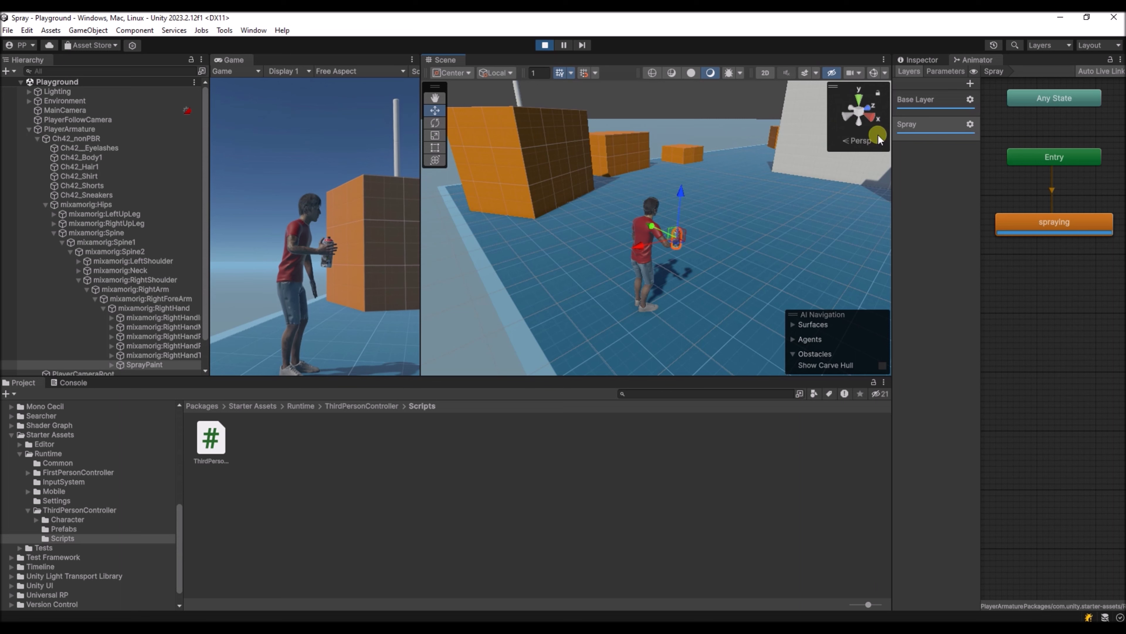
Widen the Inspector area and copy the SprayPaint can's Transform component while still in play mode
drag(896, 134, 813, 134)
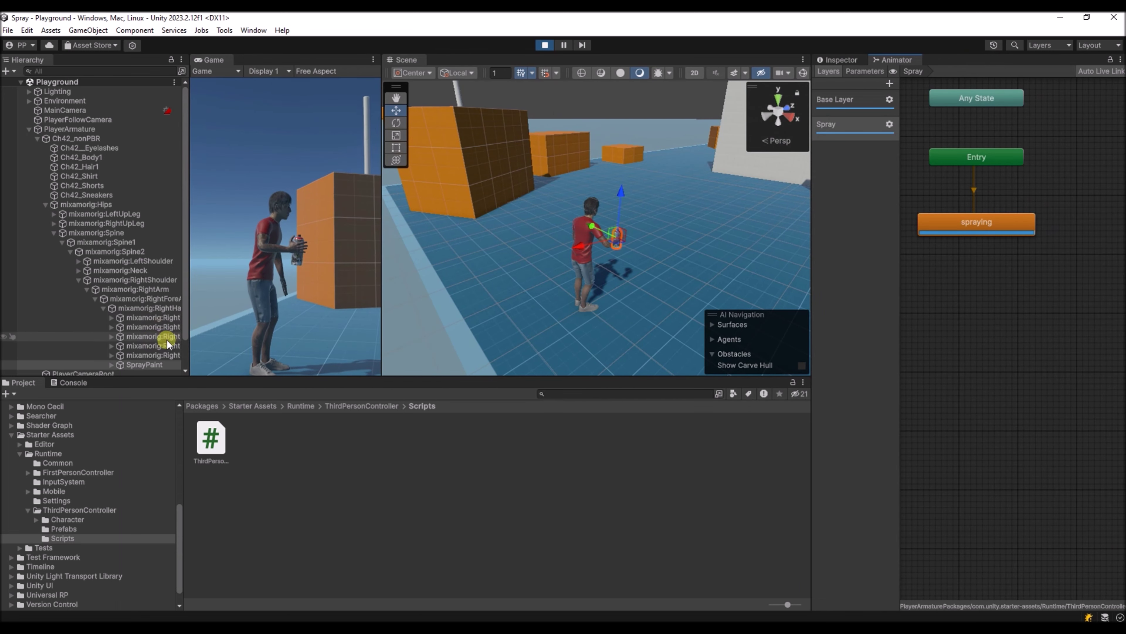
scroll(160, 329, down, 2)
click(838, 59)
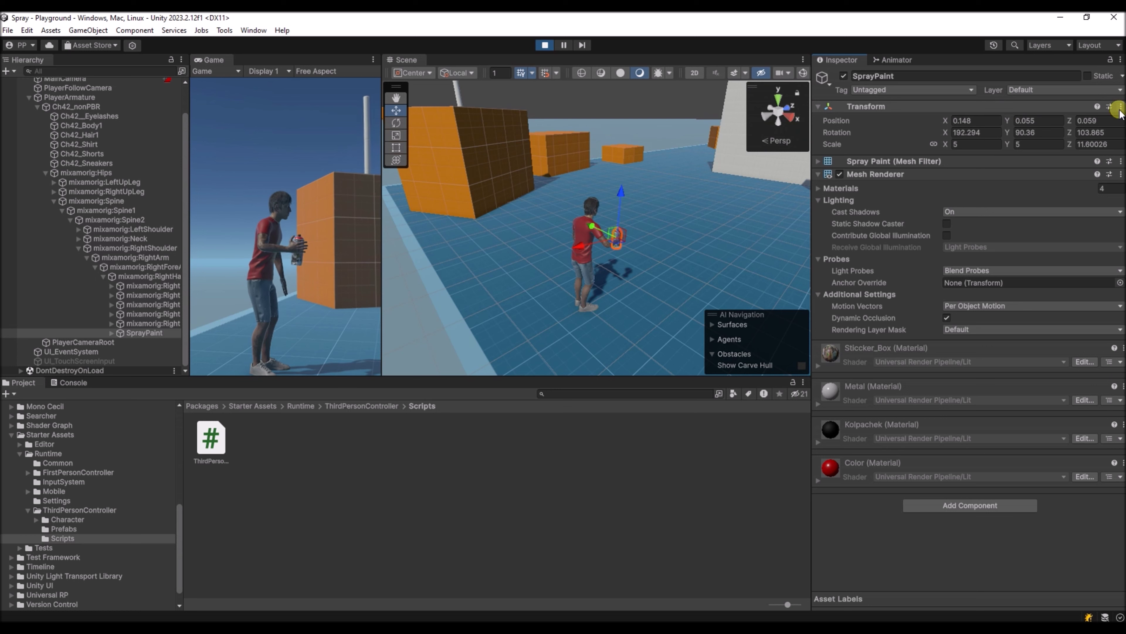
click(1121, 107)
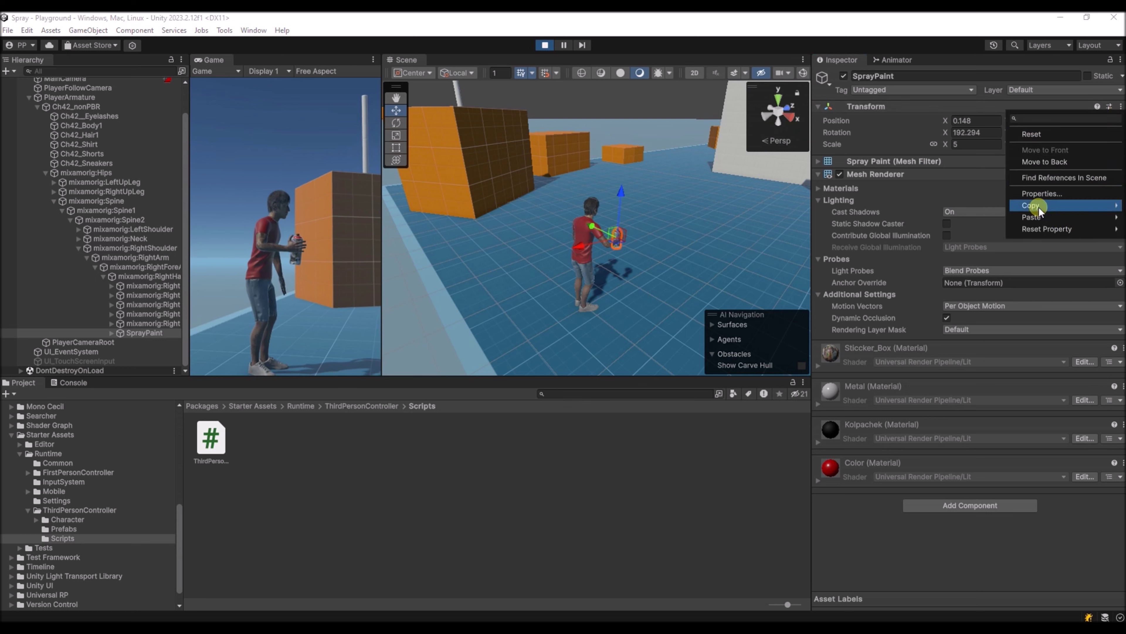
mouse_move(1035, 209)
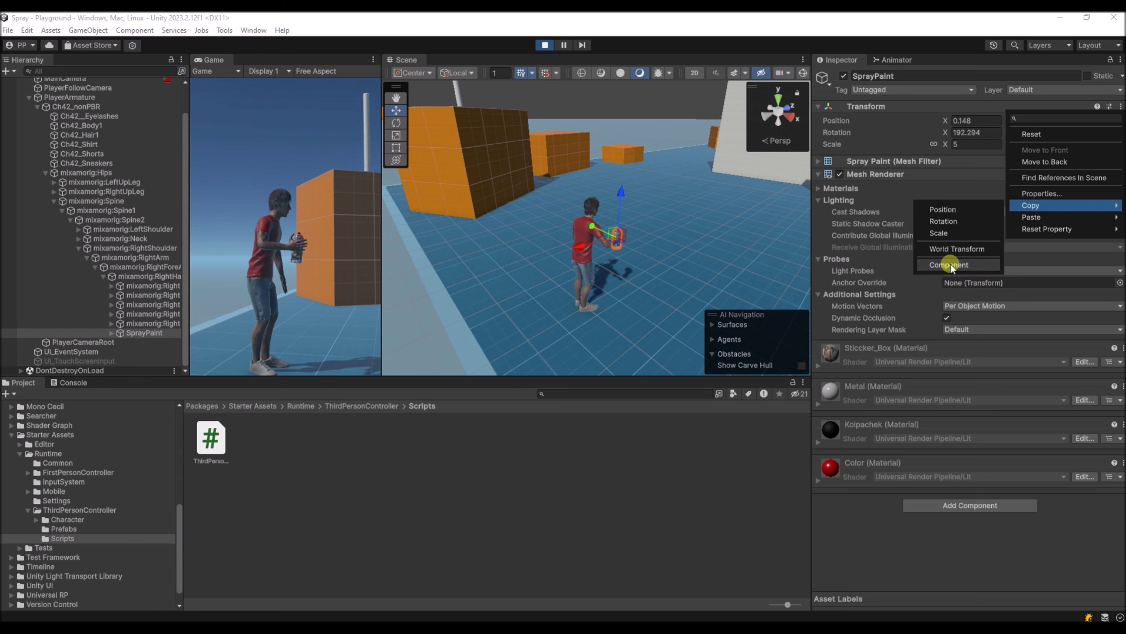
click(949, 253)
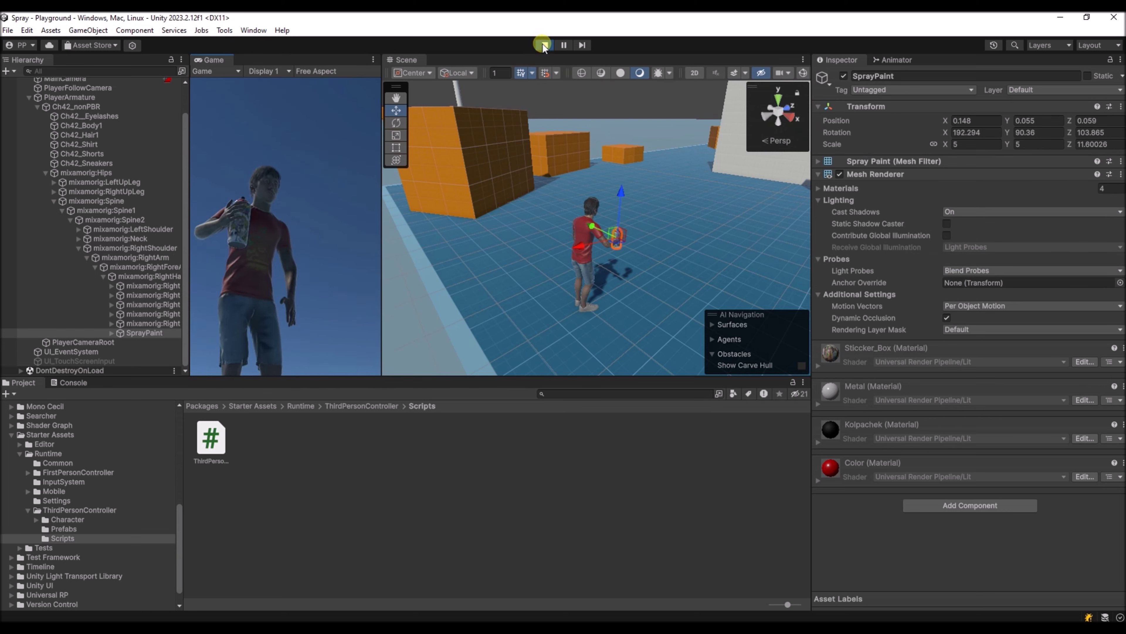
Exit play mode and paste the copied Transform component values onto SprayPaint: position 0.148, 0.055, 0.059 and rotation 192.294, 90.36, 103.865
click(544, 45)
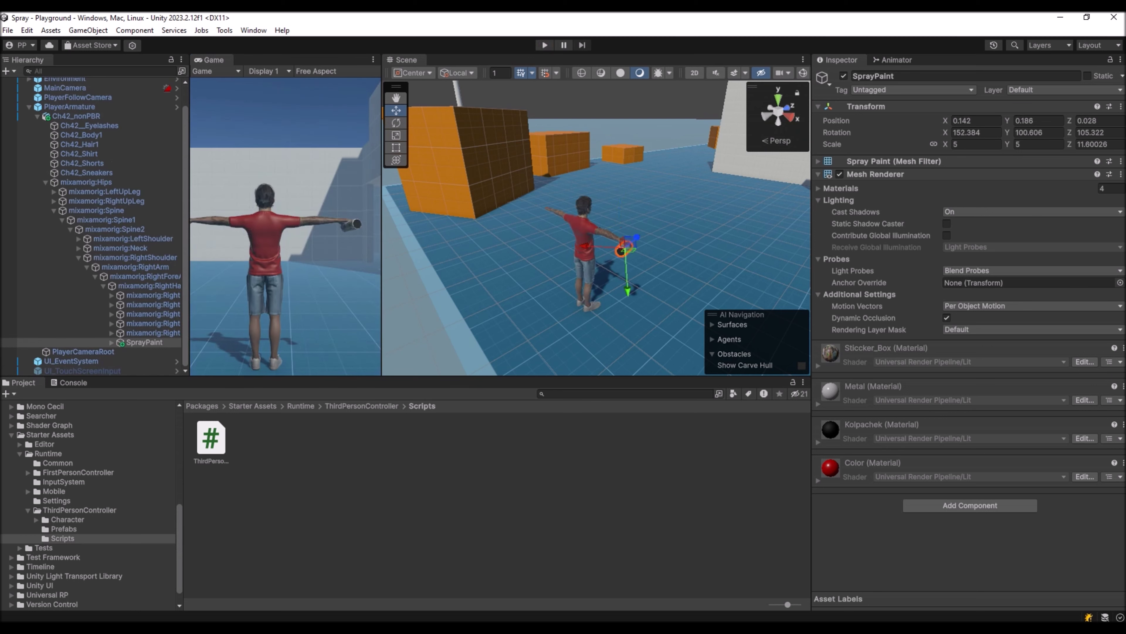
click(1121, 106)
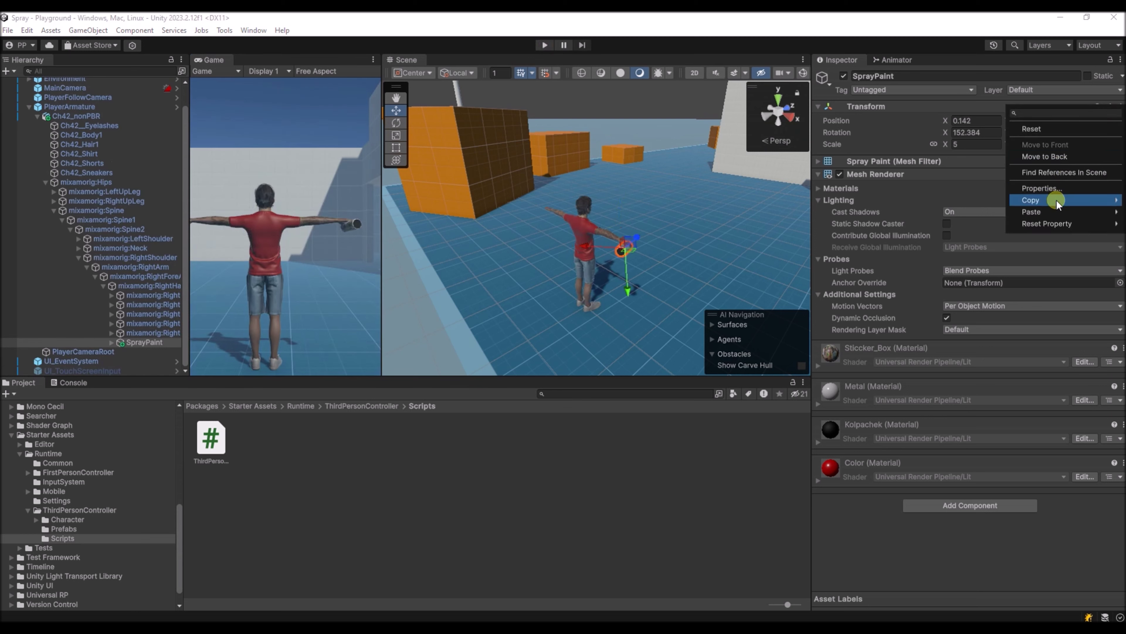
mouse_move(1054, 217)
click(936, 282)
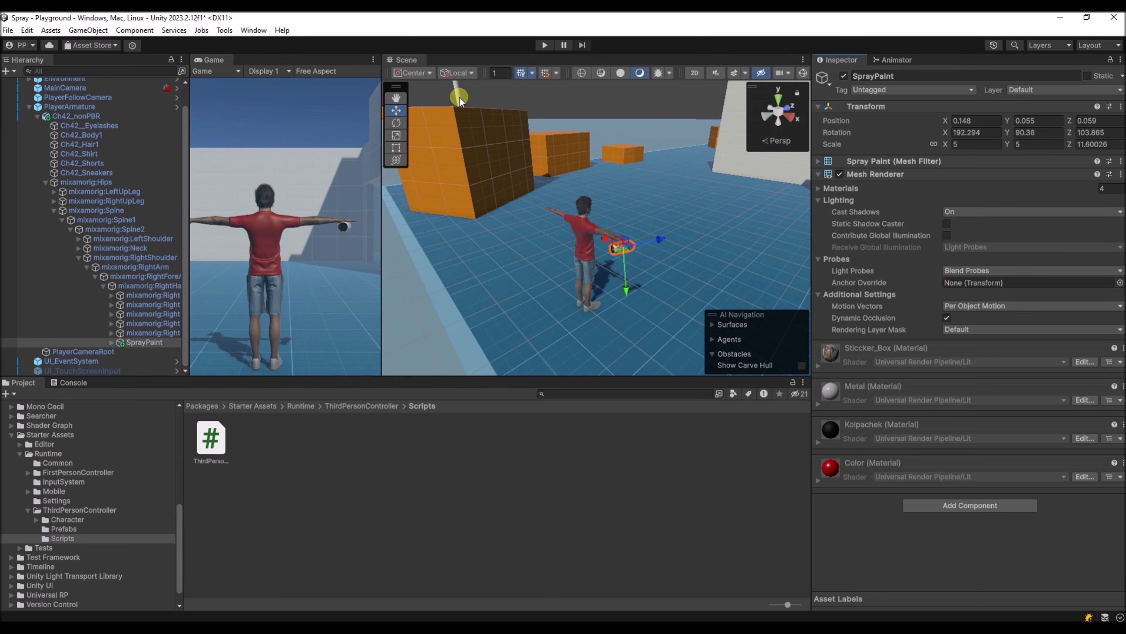
In Visual Studio, set the false value of the _input.spray conditional in the Spray method to 0 and save the script
click(545, 45)
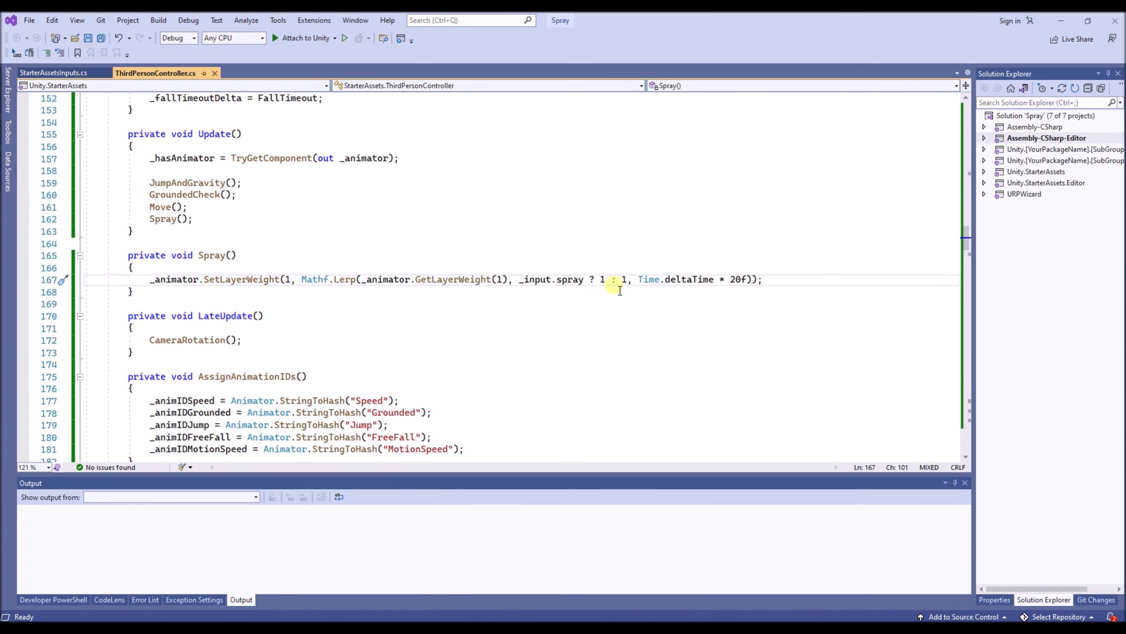
key(BackSpace)
text(0)
click(422, 306)
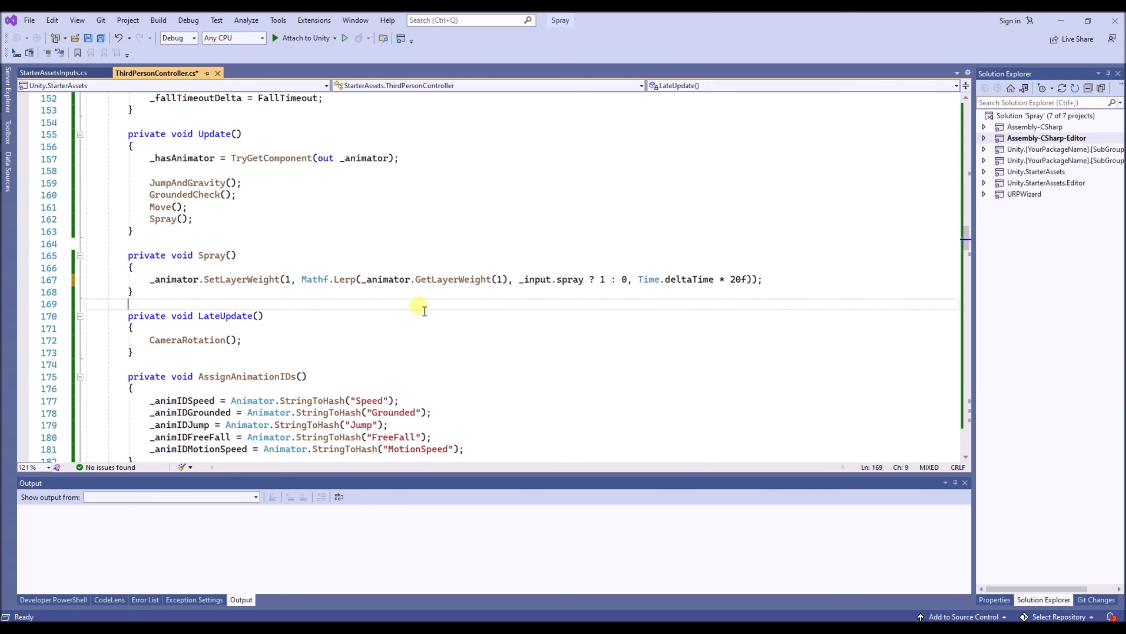
click(88, 38)
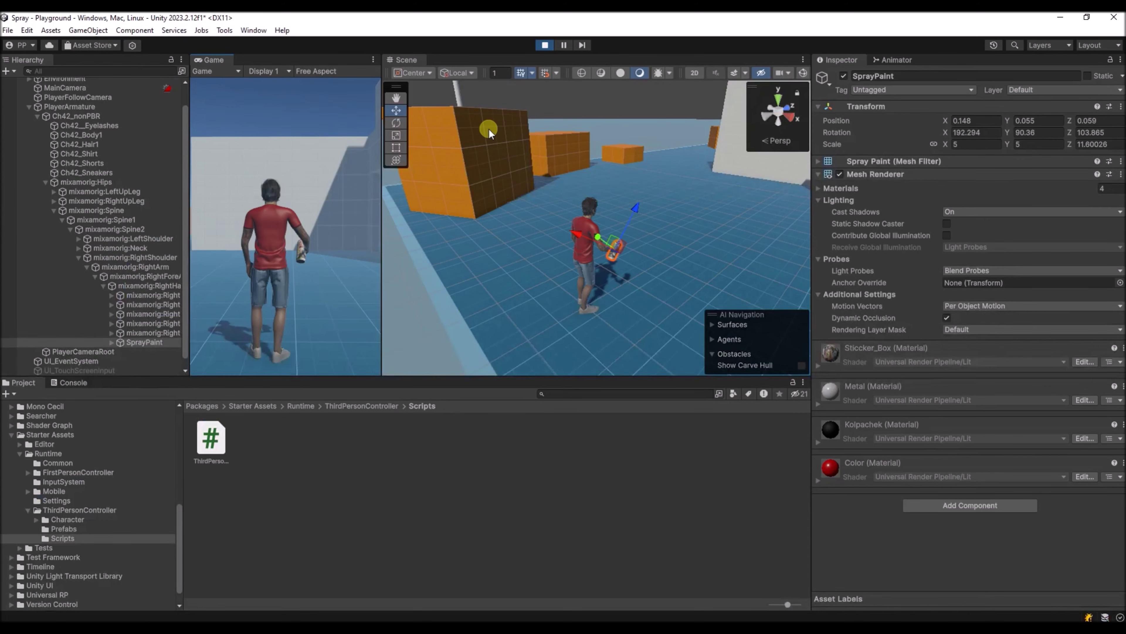
Play-test the character in Unity by moving and turning it while spraying, leave play mode and return to Visual Studio
click(544, 44)
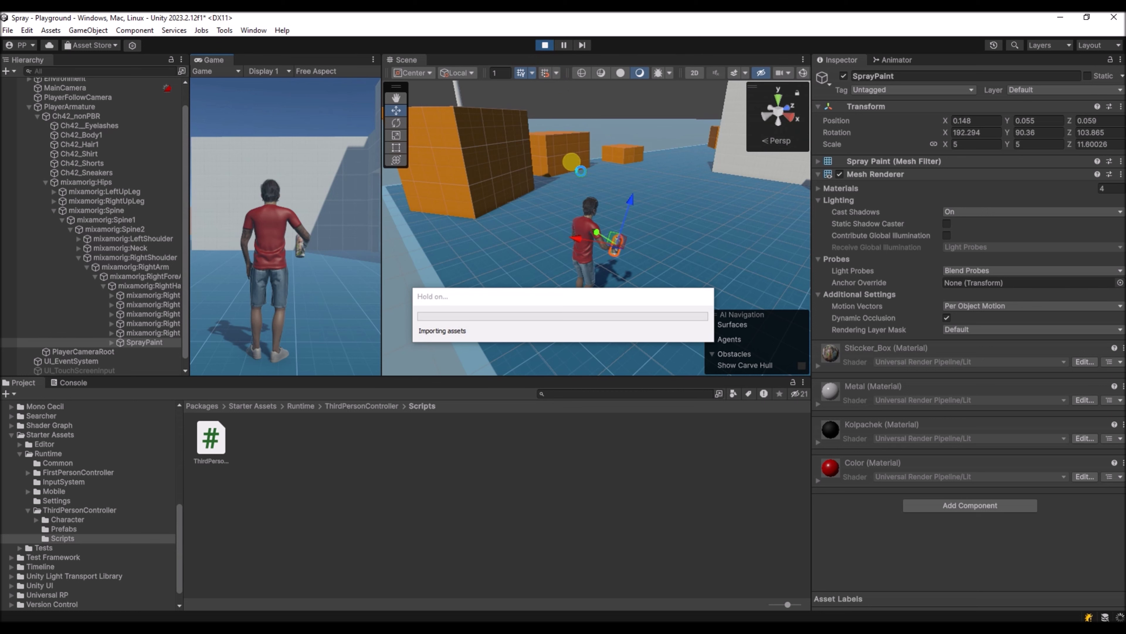
click(564, 182)
click(288, 221)
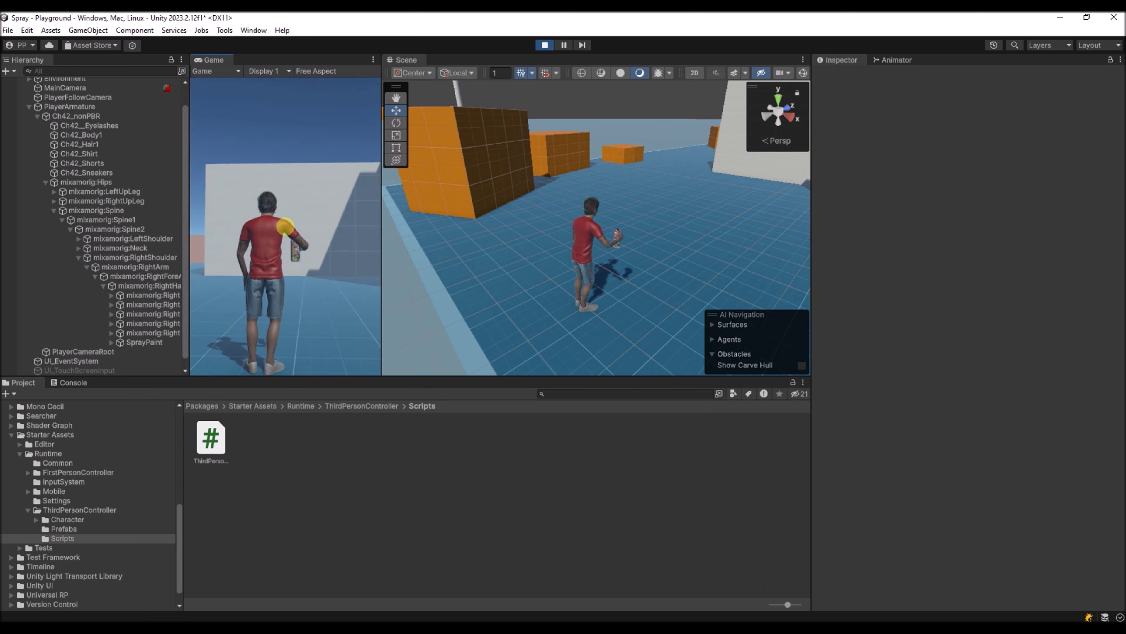
key(w)
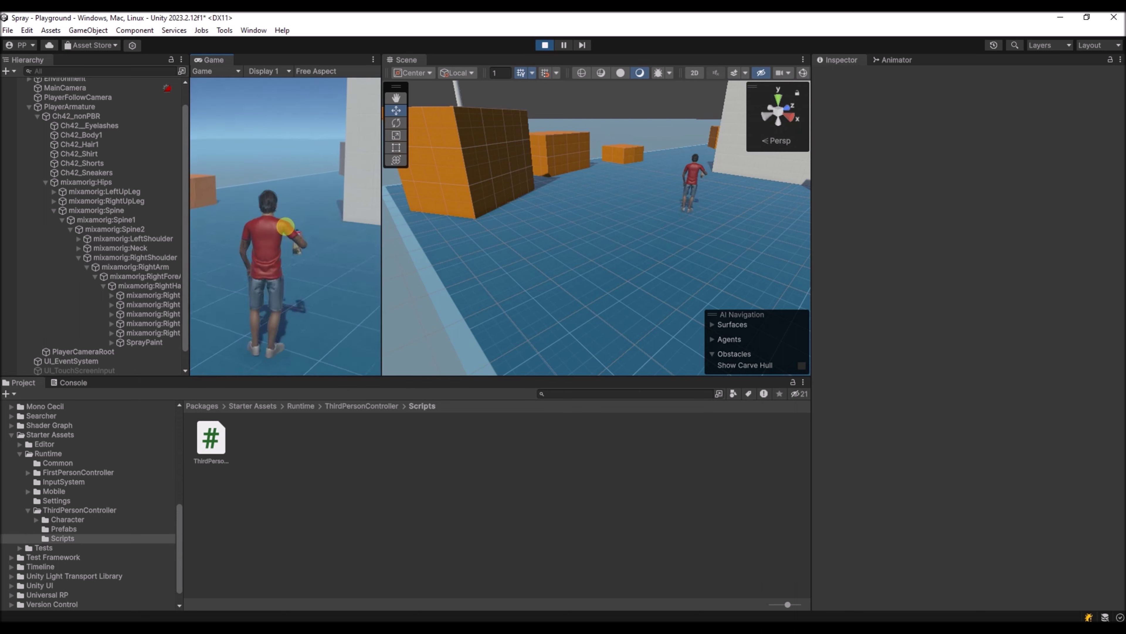
key(s)
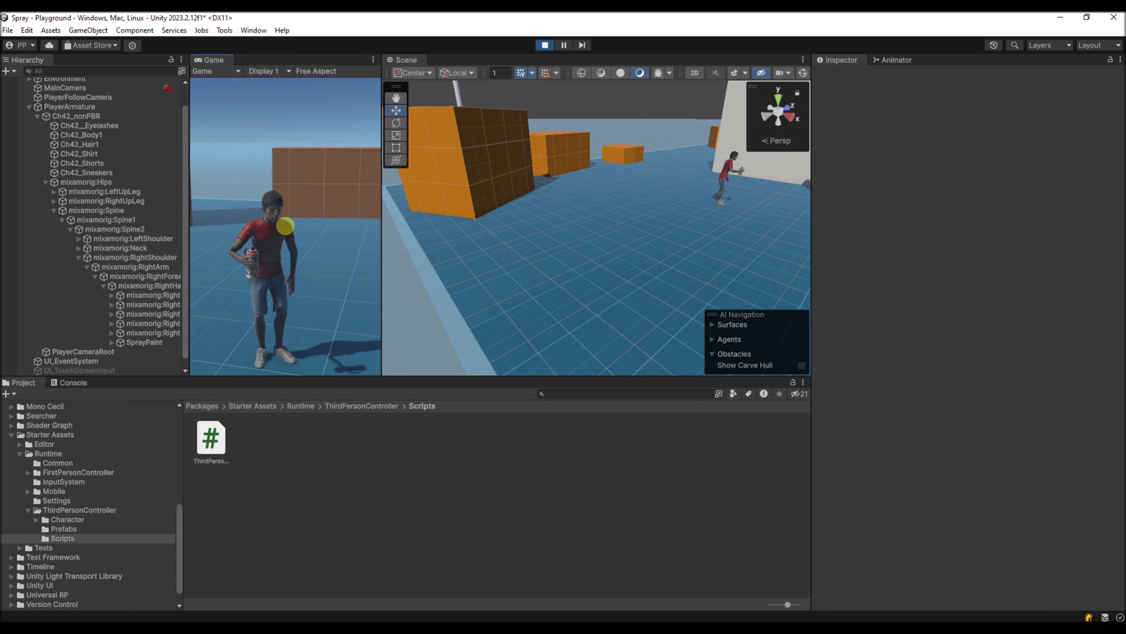
key(w)
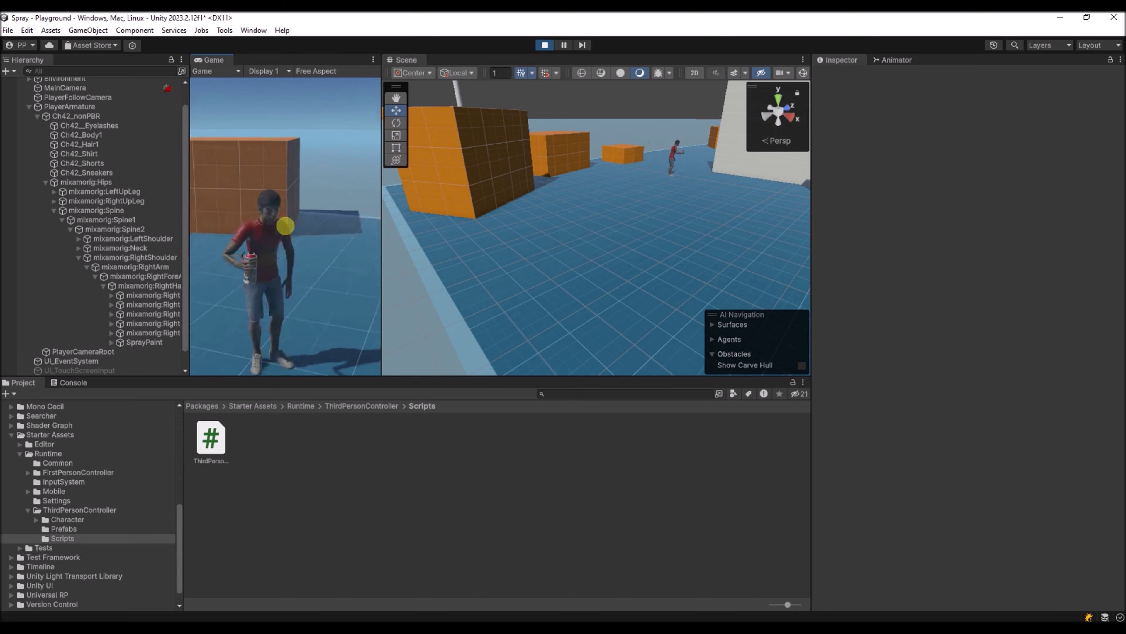
key(s)
key(w)
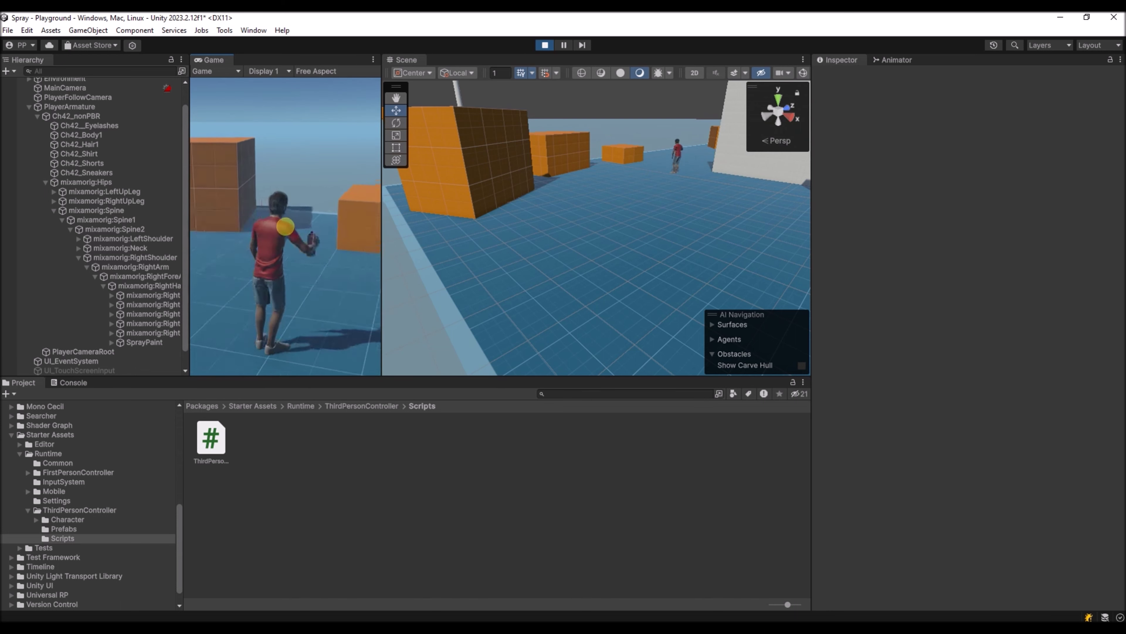
key(w)
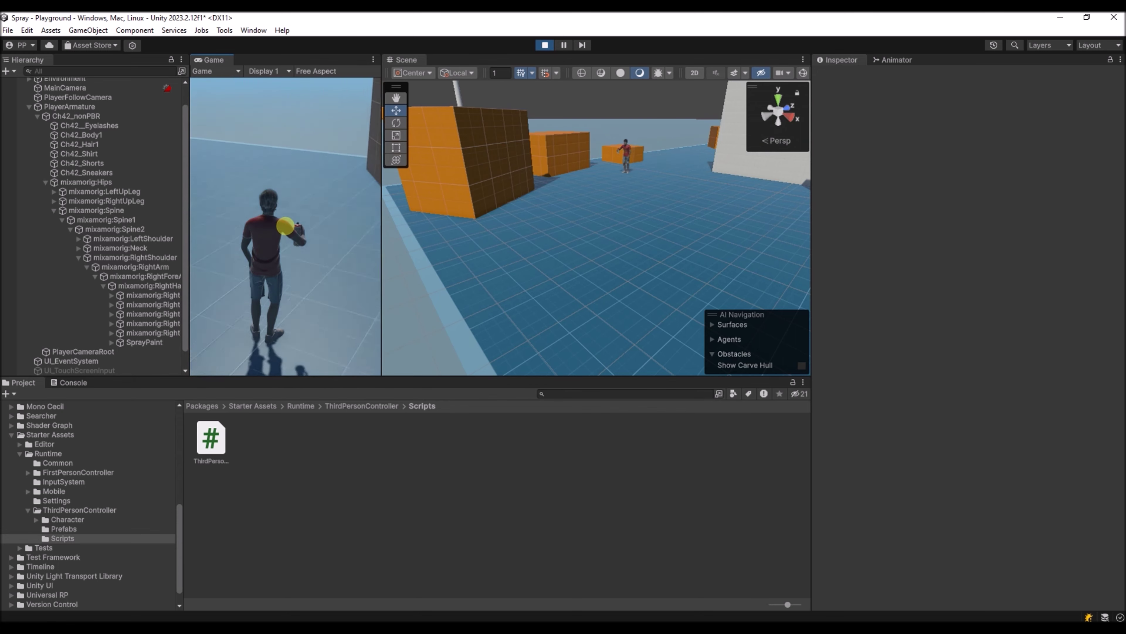
key(d)
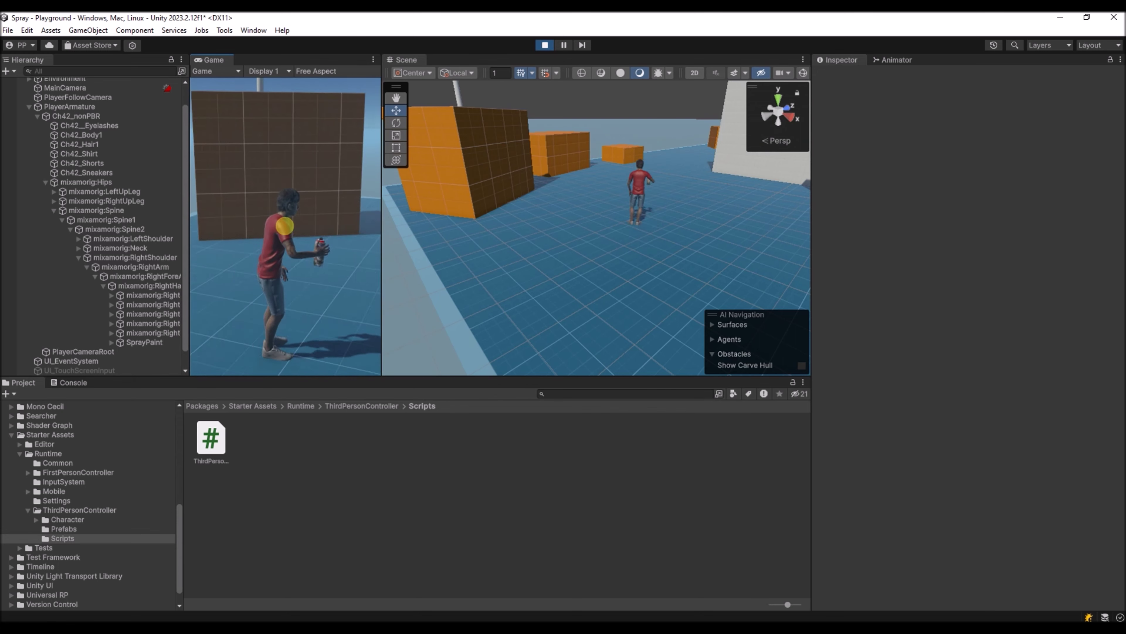
key(w)
key(d)
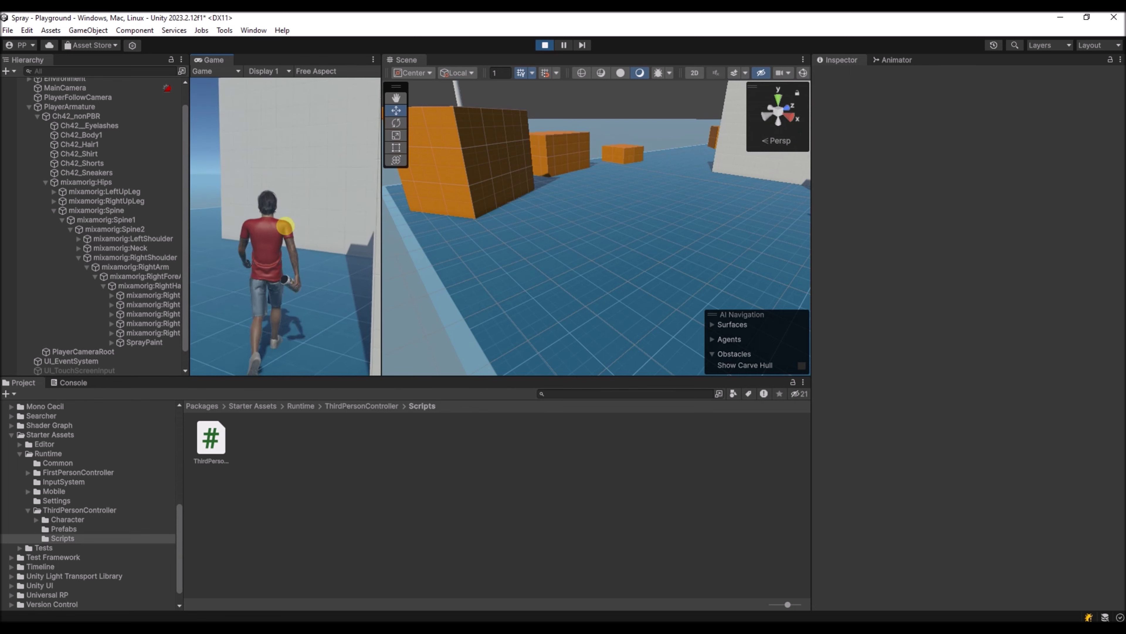
key(ctrl+p)
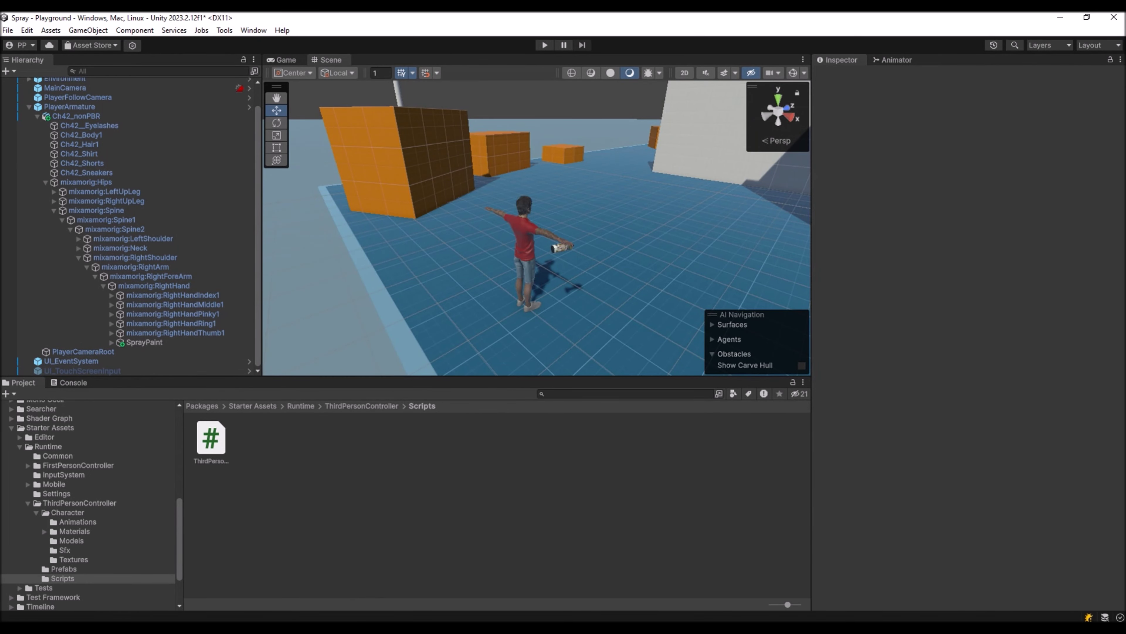
key(alt+Tab)
drag(156, 244, 84, 207)
key(ctrl+c)
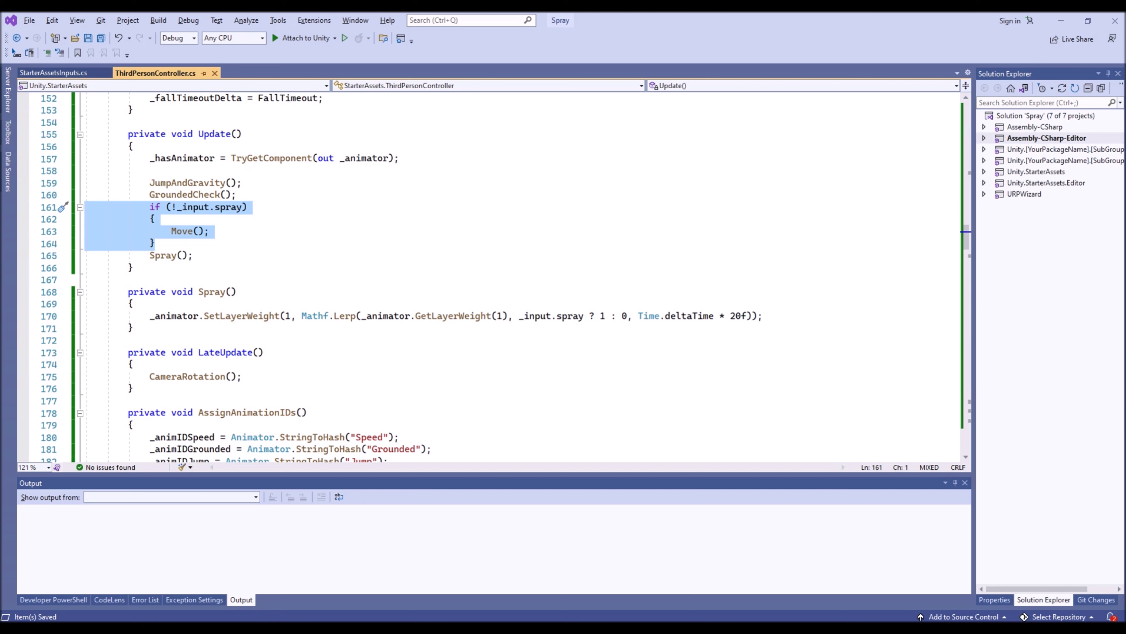
click(177, 207)
key(BackSpace)
click(150, 243)
key(BackSpace)
key(BackSpace)
key(BackSpace)
key(BackSpace)
key(BackSpace)
key(BackSpace)
key(BackSpace)
key(BackSpace)
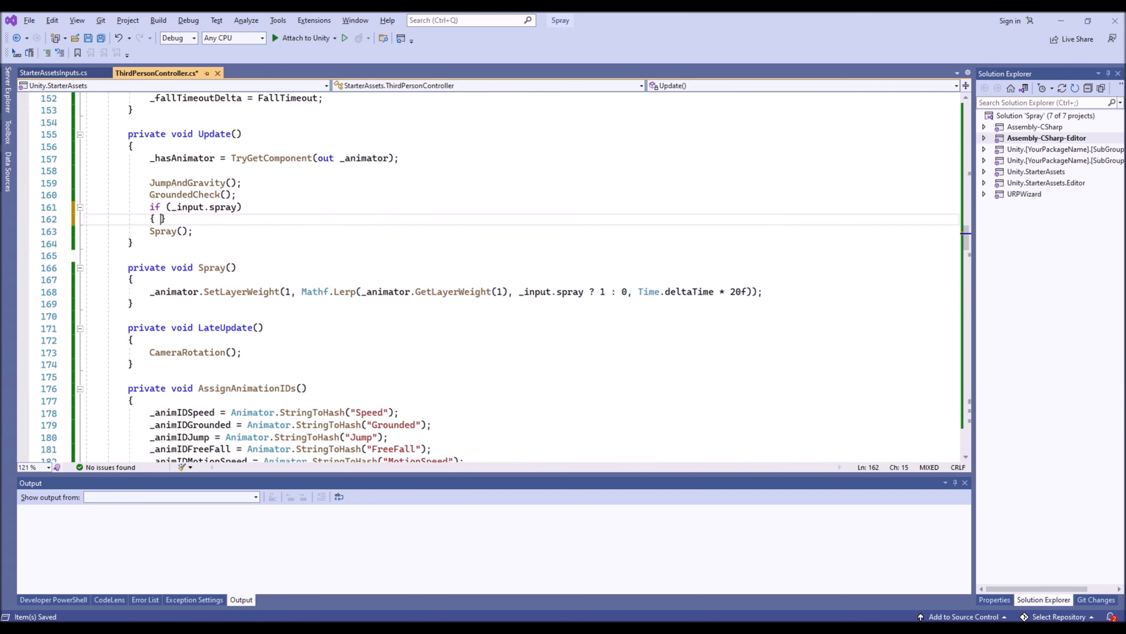
key(ctrl+z)
key(ctrl+z)
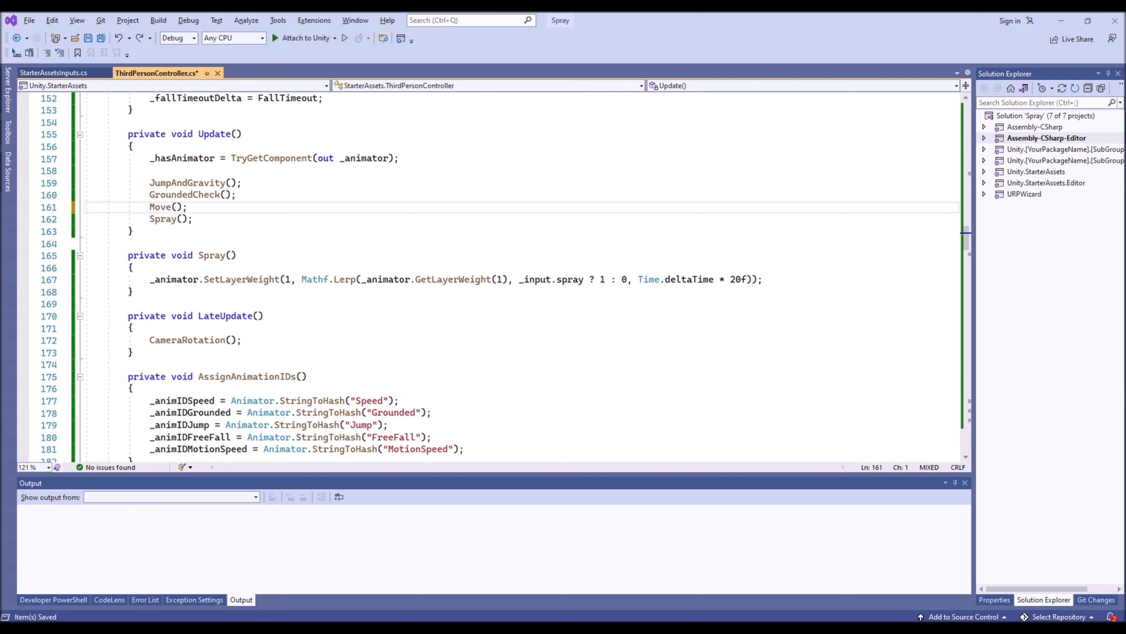
In Update, replace the Move() line with the copied if (!_input.spray) block that wraps Move(), and save the script
triple_click(183, 207)
key(ctrl+v)
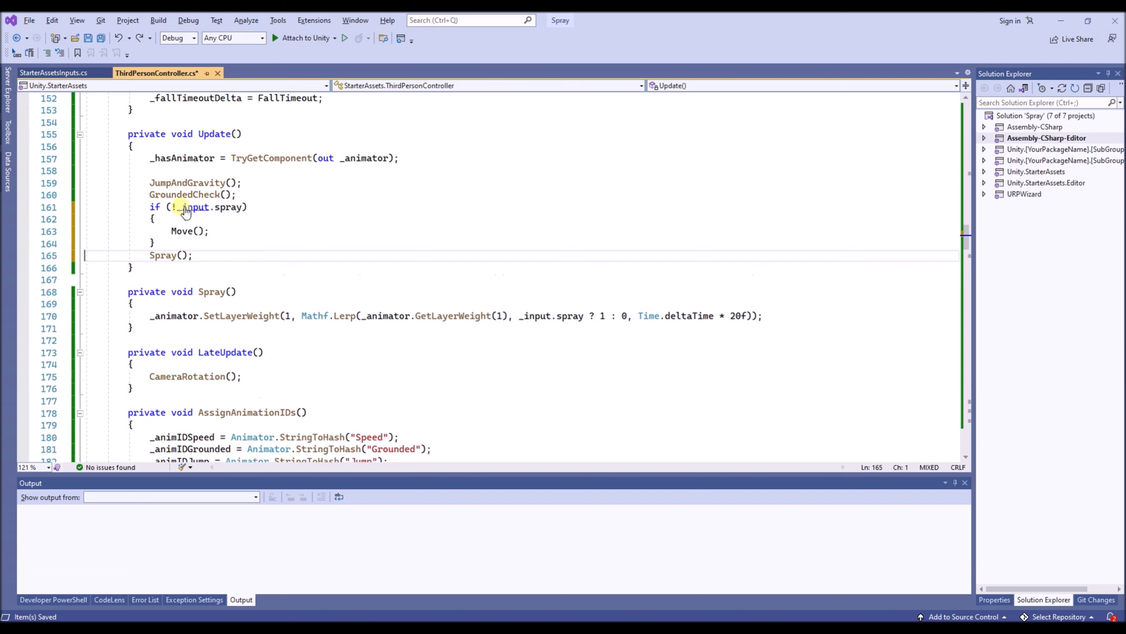
click(199, 231)
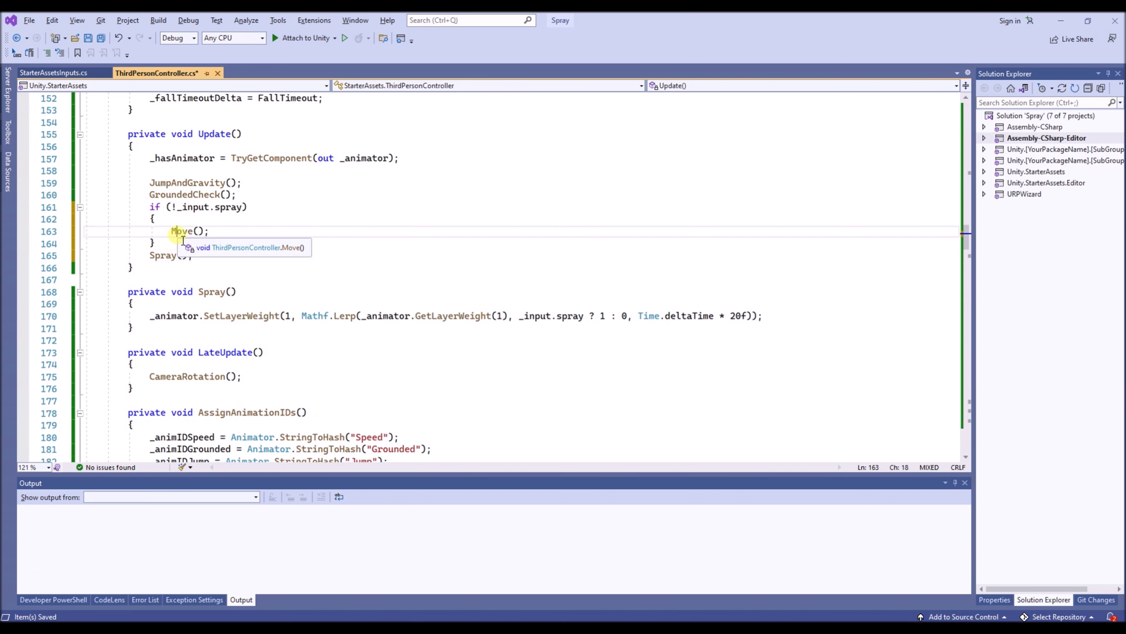
click(87, 38)
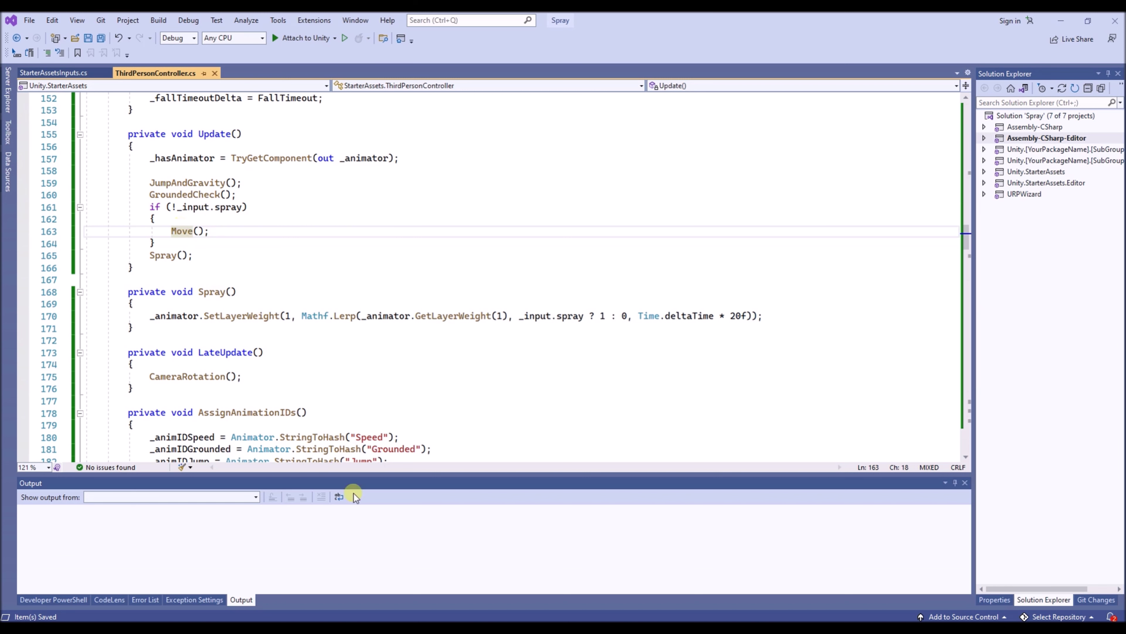
Switch to Unity and play-test the scene, alternating spraying and walking to check the character's movement while spraying
key(alt+Tab)
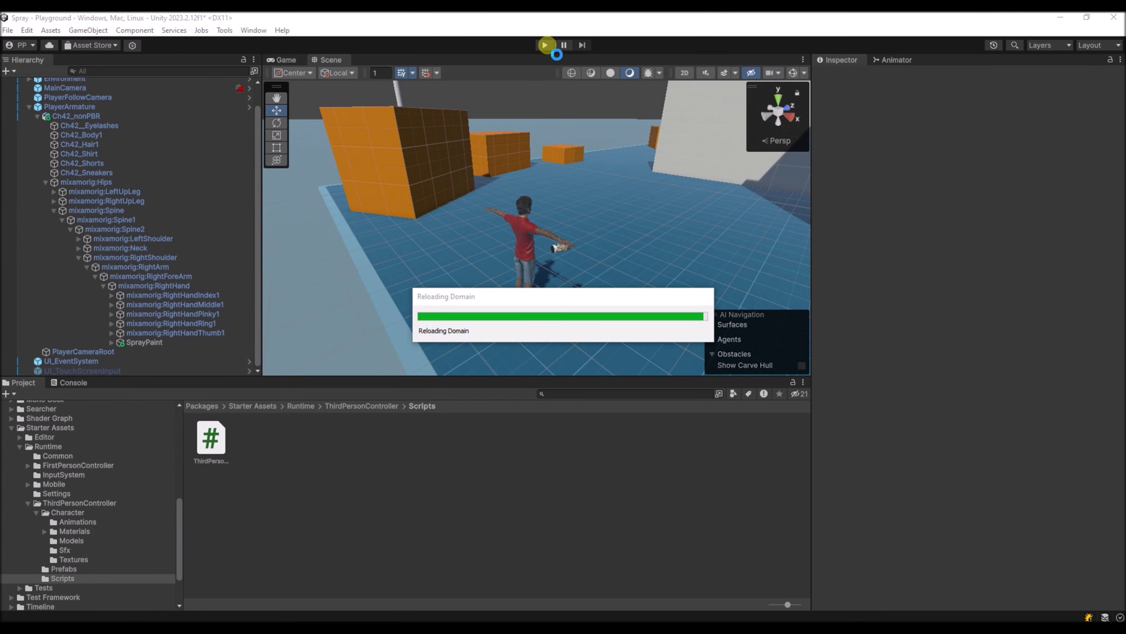
click(546, 44)
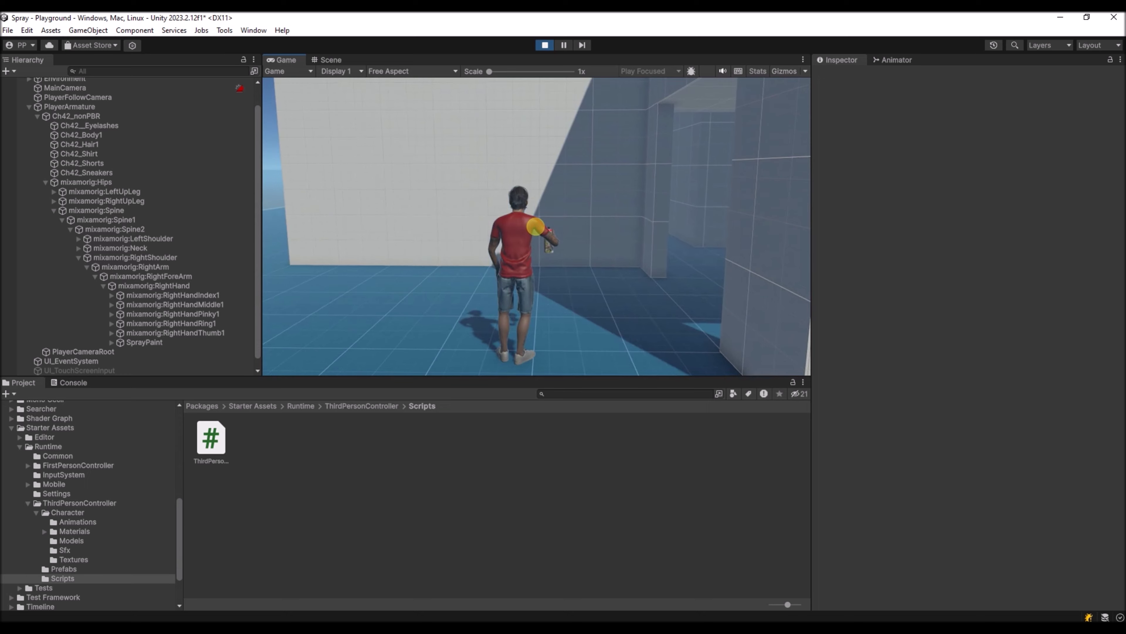
mouse_move(536, 226)
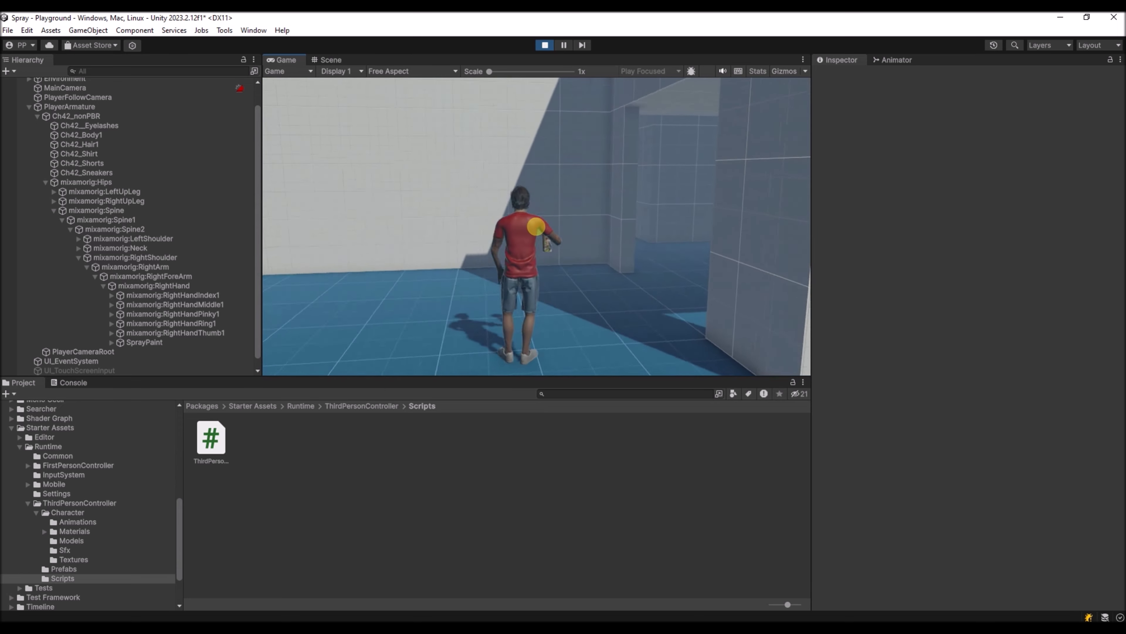
click(535, 226)
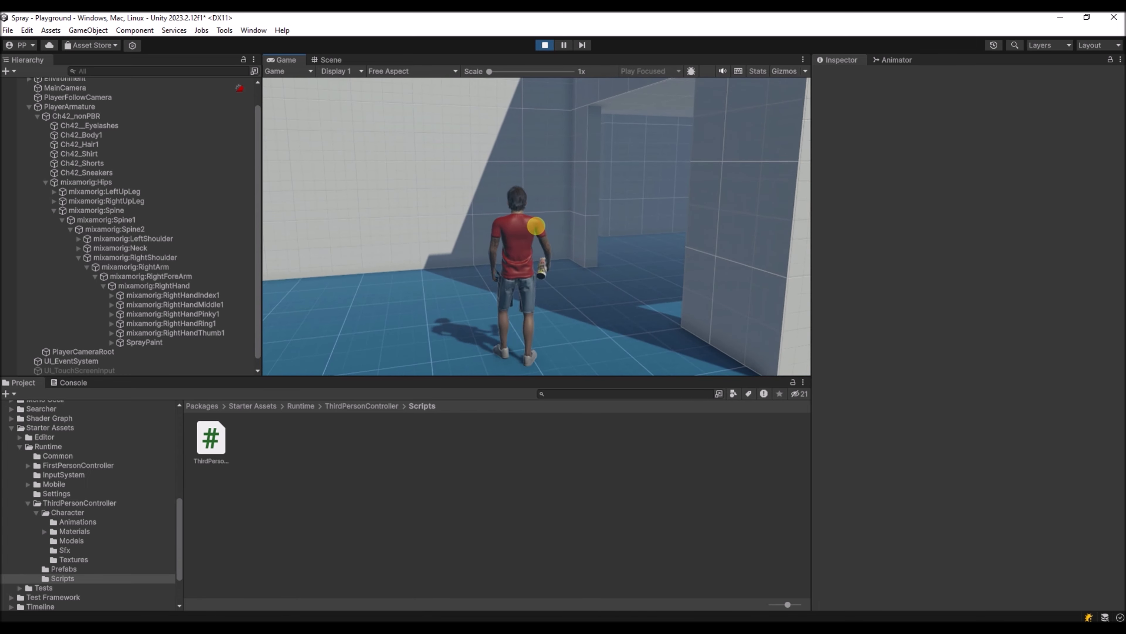
key(w)
click(536, 226)
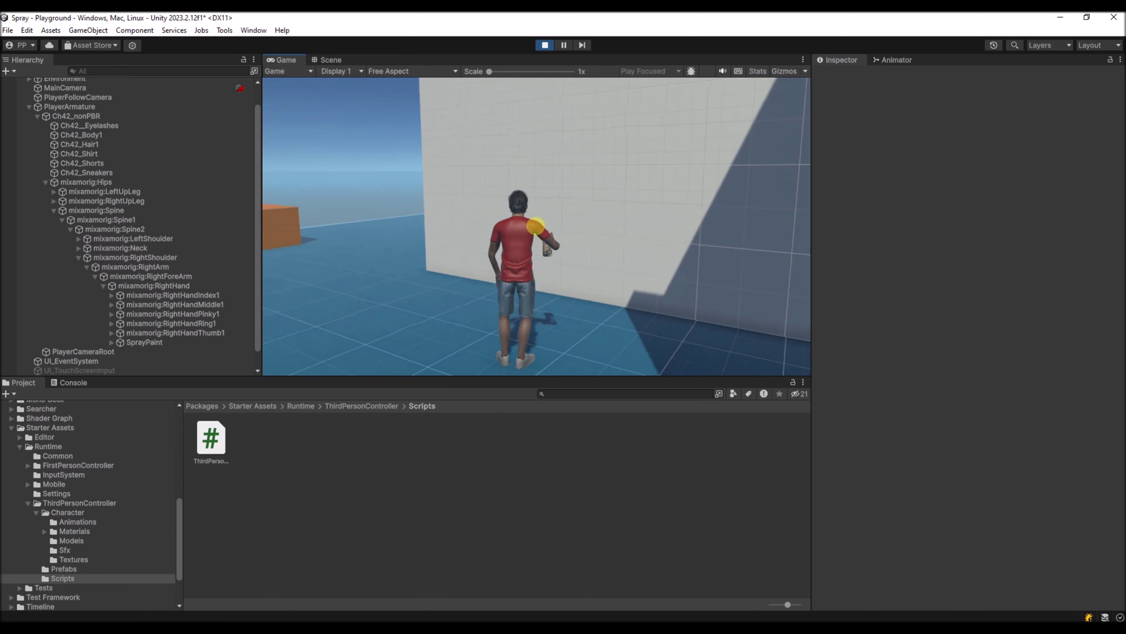
mouse_move(535, 227)
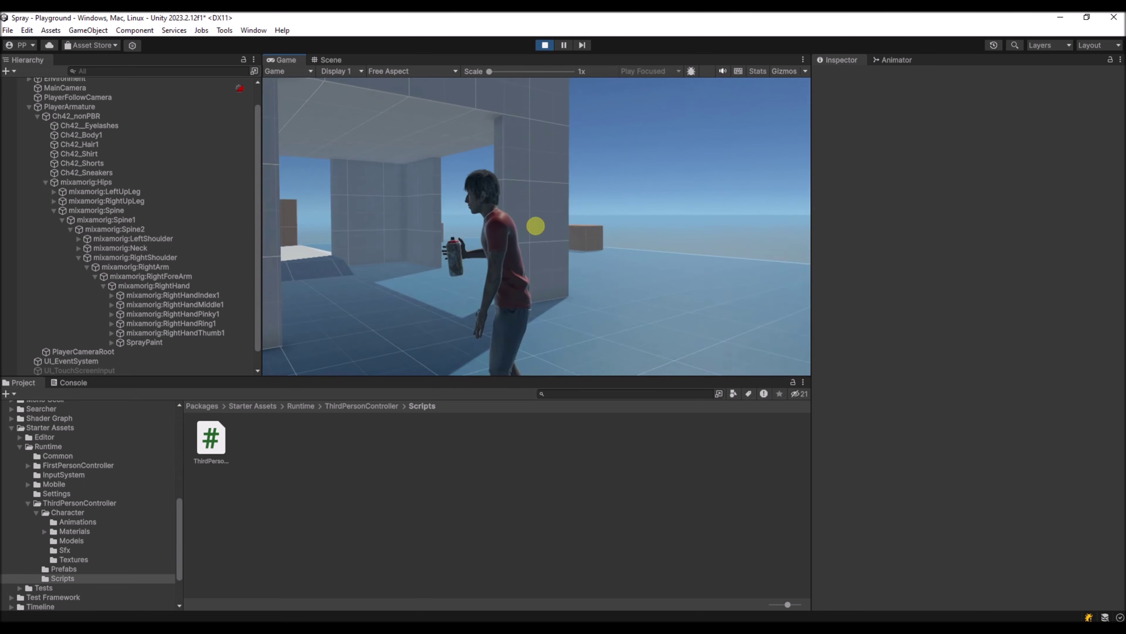
key(w)
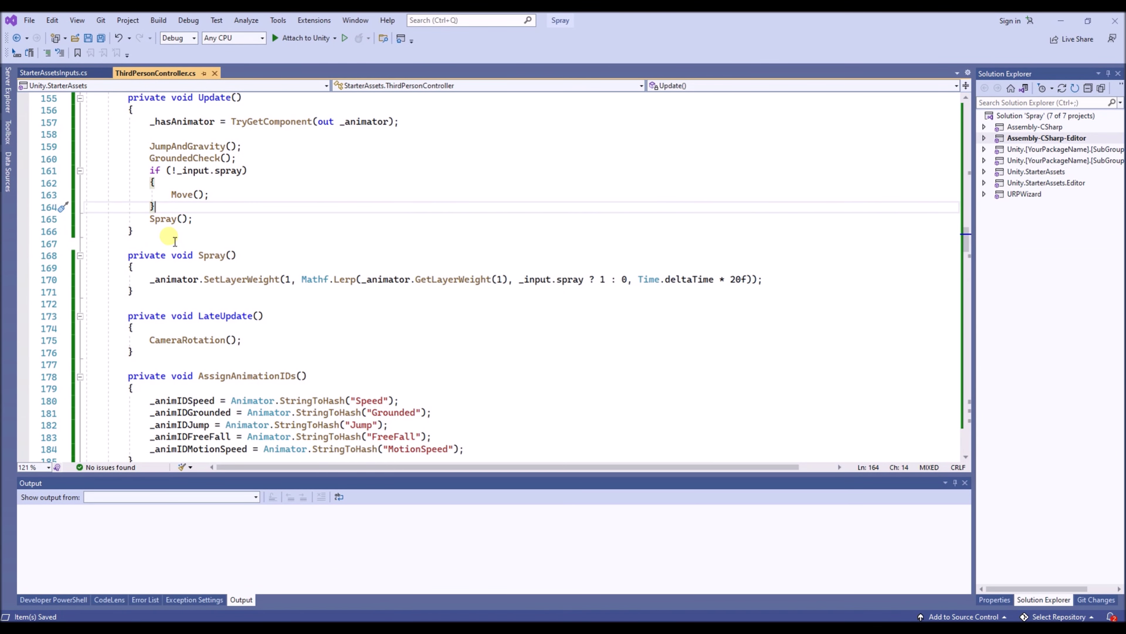
In Update, add an else block to the !_input.spray check containing the copied lookAtDirection and Quaternion.LookRotation lines
key(Return)
text(e)
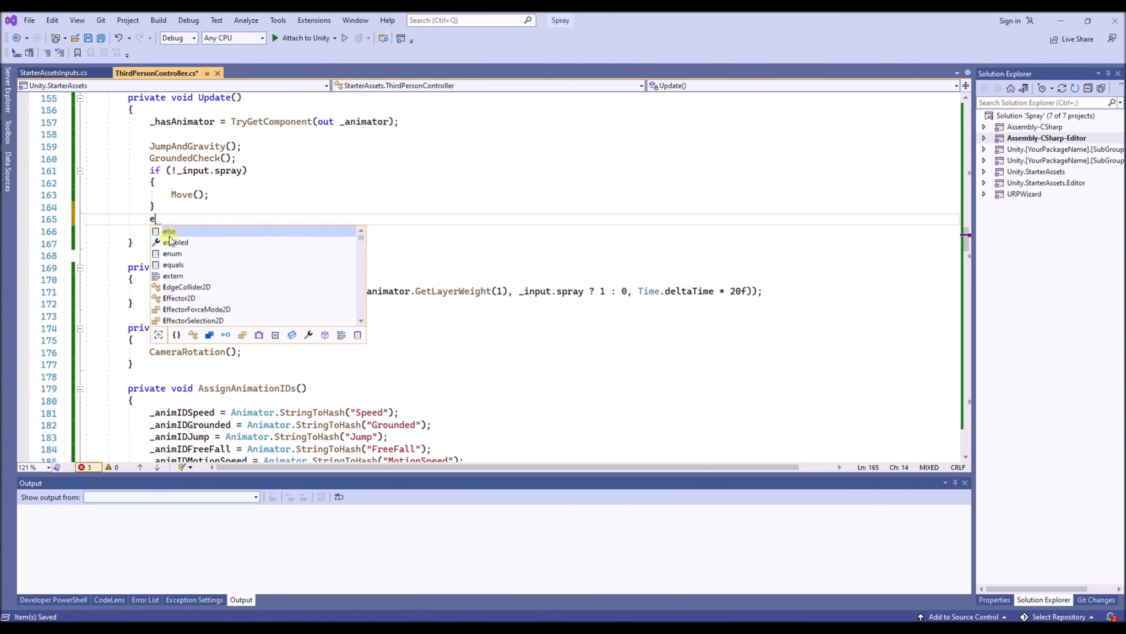
text(lse {)
key(Return)
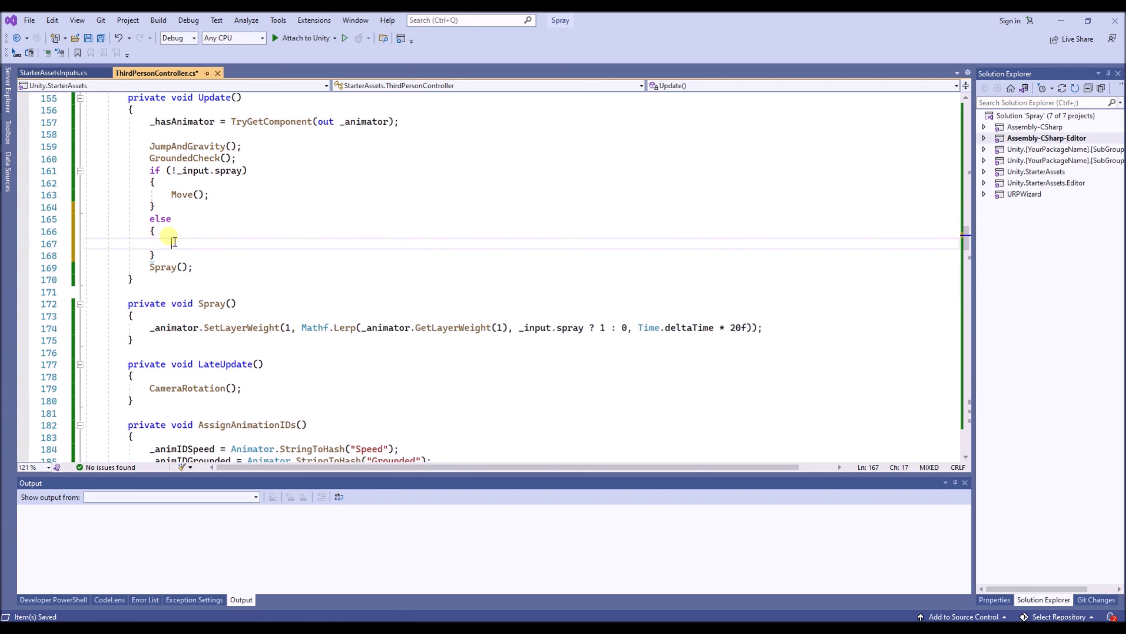
text(Vector3 lookAtDirection = transform.position - Camera.main.transform.position; transform.rotation = Quaternion.LookRotation(new Vector3(Mathf.Lerp(transform.forward.x, lookAtDirection.x, Time.deltaTime * 1f), 0, Mathf.Lerp(transform.forward.z, lookAtDirection.z, Time.deltaTime * 1f)), Vector3.up);)
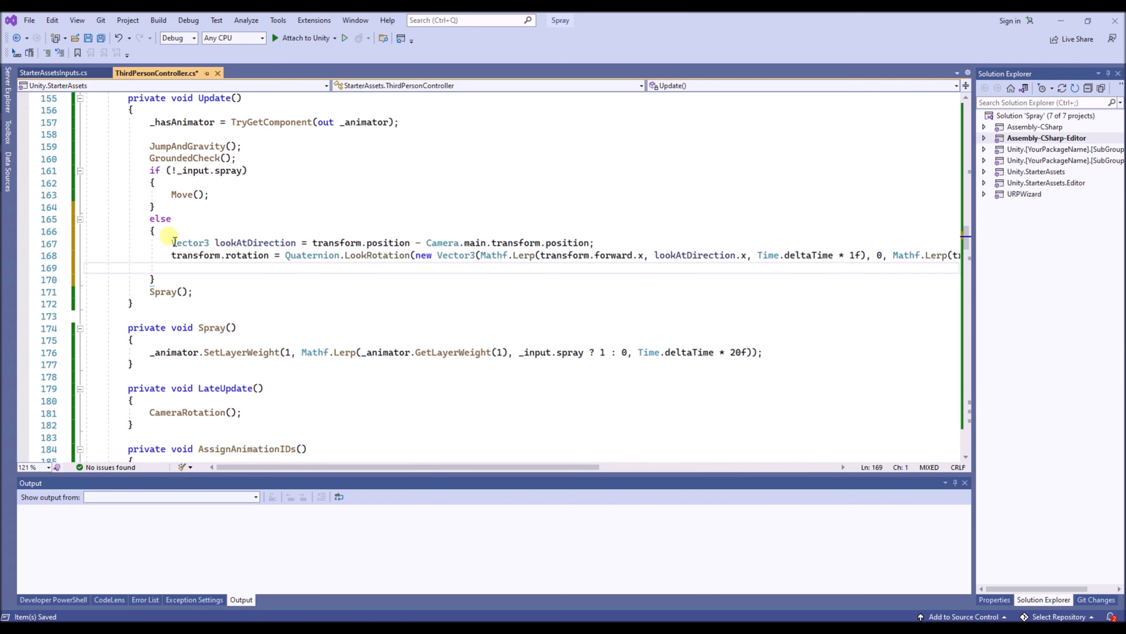
key(Home)
key(Home)
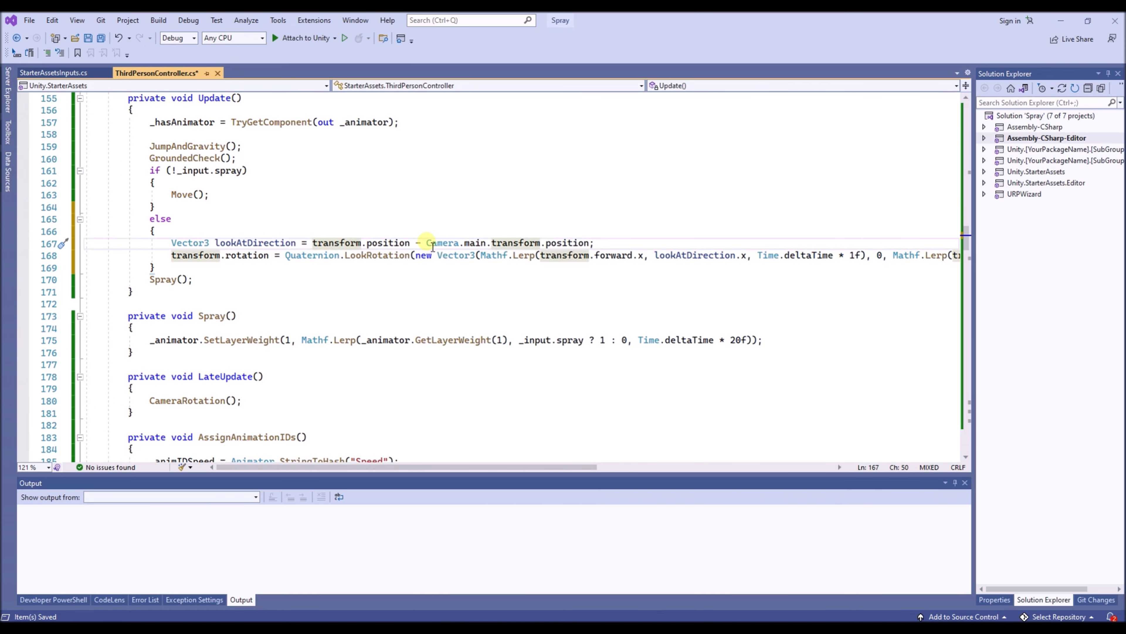
Examine how lookAtDirection is calculated and how the Mathf.Lerp arguments in the Quaternion.LookRotation line use it
click(476, 244)
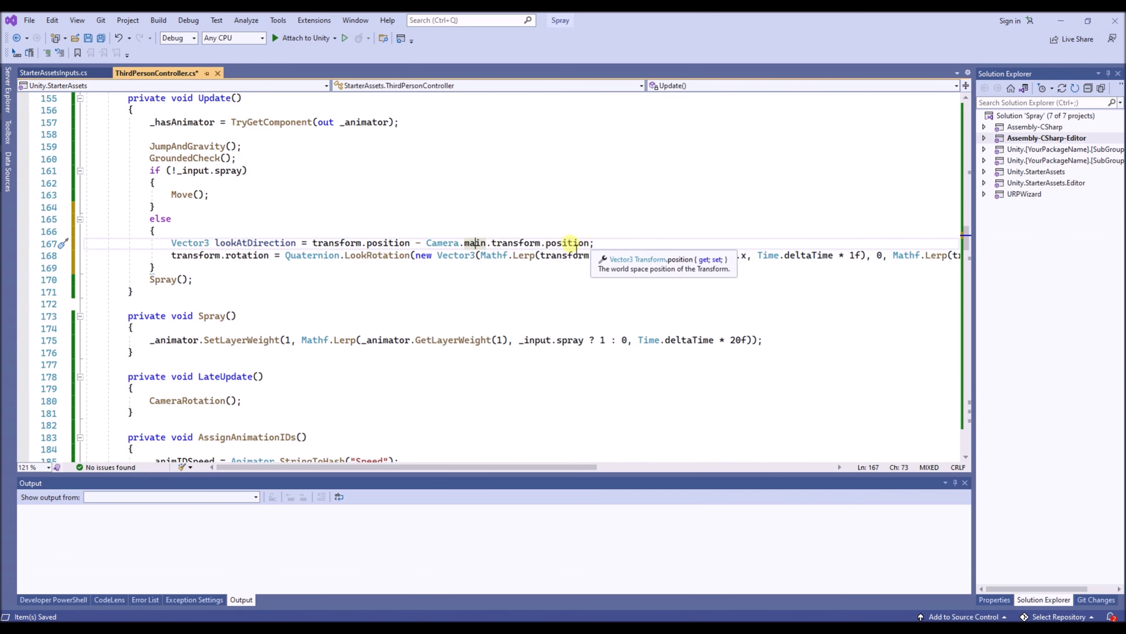
drag(319, 245, 414, 245)
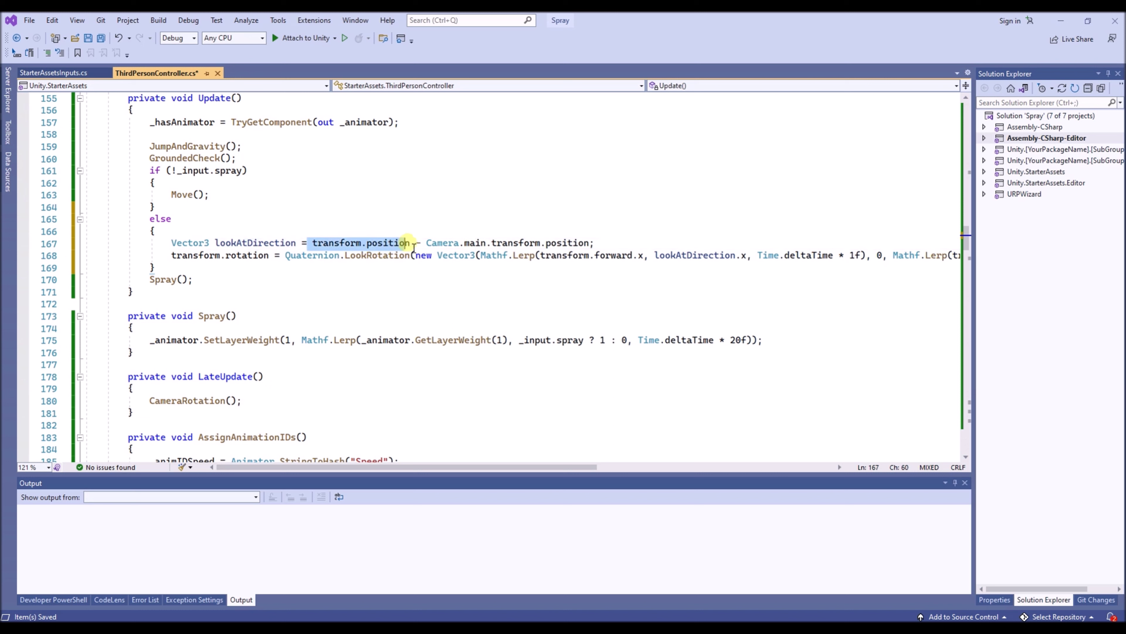
click(306, 245)
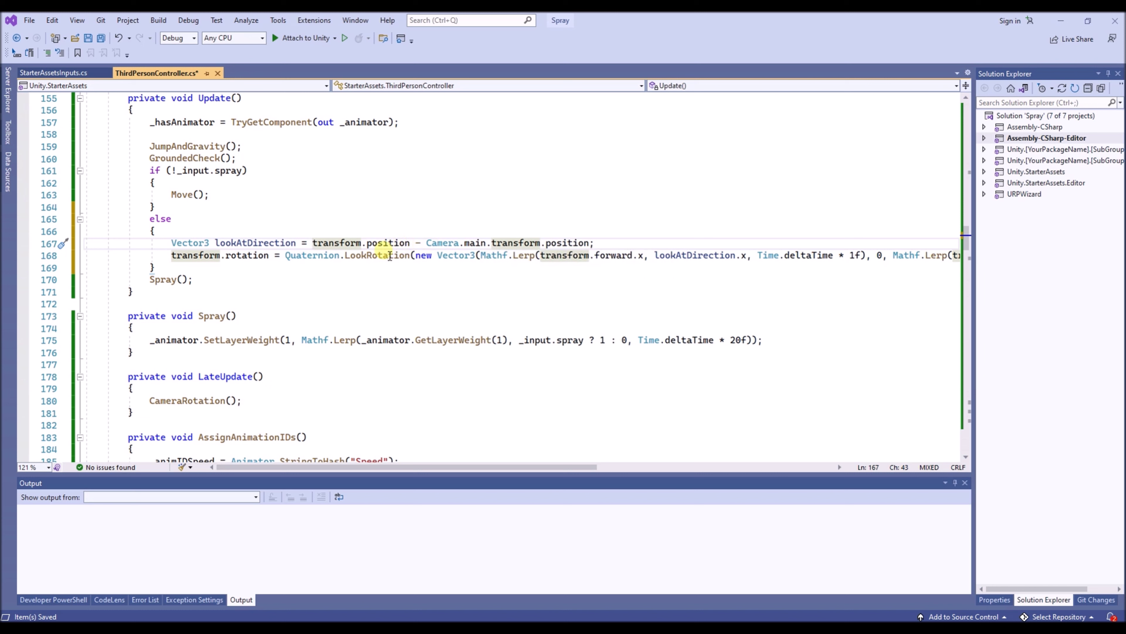
double_click(234, 244)
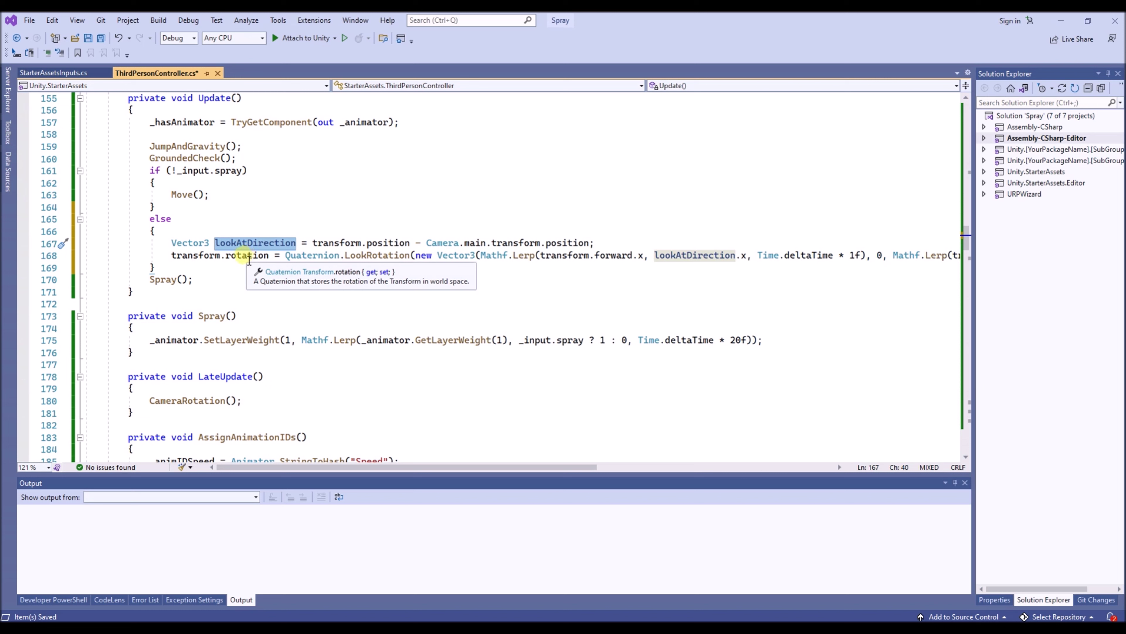
click(242, 256)
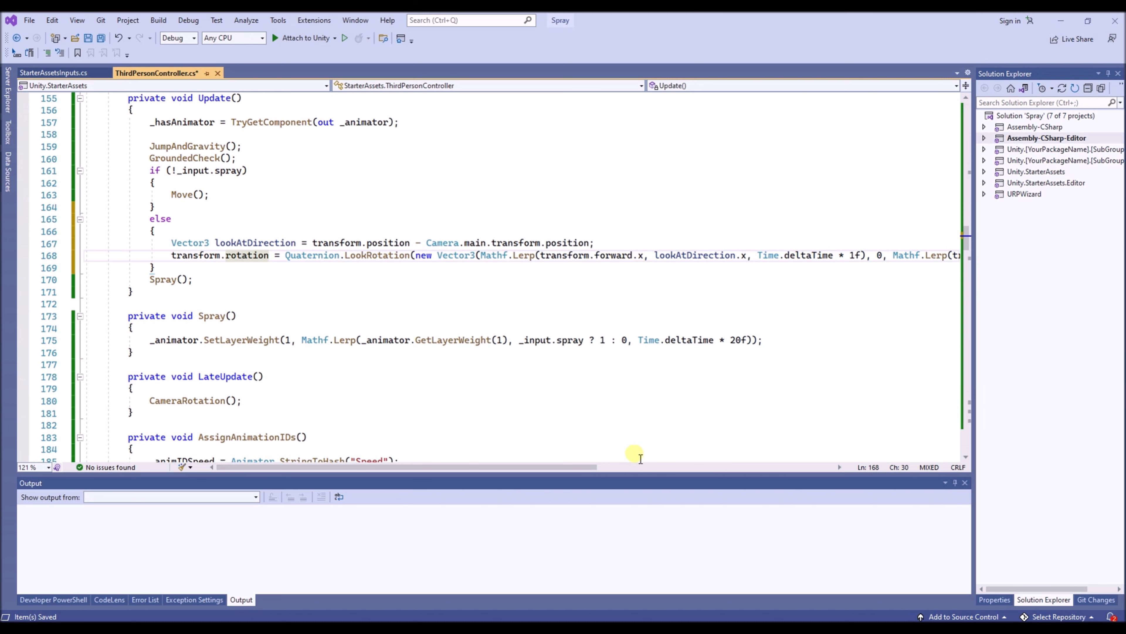
drag(558, 466, 603, 465)
click(662, 256)
click(891, 255)
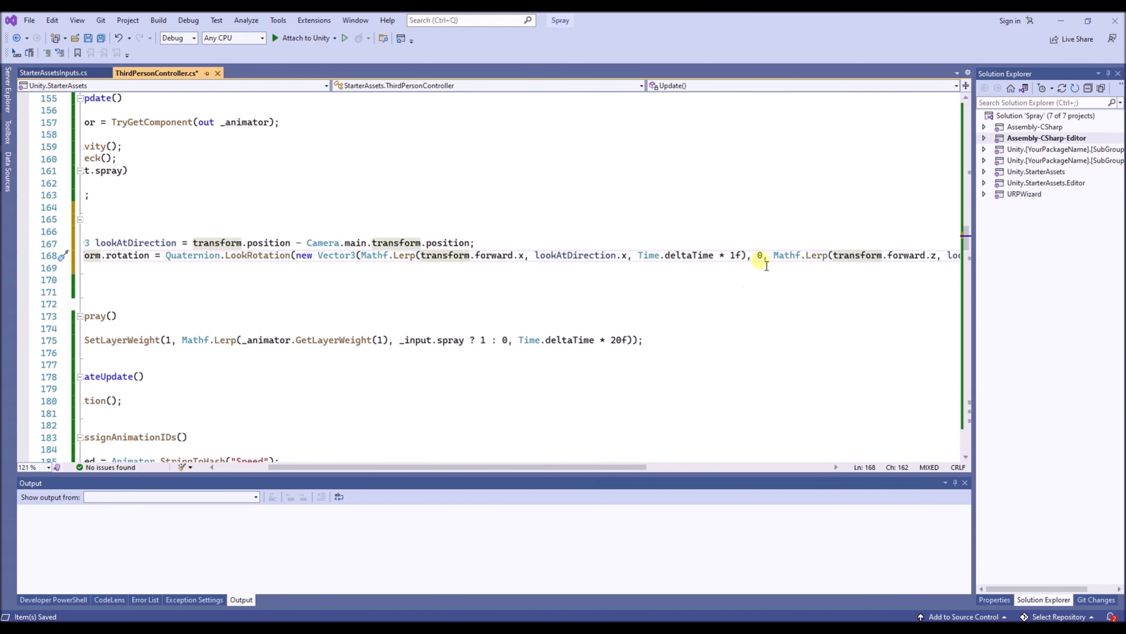
double_click(760, 257)
click(755, 268)
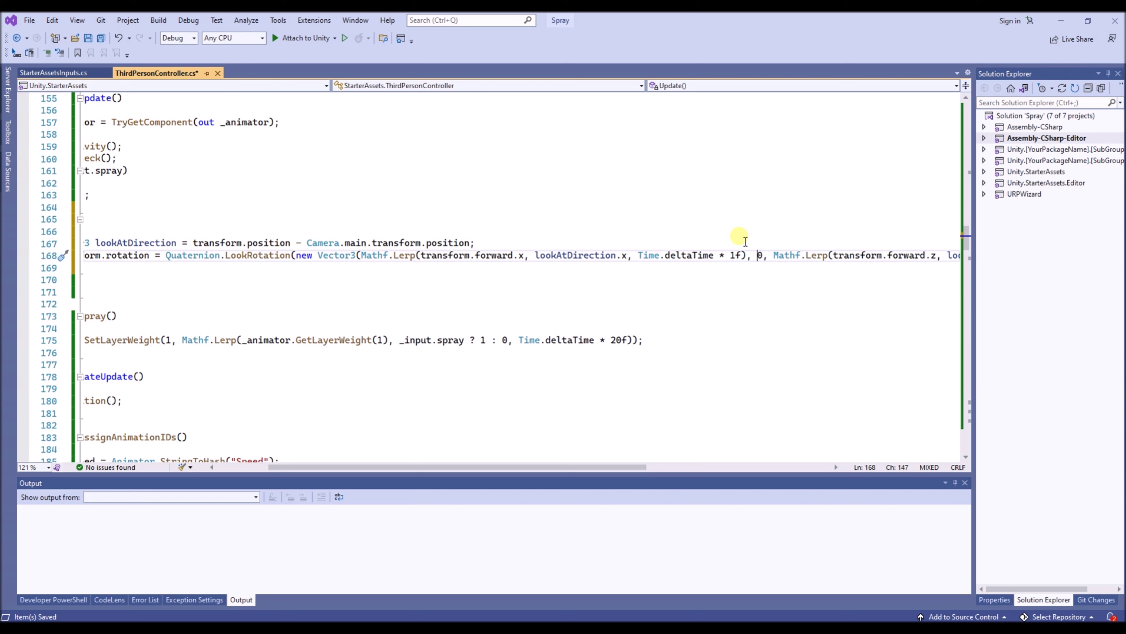
drag(637, 466, 594, 483)
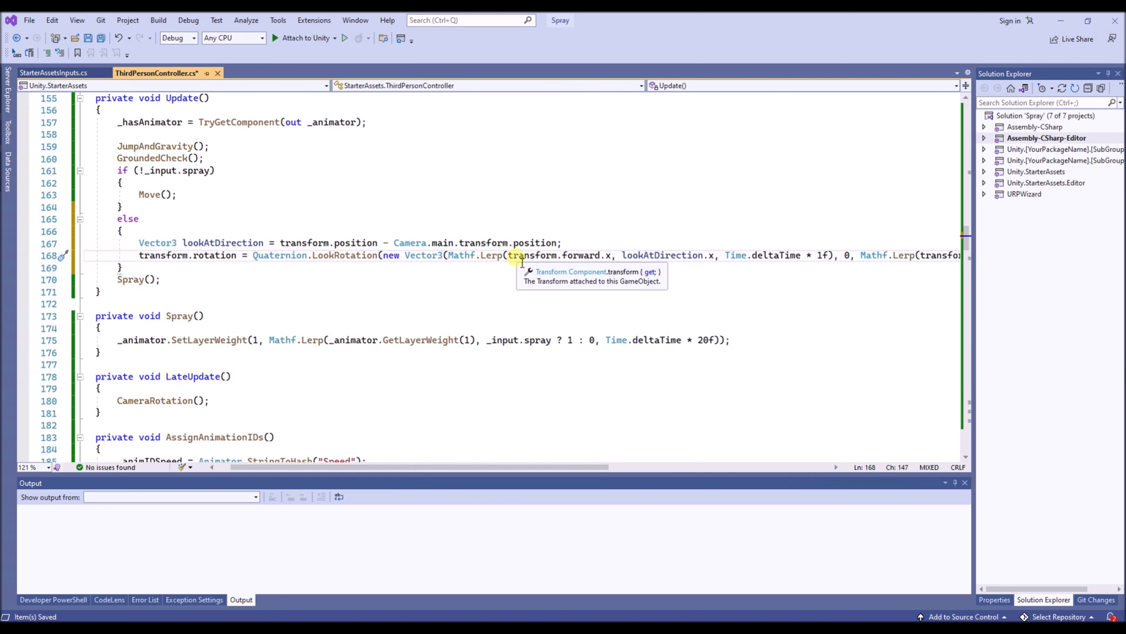
drag(448, 256, 834, 256)
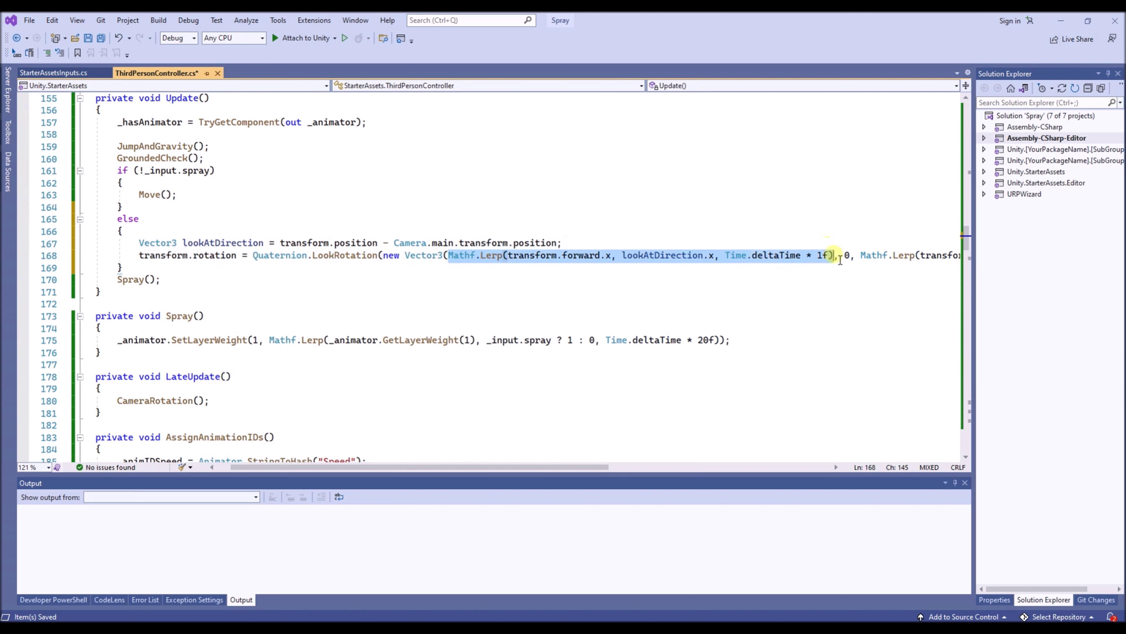
click(617, 257)
drag(508, 256, 610, 260)
click(628, 262)
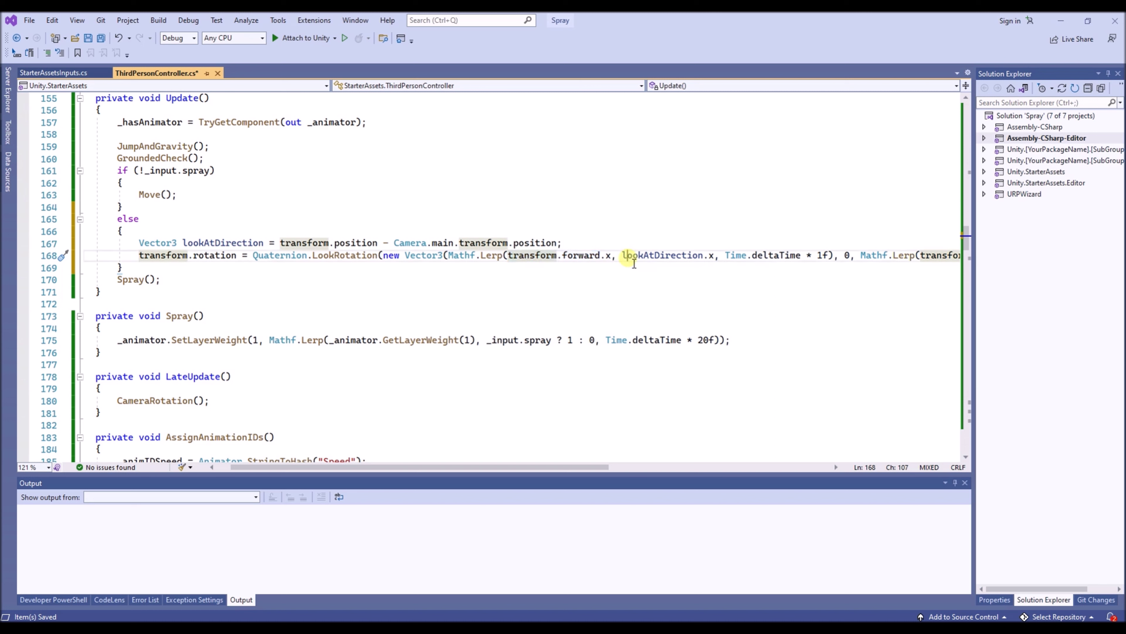
double_click(637, 259)
click(622, 257)
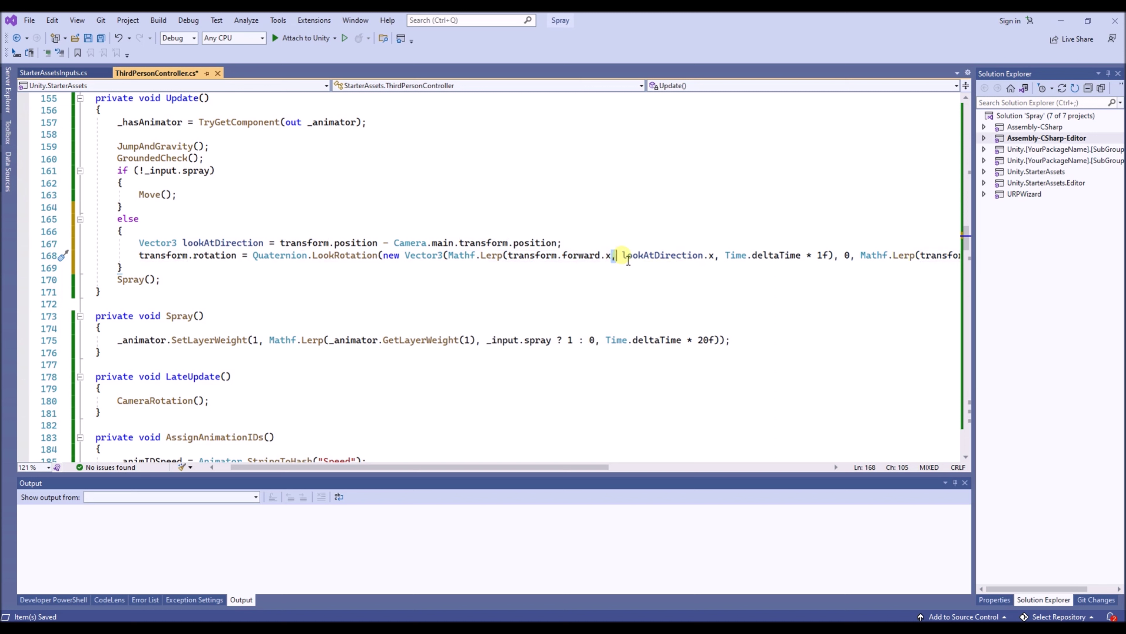
drag(624, 256, 683, 247)
shift+click(714, 256)
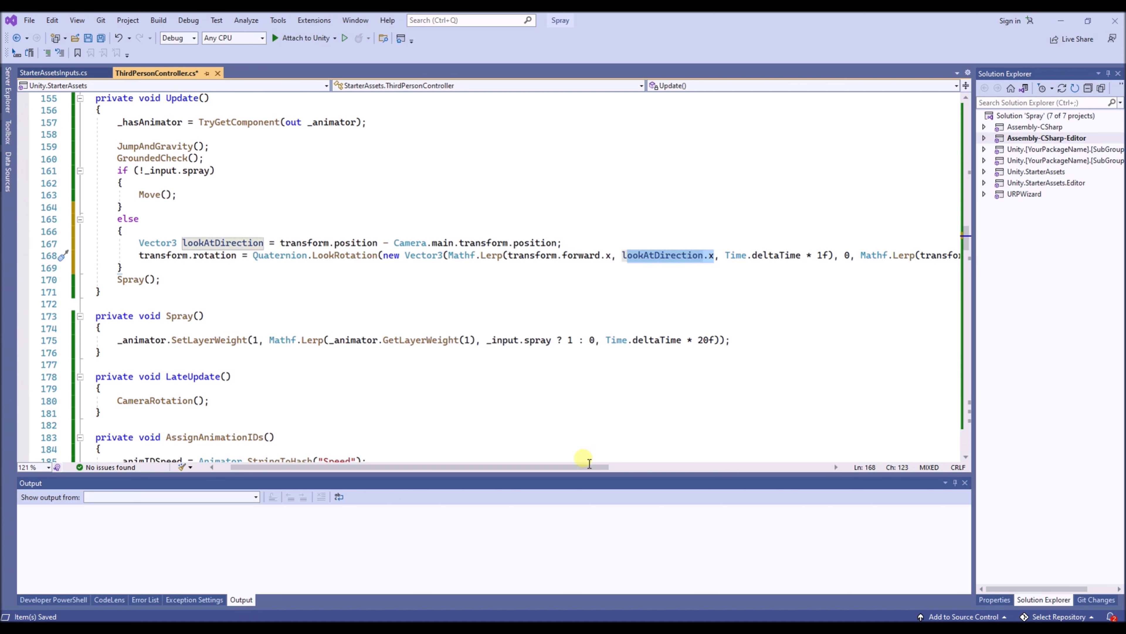
drag(583, 466, 498, 428)
click(252, 278)
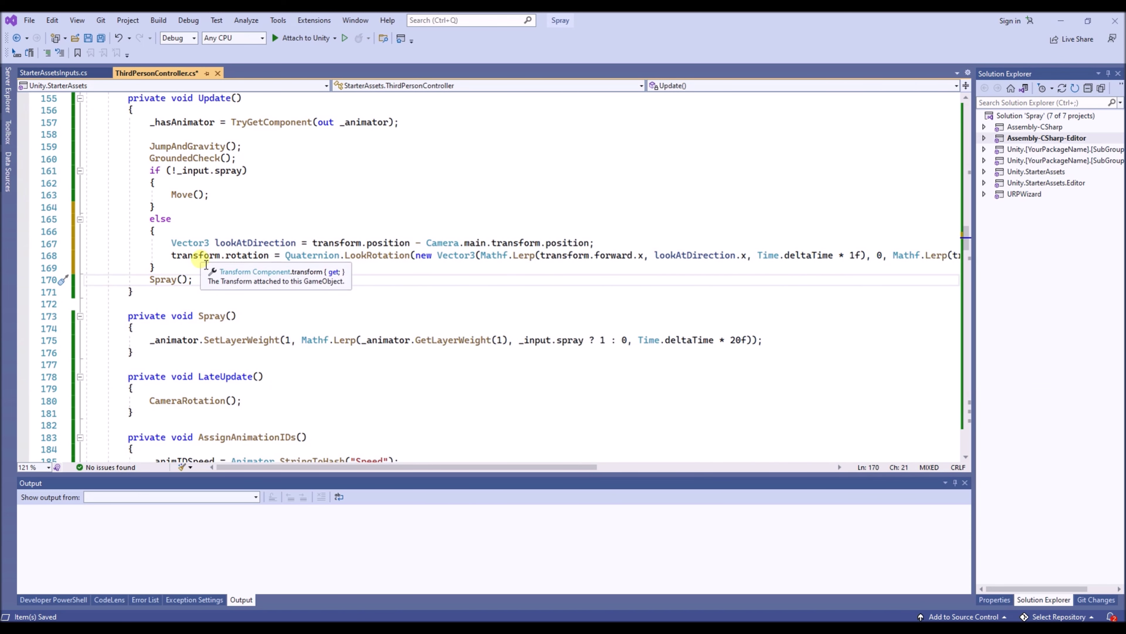
Save the script, switch to Unity and play-test how the character turns with the camera while spraying, then leave play mode
key(ctrl+s)
key(alt+Tab)
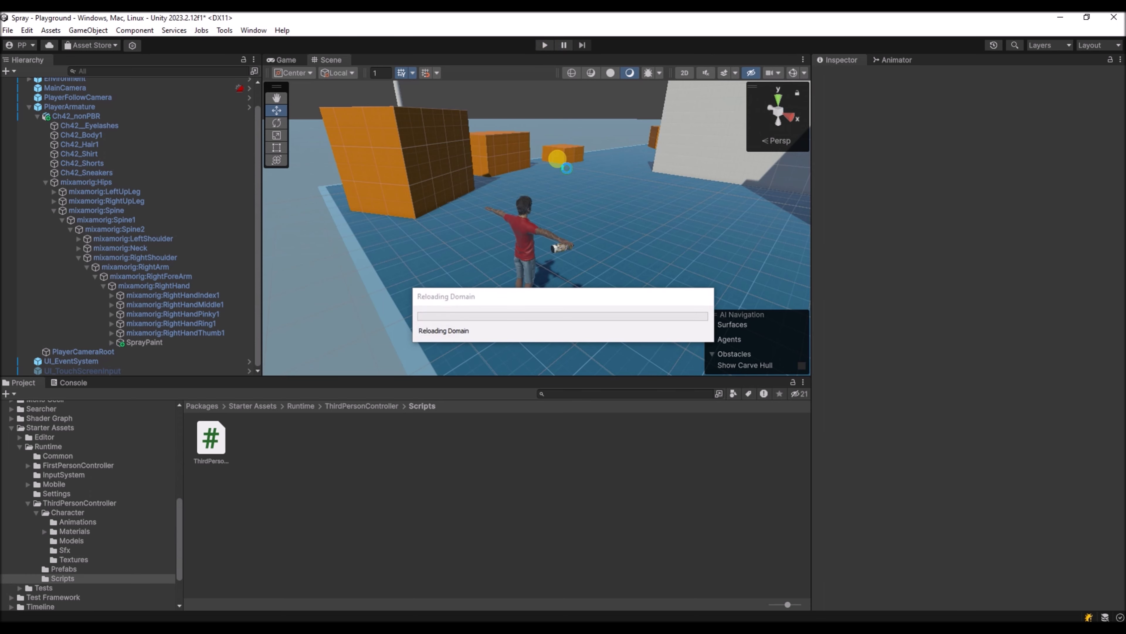
click(491, 329)
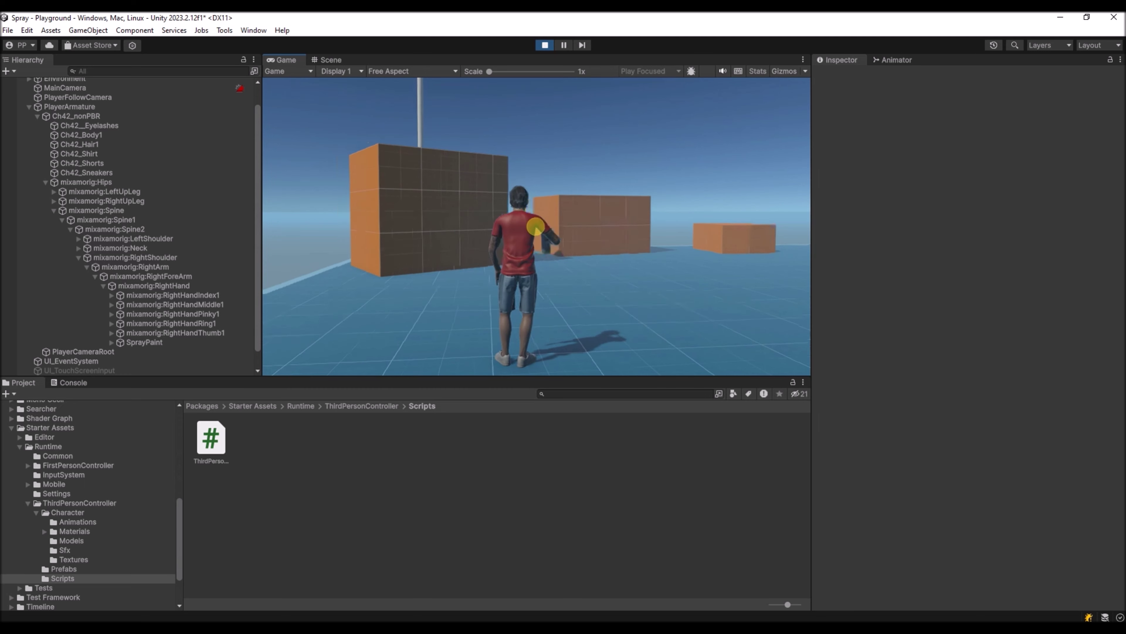
click(536, 226)
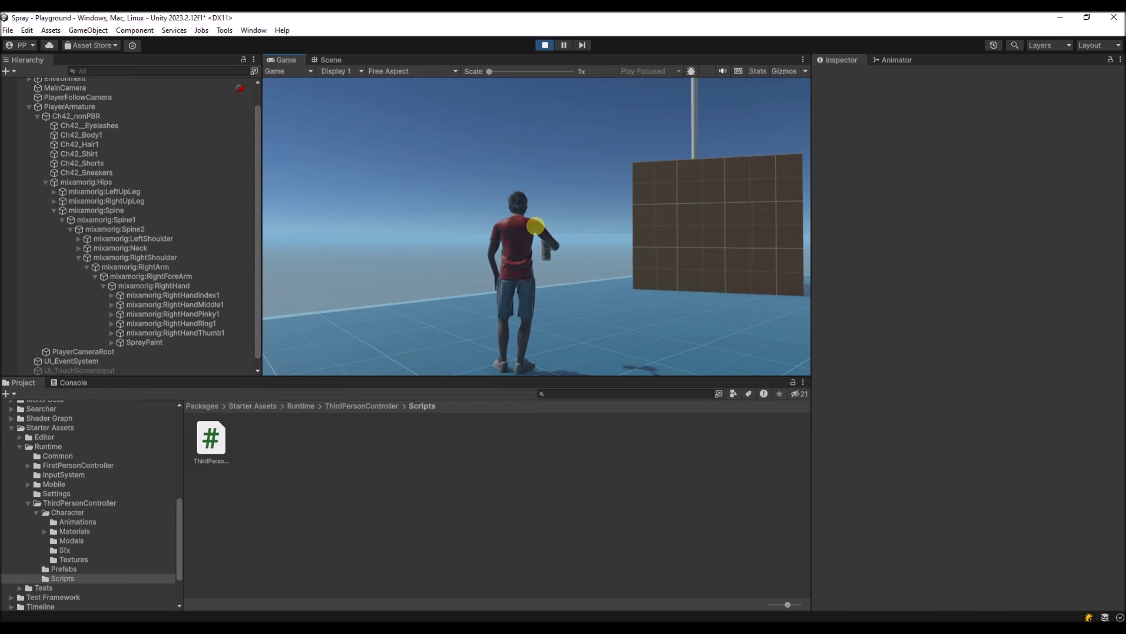
click(535, 226)
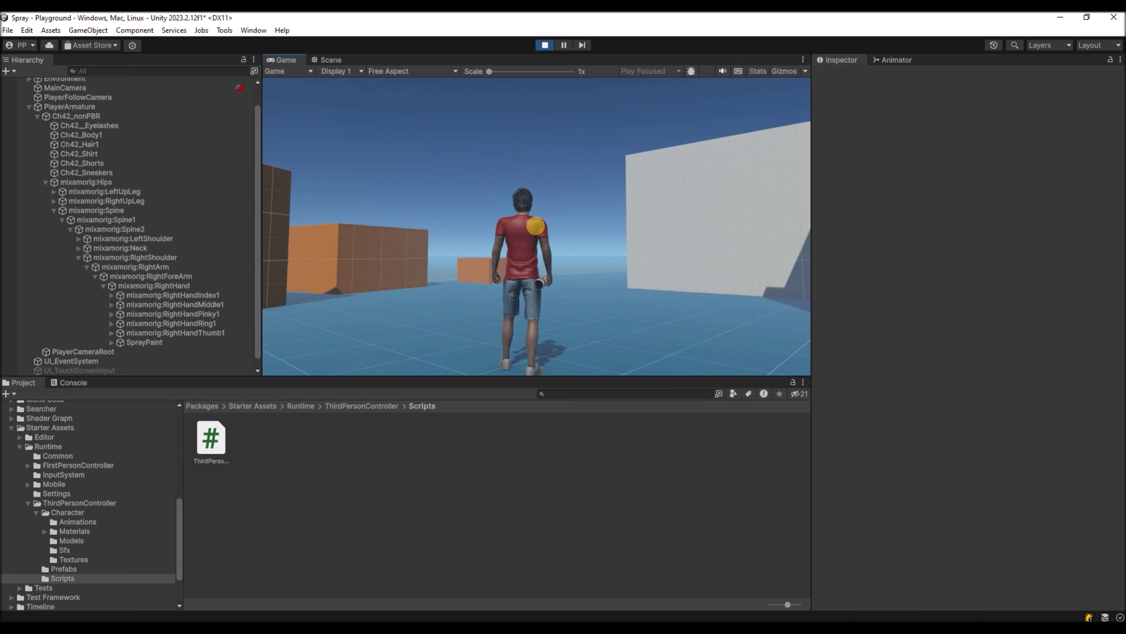
key(ctrl+p)
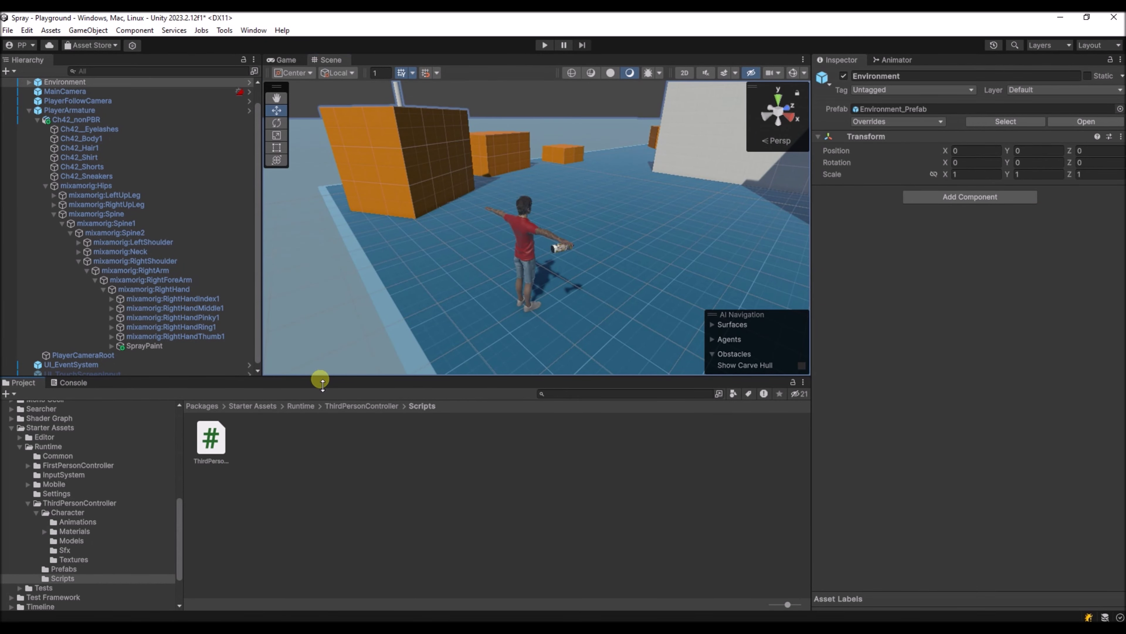
Enlarge the Hierarchy area and create an empty child object named ParticleSystem under mixamorig:RightHand
drag(319, 381, 317, 429)
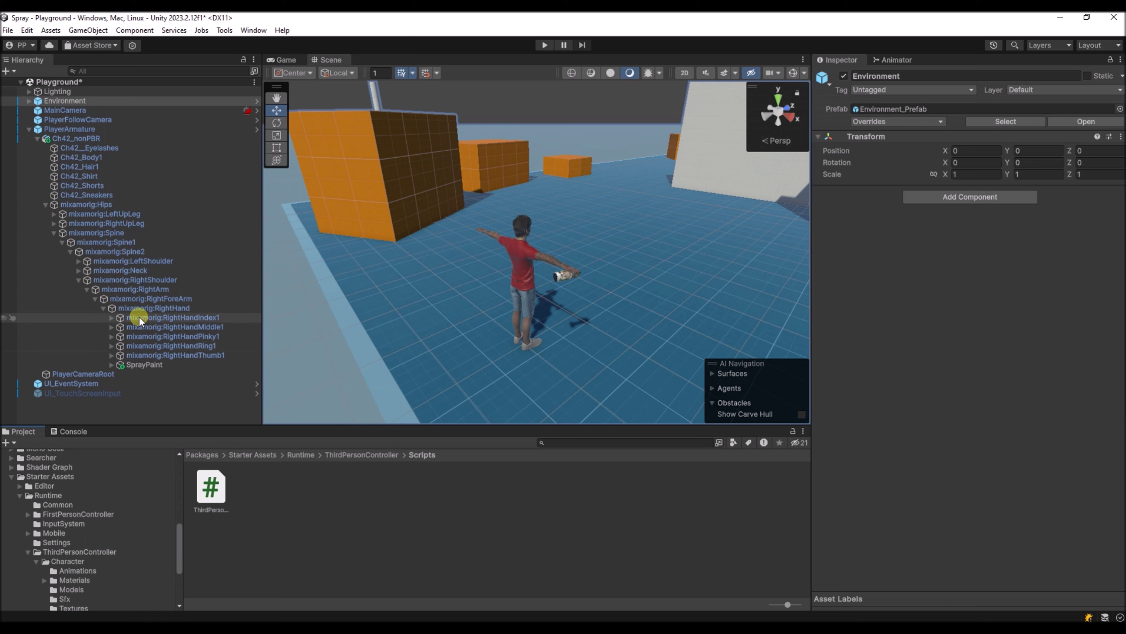
click(162, 310)
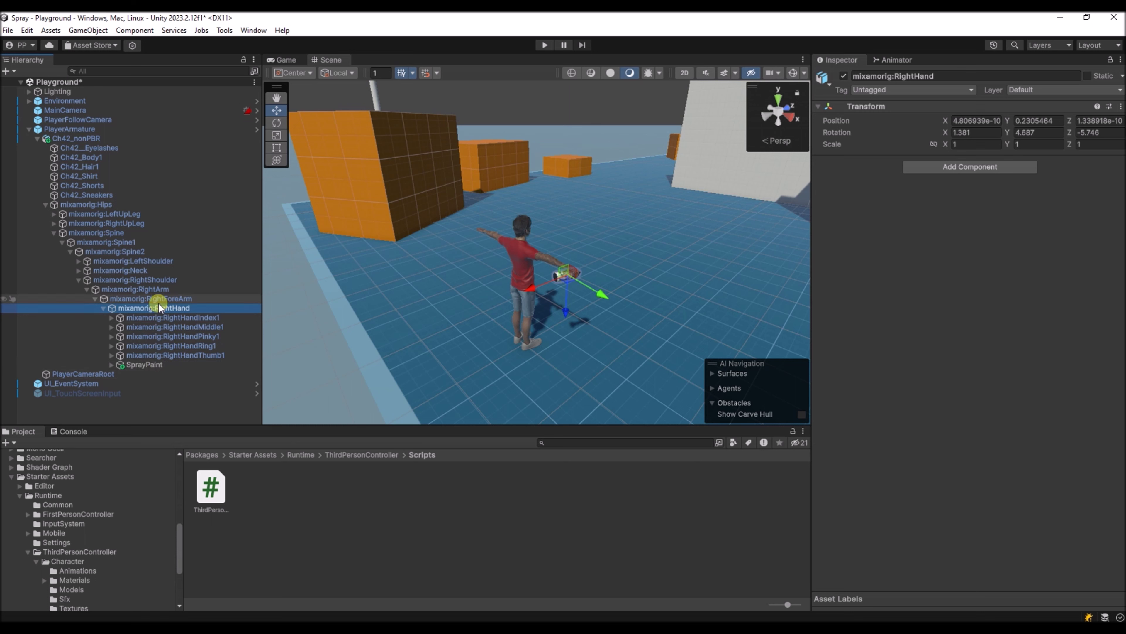
right_click(155, 309)
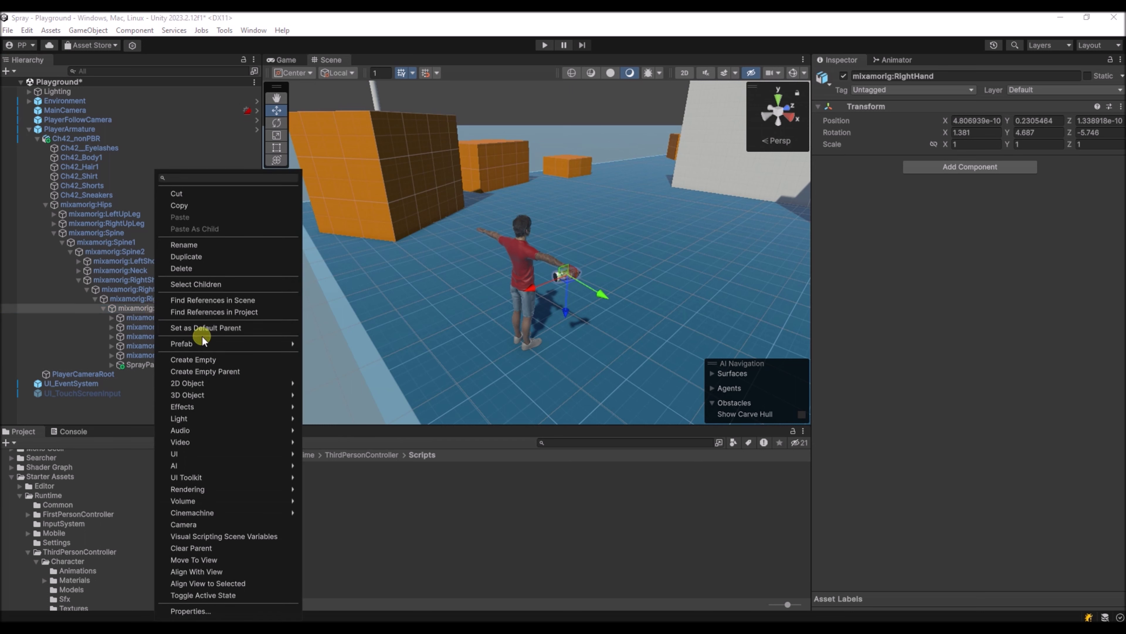
click(202, 358)
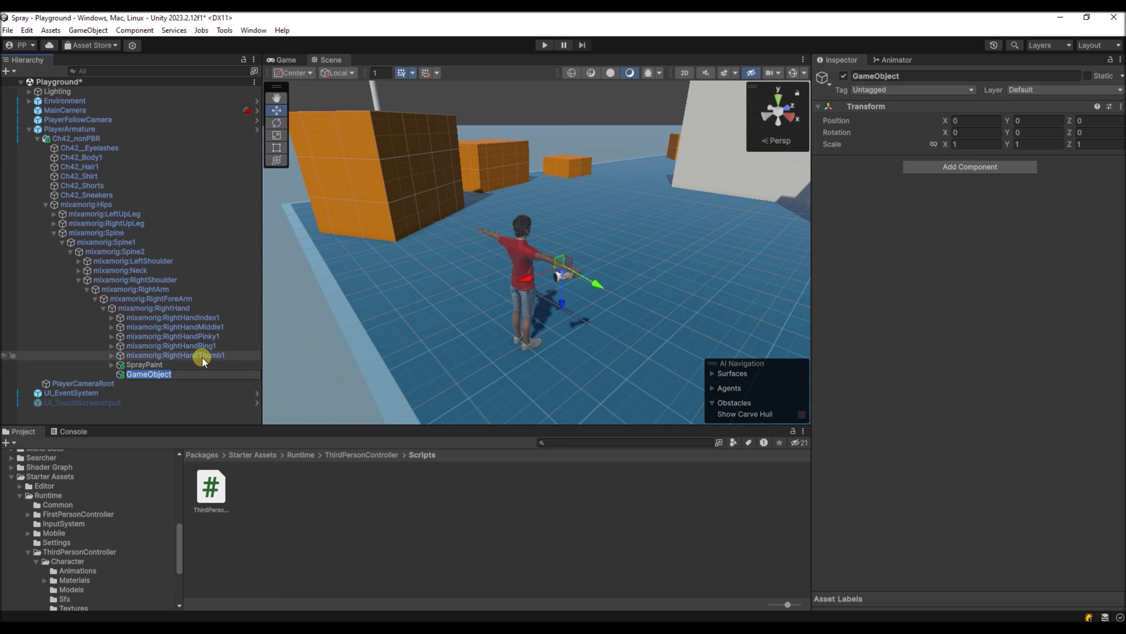
text(ParticlewSys)
key(Left)
key(Left)
key(Left)
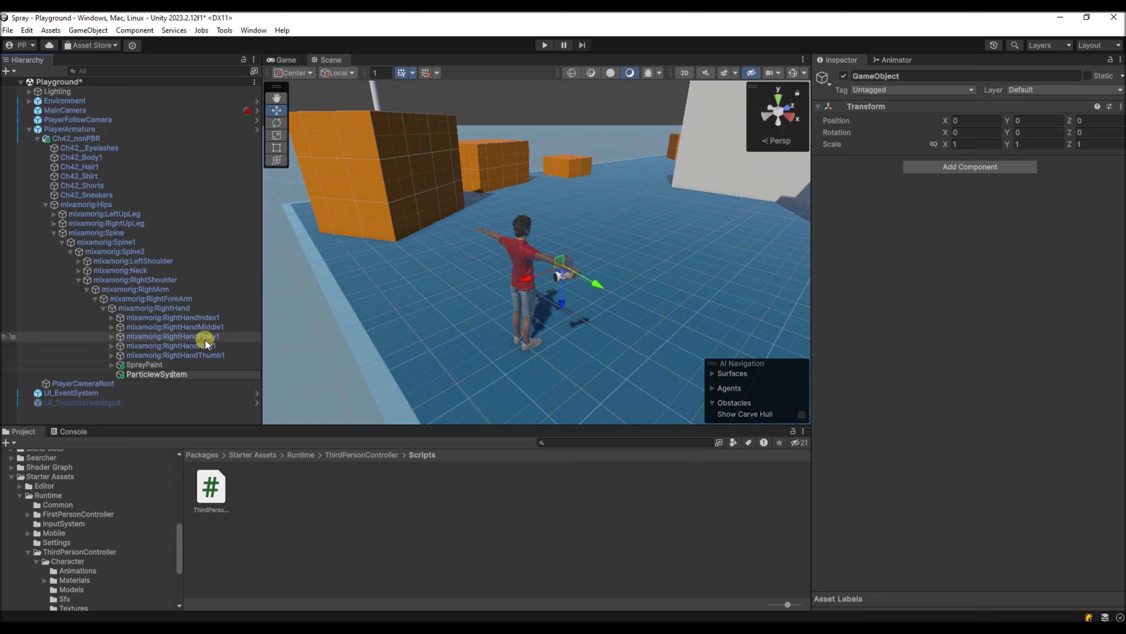
key(Return)
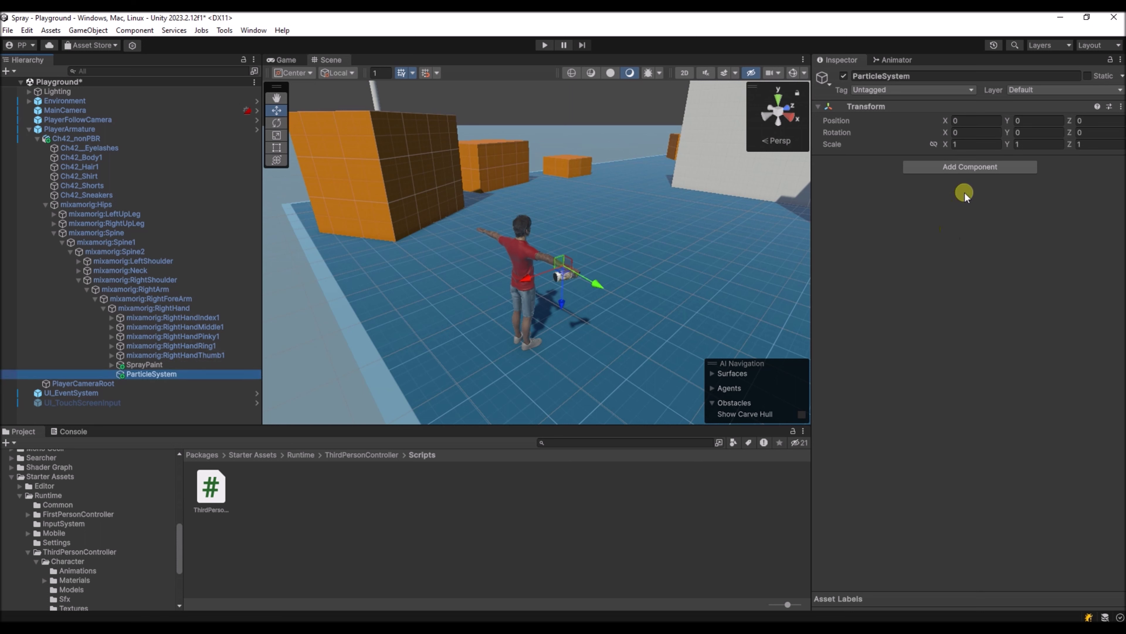
Add a Particle System component to the ParticleSystem object
click(972, 165)
text(part)
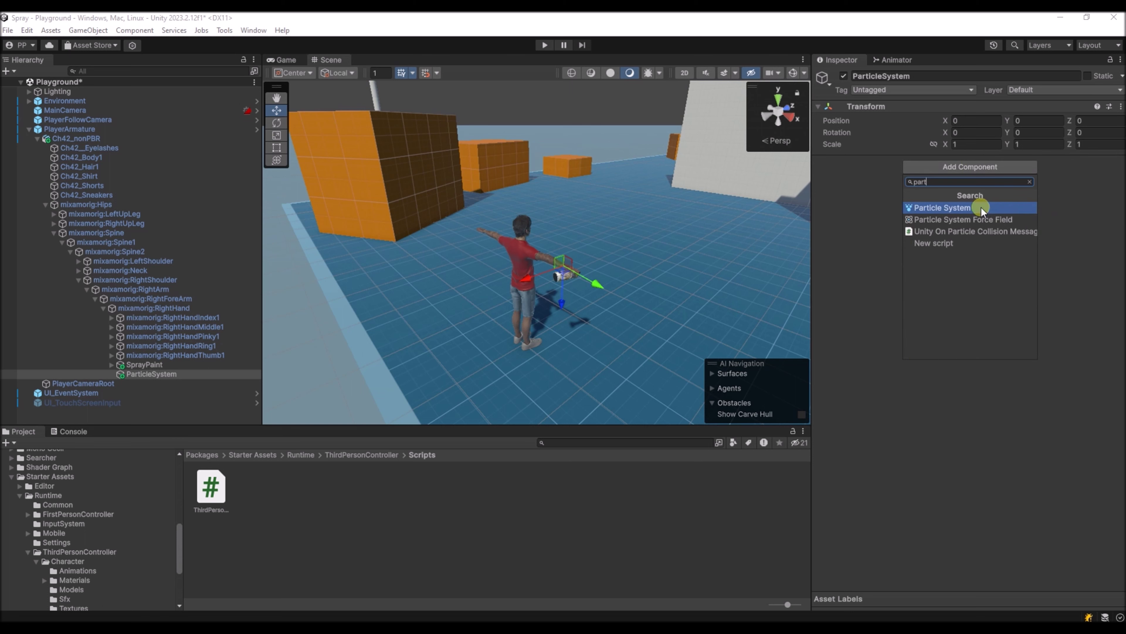
click(969, 209)
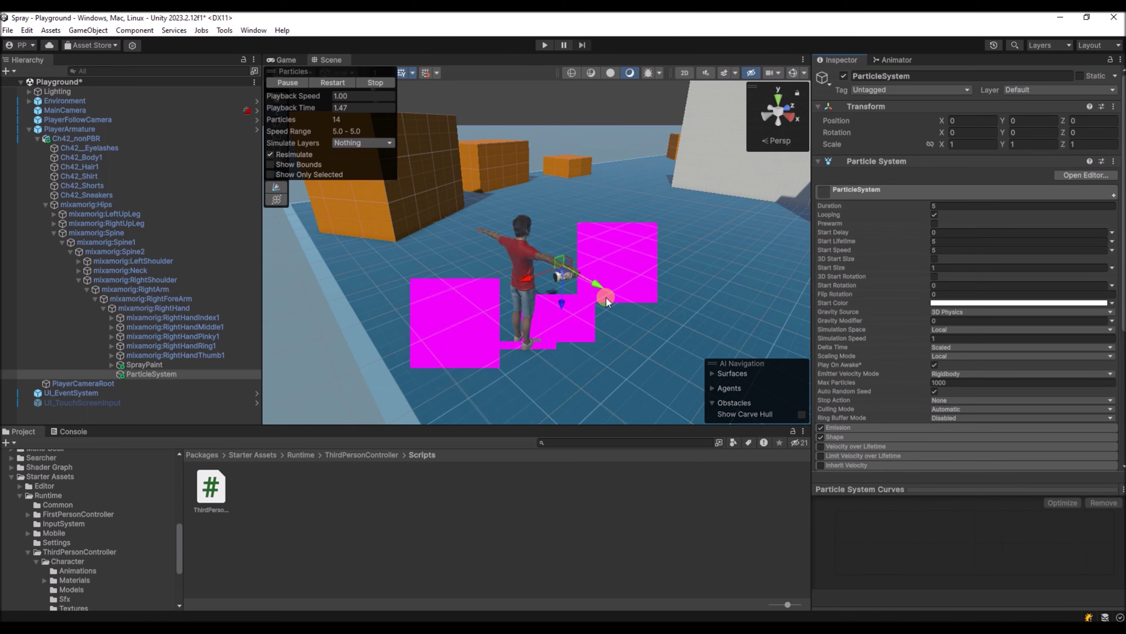
In the particle system's Renderer module, set the material to Default-ParticleSystem
right_drag(607, 298, 479, 311)
scroll(884, 315, down, 5)
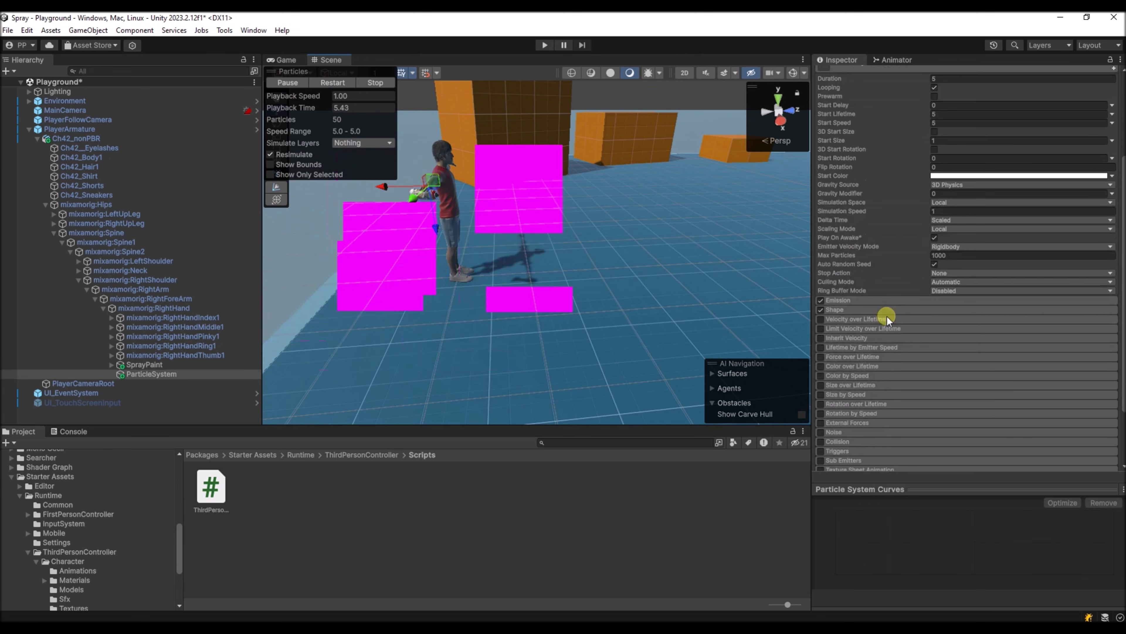
click(867, 430)
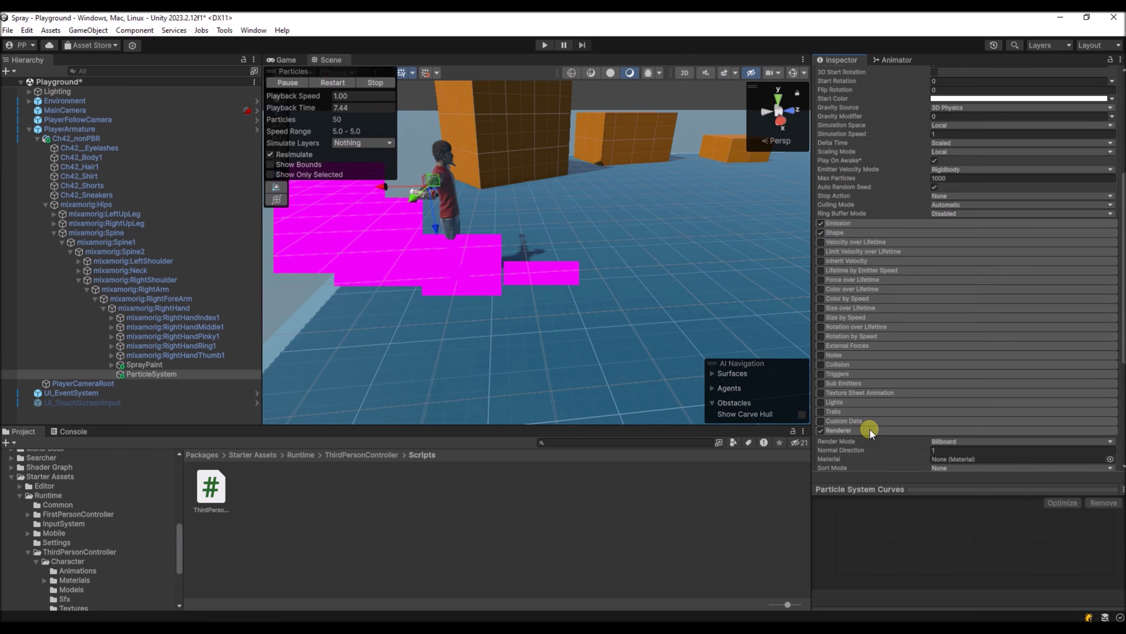
scroll(891, 423, down, 5)
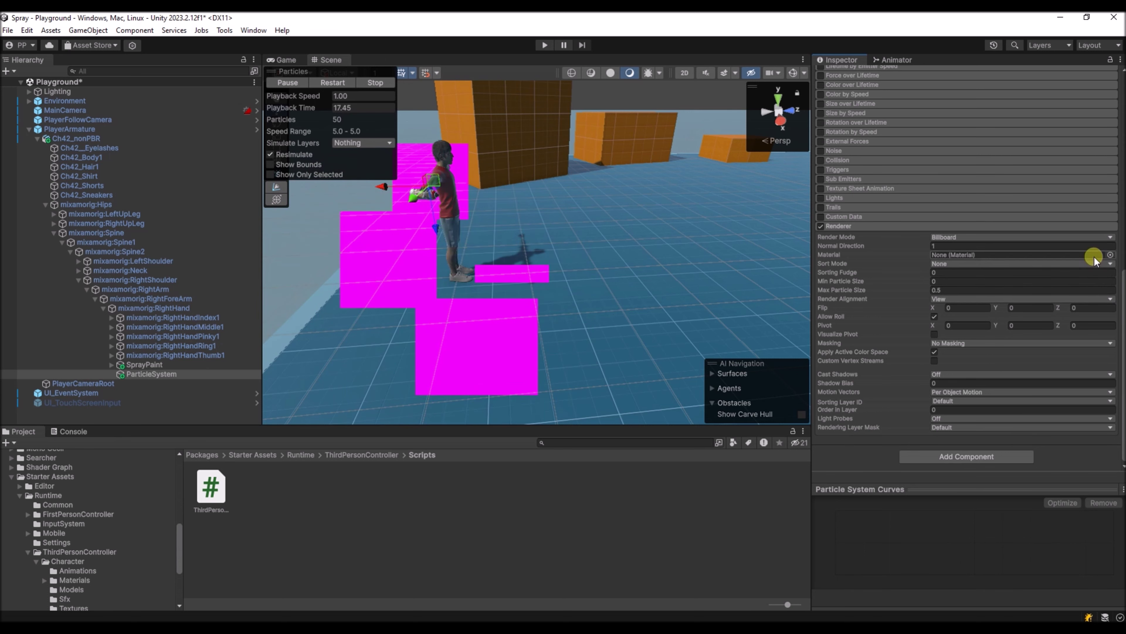
click(1110, 255)
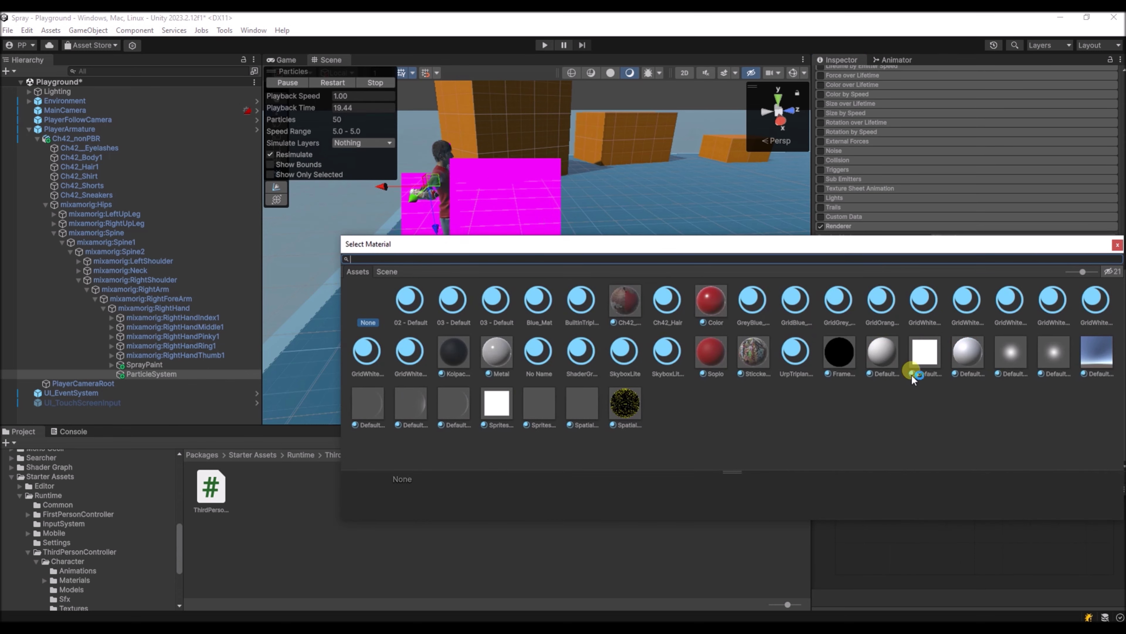
double_click(1043, 361)
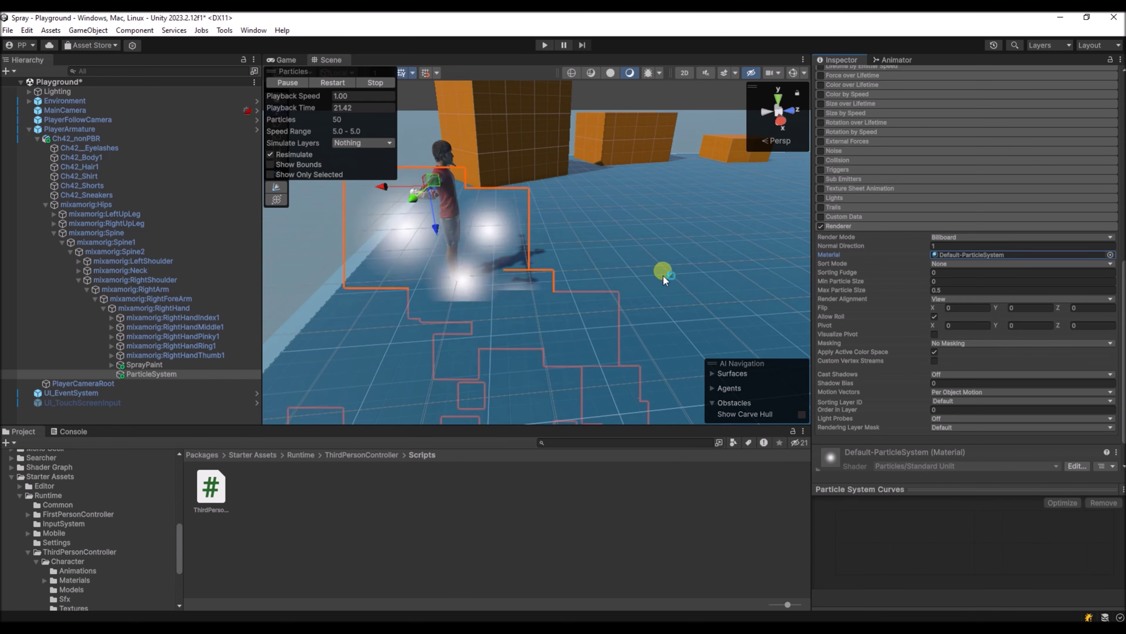
Examine the particles around the character from several angles, along with the particle system's main settings
alt+drag(663, 279, 603, 242)
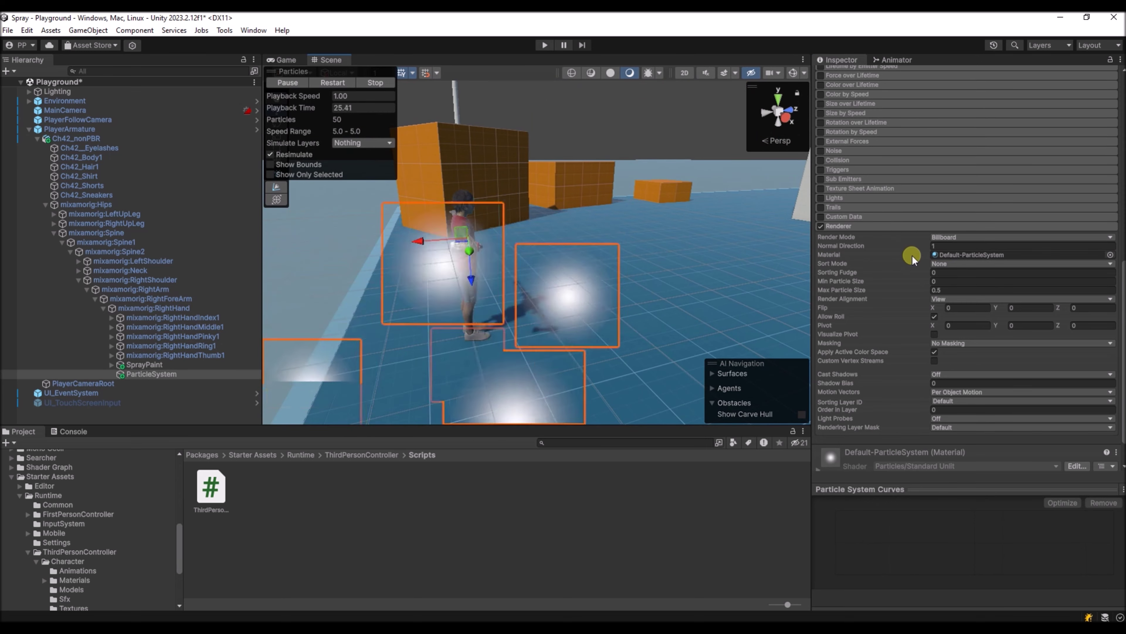
scroll(912, 255, up, 10)
scroll(920, 260, up, 2)
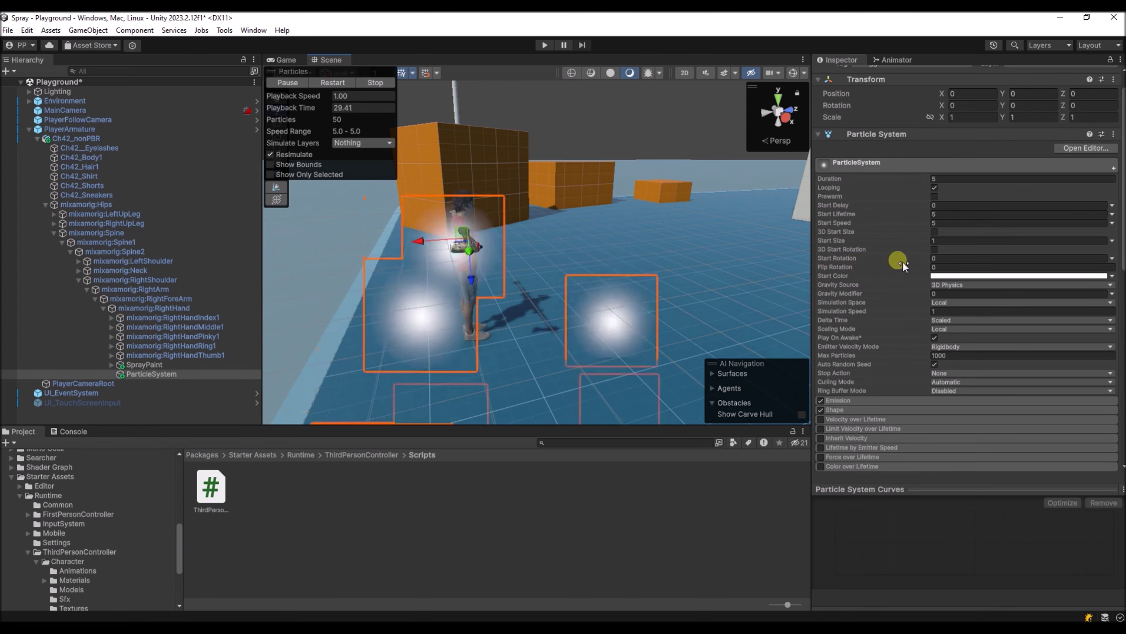
alt+drag(598, 289, 743, 289)
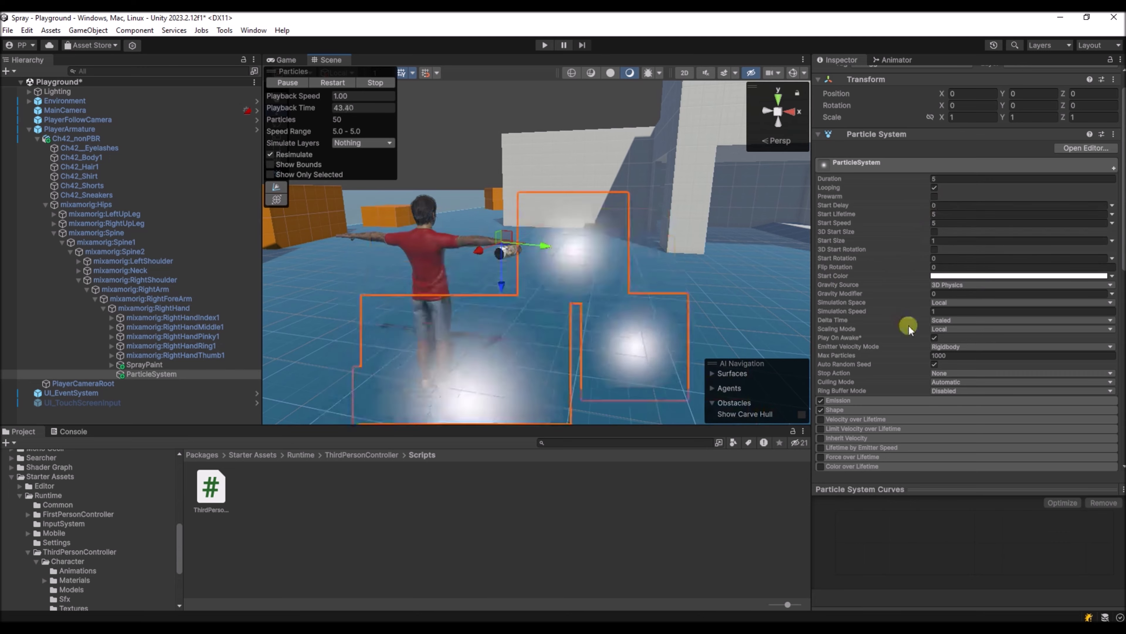
mouse_move(909, 325)
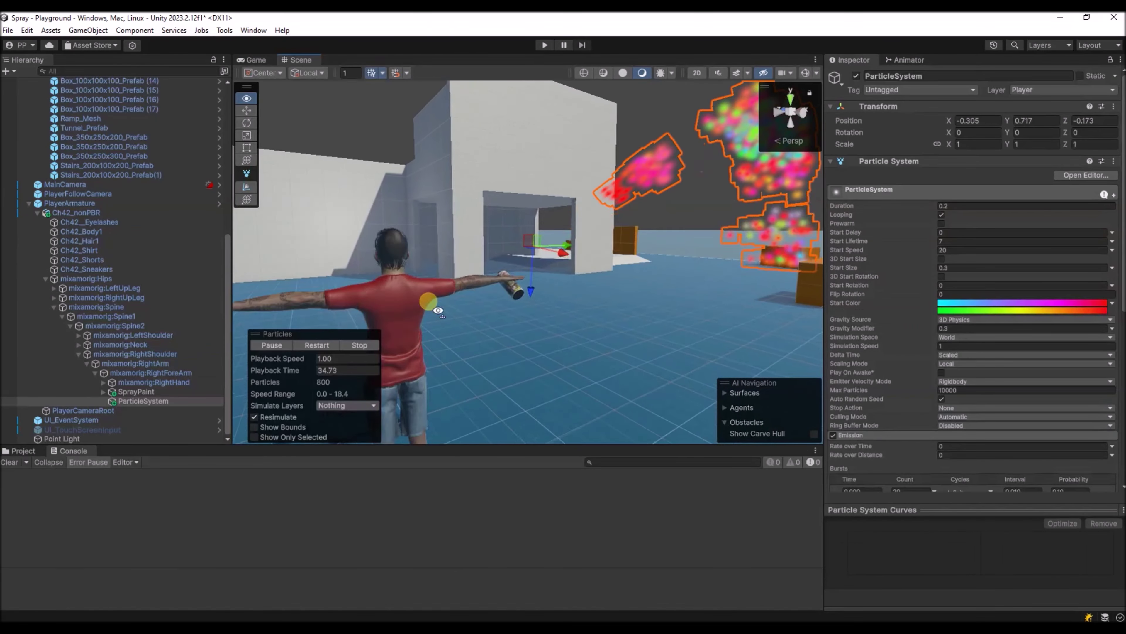
Examine the configured multicolour spray in the scene and its main settings, including duration and start speed
alt+drag(438, 310, 528, 280)
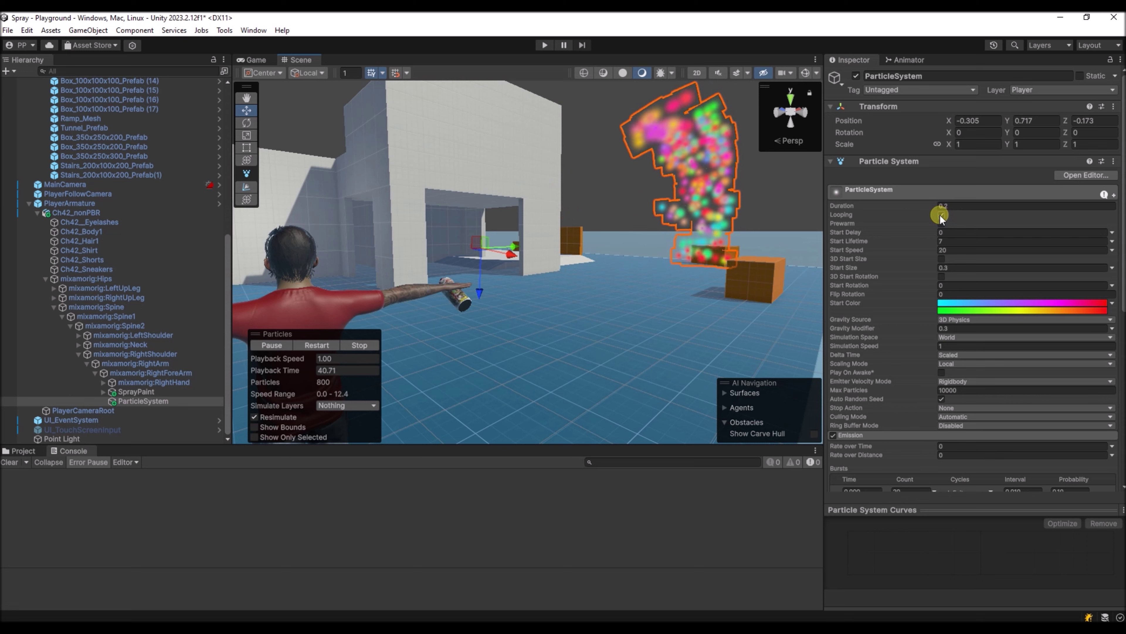
alt+drag(606, 247, 625, 195)
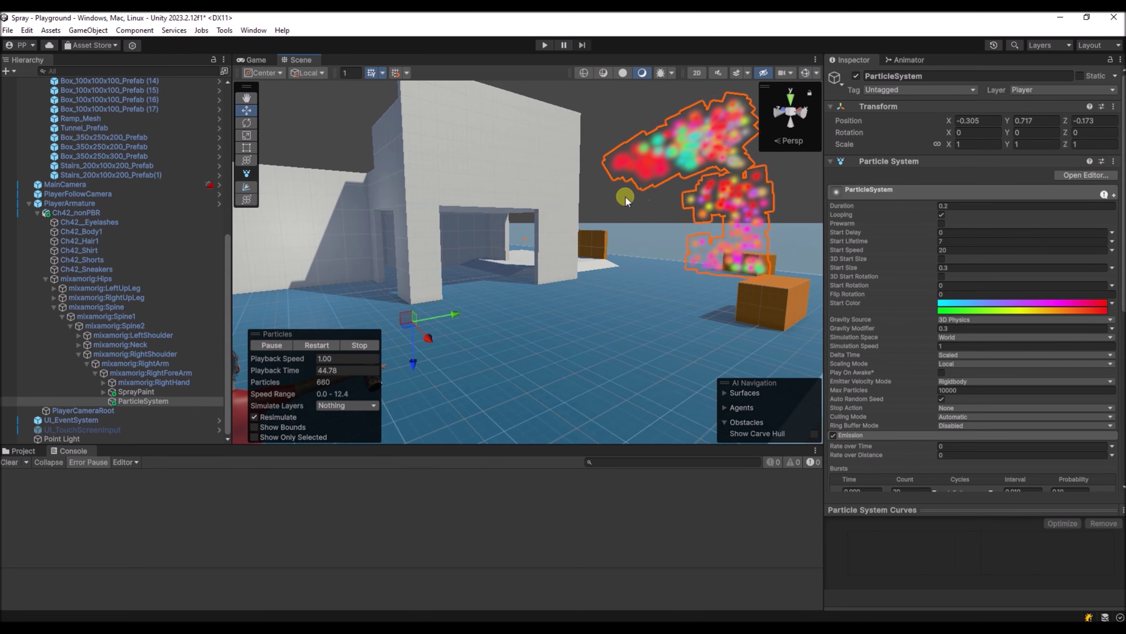
alt+drag(562, 245, 570, 314)
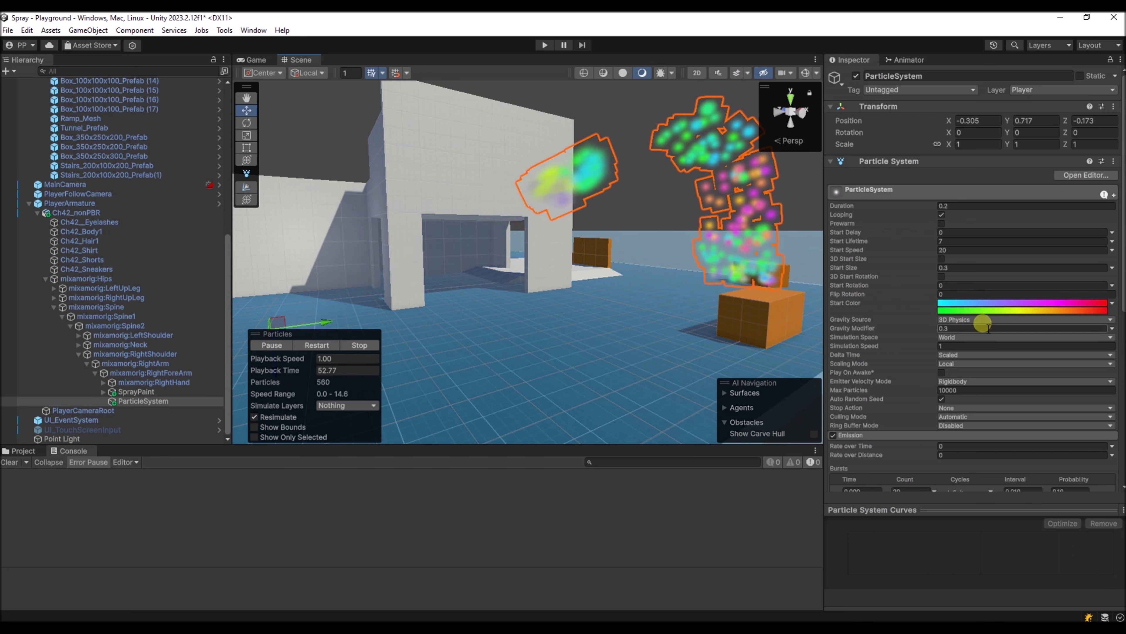
click(951, 206)
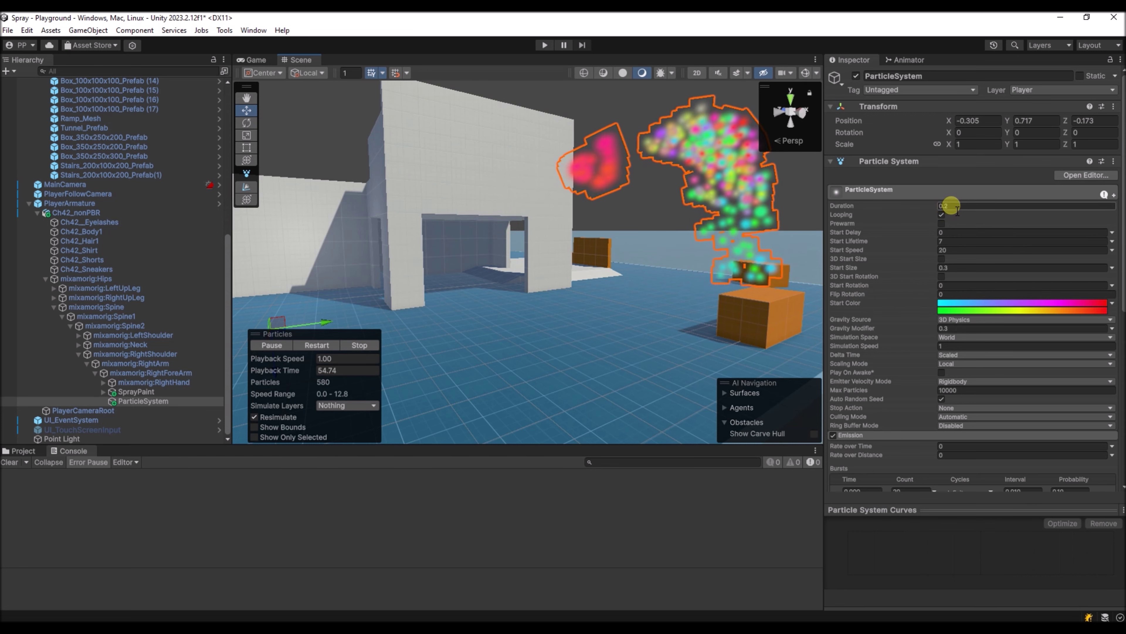
click(952, 250)
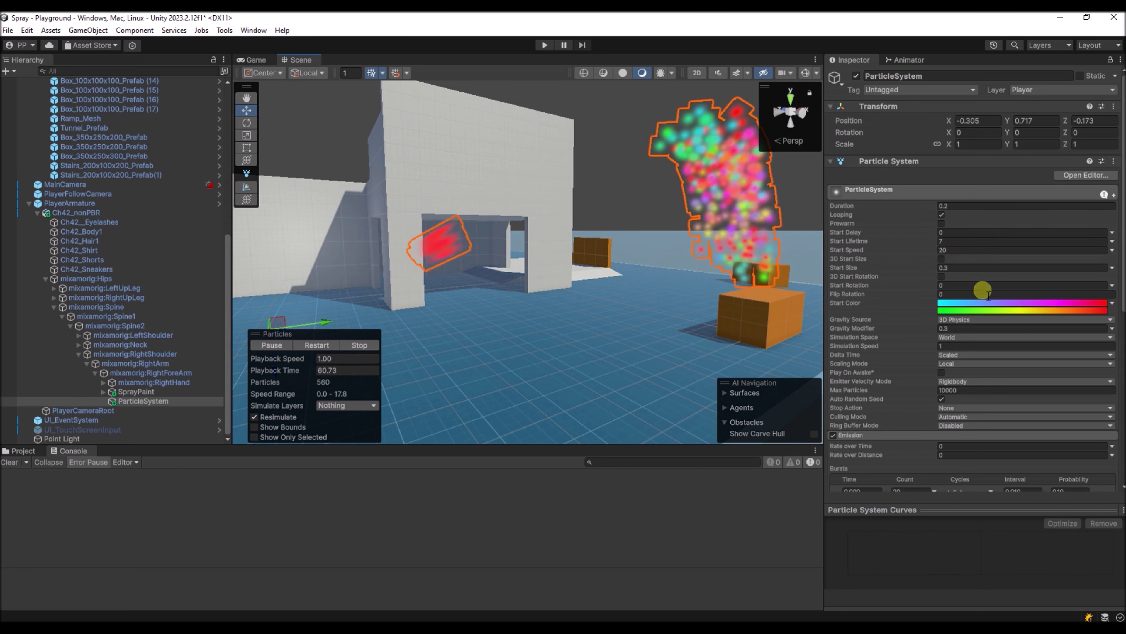
Widen the Inspector area and review the particle system's simulation settings and Emission burst settings
drag(825, 291, 749, 291)
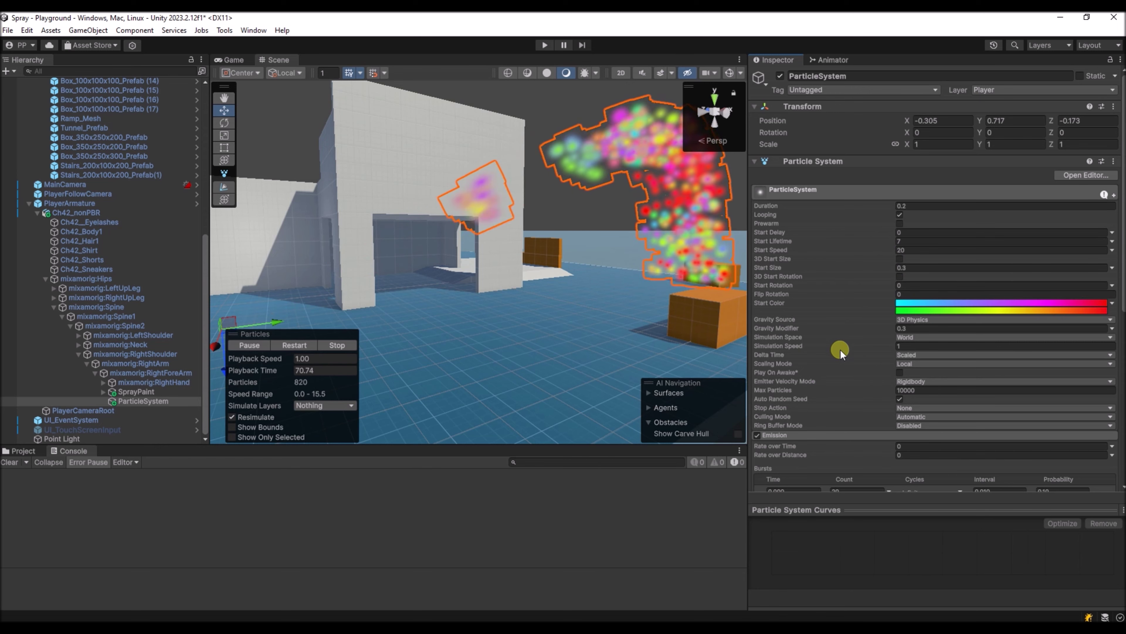
scroll(841, 351, down, 3)
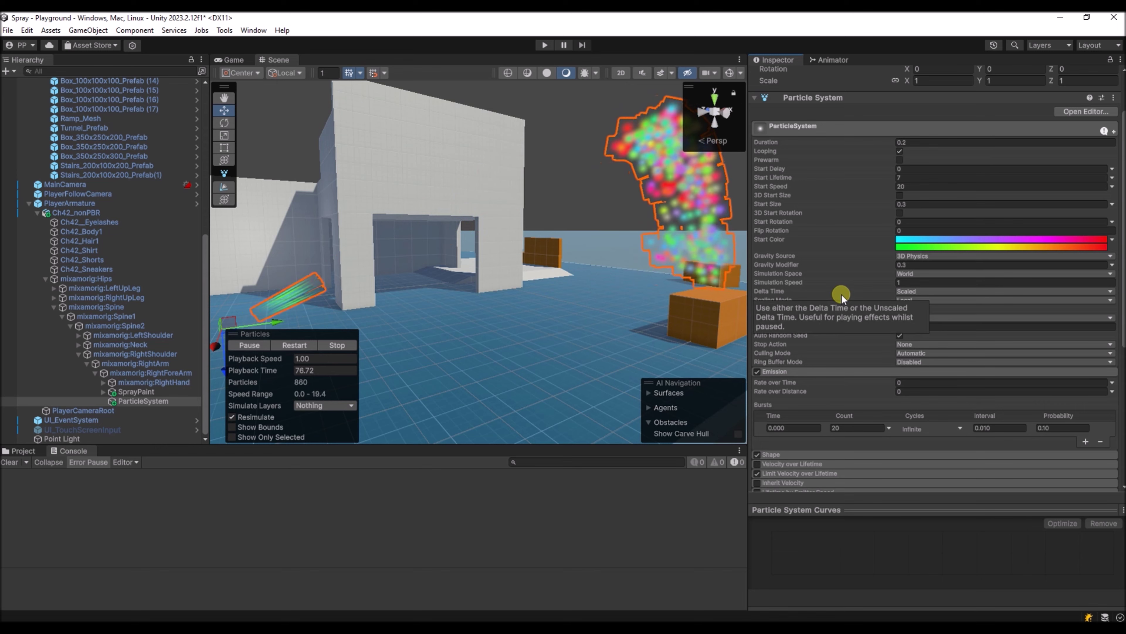
scroll(890, 334, down, 2)
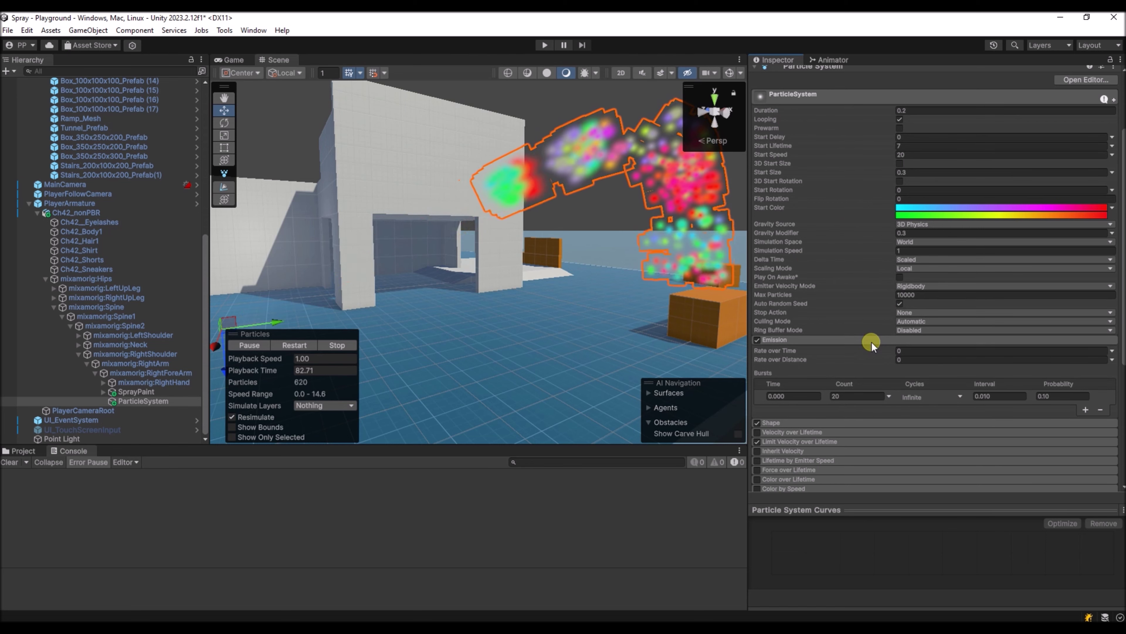
scroll(852, 357, down, 2)
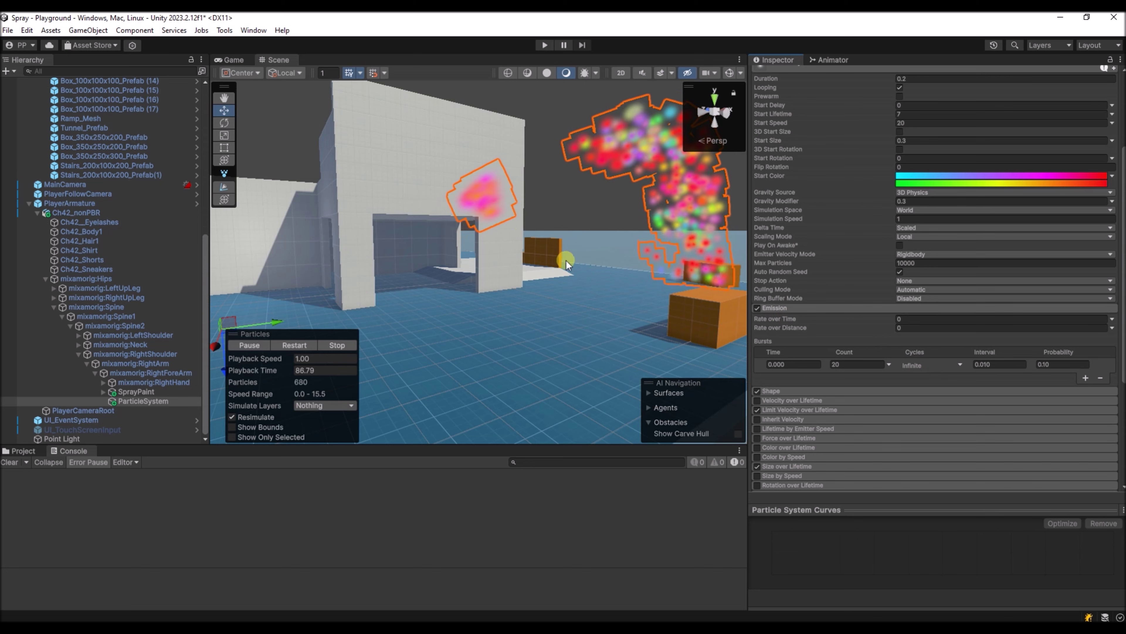
scroll(891, 298, down, 4)
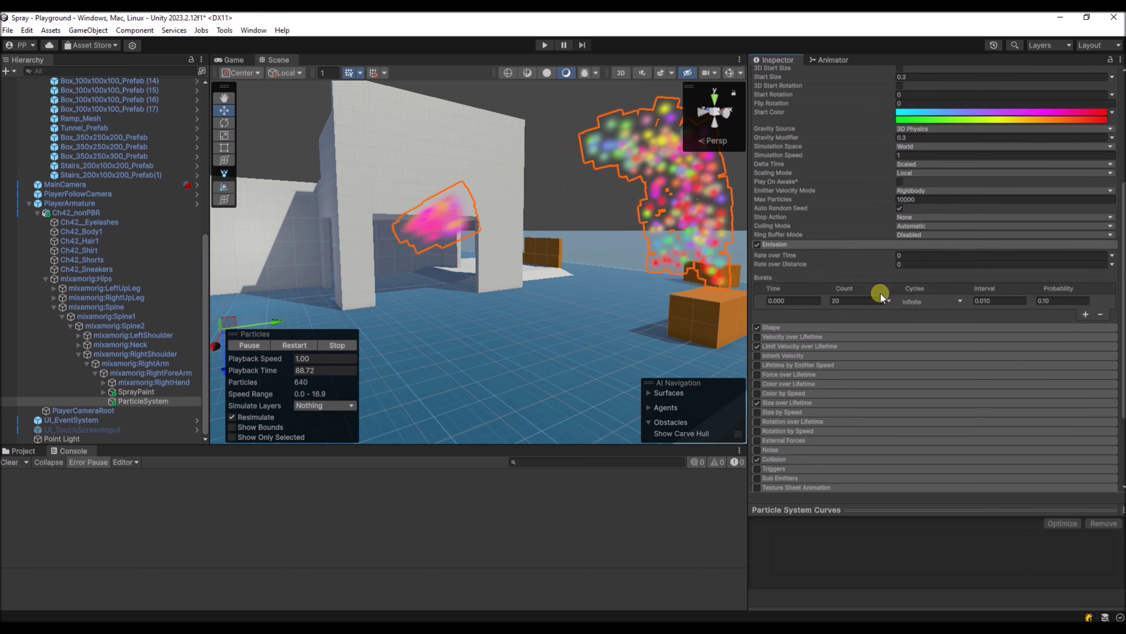
Review the spray's Shape and Limit Velocity over Lifetime modules, collapsing each one again
click(812, 328)
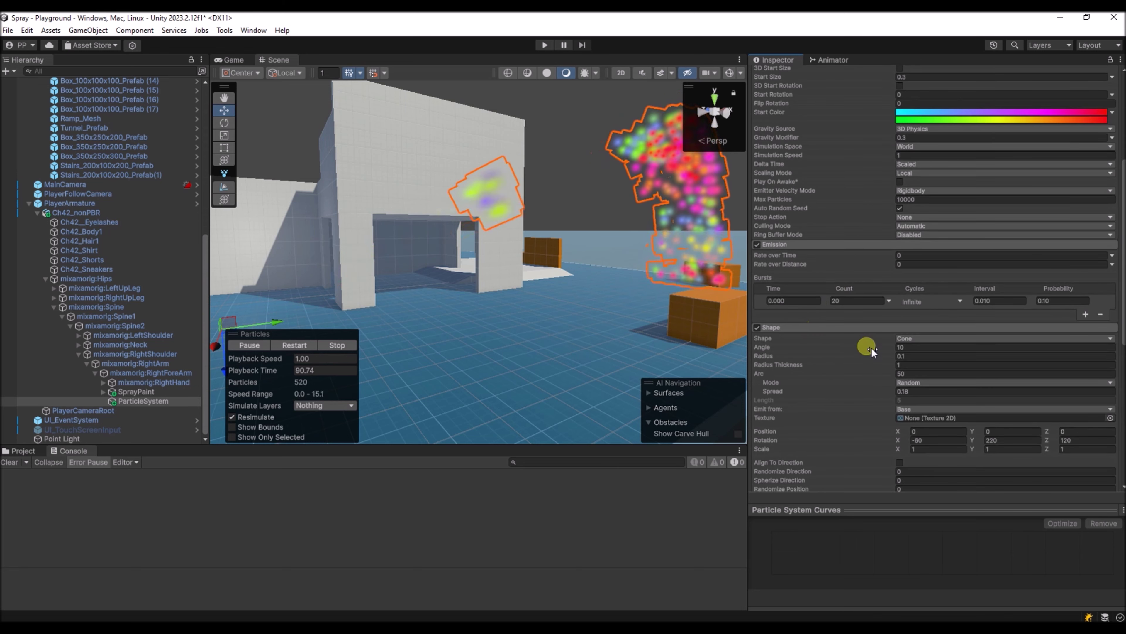
scroll(873, 351, down, 2)
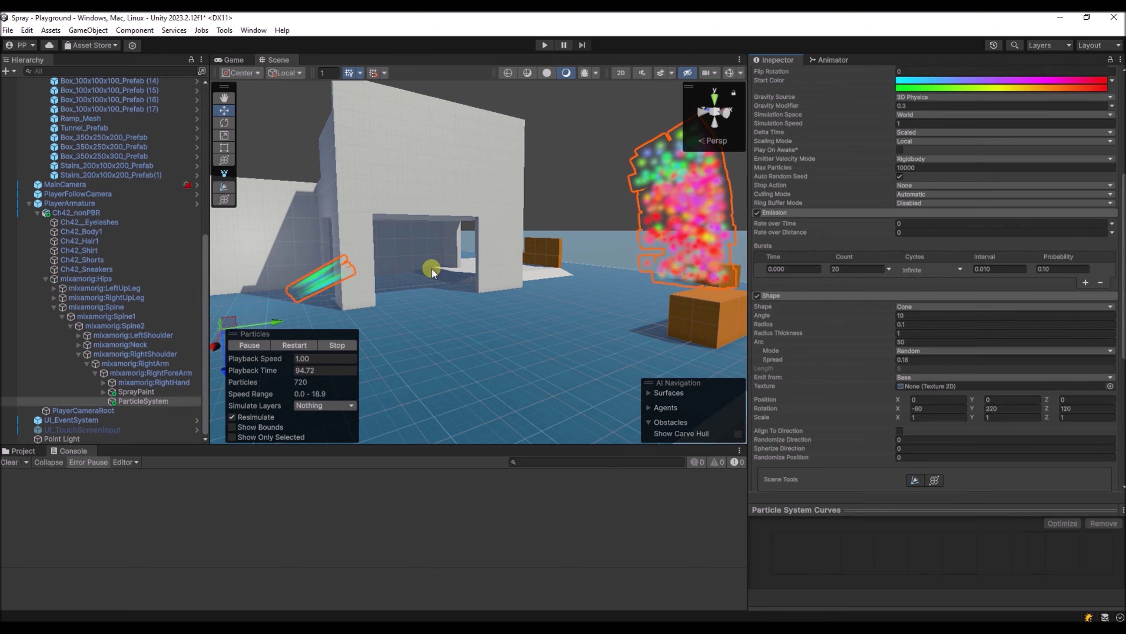
click(796, 293)
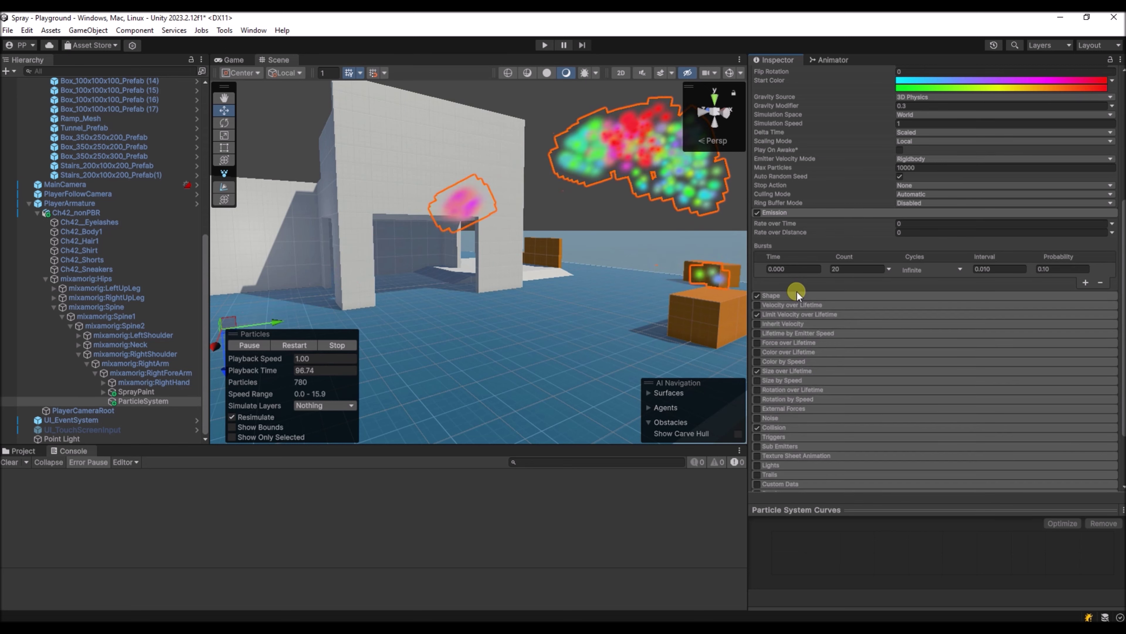
click(805, 314)
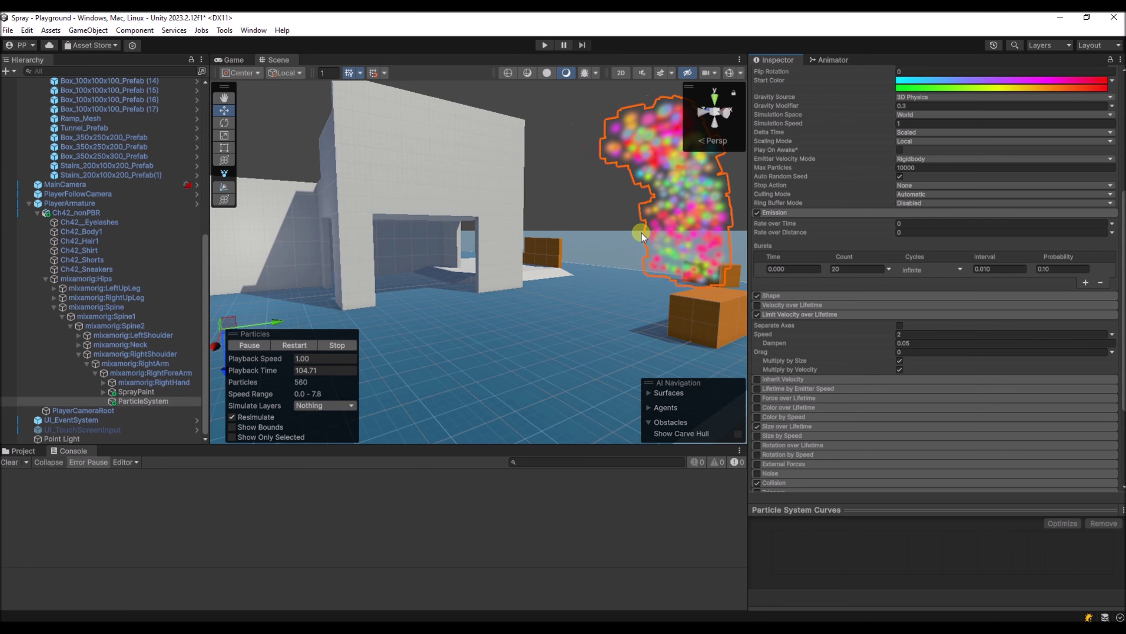
click(788, 313)
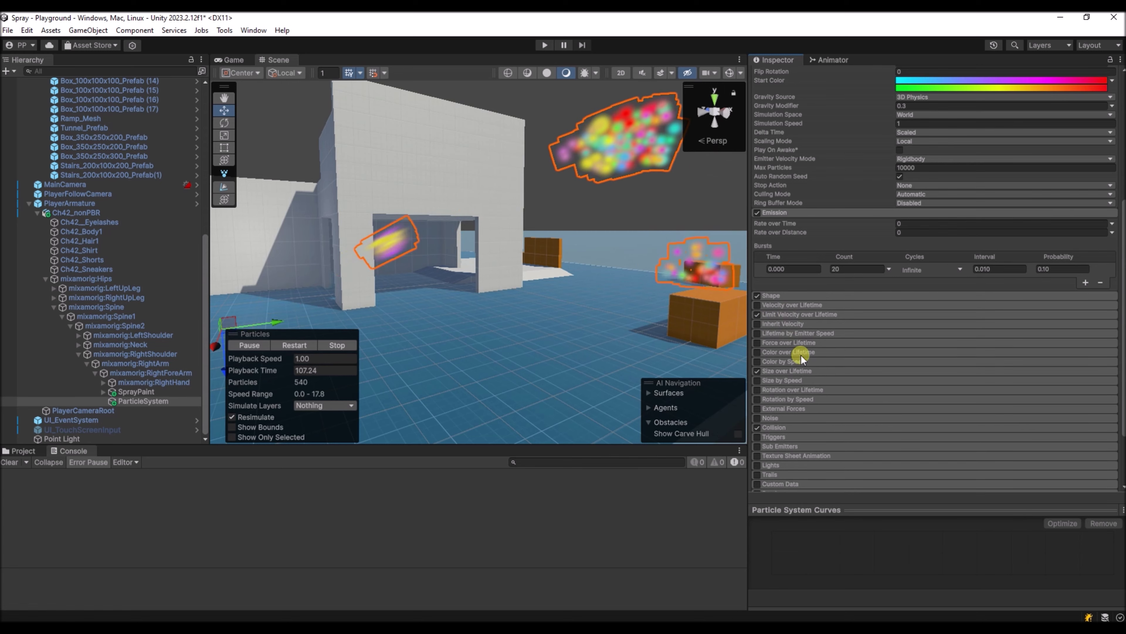
Expand the Size over Lifetime module and examine its size curve against the spray in the scene
click(805, 371)
scroll(883, 377, down, 1)
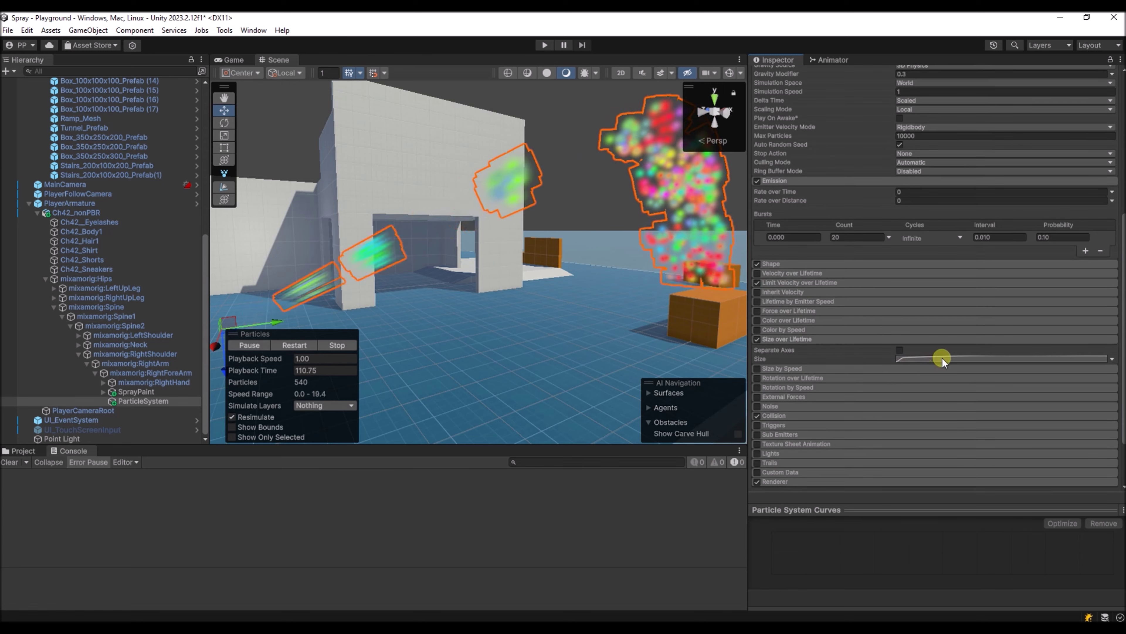
click(968, 359)
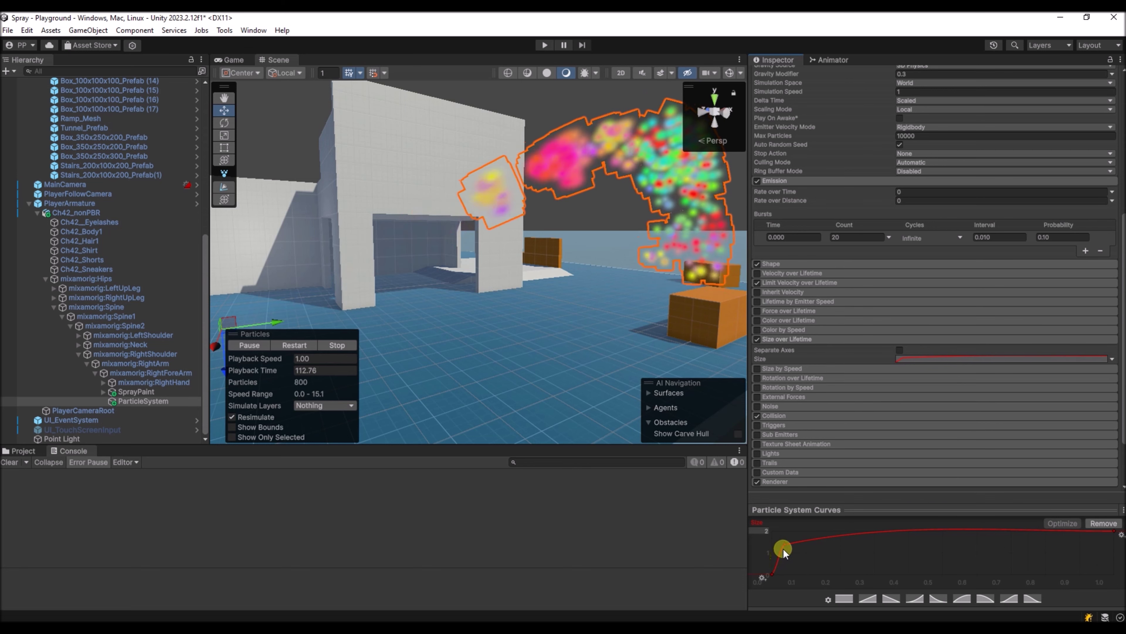
click(771, 574)
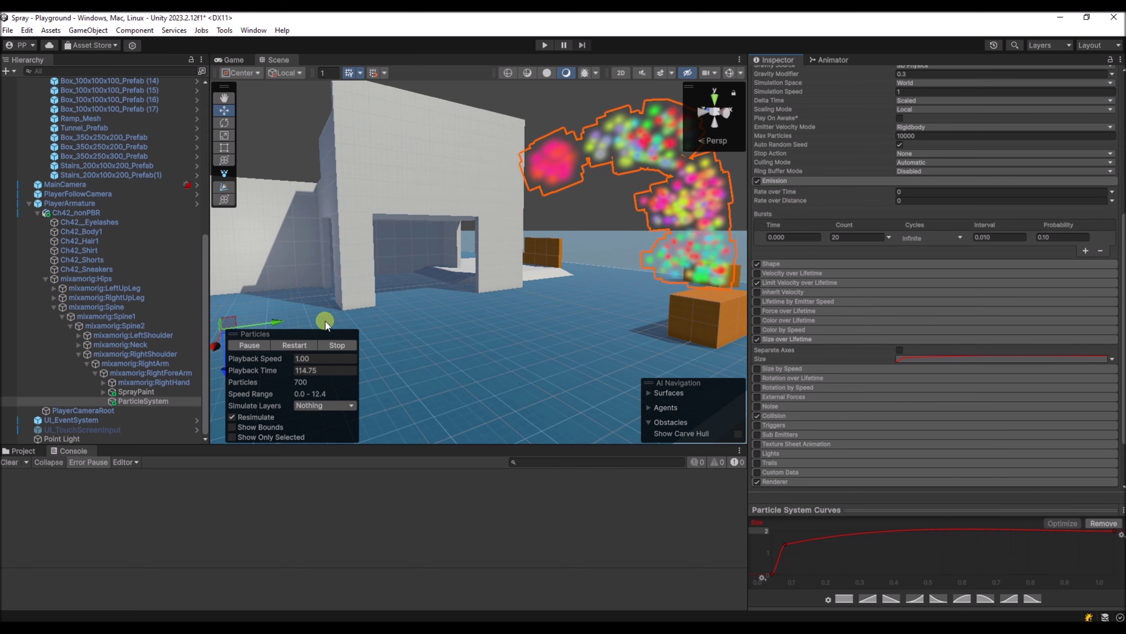
click(340, 290)
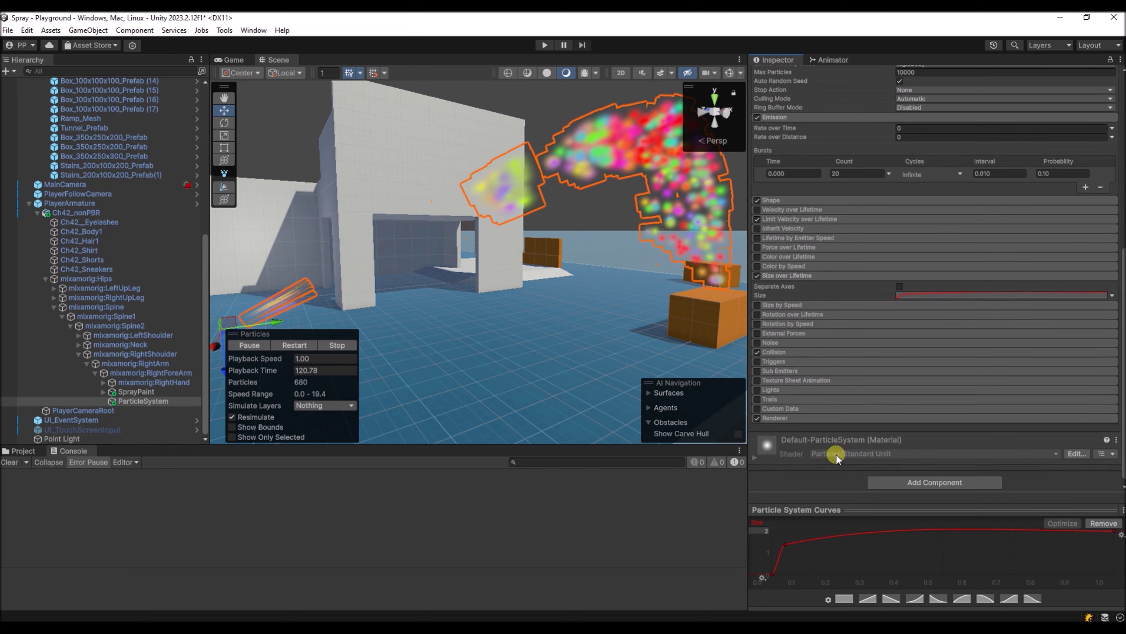
Expand the spray's Collision module and review its settings, along with the Renderer module
scroll(836, 453, down, 3)
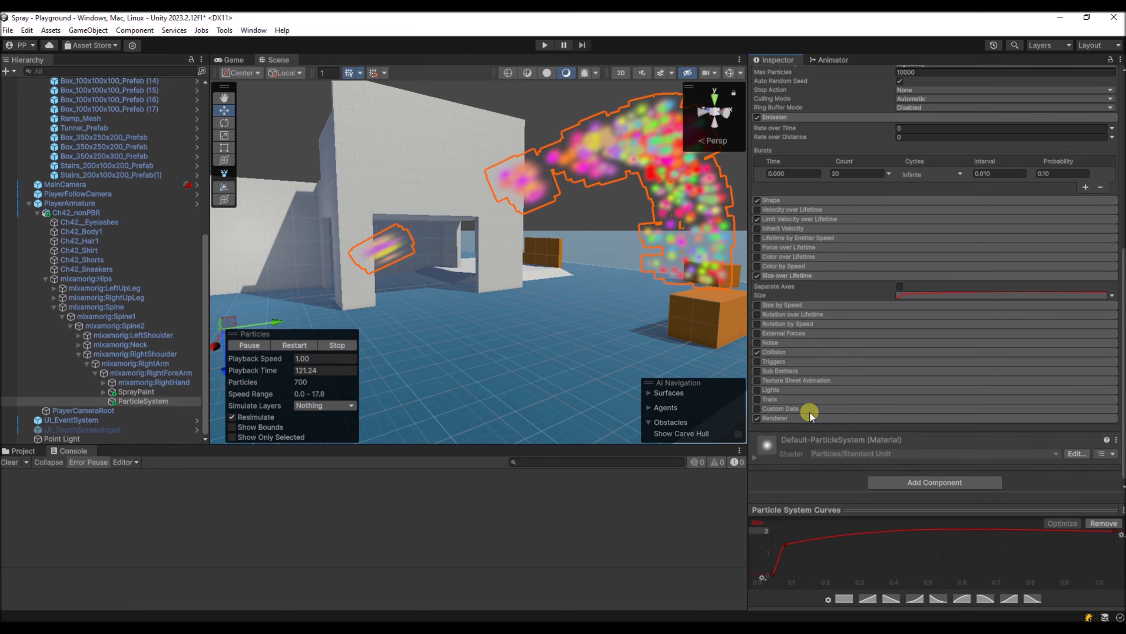
click(798, 351)
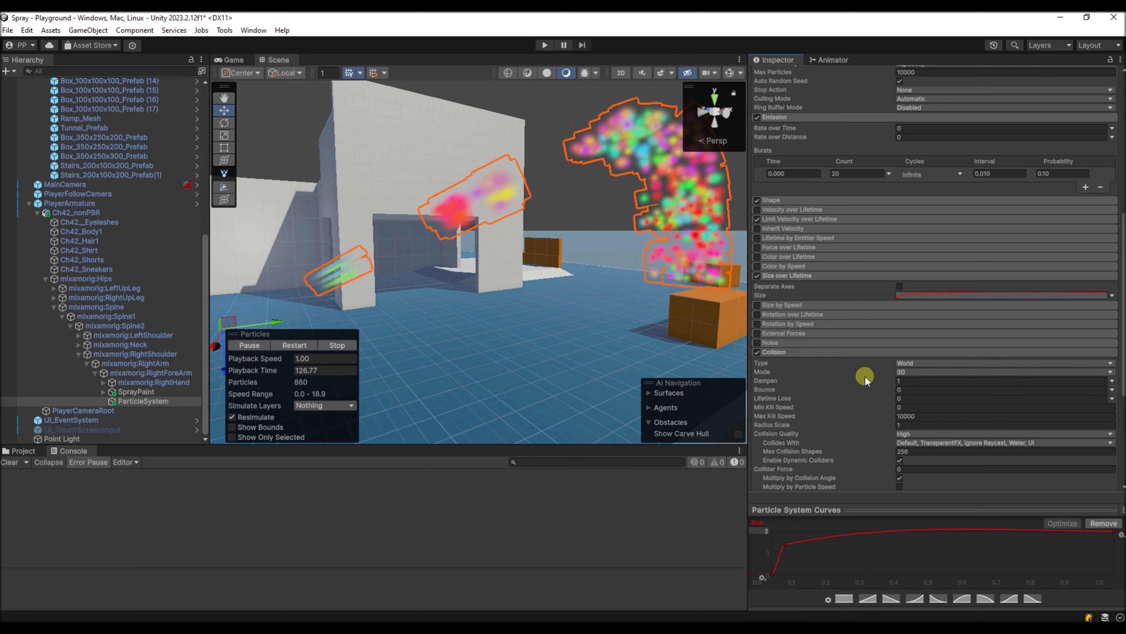
scroll(799, 391, down, 2)
scroll(800, 391, down, 10)
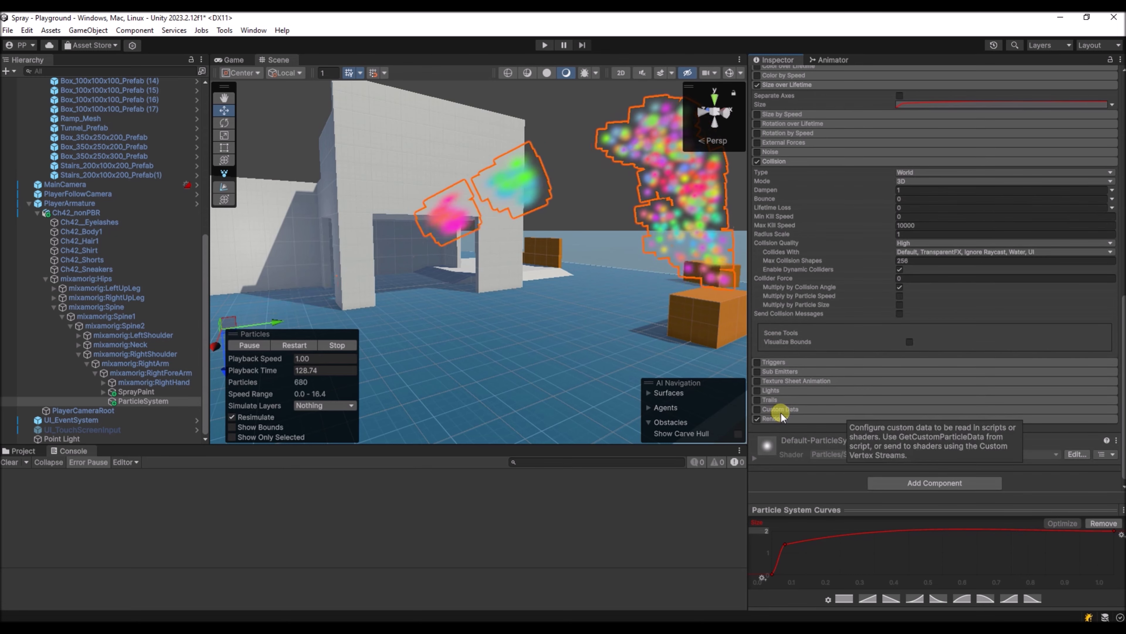
click(829, 415)
scroll(827, 412, down, 15)
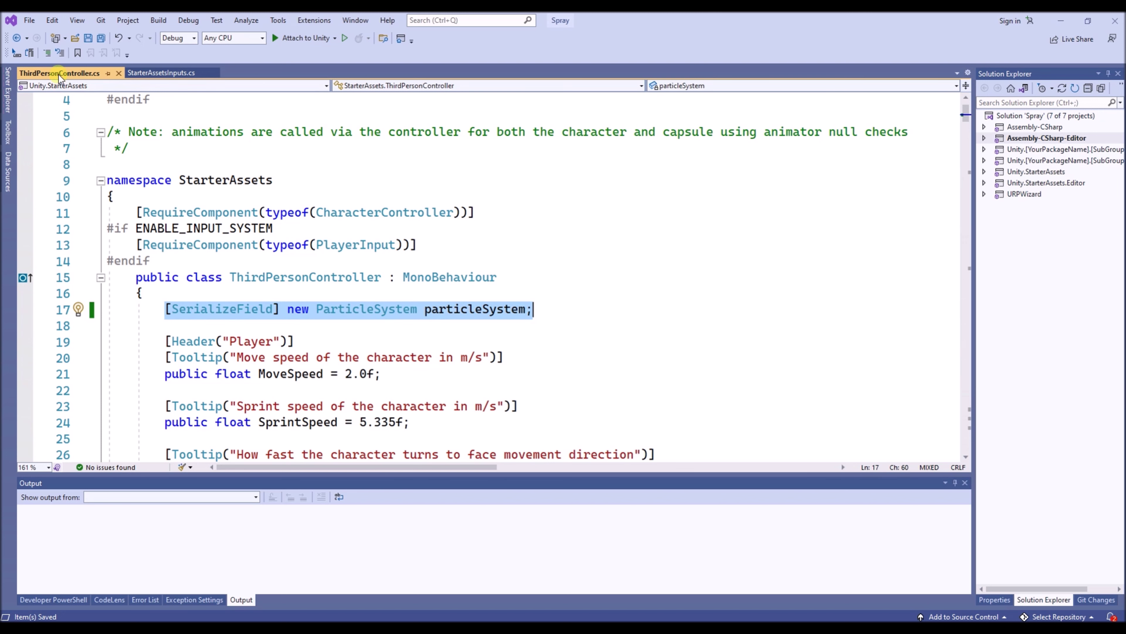
In Visual Studio, review the particleSystem field, the delaySpray variable and the Spray() method in ThirdPersonController.cs
drag(966, 112, 986, 193)
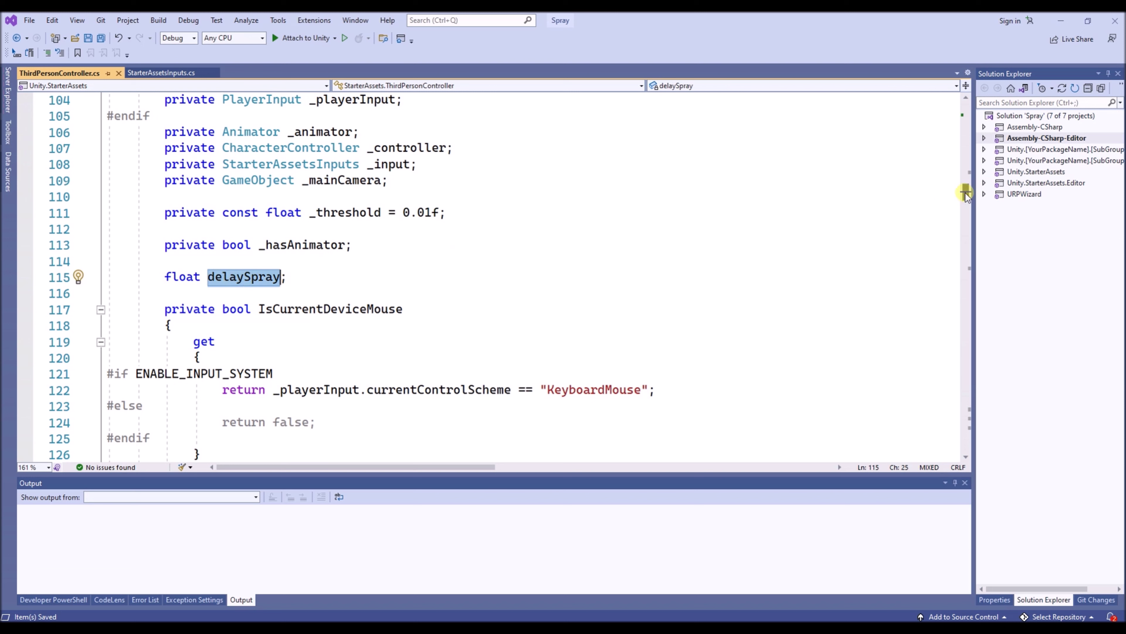
drag(967, 195, 989, 254)
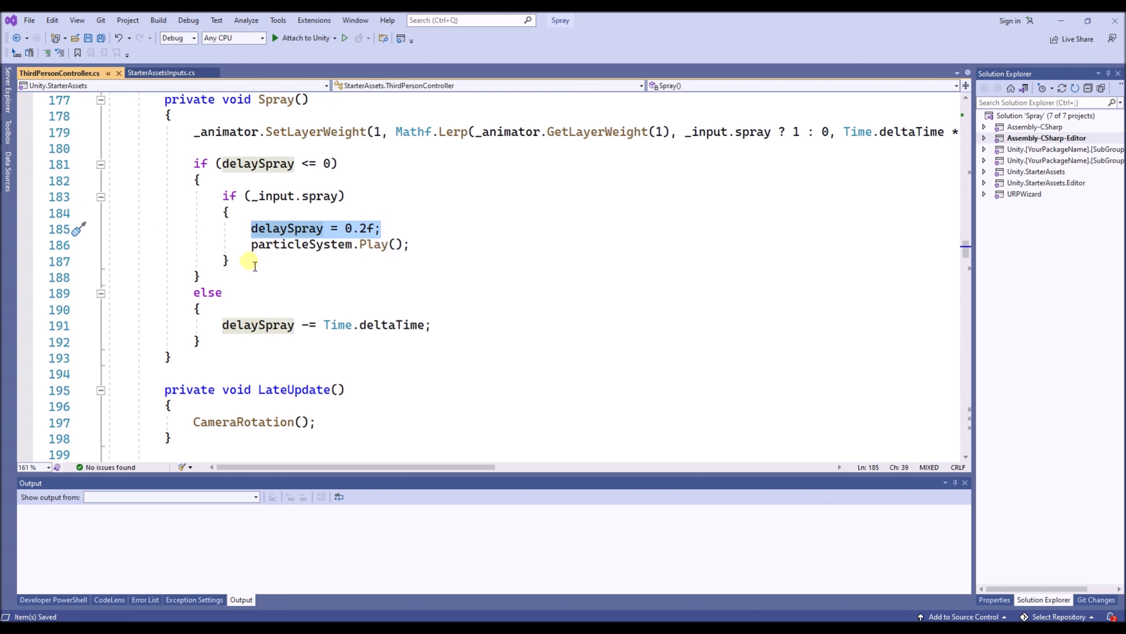
click(283, 270)
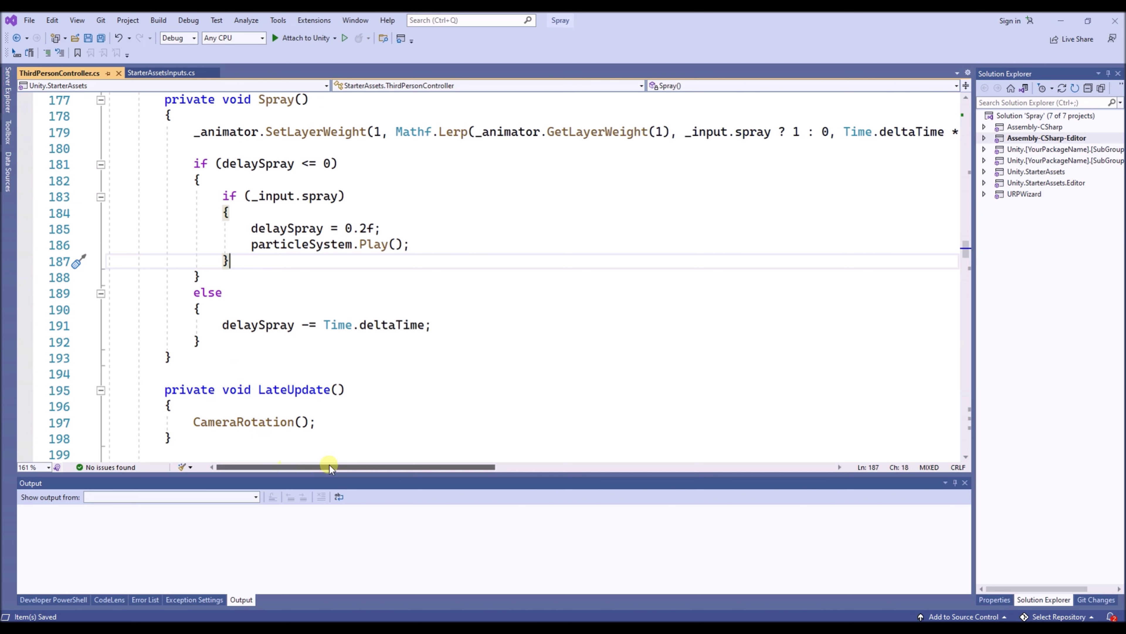
Switch to Unity, select the Ch42_nonPBR character and open the project's layer definitions from its layer setting
click(452, 579)
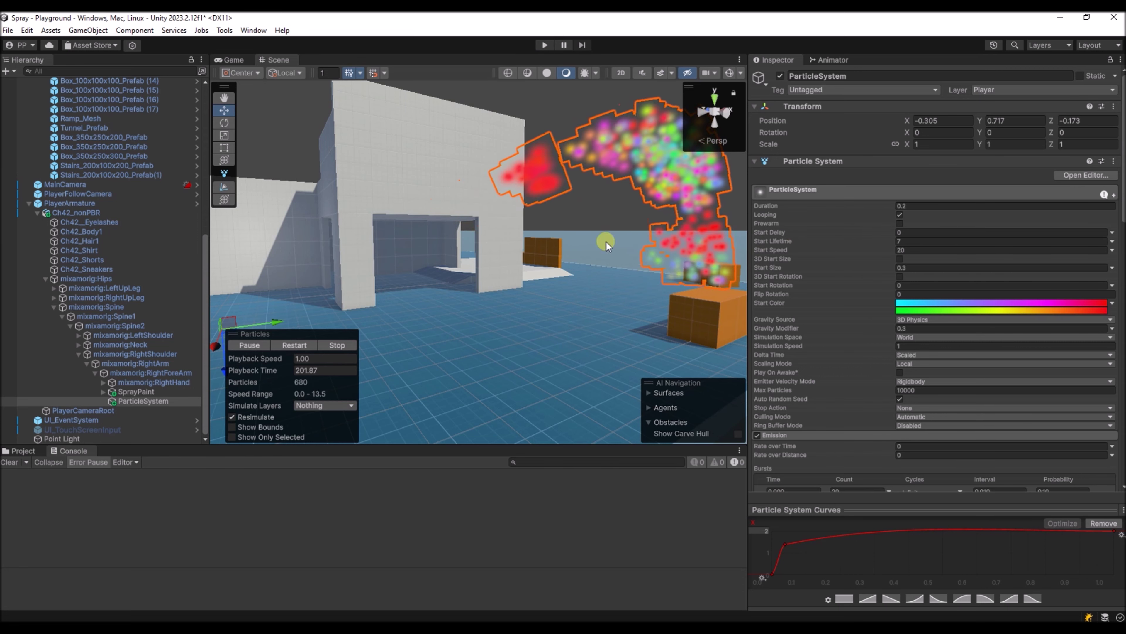
right_drag(461, 283, 288, 315)
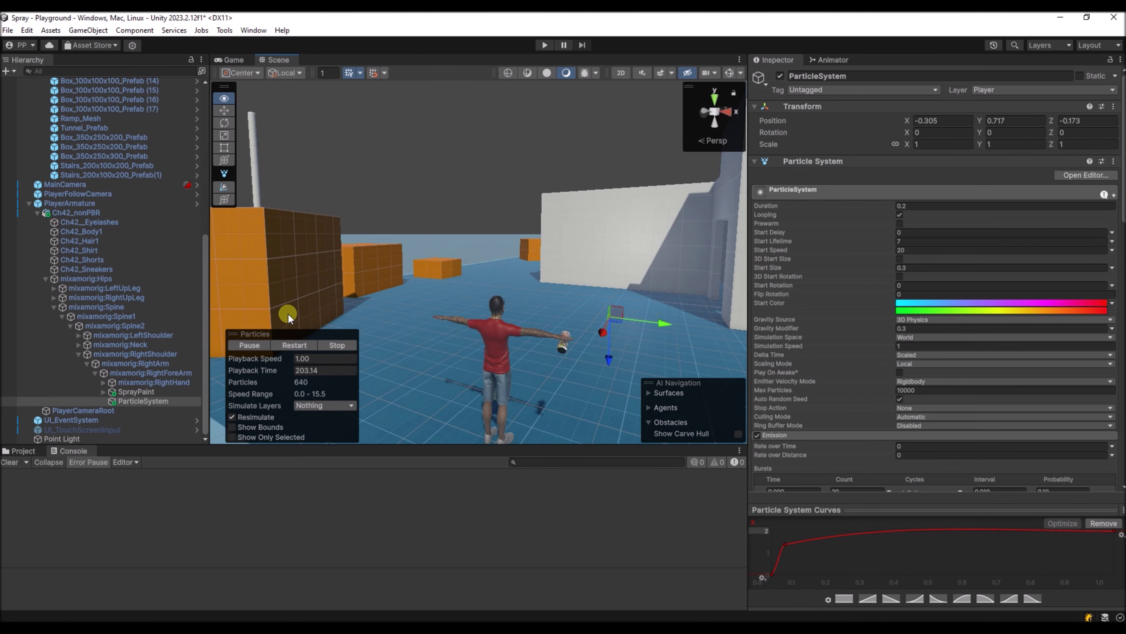
click(503, 329)
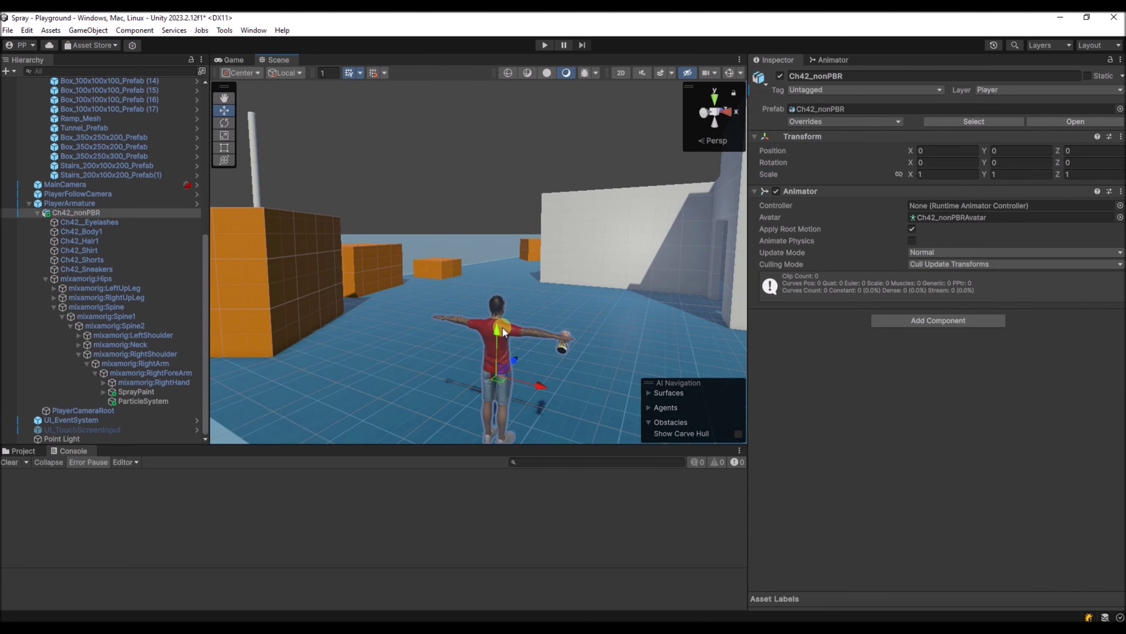
click(1007, 88)
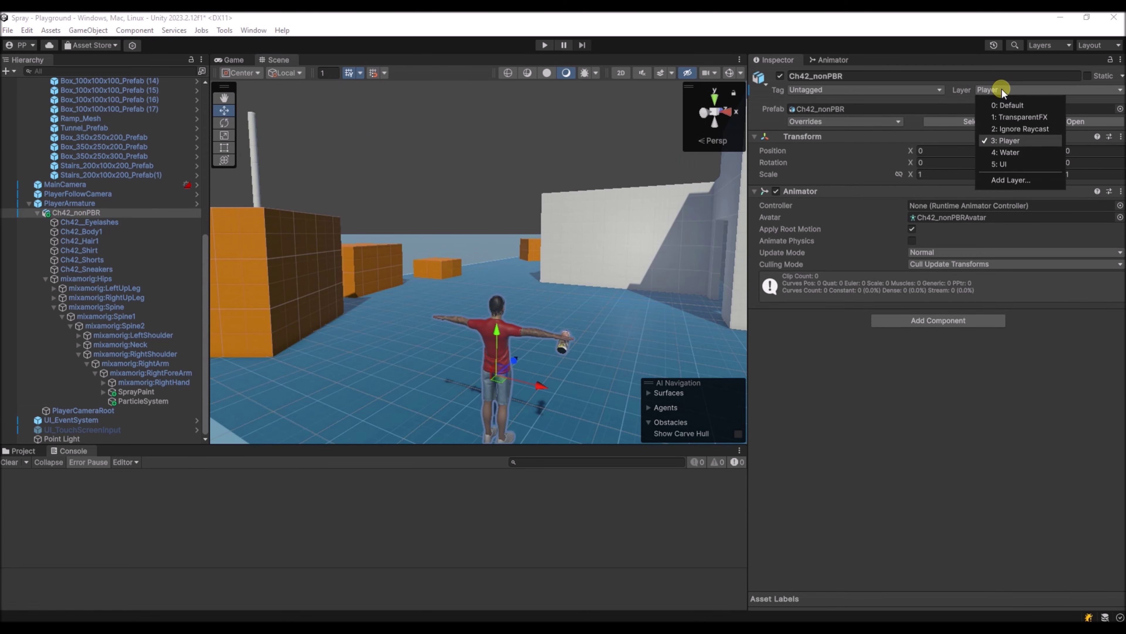
click(1007, 185)
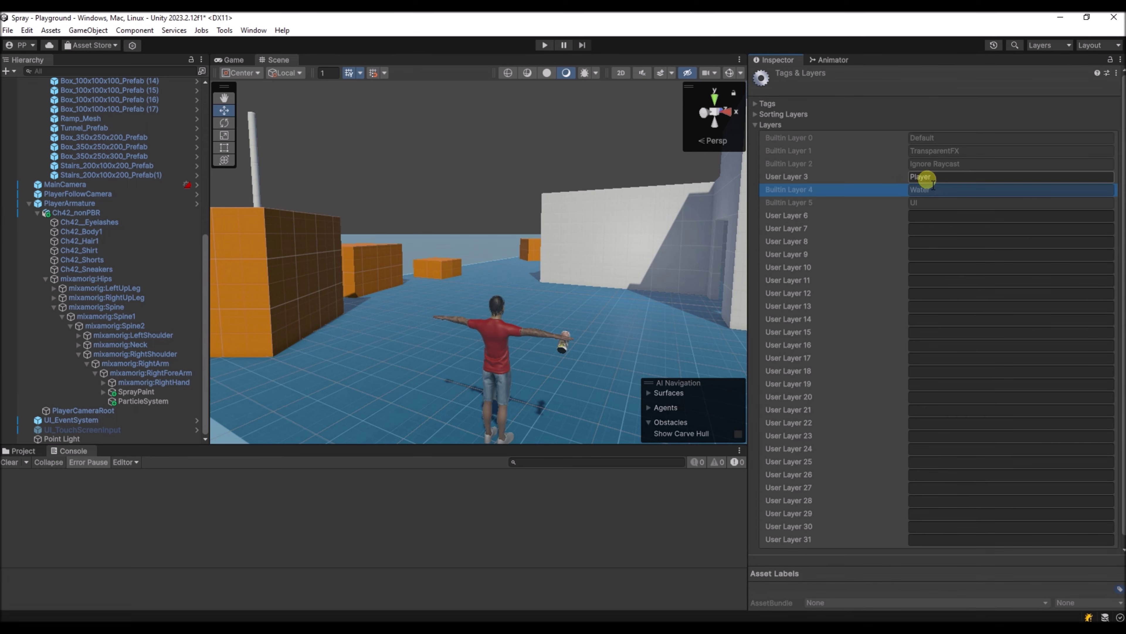
Select the spray's ParticleSystem and check which layers its Collision module collides with, including the Player layer option
click(660, 160)
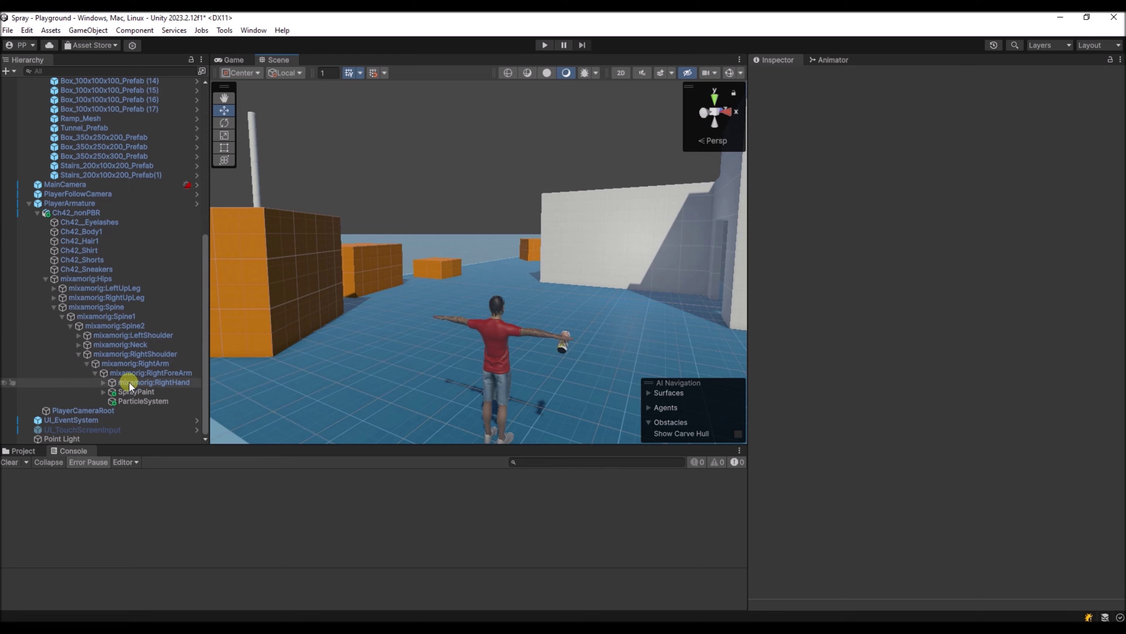
click(128, 399)
scroll(992, 438, down, 10)
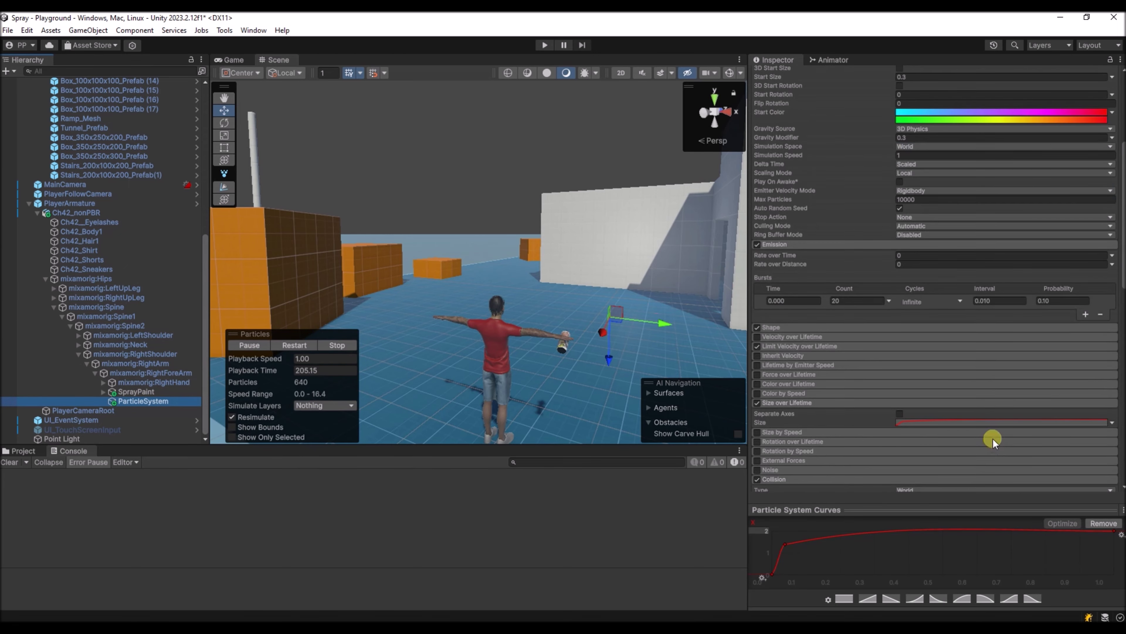
scroll(992, 438, down, 6)
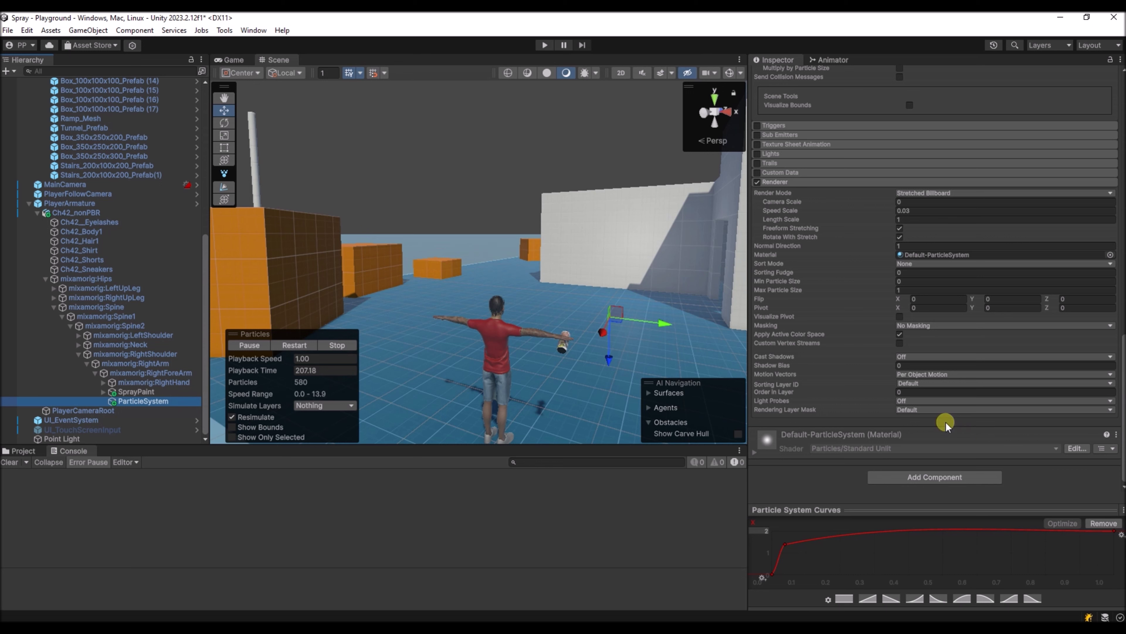
scroll(946, 420, up, 6)
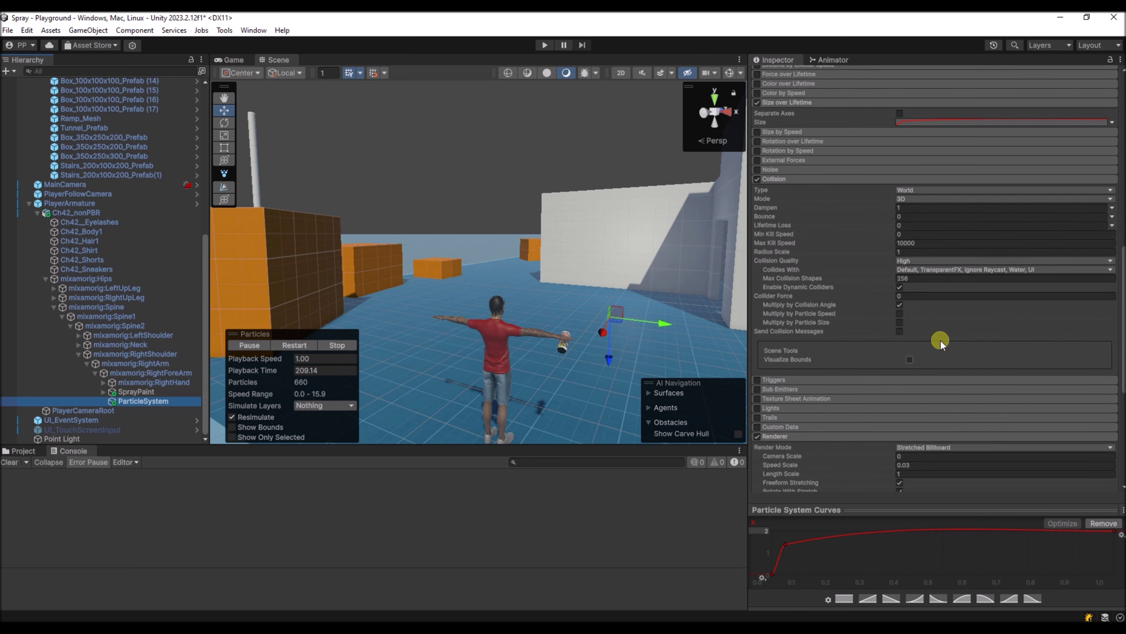
click(985, 268)
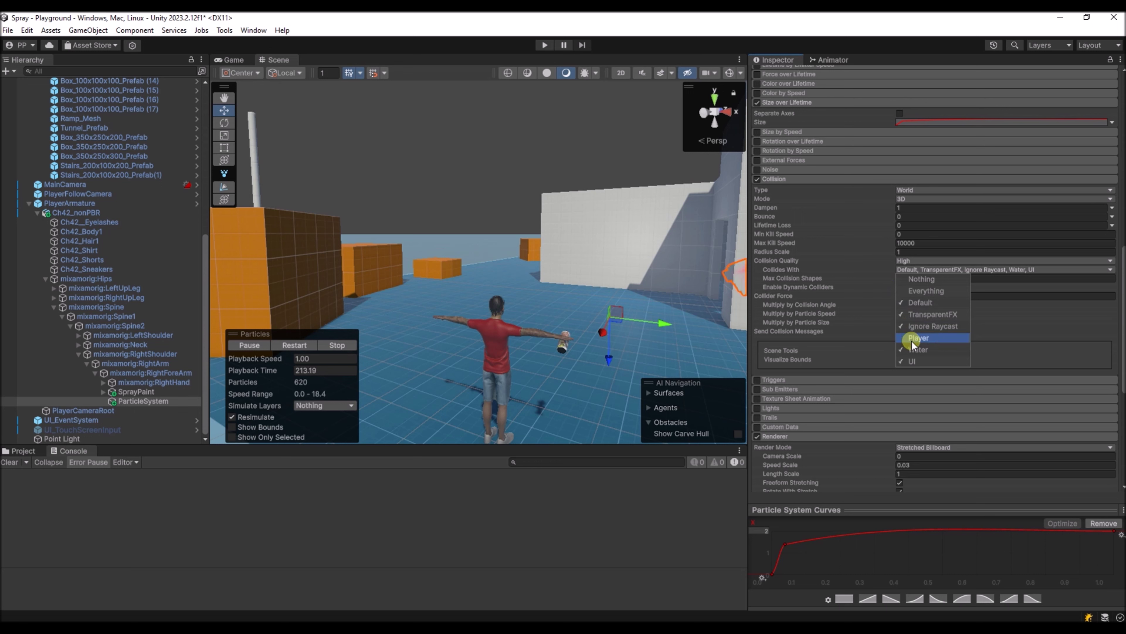
click(1001, 270)
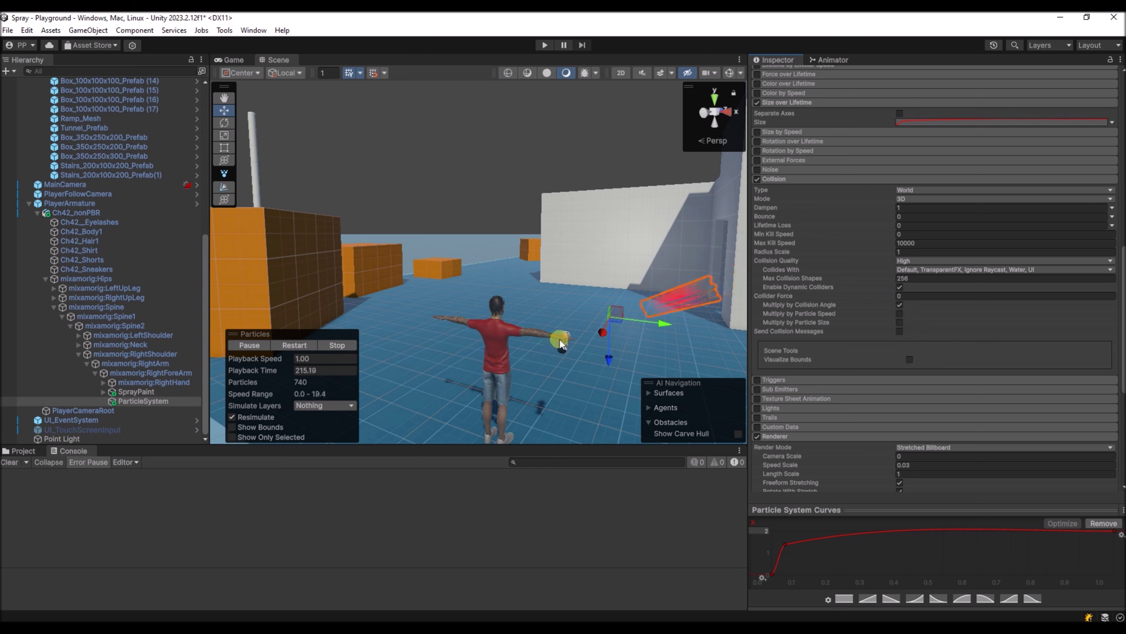
Examine the character and the spray from several angles in the scene, and review the PlayerFollowCamera's Vertical FOV and lens settings
right_drag(583, 370, 646, 360)
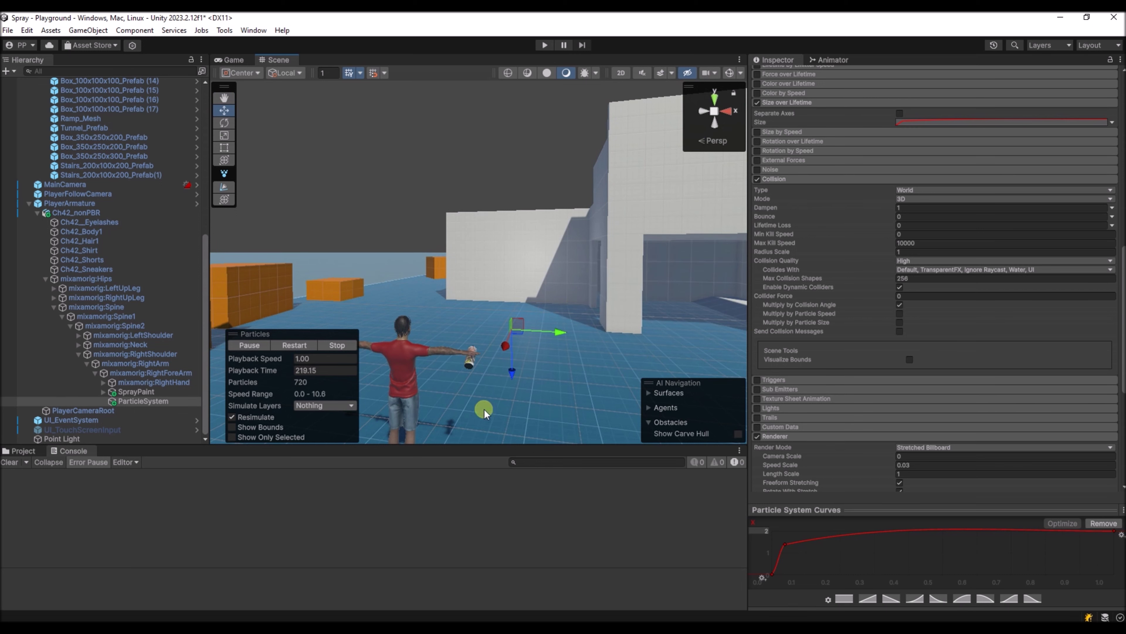
right_drag(484, 410, 502, 358)
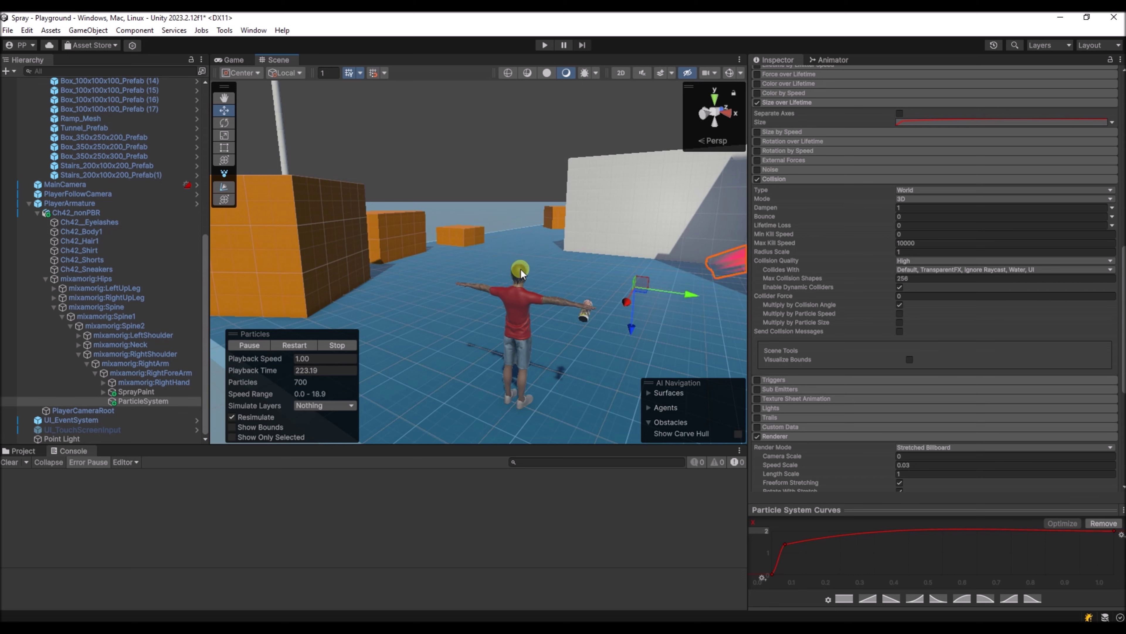
right_drag(561, 276, 657, 264)
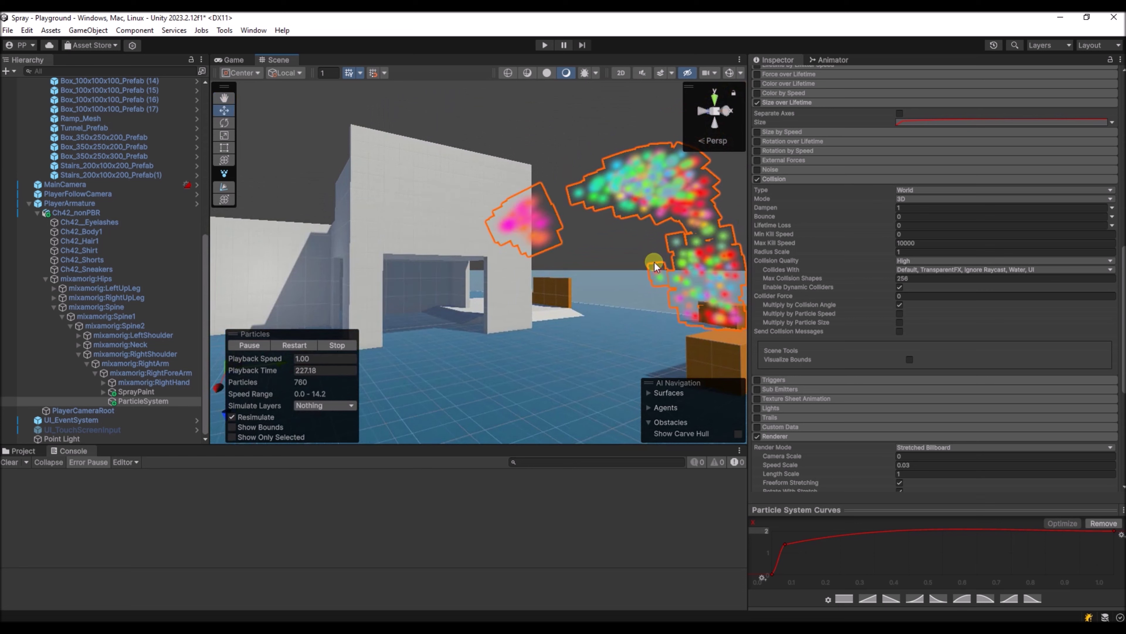
right_drag(589, 327, 422, 372)
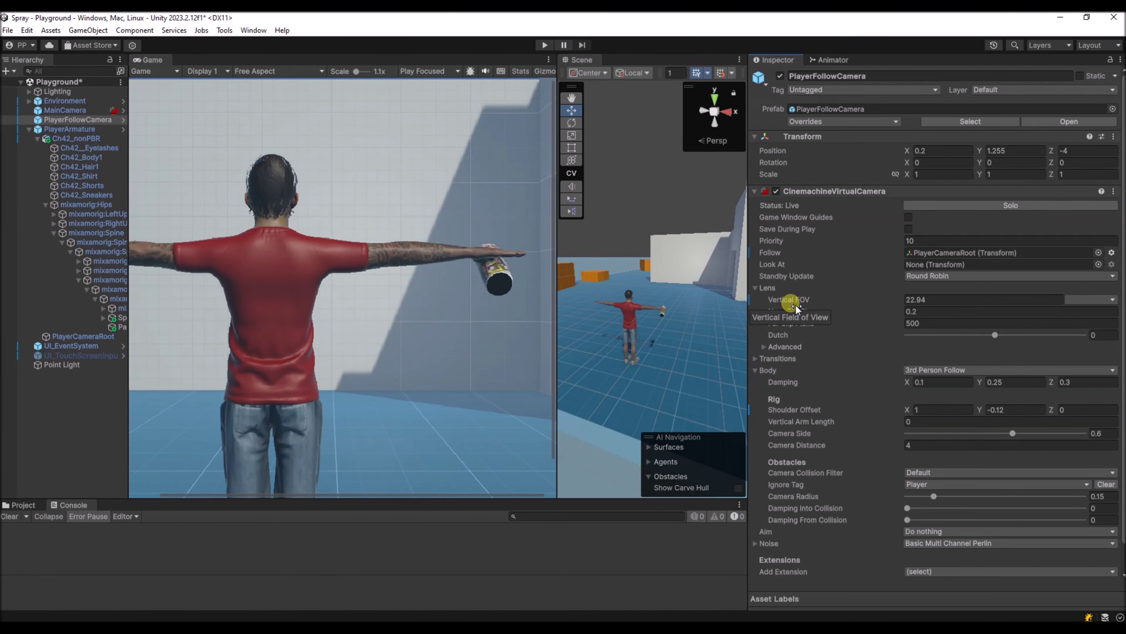
drag(786, 301, 796, 339)
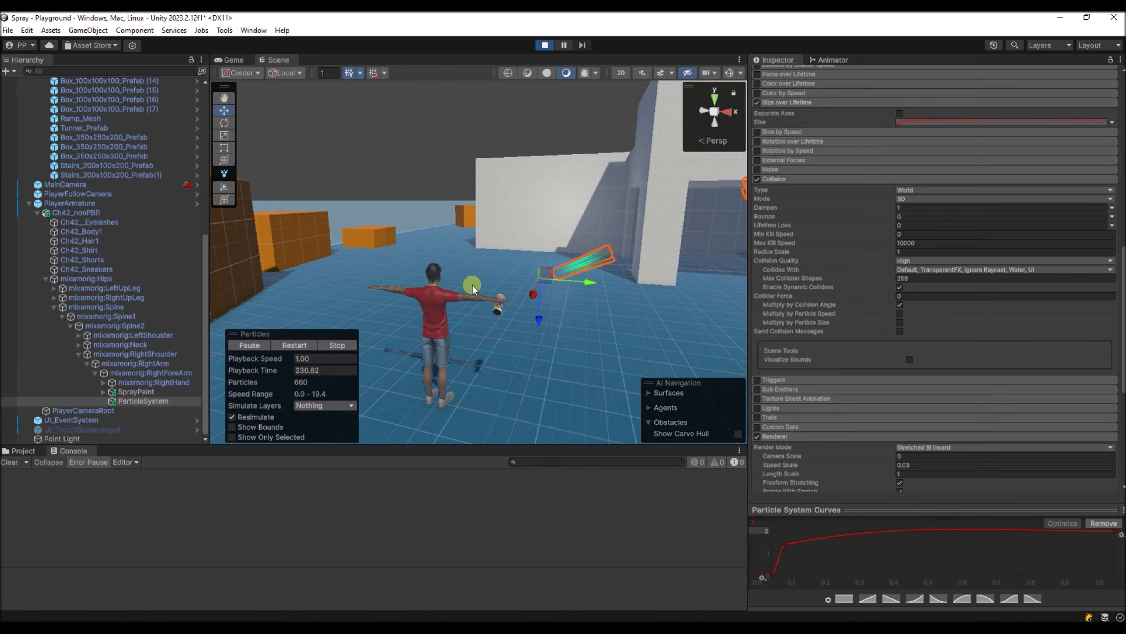
Play-test the scene by walking the character around the playground and spraying paint onto the walls from several spots
key(w)
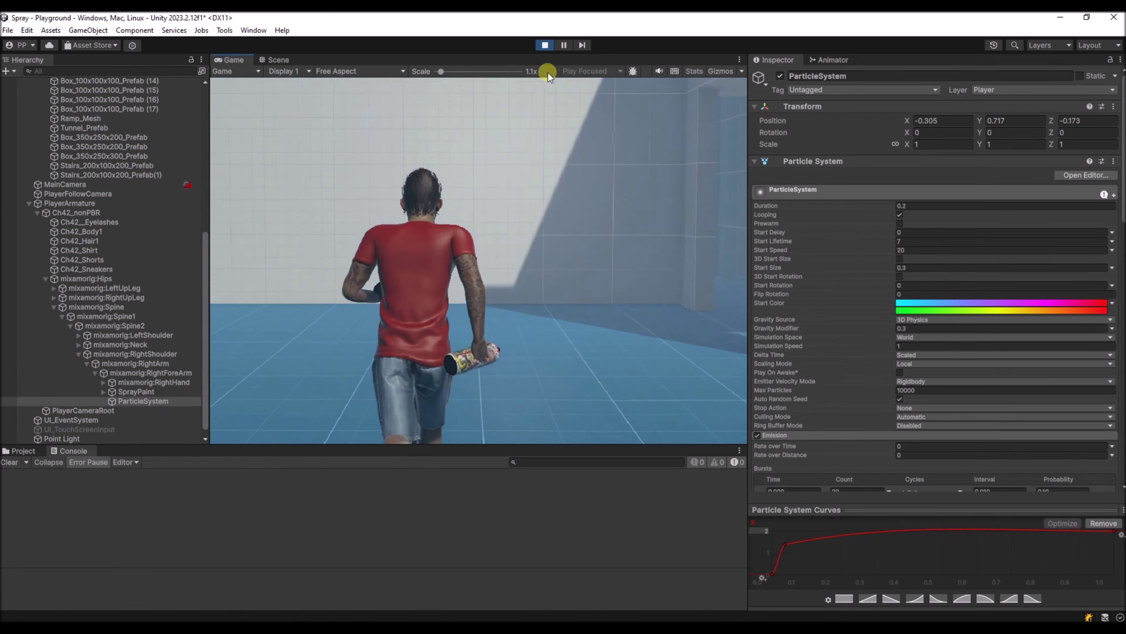
click(455, 276)
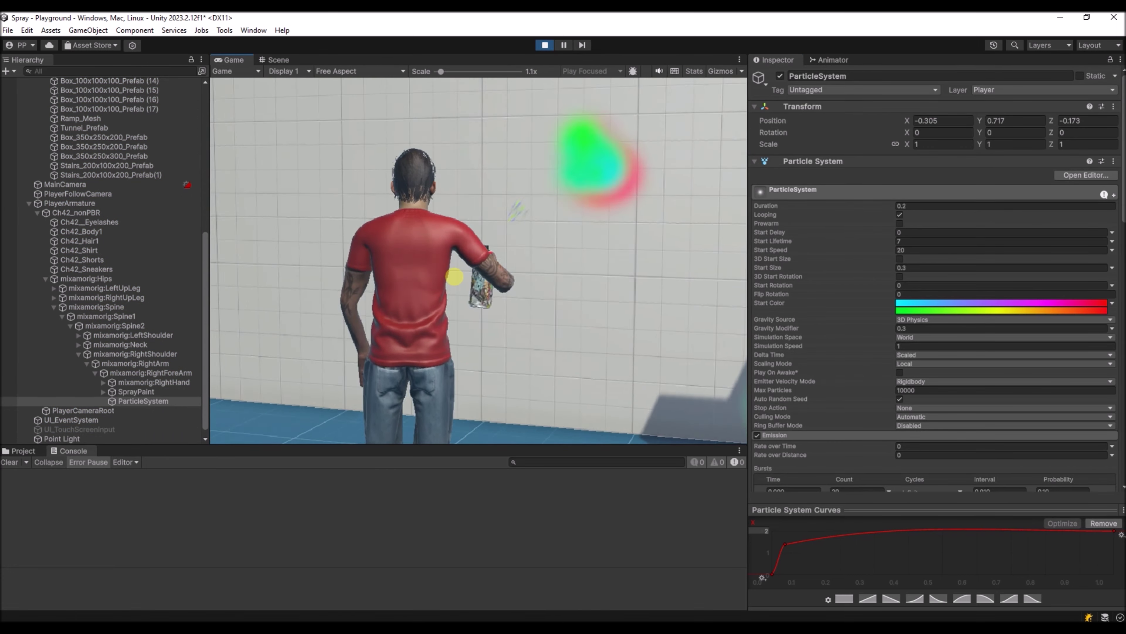
drag(455, 276, 454, 276)
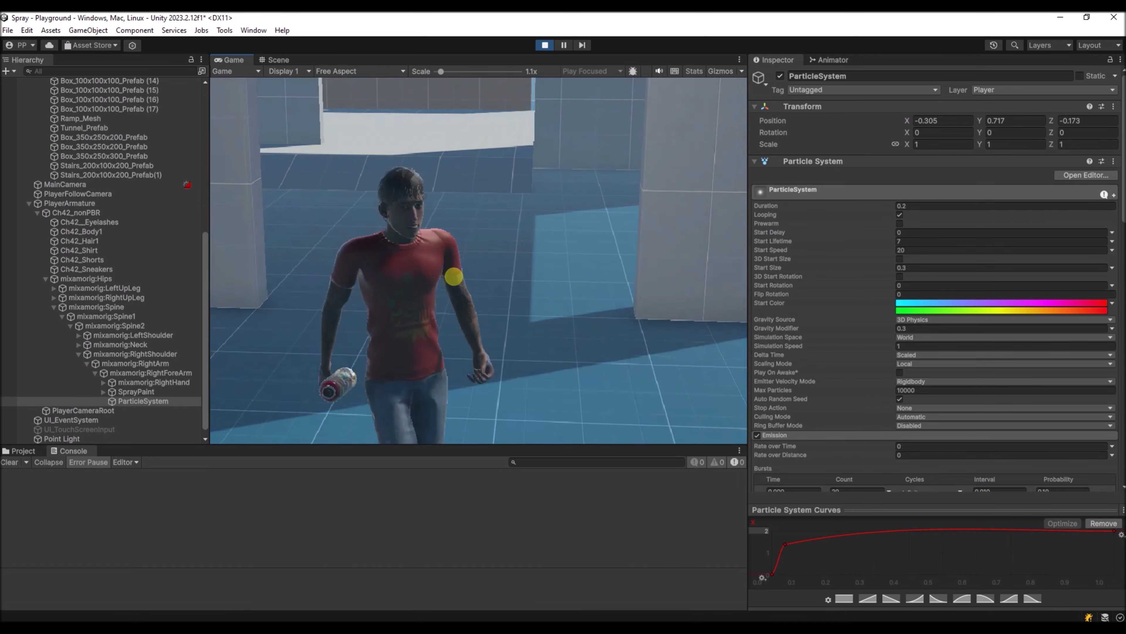
key(w)
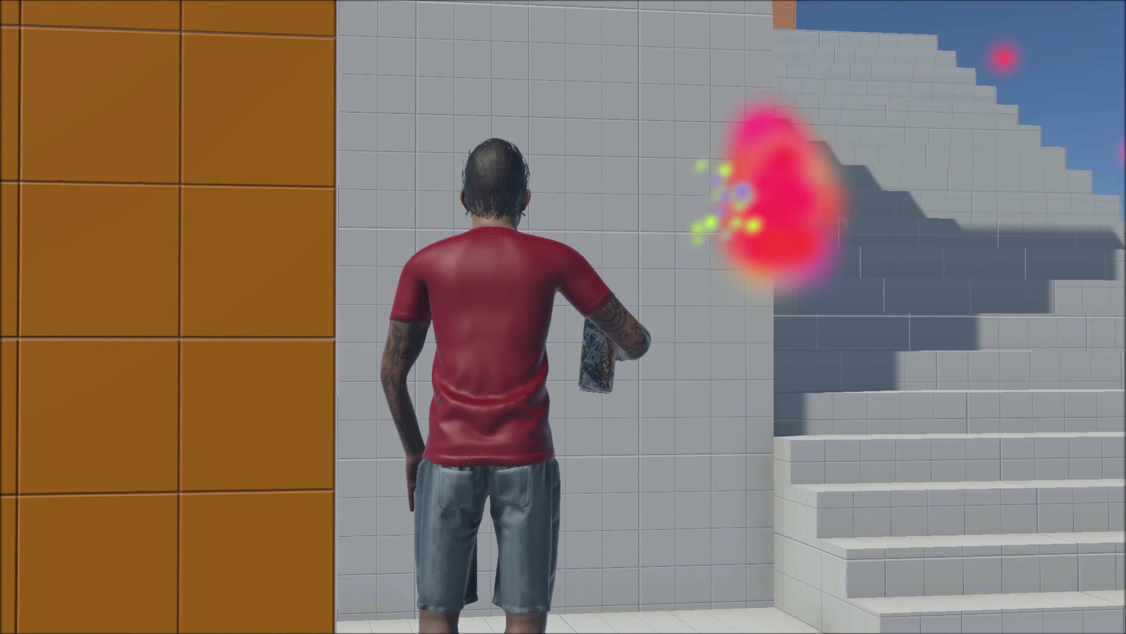
key(d)
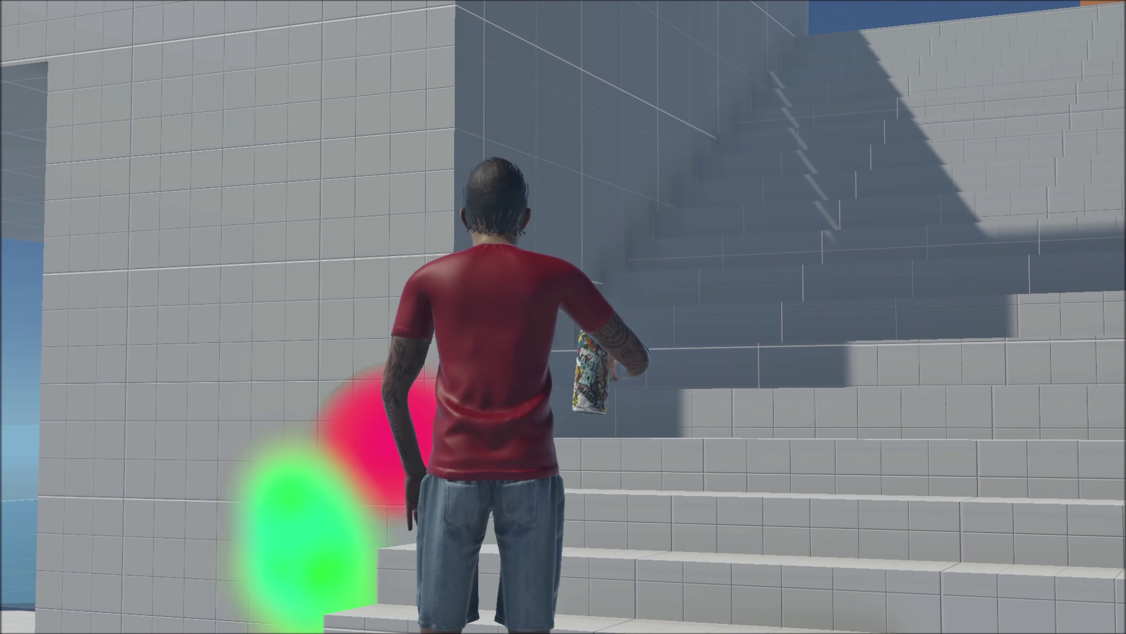
drag(453, 276, 454, 276)
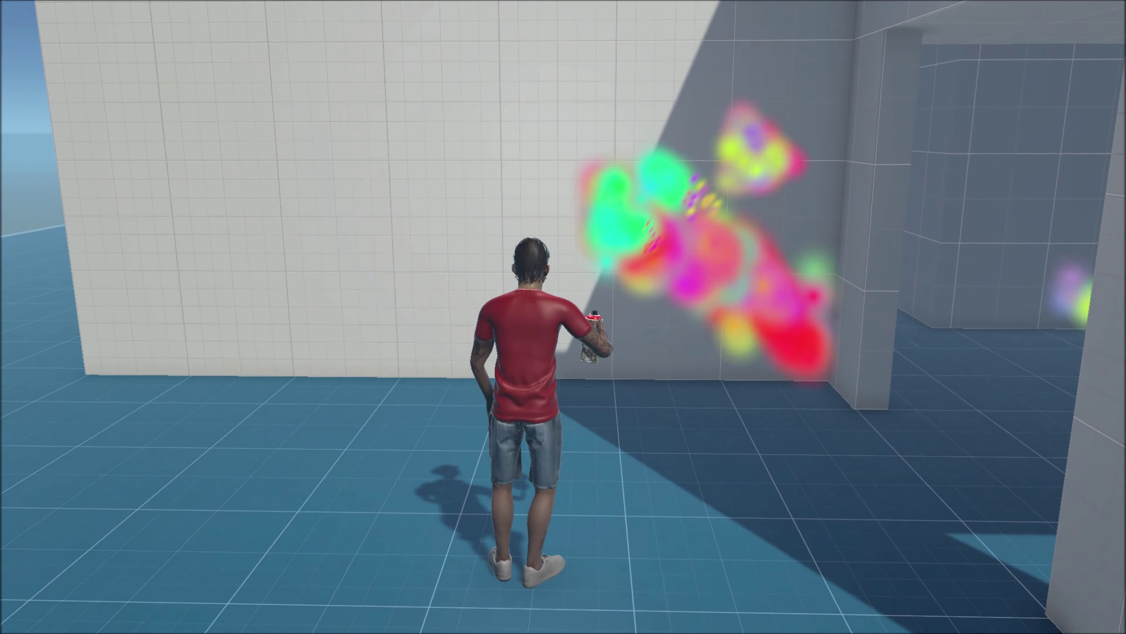
drag(563, 316, 563, 317)
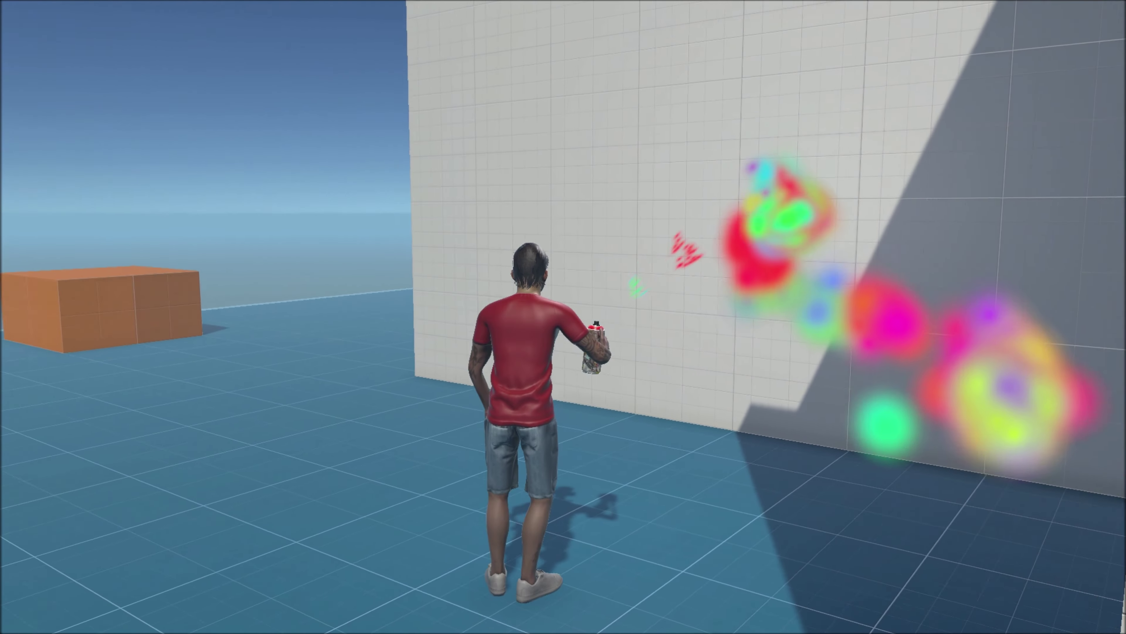